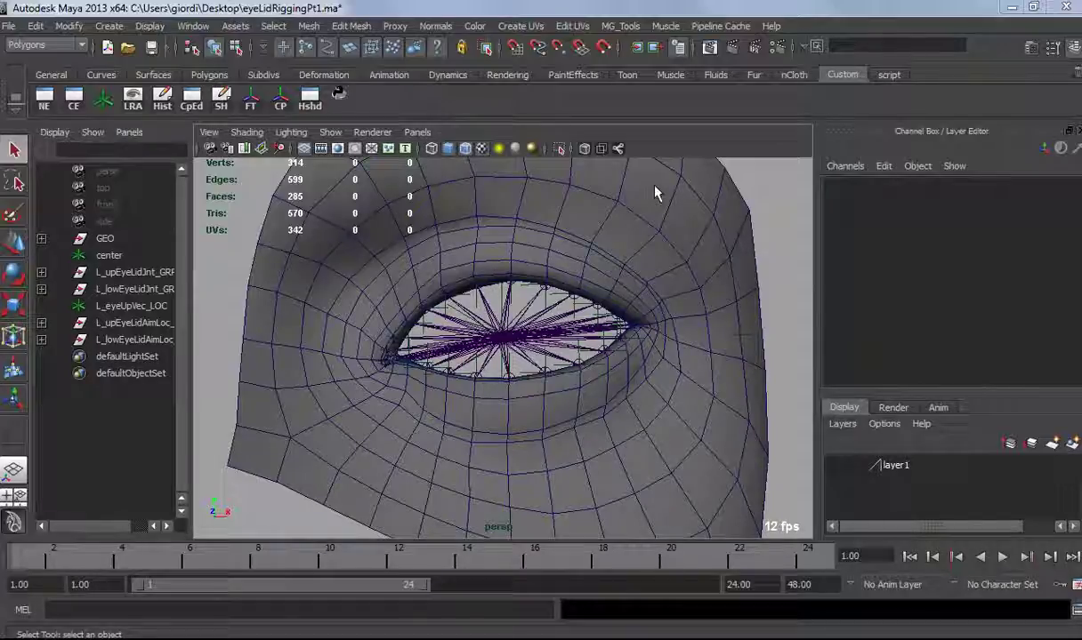
Examine the eyelid joints, aim locators and surrounding mesh at the eye opening from several angles.
alt+drag(418, 367, 311, 369)
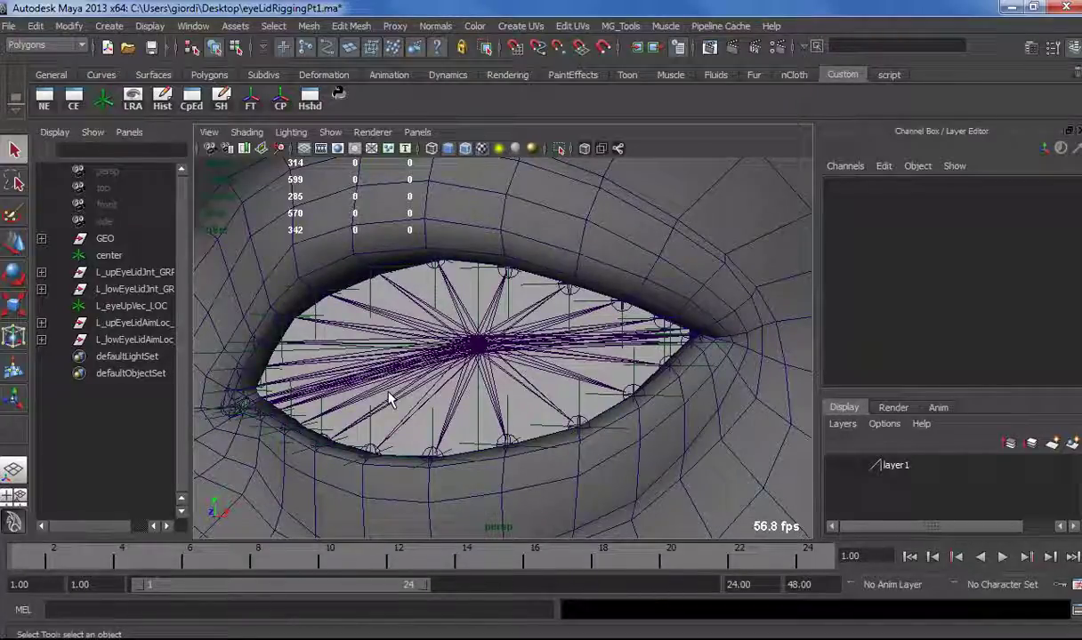
scroll(400, 386, down, 4)
alt+drag(418, 396, 440, 388)
alt+right_drag(439, 389, 480, 401)
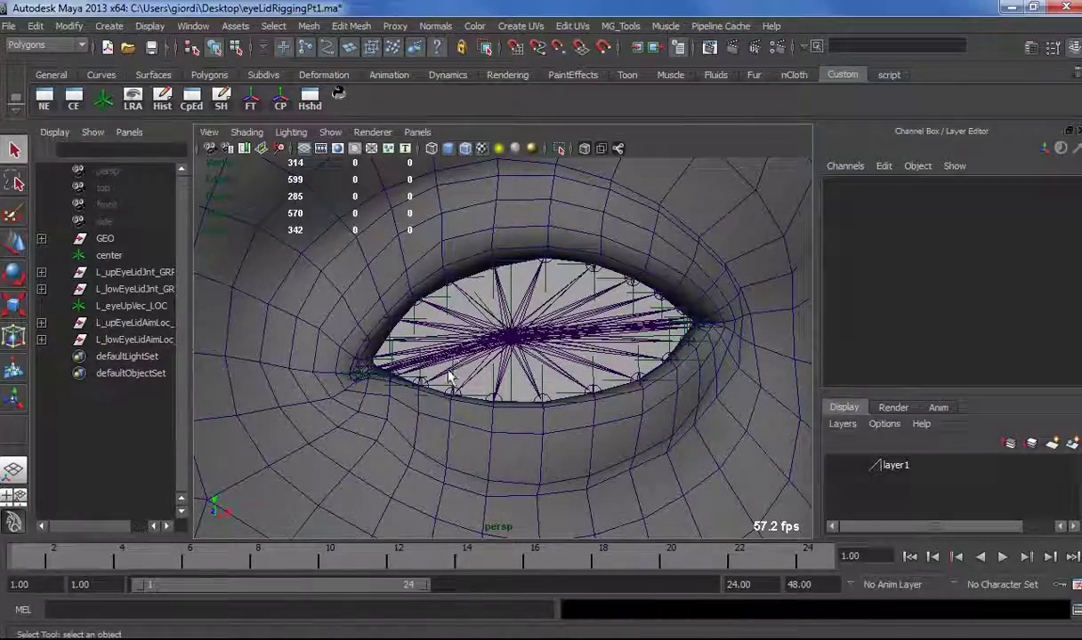
alt+drag(474, 326, 464, 334)
alt+right_drag(687, 348, 673, 380)
alt+middle_drag(673, 380, 716, 377)
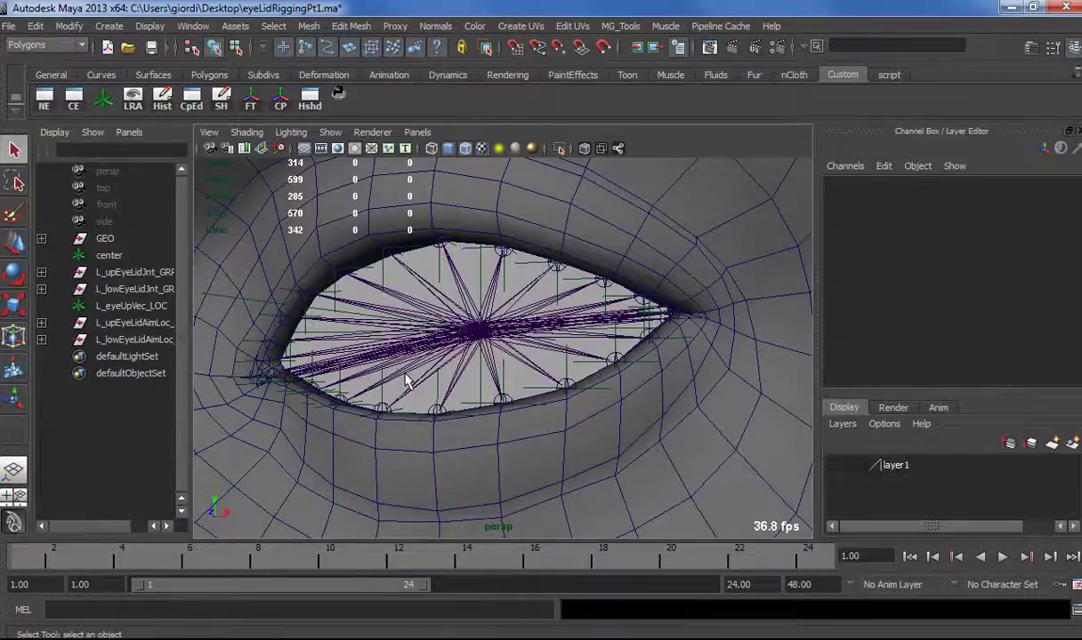
alt+drag(406, 376, 379, 386)
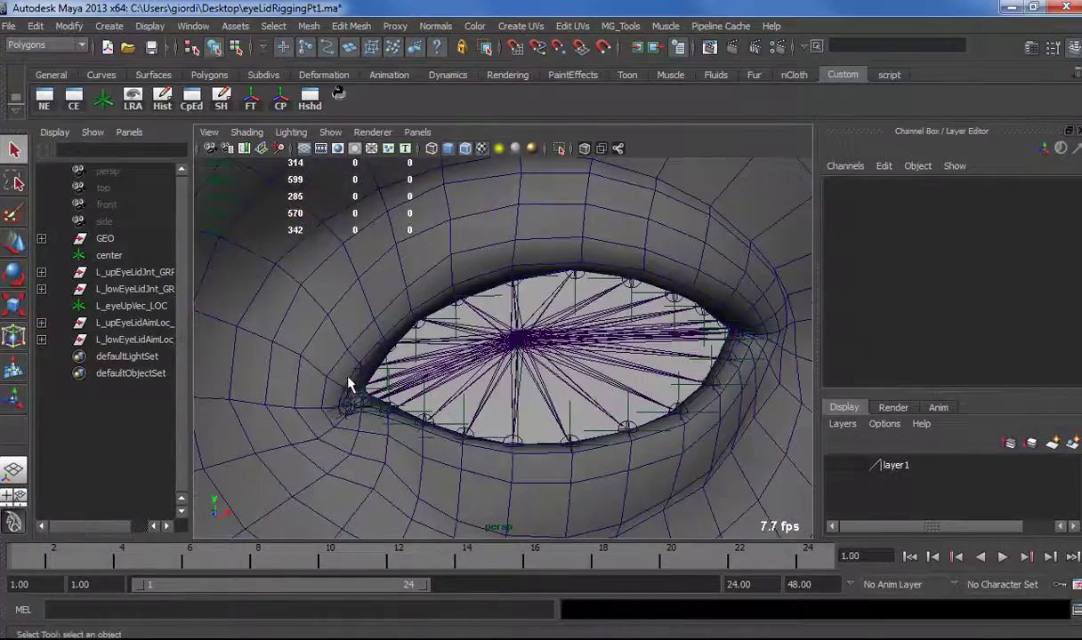
alt+drag(748, 314, 707, 320)
alt+drag(631, 366, 639, 356)
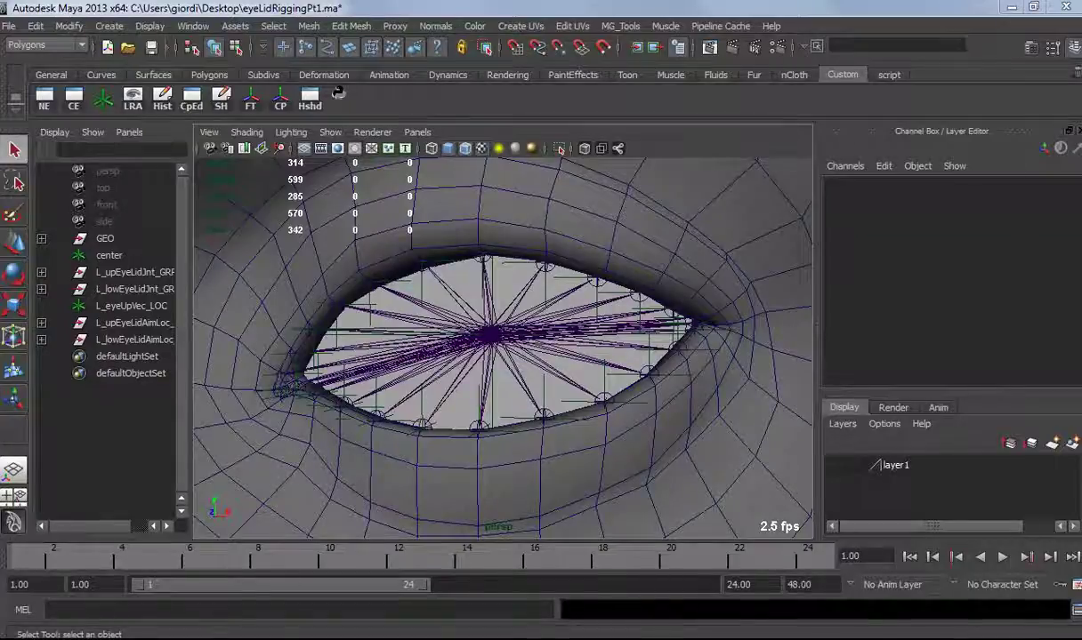
Switch to the browser and review the Vimeo page for the tutorial "MAYA PYTHON API : tip and tricks , deal with pointers".
drag(881, 113, 518, 91)
double_click(518, 91)
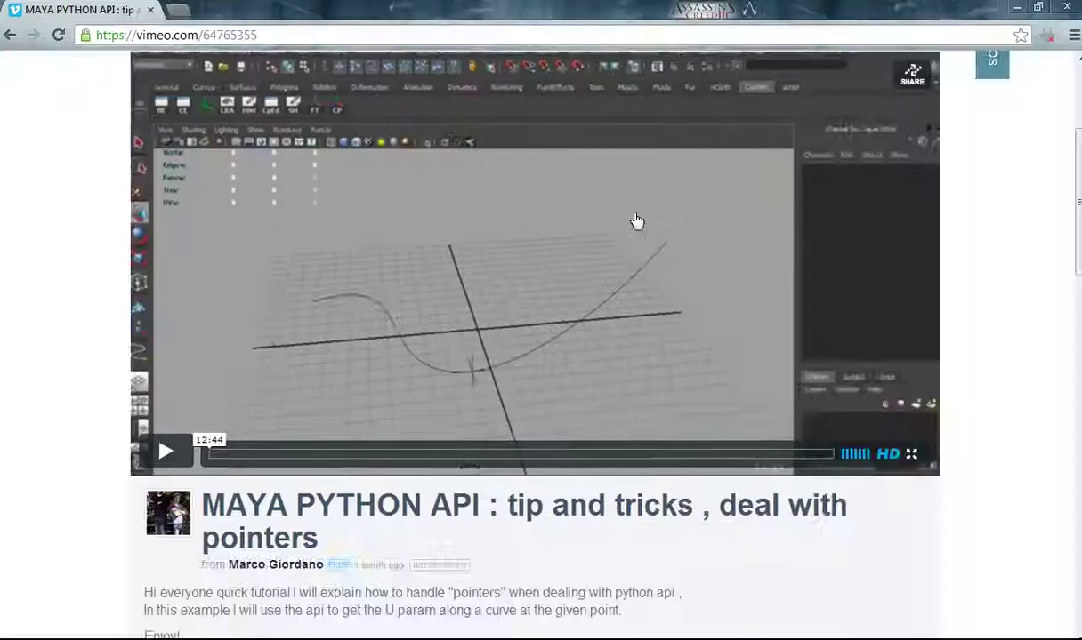
scroll(315, 397, up, 1)
scroll(75, 231, down, 2)
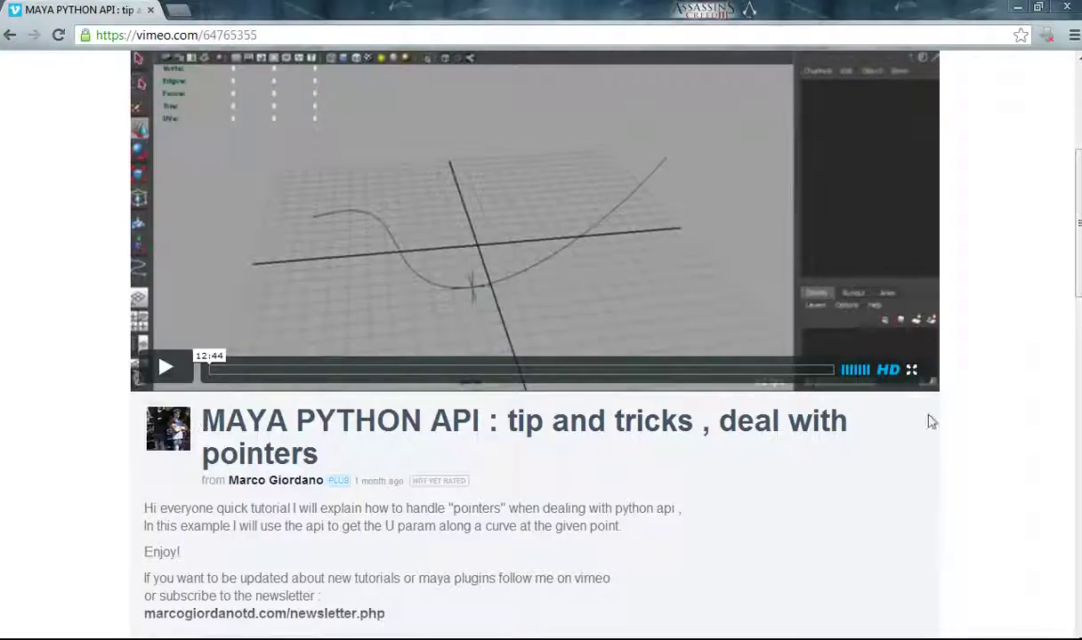
scroll(720, 427, down, 1)
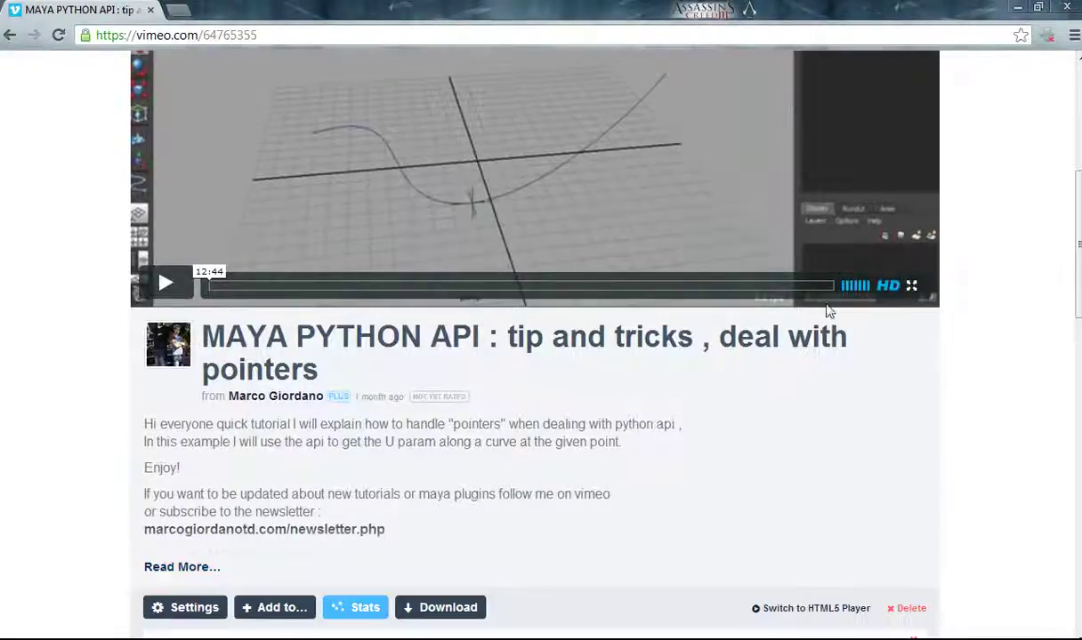
scroll(485, 311, up, 1)
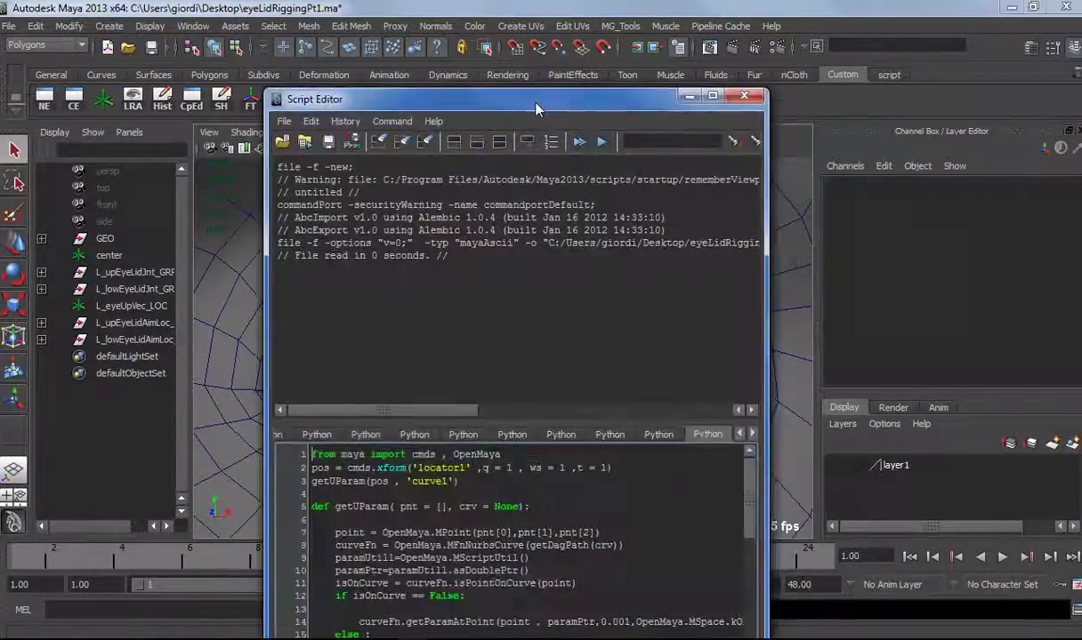
Switch to Maya, enlarge the Script Editor's code area beside the eye, and review the getUParam function from its pnt argument to its getDouble call.
drag(536, 107, 796, 42)
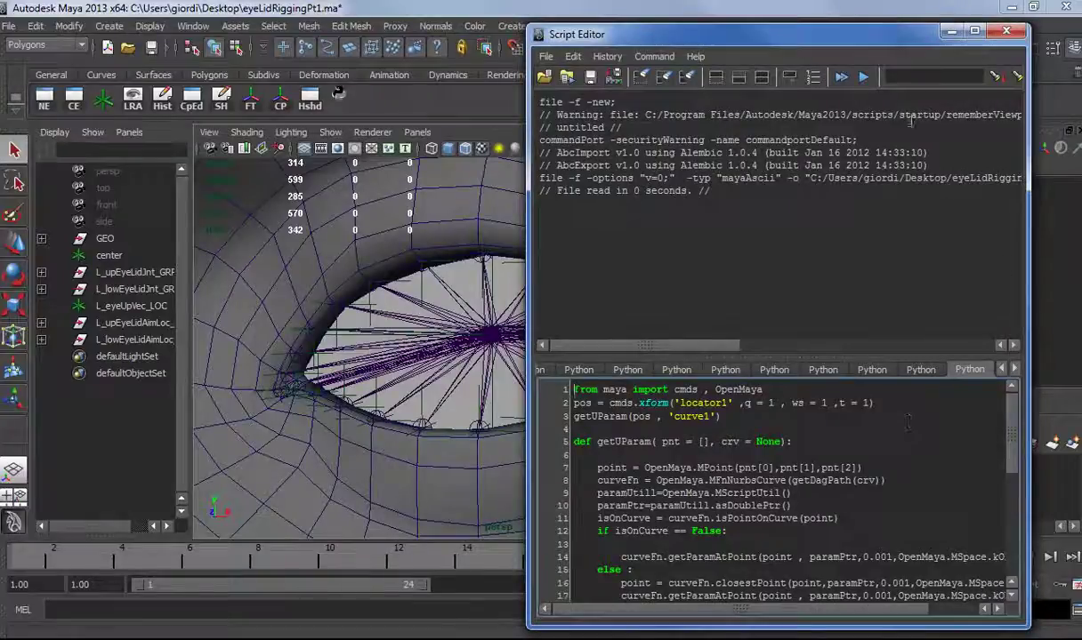
drag(786, 357, 786, 259)
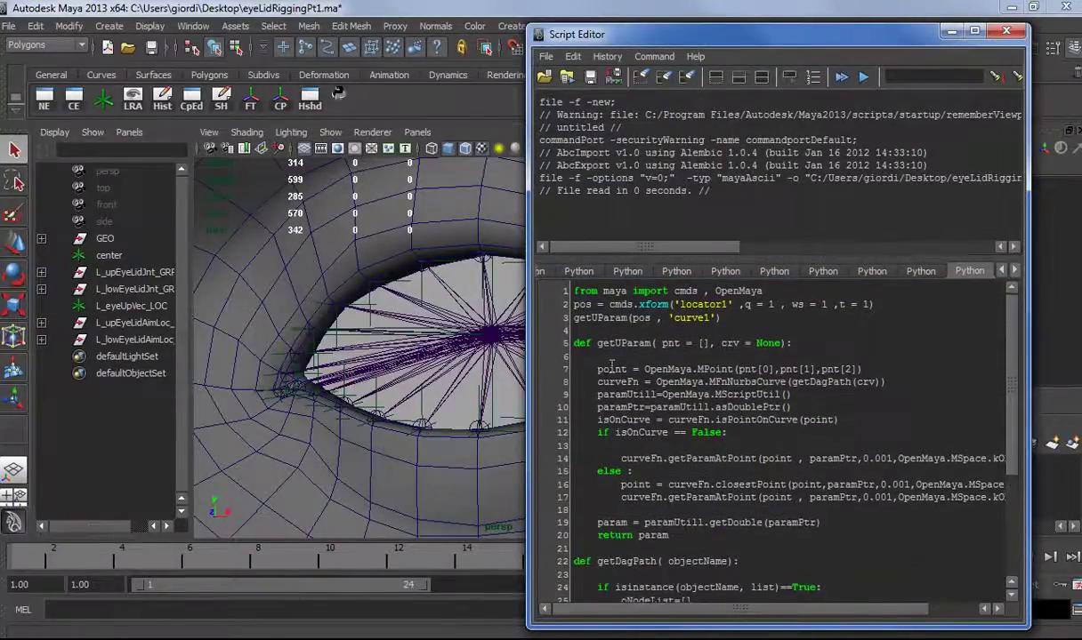
drag(587, 368, 846, 368)
click(635, 380)
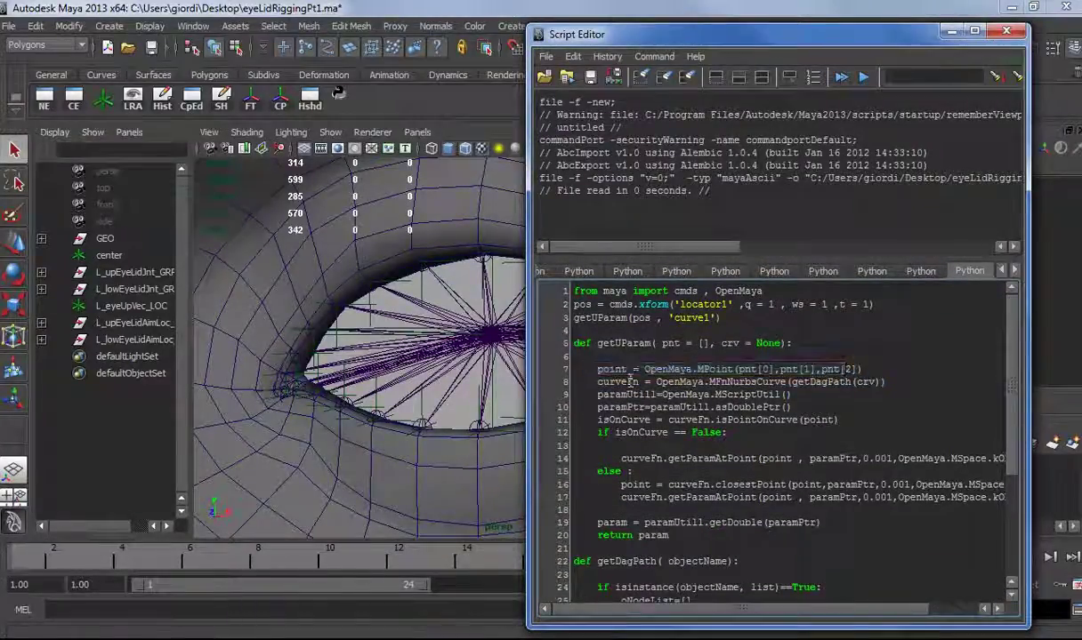
double_click(672, 343)
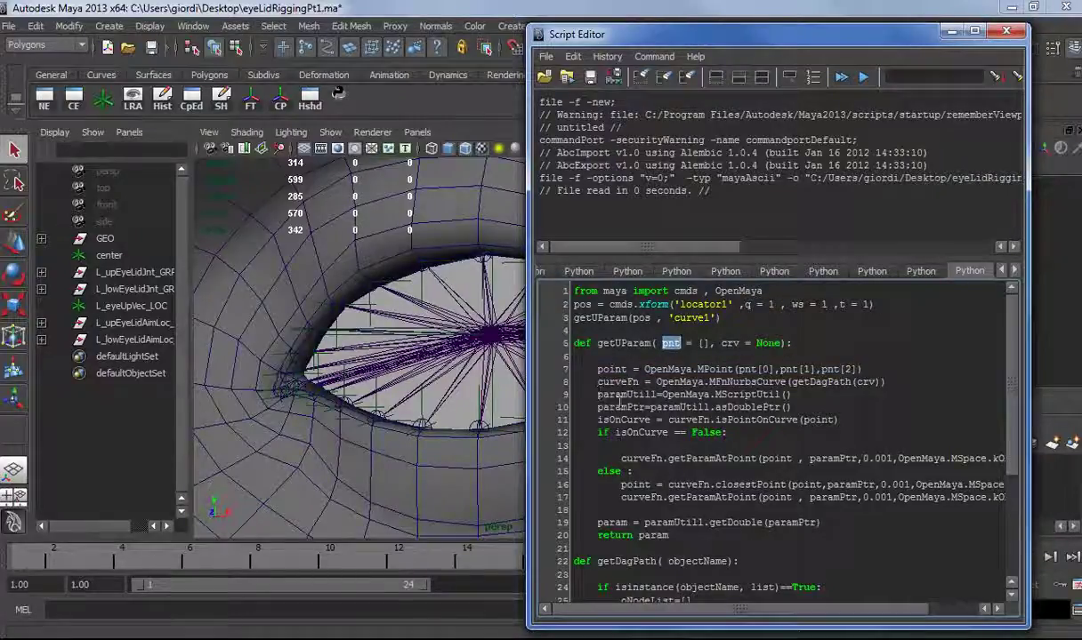
scroll(616, 418, down, 1)
drag(834, 471, 709, 472)
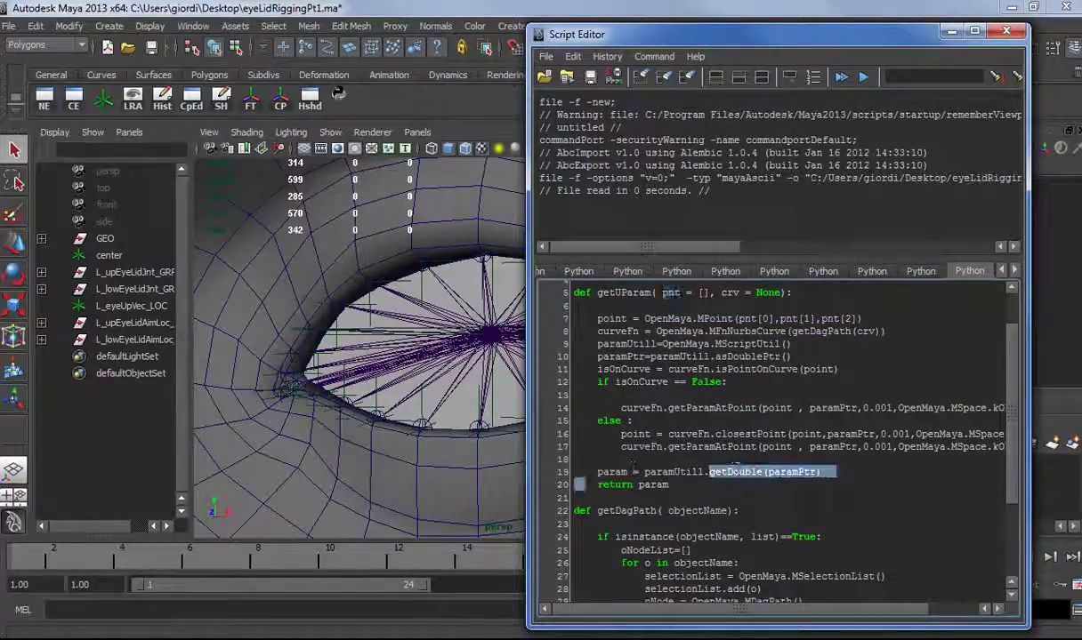
Review the complete getDagPath function and how it relates to the getUParam function above it.
click(740, 510)
scroll(739, 510, down, 2)
scroll(575, 402, down, 1)
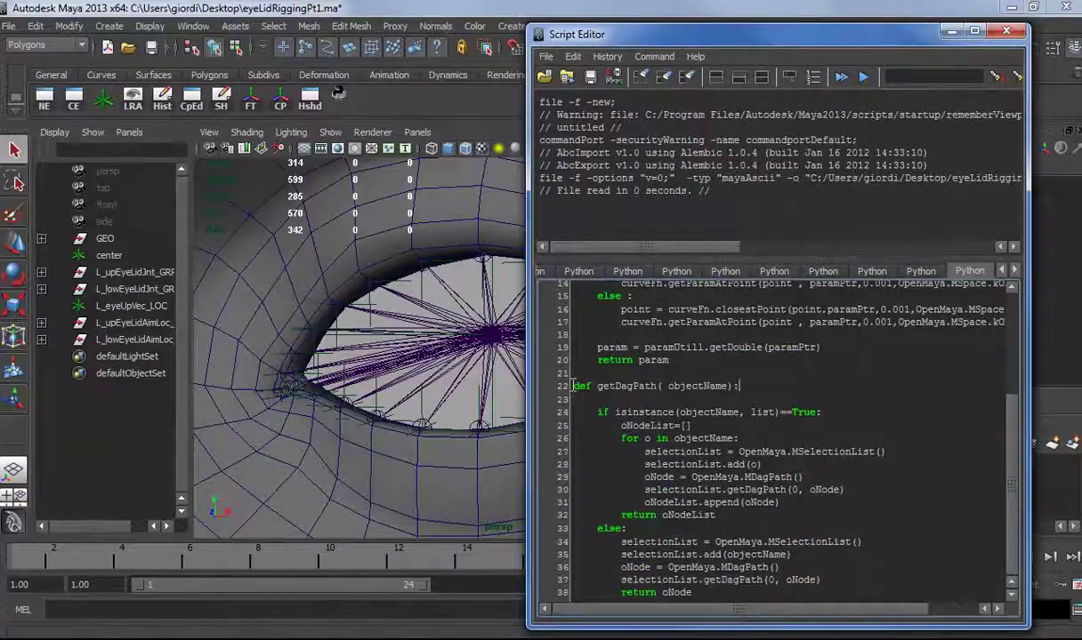
drag(574, 384, 694, 592)
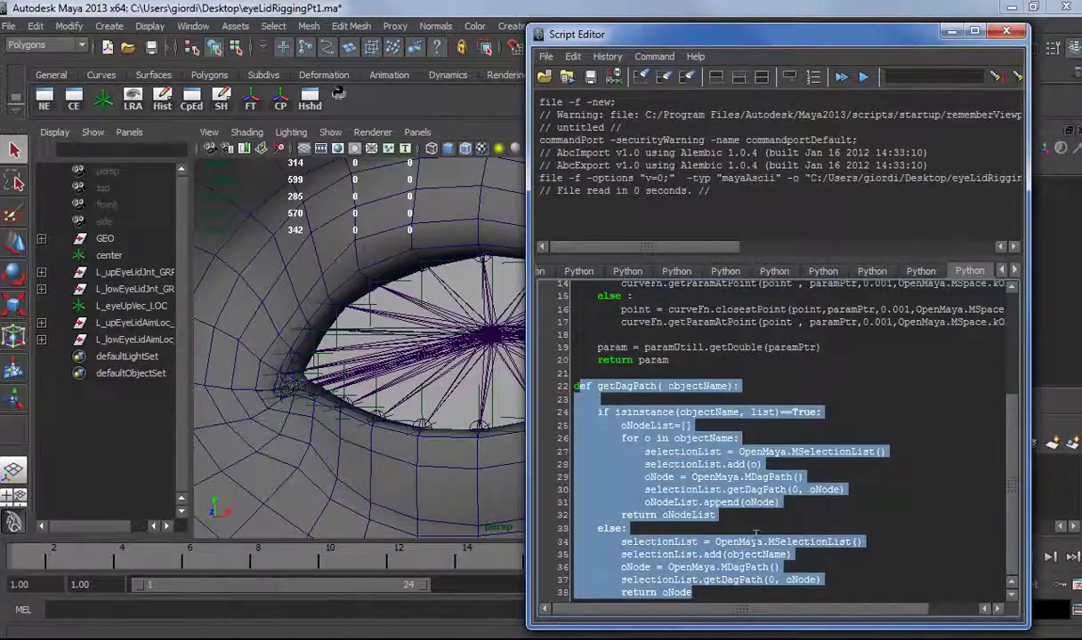
drag(574, 386, 803, 620)
click(863, 494)
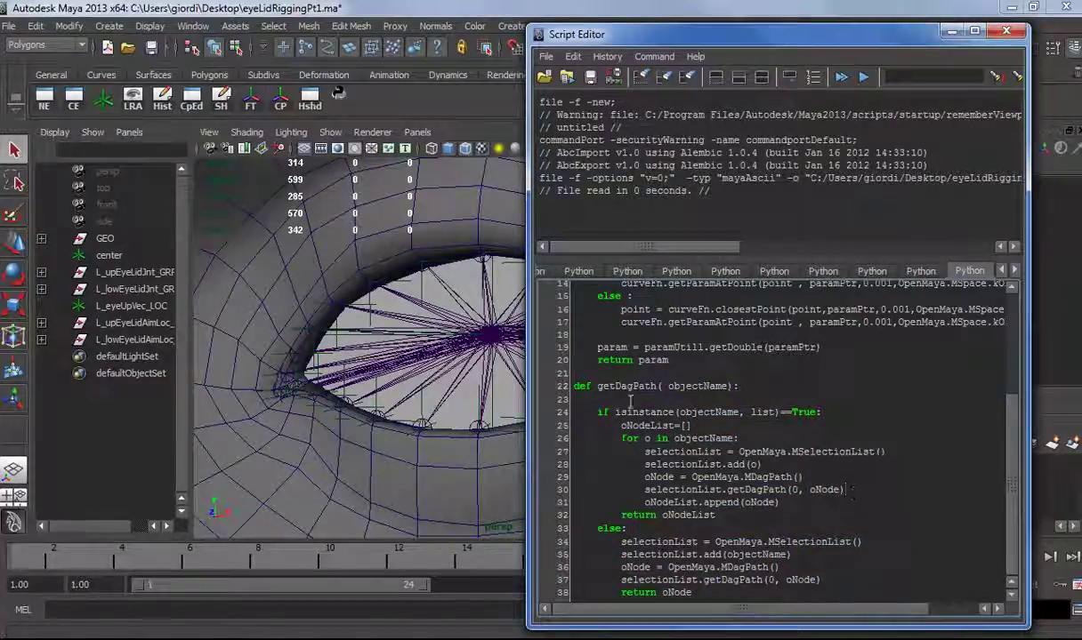
drag(597, 387, 658, 389)
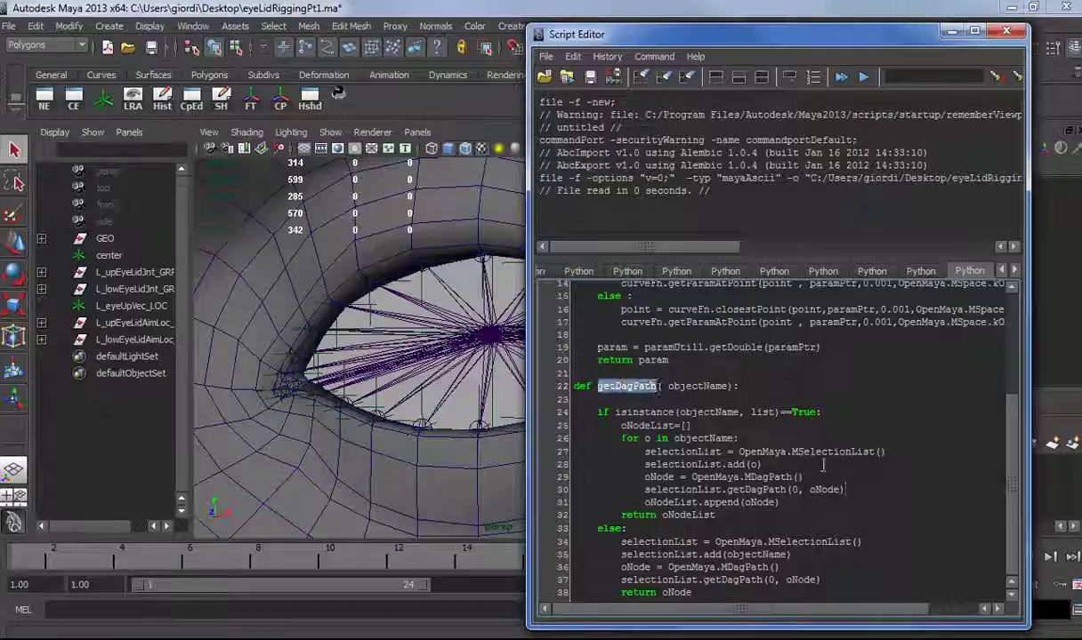
scroll(659, 392, up, 4)
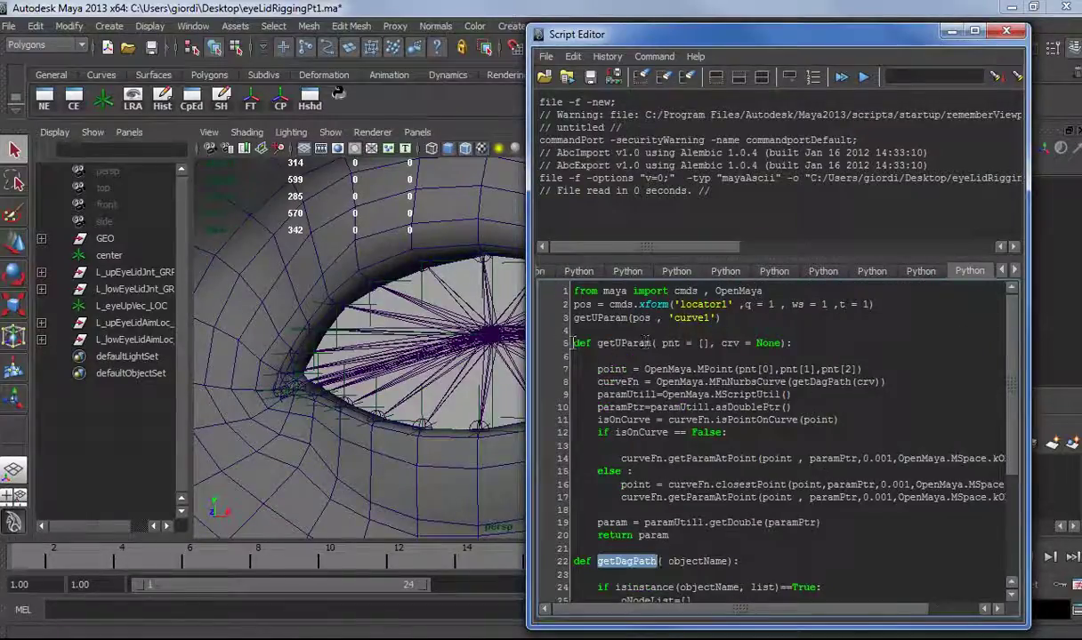
click(588, 335)
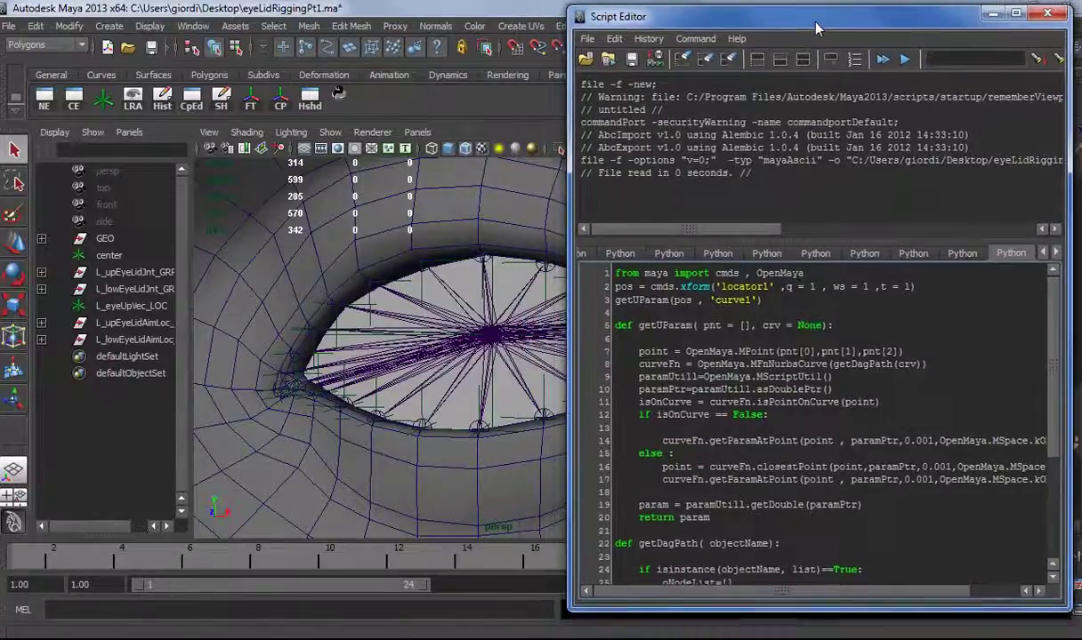
Move the Script Editor clear of the eye and insert five blank lines below the import statement.
drag(817, 29, 820, 24)
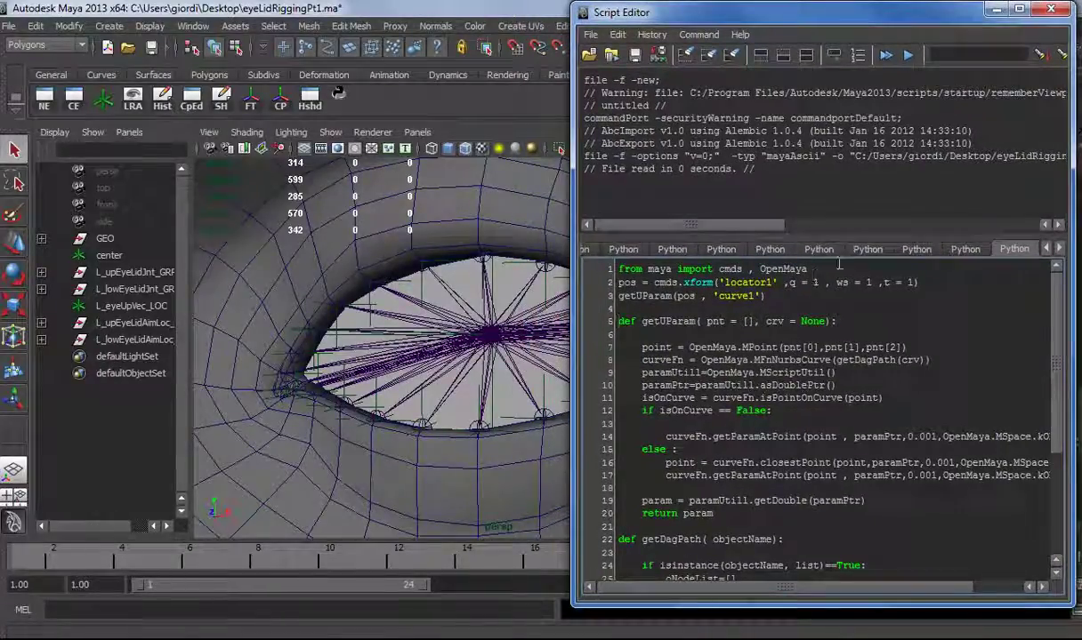
key(Return)
key(Return)
key(Return)
key(Return)
key(Return)
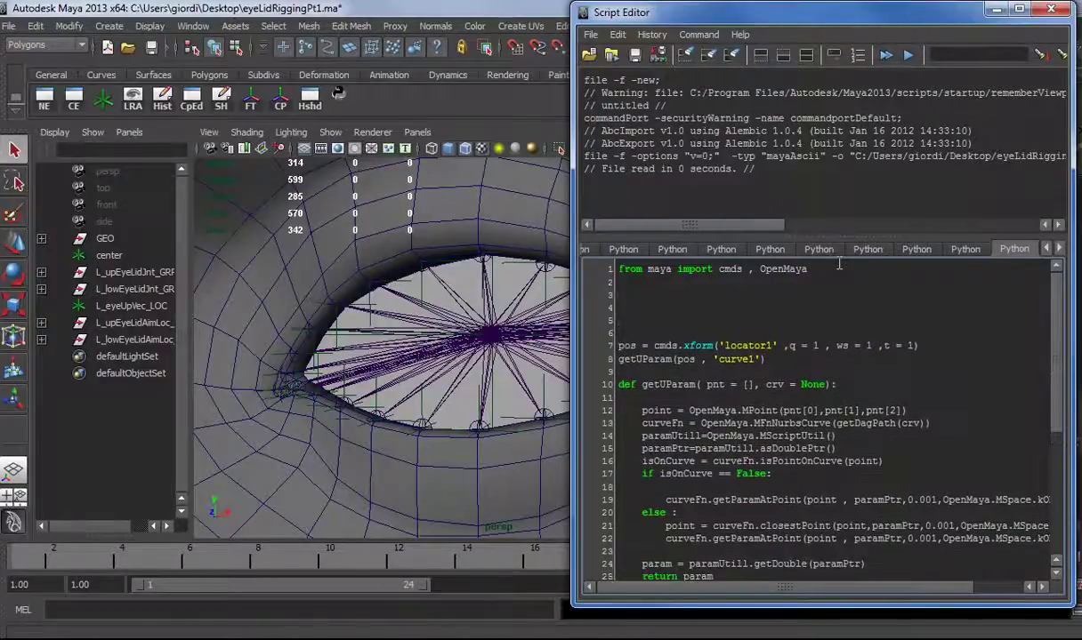
Execute only the line "from maya import cmds , OpenMaya" in the script.
key(Up)
key(Up)
key(Up)
key(shift+Up)
key(ctrl+Return)
key(Right)
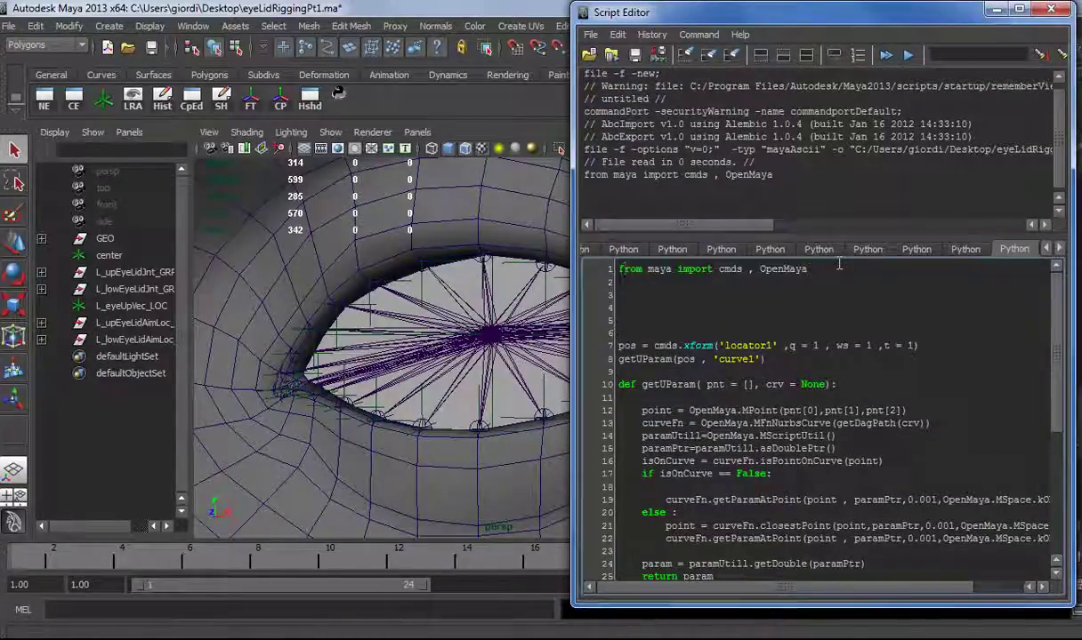
Store the current selection below the import statement with the line "sel = cmds.ls(sl =1 )".
key(Return)
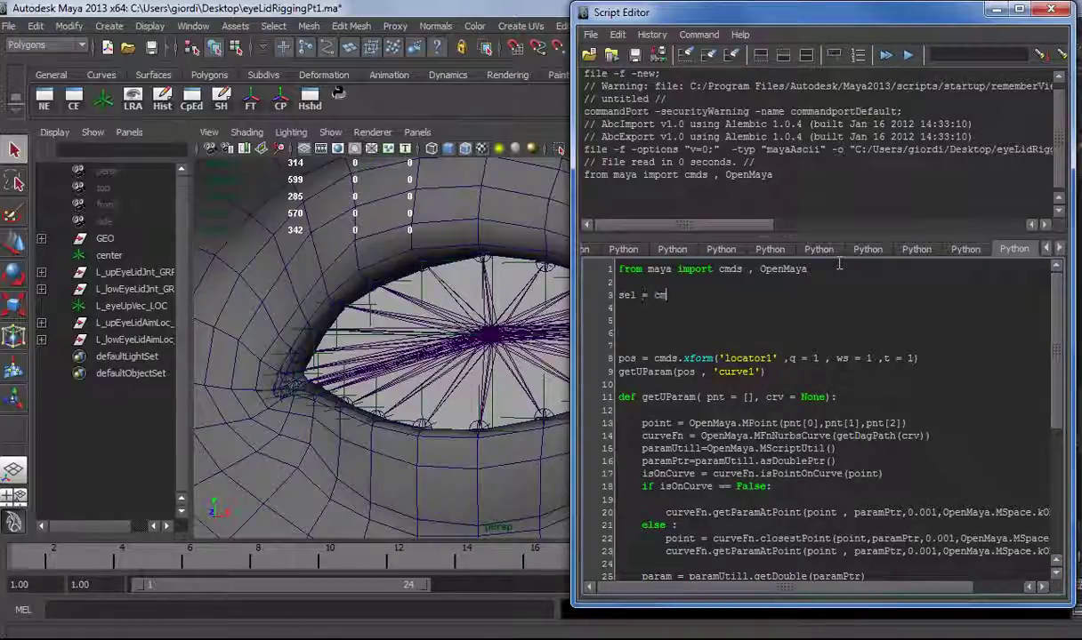
key(BackSpace)
text(.)
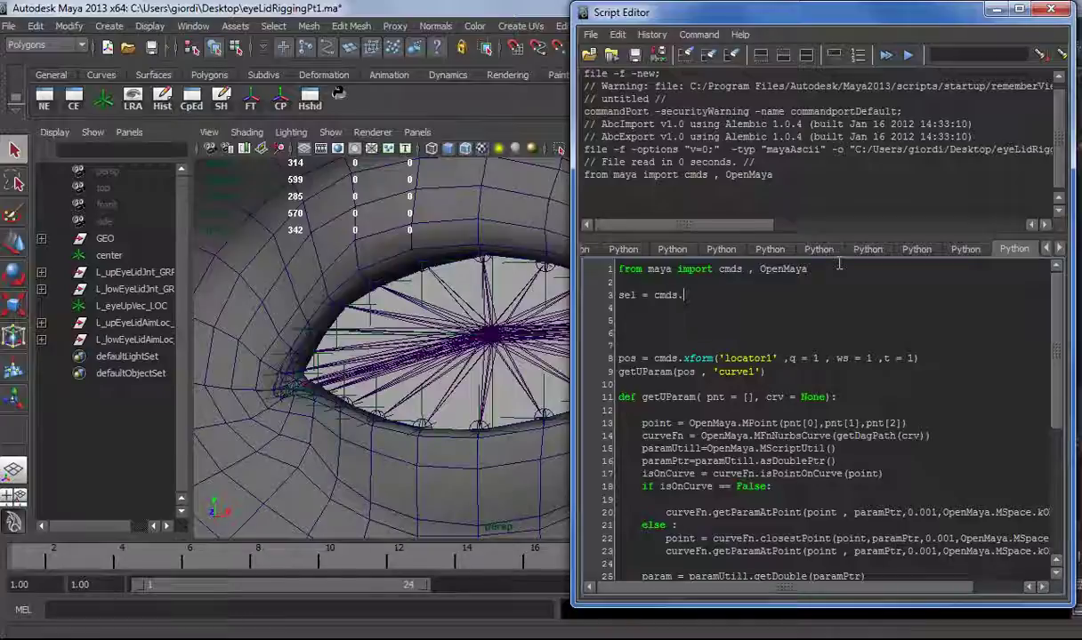
text(ls(sl =)
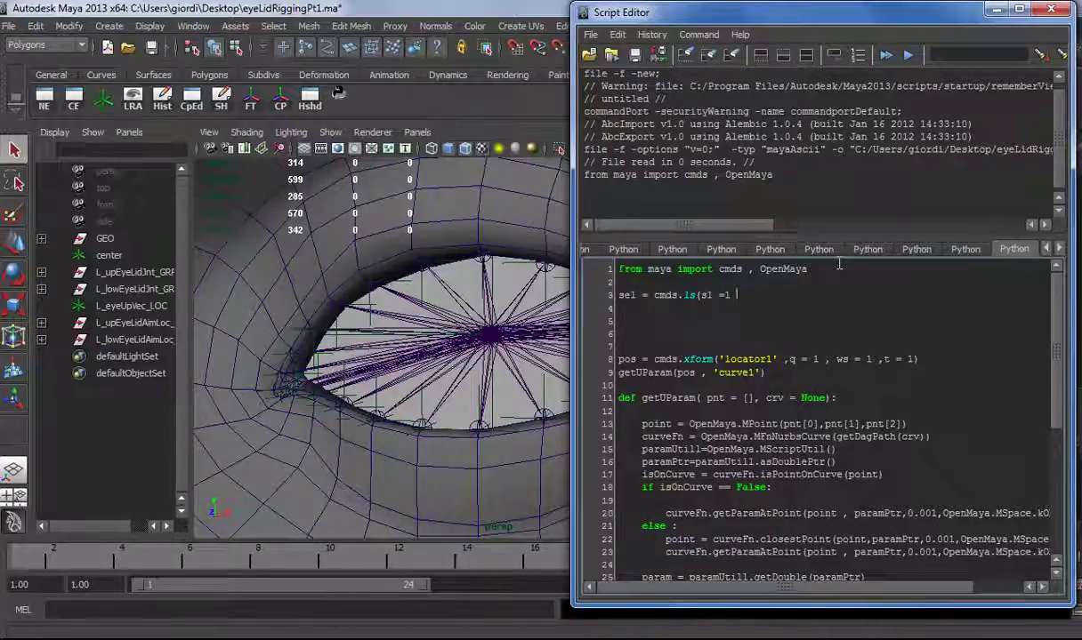
text(1)
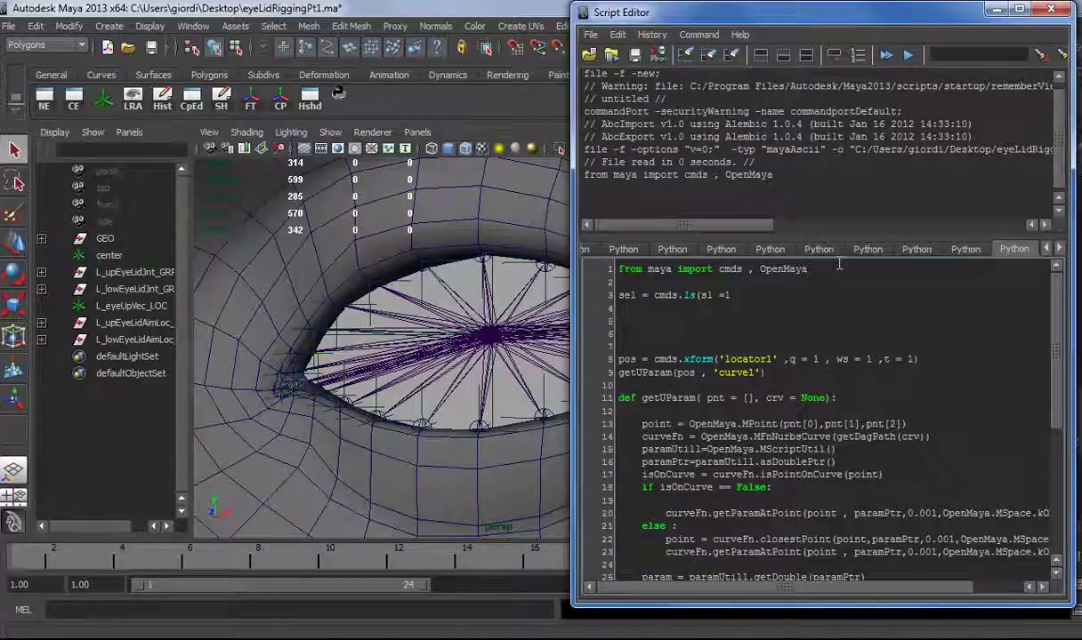
text())
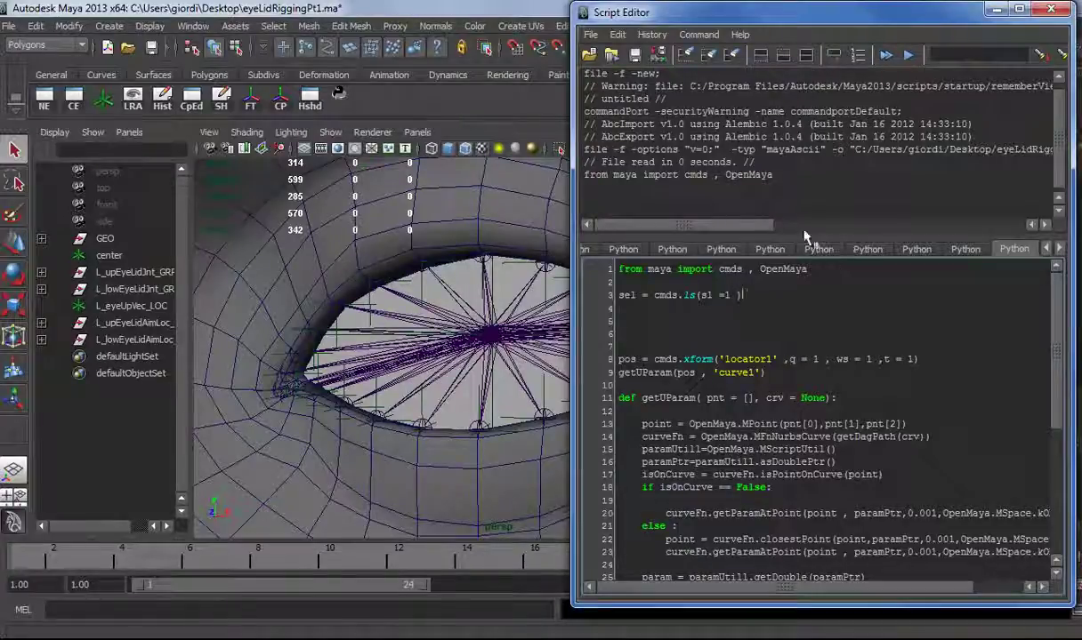
Start a loop over the selected objects with the line "for s in sel :" below the selection line.
key(Return)
key(Return)
text(for)
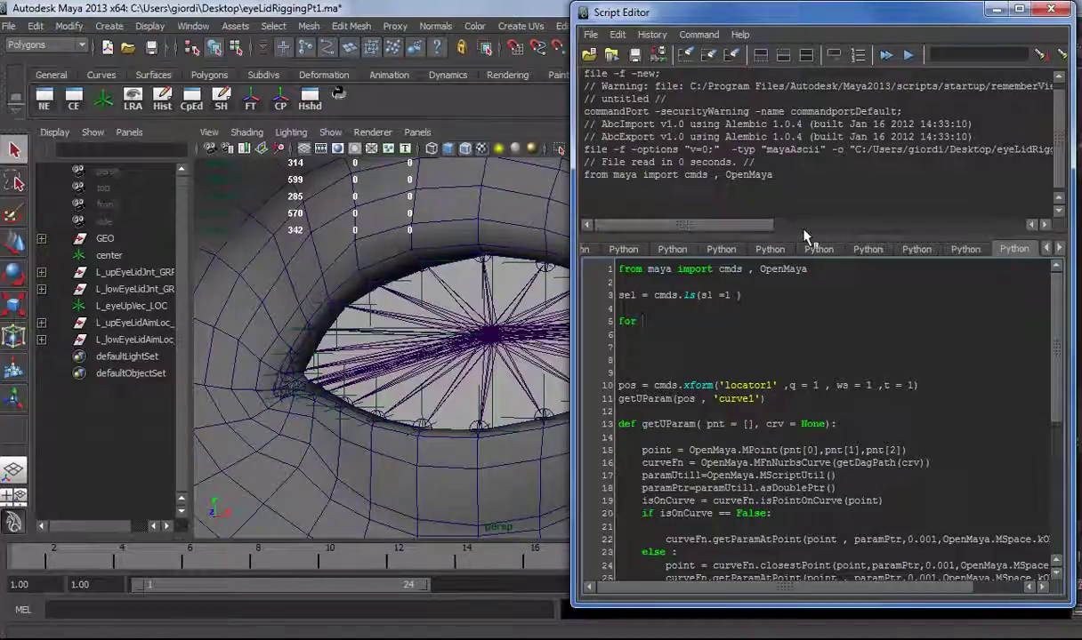
text( s se)
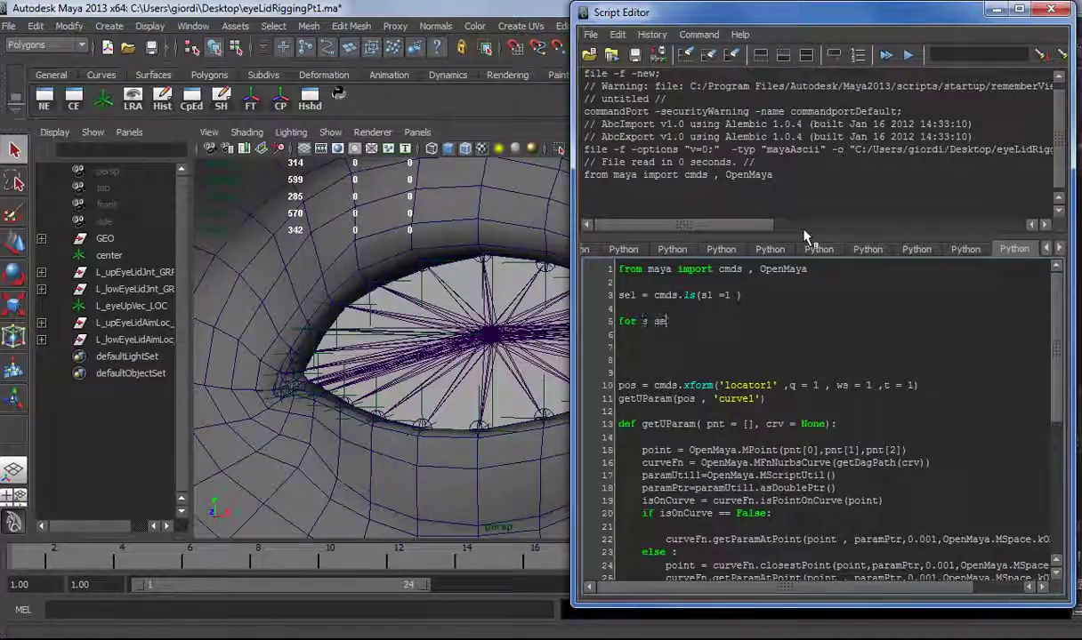
key(BackSpace)
key(BackSpace)
text(in sel :)
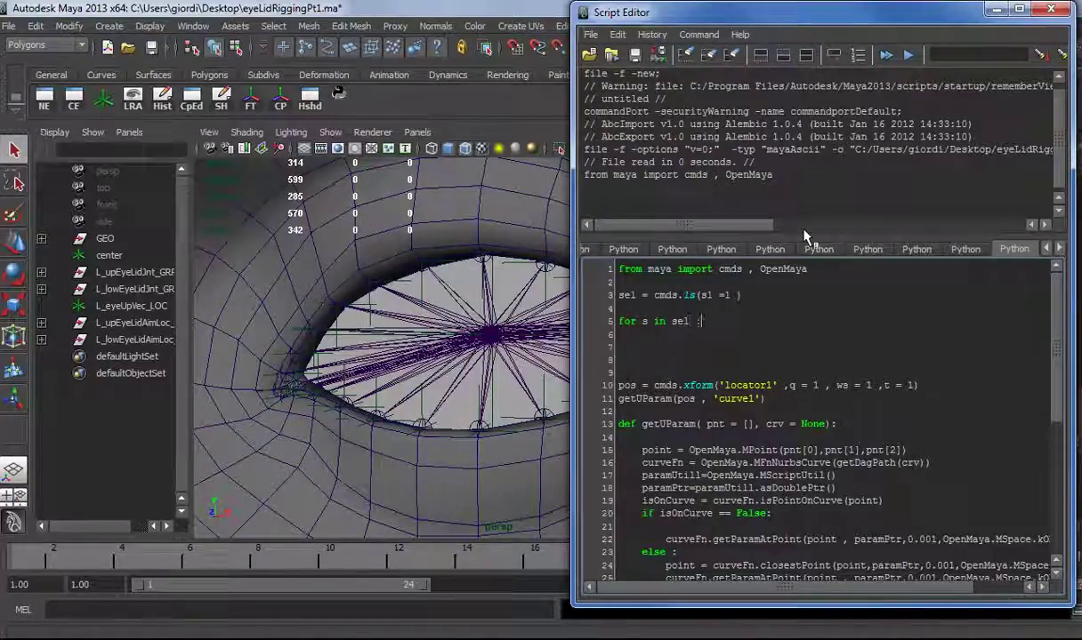
key(Return)
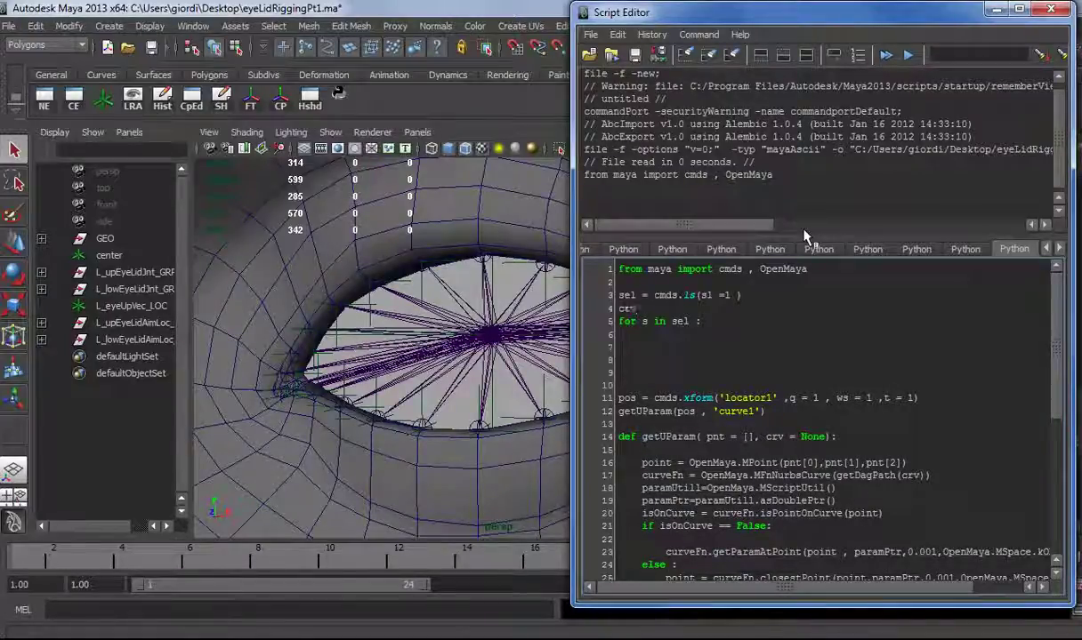
Define the placeholder curve name with crv = "temp" above the loop, and add a new line below the loop header.
text(=)
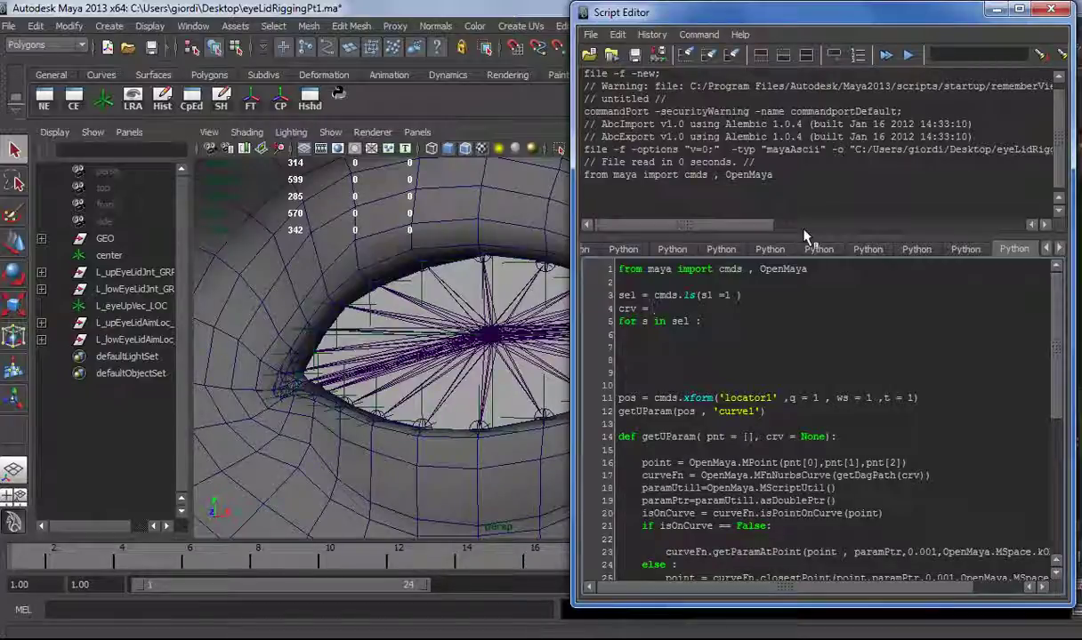
text( "c)
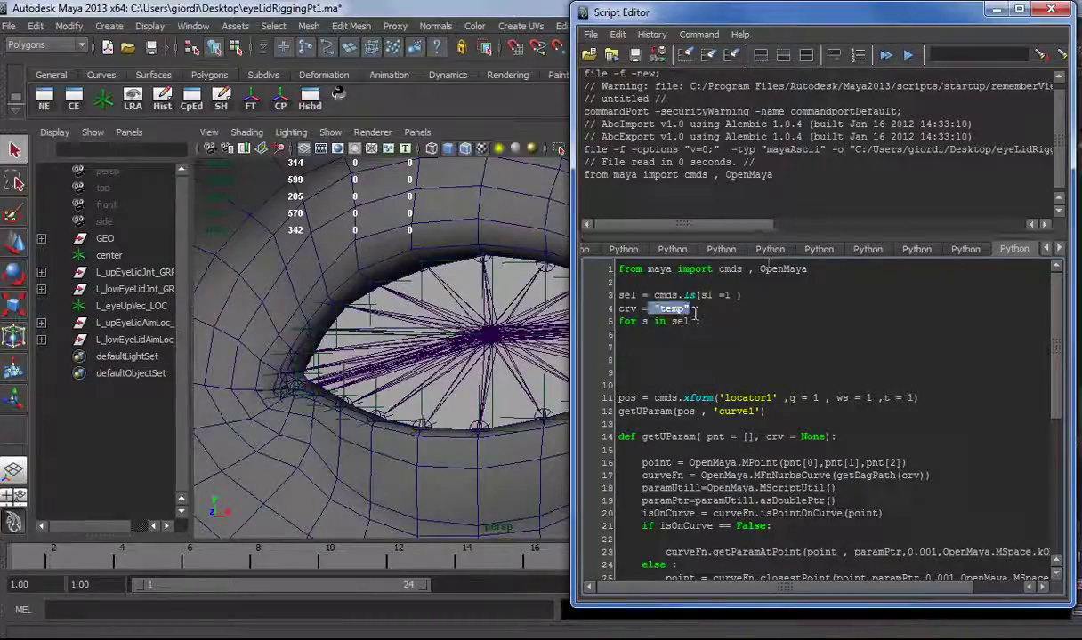
click(742, 328)
key(Return)
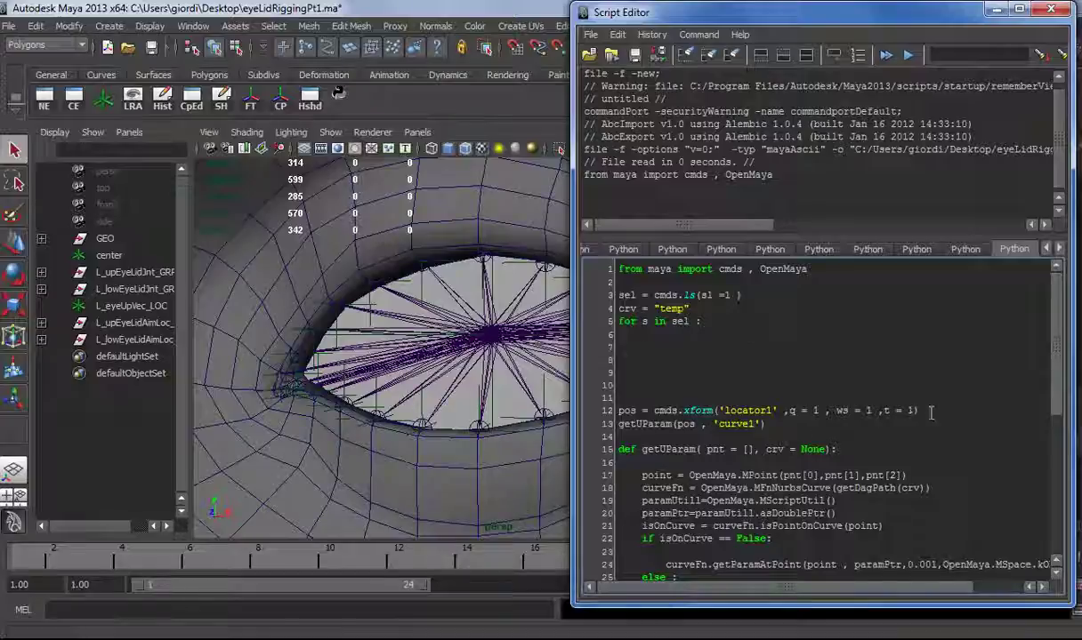
Move the pos = cmds.xform line into the loop body and replace 'locator1' with the loop variable s.
drag(925, 409, 617, 410)
key(ctrl+x)
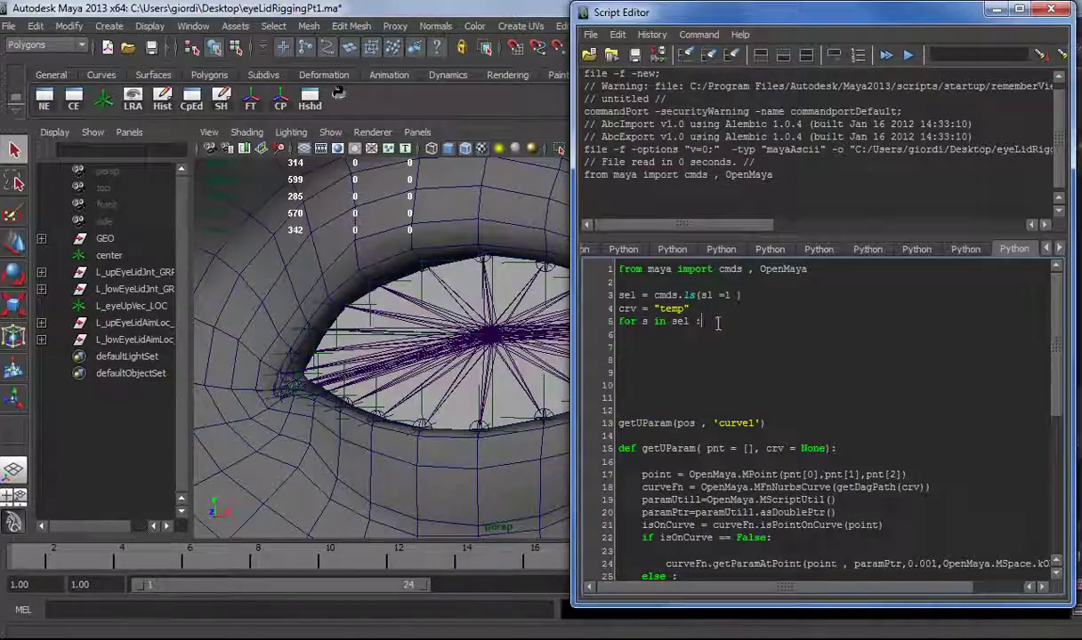
key(Return)
key(ctrl+v)
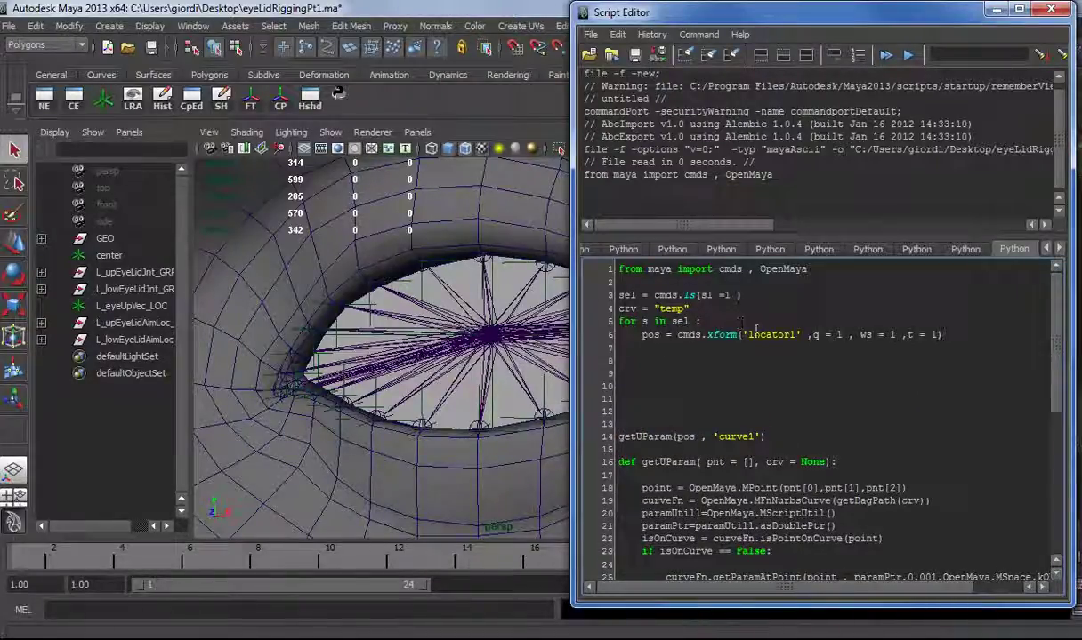
double_click(755, 333)
drag(800, 331, 742, 331)
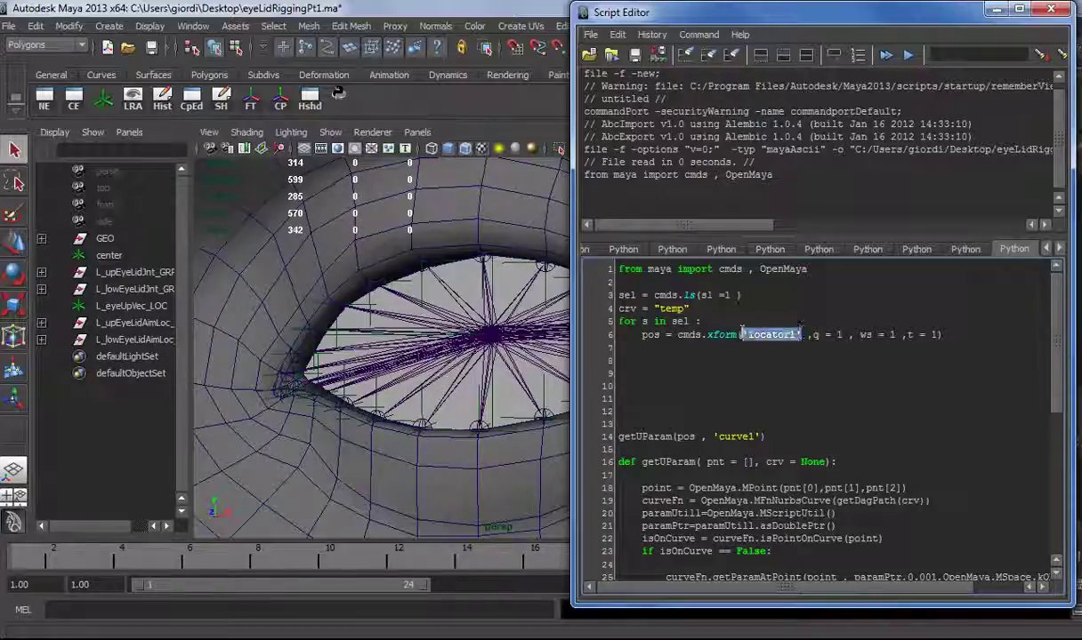
text(s)
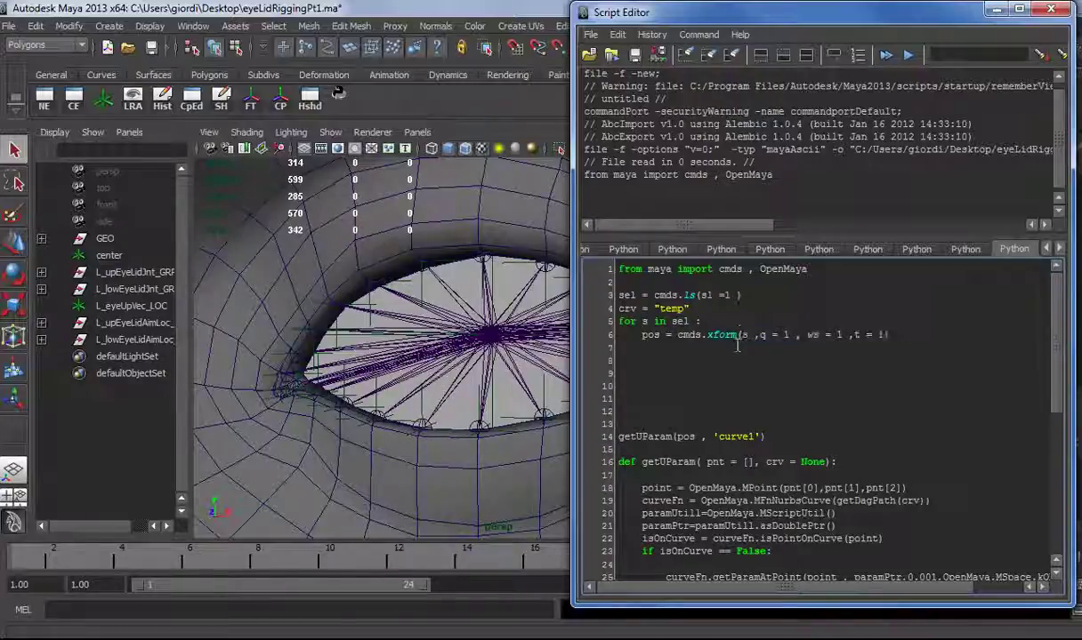
Move the getUParam(pos , 'curve1') call into the loop, directly below the xform line.
drag(810, 427, 633, 442)
click(635, 442)
drag(770, 436, 637, 430)
key(ctrl+x)
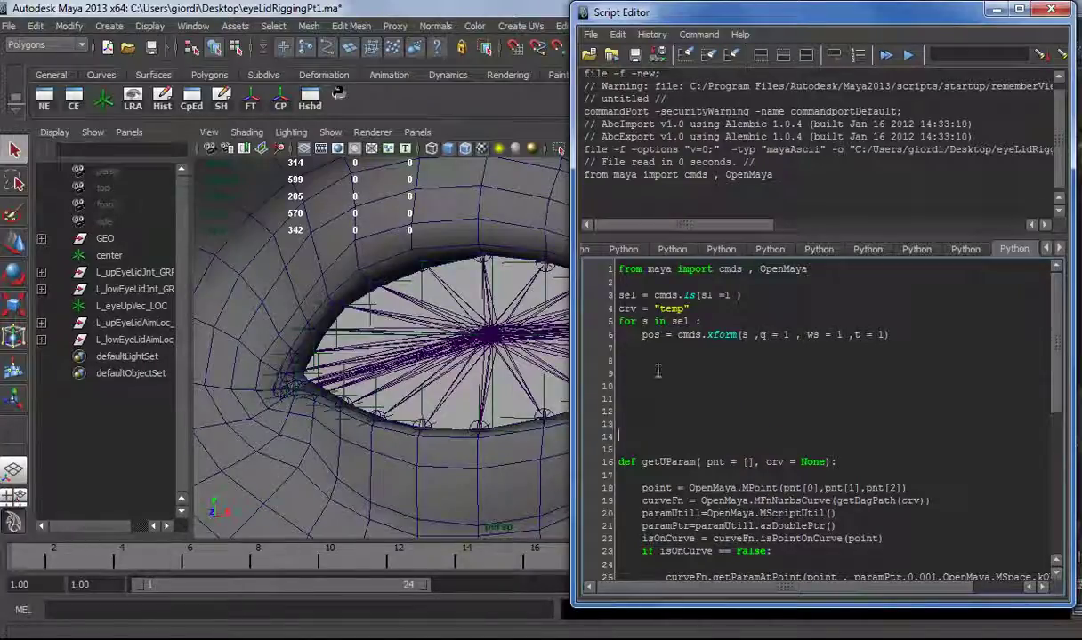
key(ctrl+v)
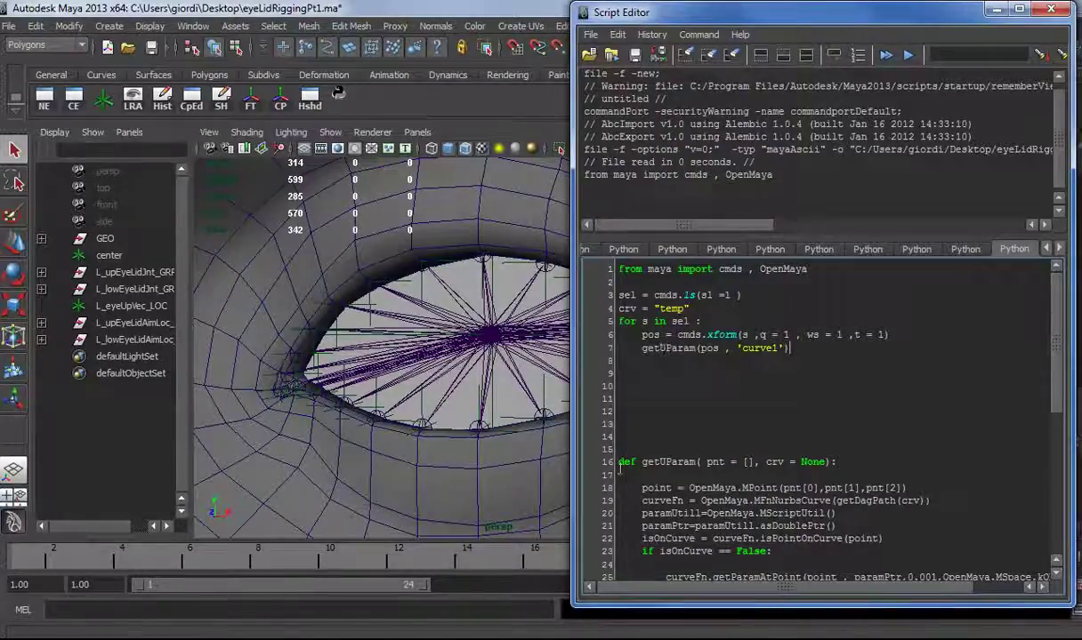
Execute only the function definitions from getUParam through the end of the DAG path helper.
drag(642, 462, 712, 462)
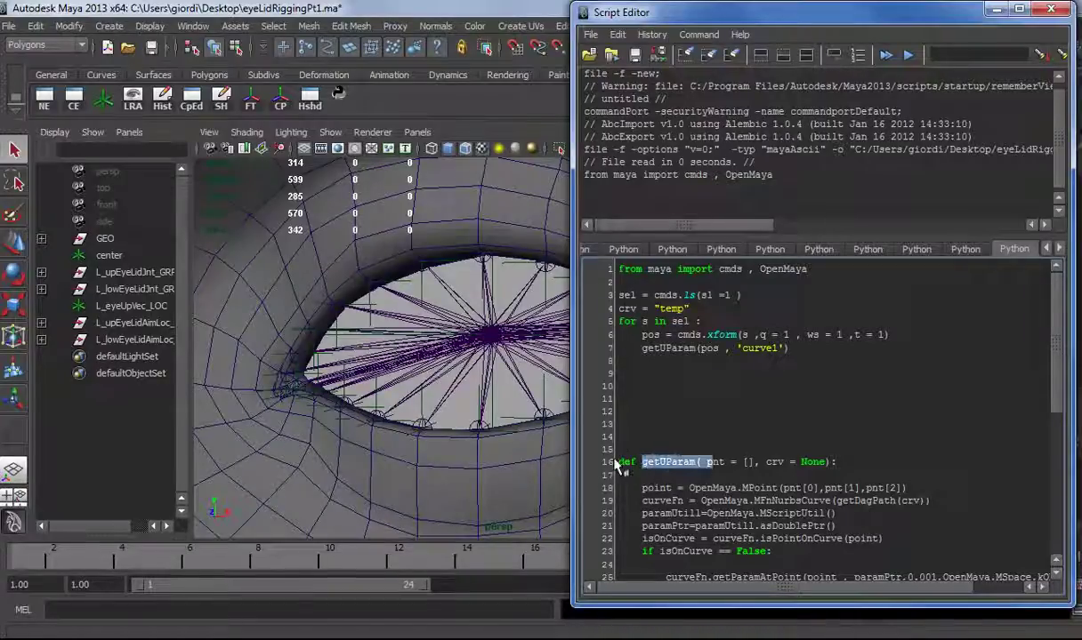
drag(618, 463, 739, 572)
key(ctrl+Return)
scroll(783, 548, up, 8)
Check the parameters of getUParam, replace 'curve1' in the loop's call with crv, and add a new line below it.
click(723, 449)
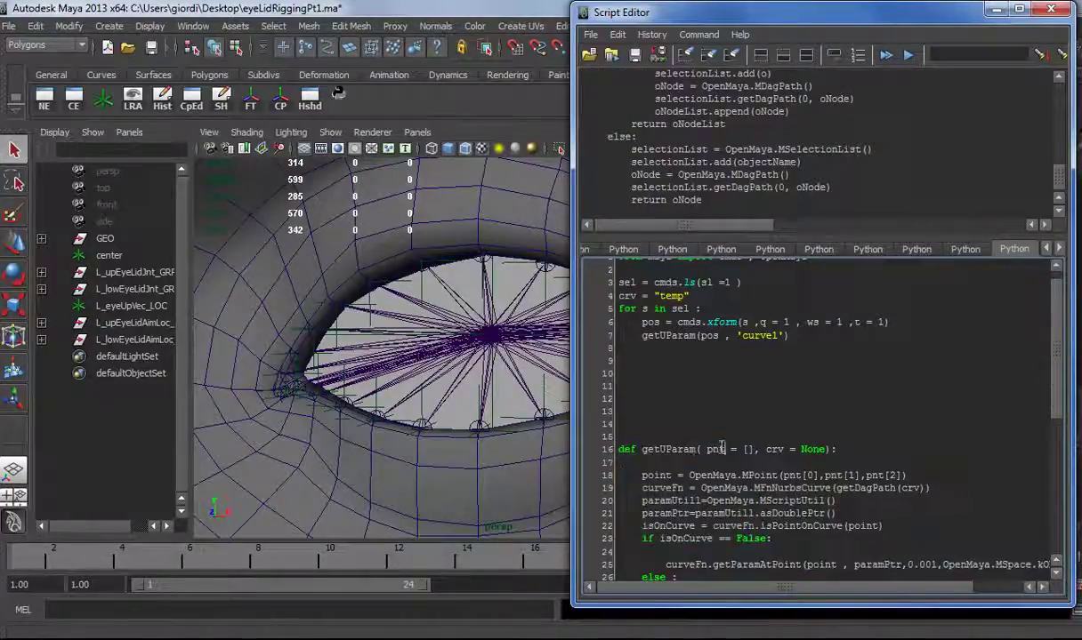
double_click(772, 450)
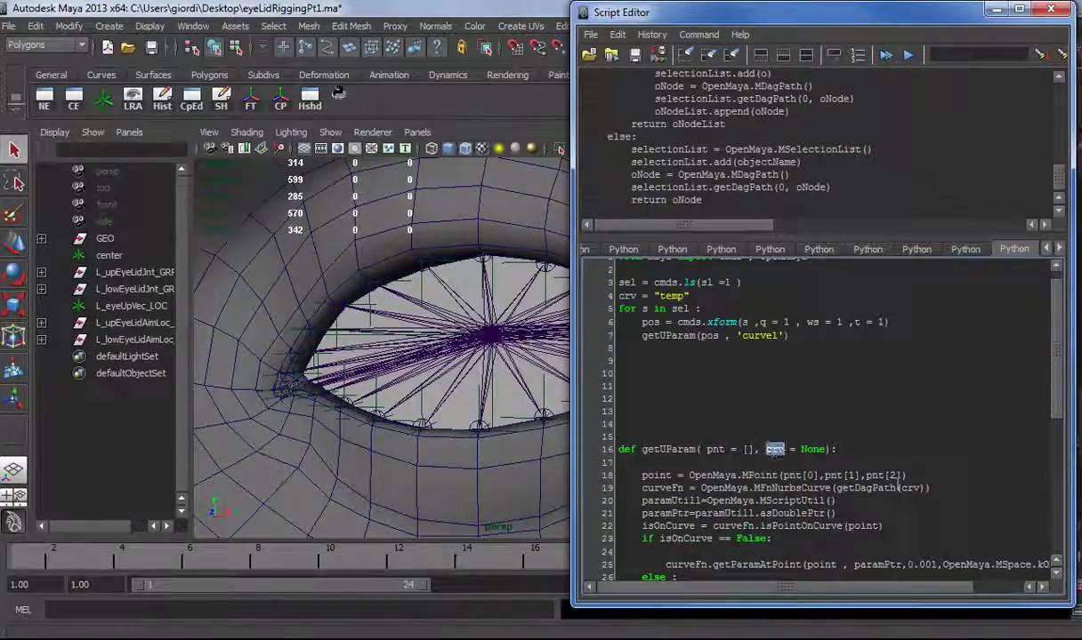
double_click(714, 449)
double_click(774, 450)
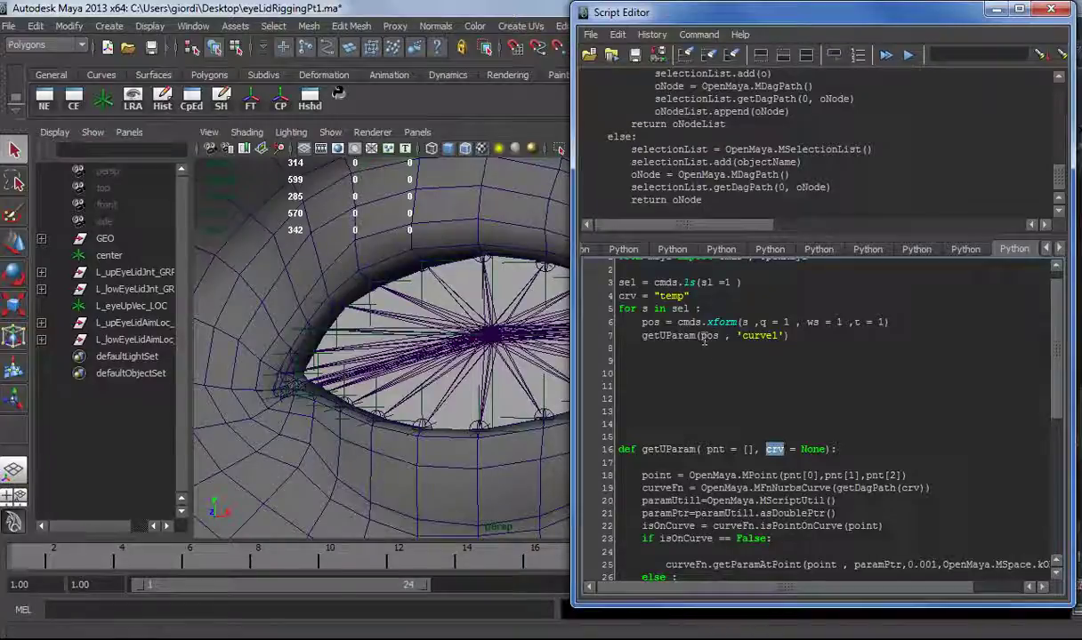
double_click(650, 322)
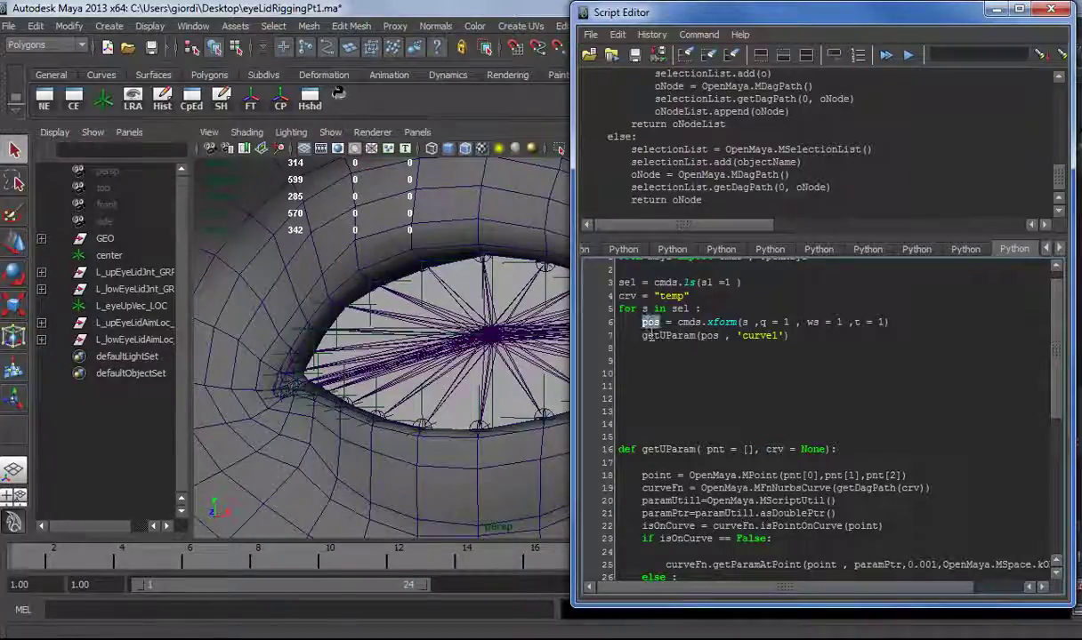
click(709, 335)
drag(784, 337, 742, 336)
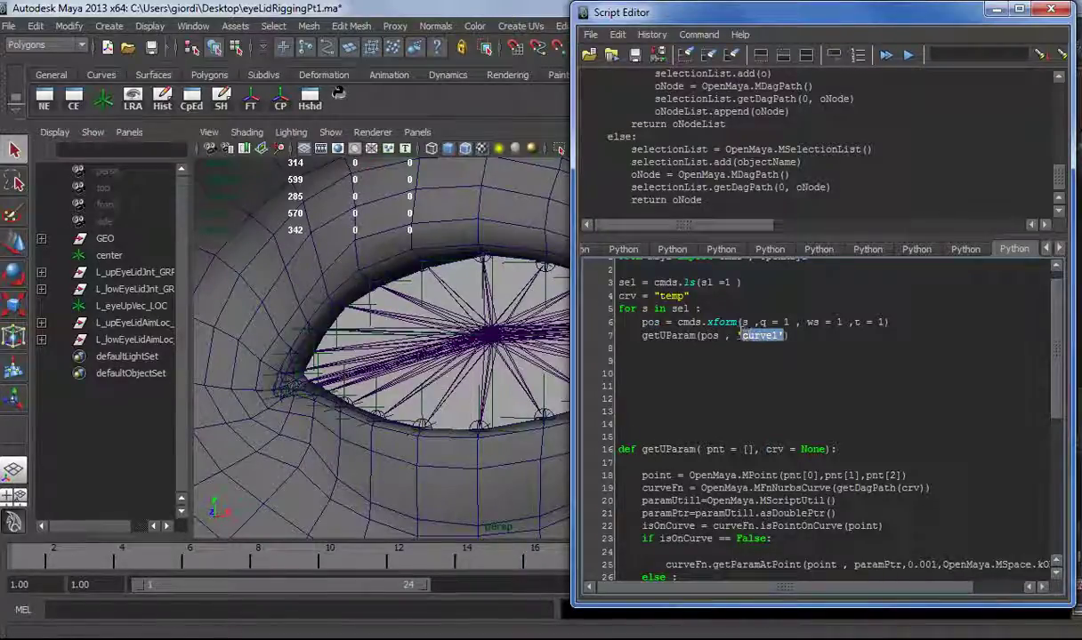
text(cr)
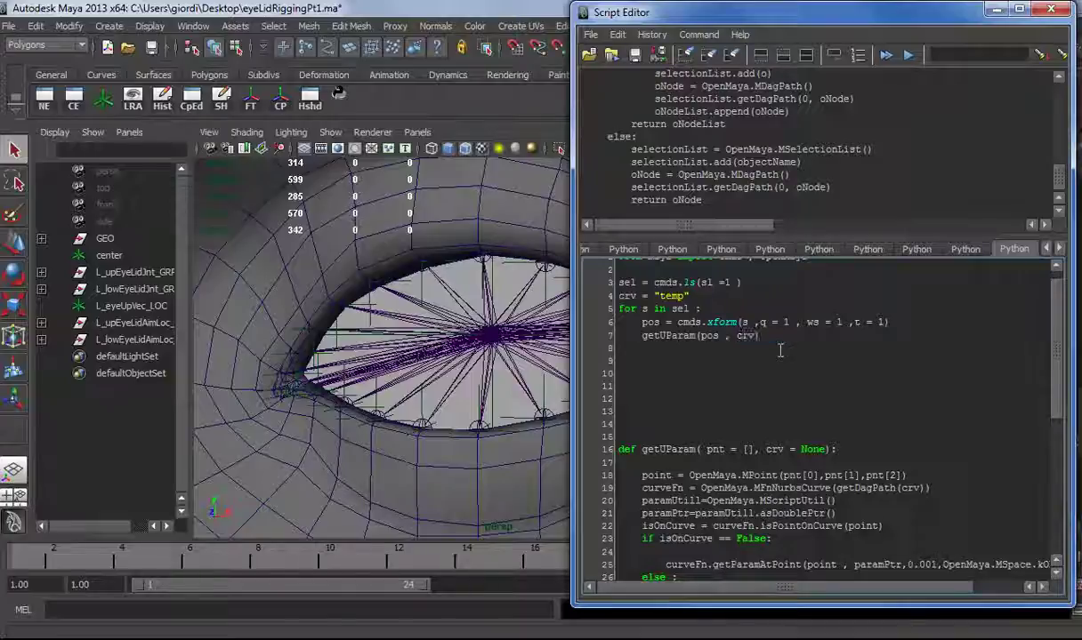
key(Return)
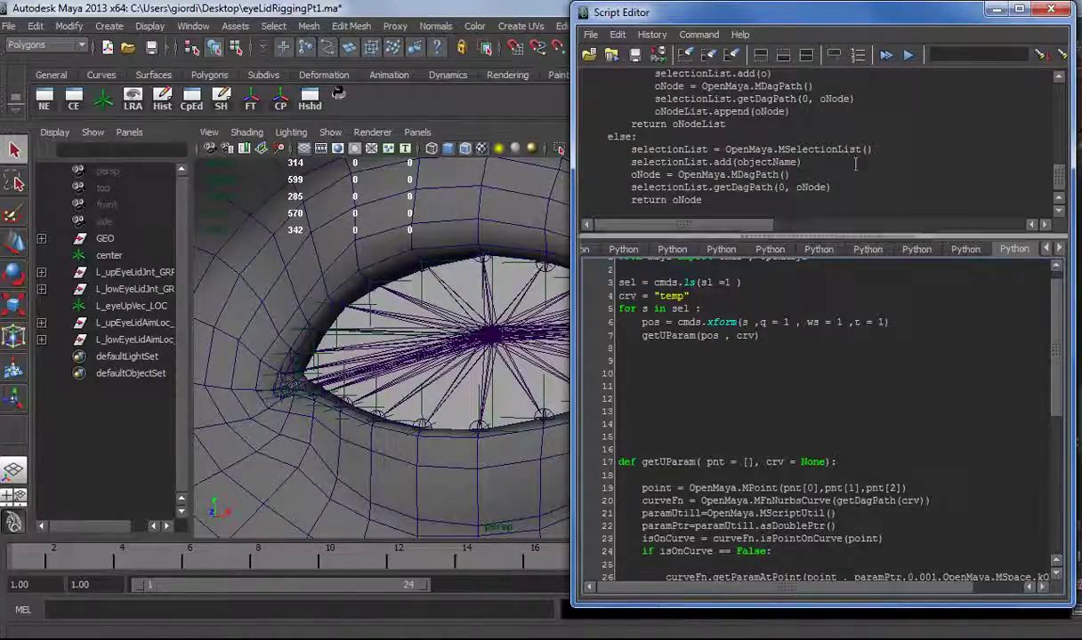
Put the face mesh into a new display layer and hide that layer.
drag(825, 20, 0, 9)
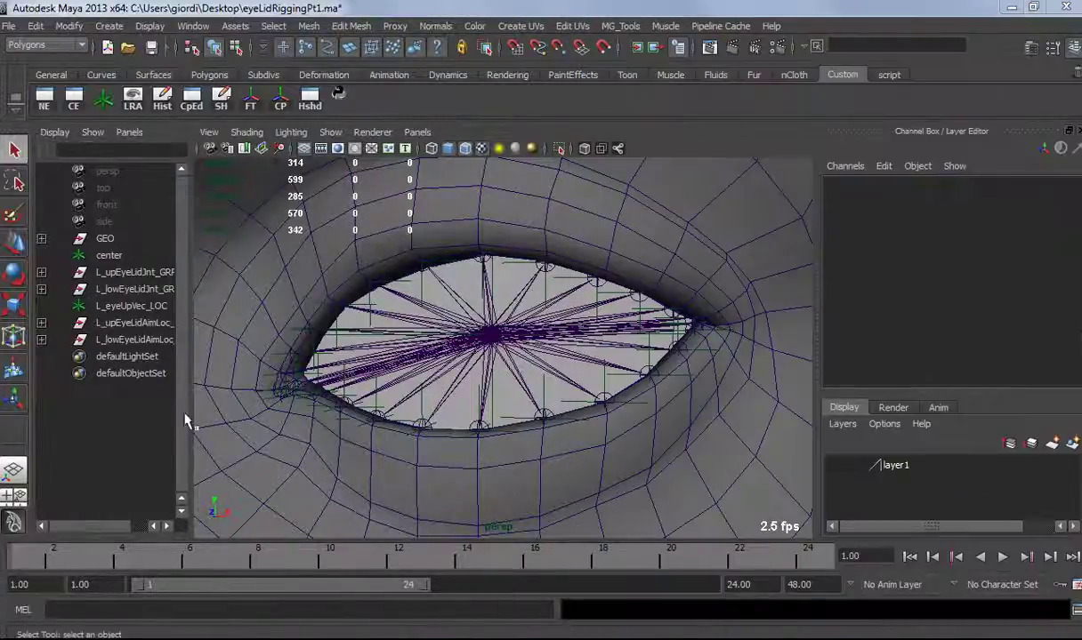
alt+middle_drag(318, 387, 345, 363)
alt+drag(345, 362, 353, 373)
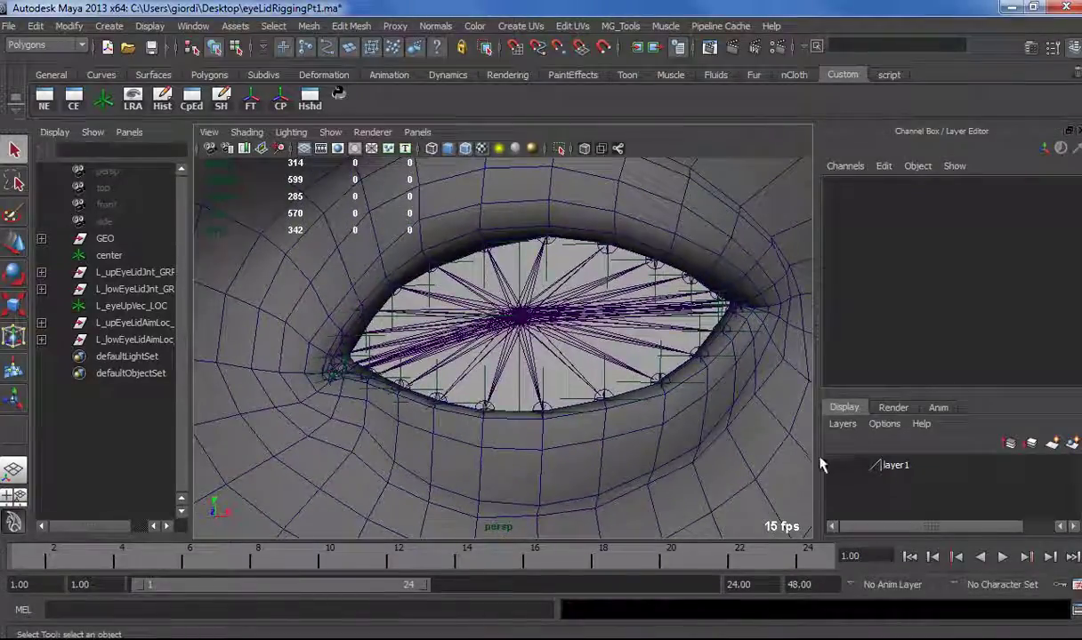
click(614, 207)
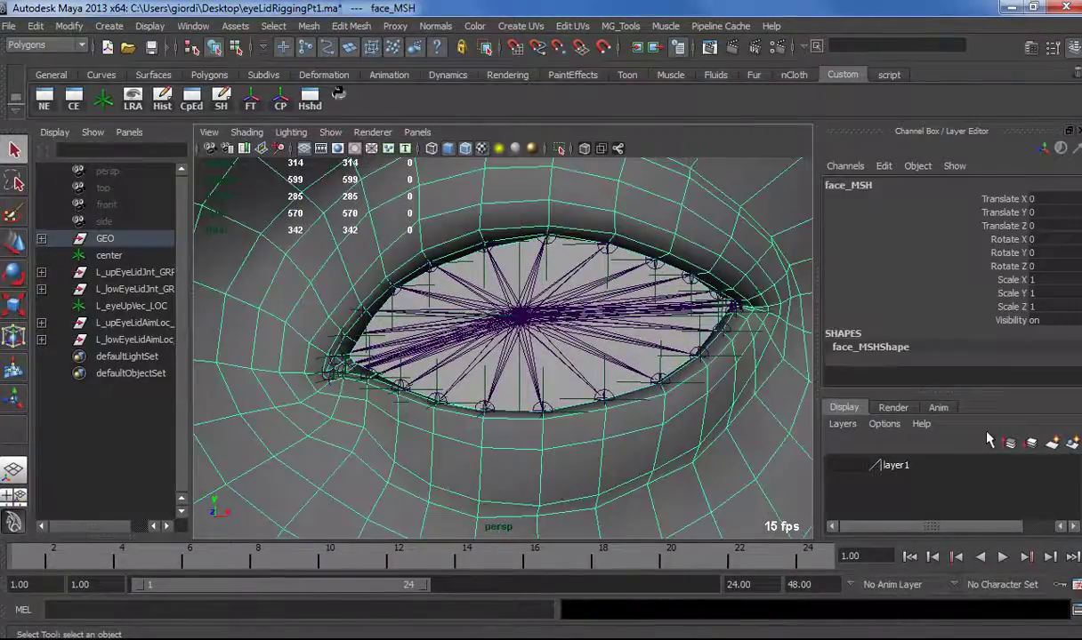
click(1072, 444)
click(837, 464)
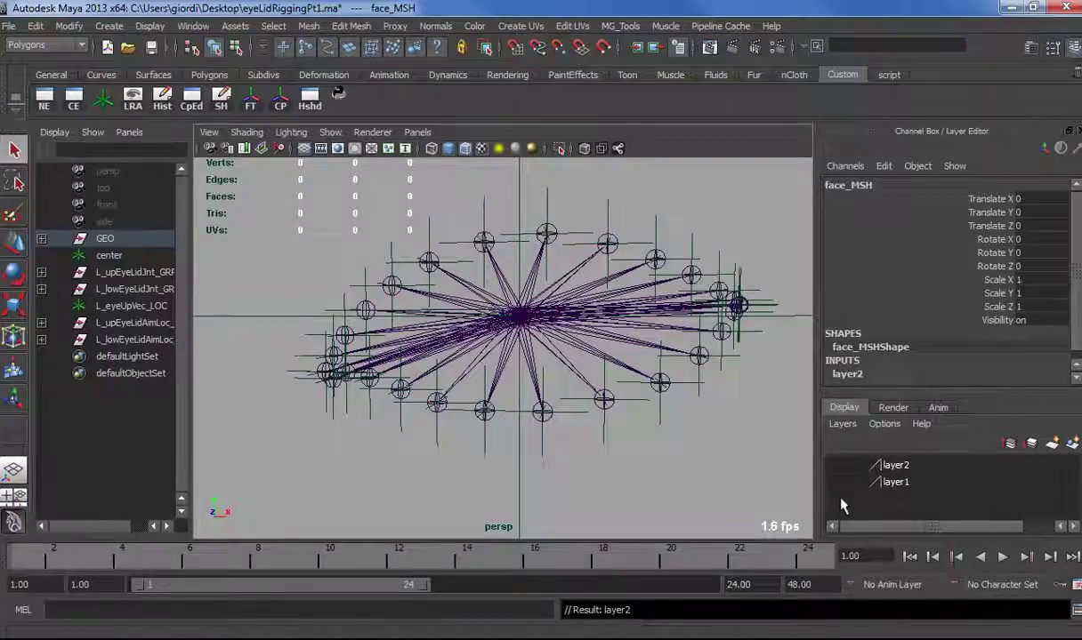
Make layer1 visible and rename it eyeL.
click(837, 482)
double_click(896, 483)
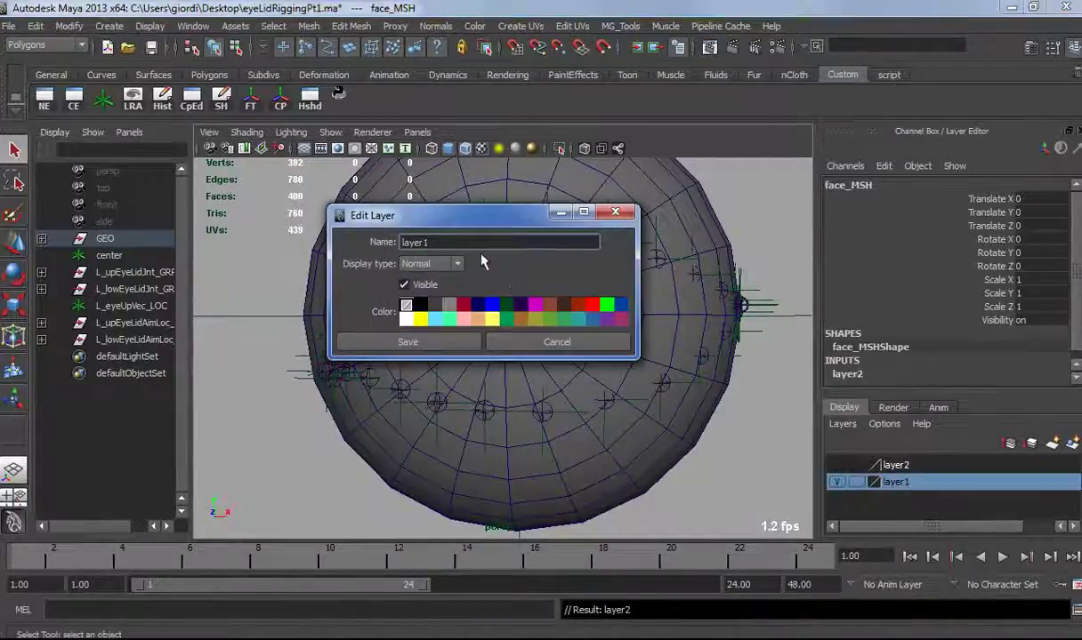
double_click(478, 244)
text(eyeL)
click(356, 342)
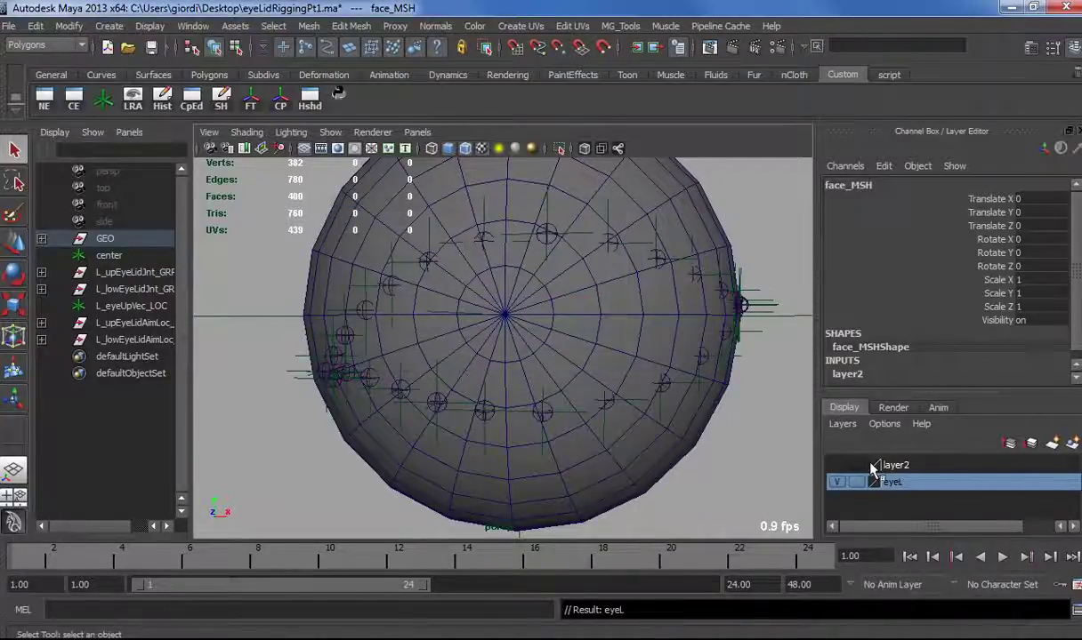
Rename the face mesh's display layer, layer2, to meshL.
double_click(871, 467)
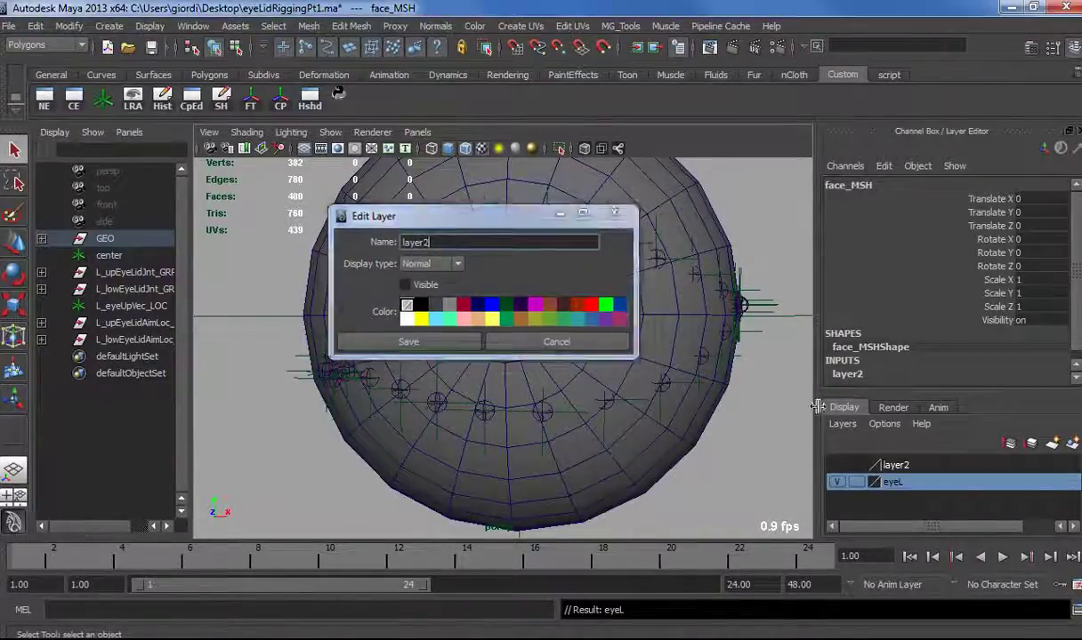
click(893, 466)
double_click(893, 465)
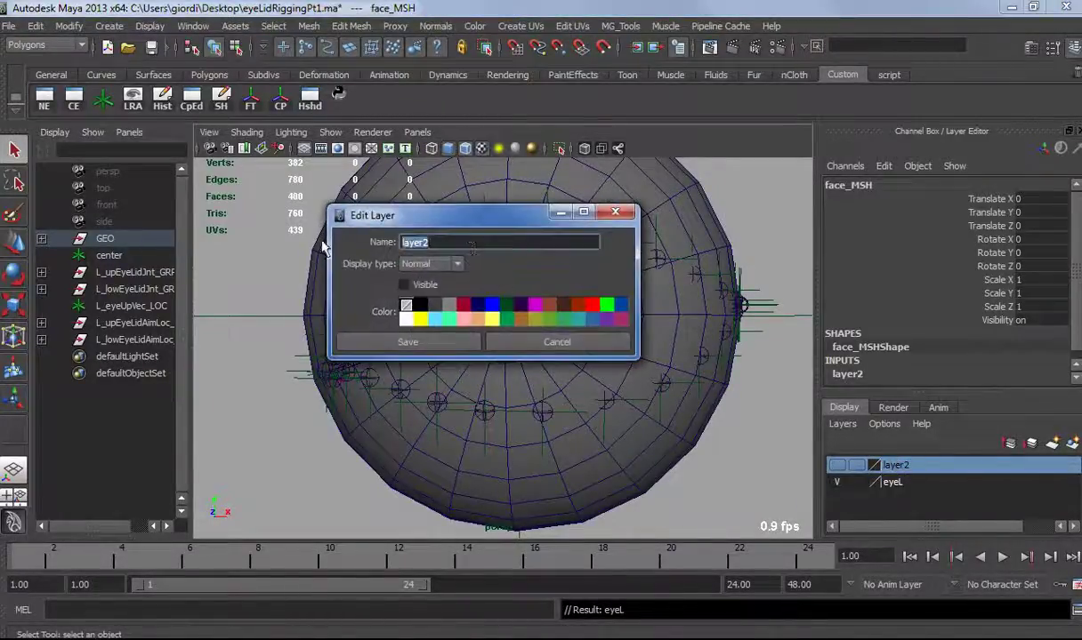
text(meshL)
click(392, 343)
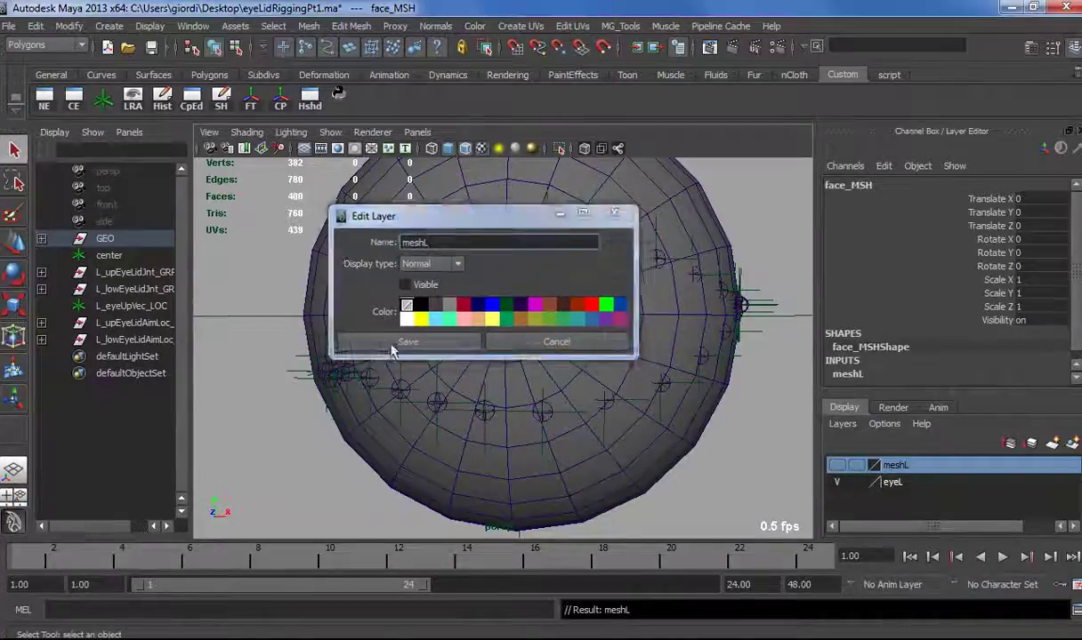
Hide the eyeL layer so only the eyelid joints and locators are displayed.
click(837, 481)
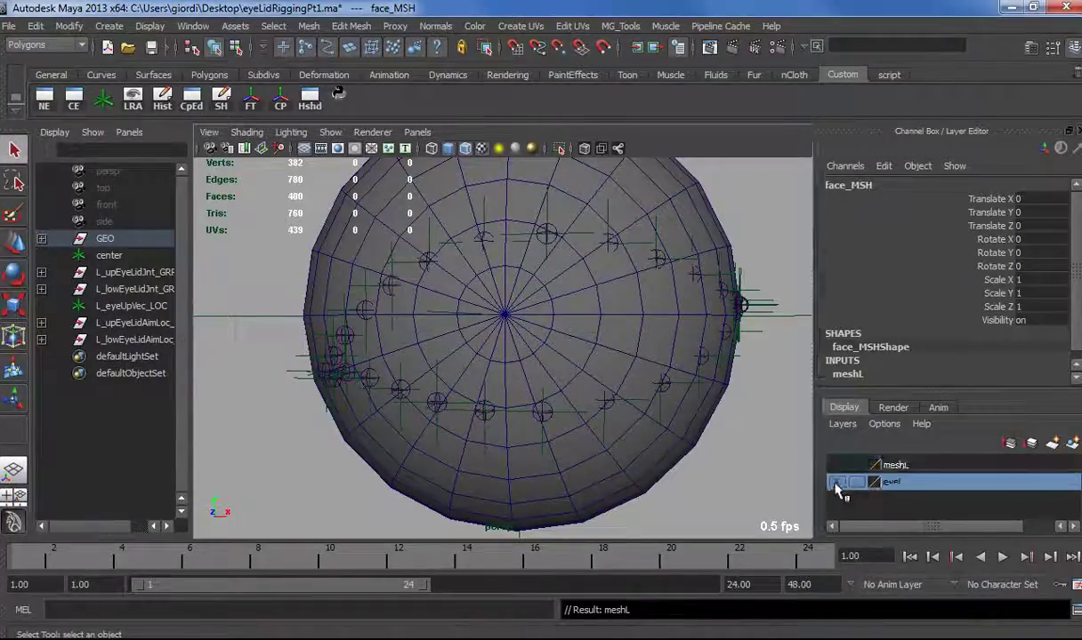
click(837, 483)
alt+drag(567, 429, 567, 435)
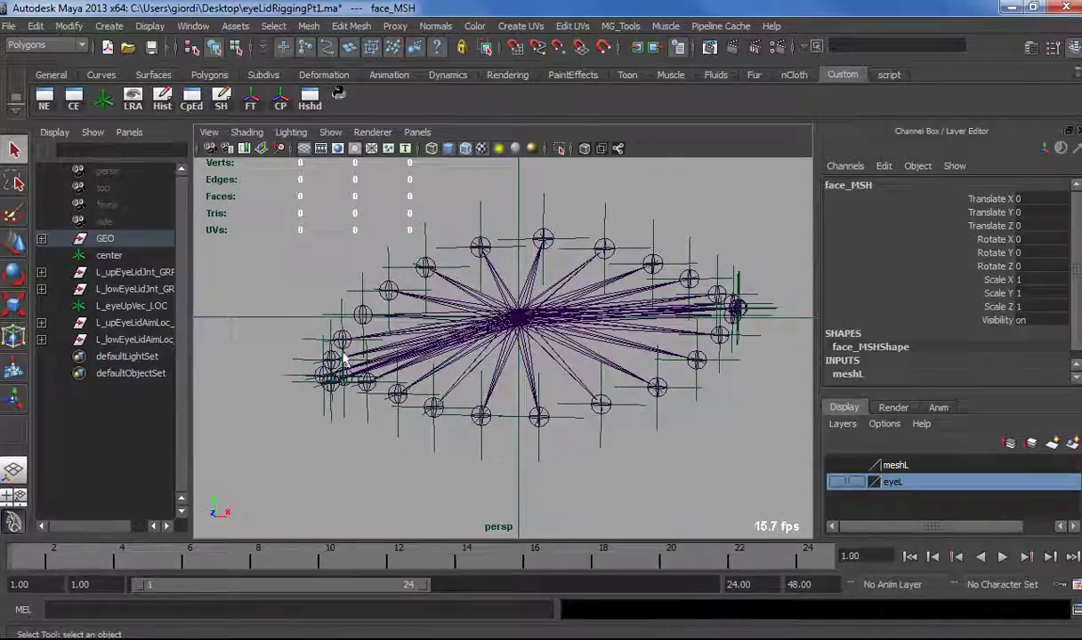
Isolate all locators of the L_upEyeLidAimLoc group in the perspective view, and clear the selection.
click(361, 288)
click(41, 323)
click(138, 340)
scroll(113, 445, down, 3)
shift+click(115, 455)
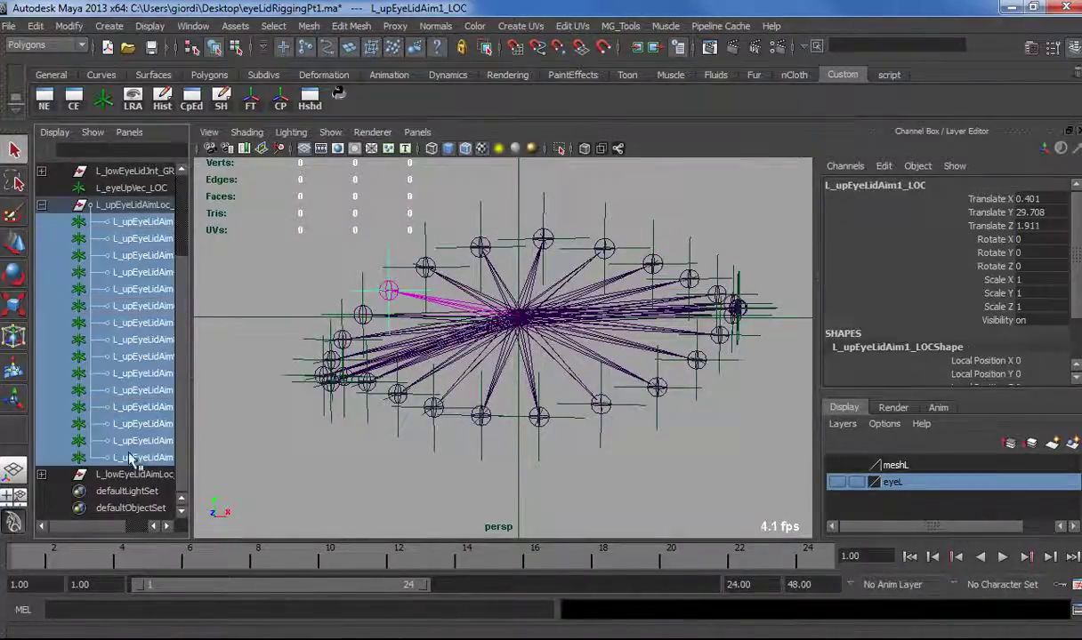
click(559, 149)
alt+drag(531, 299, 415, 391)
click(525, 391)
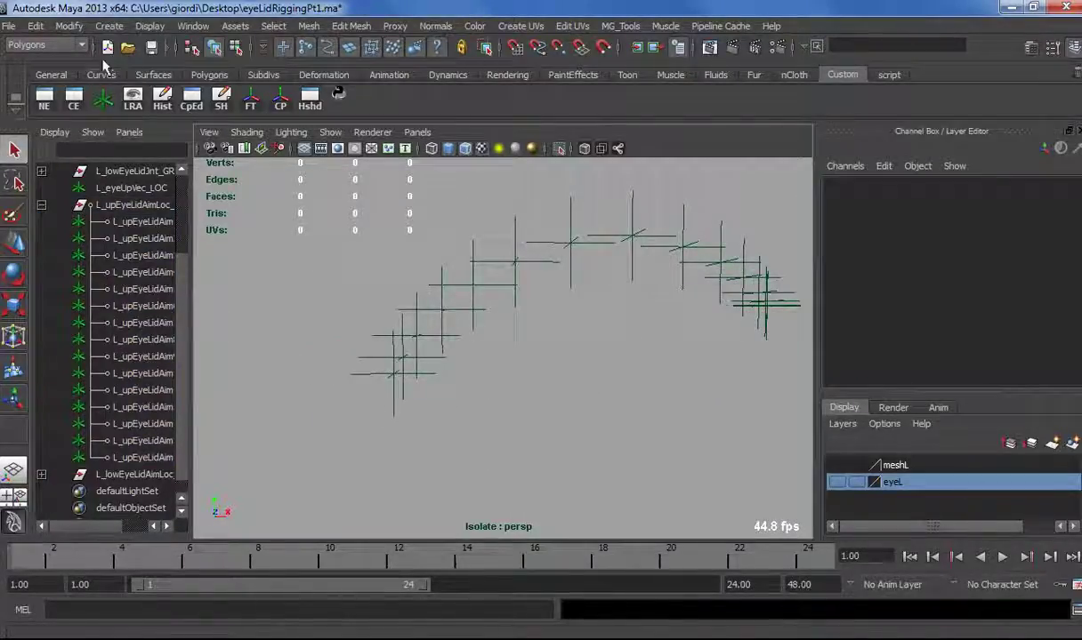
click(102, 26)
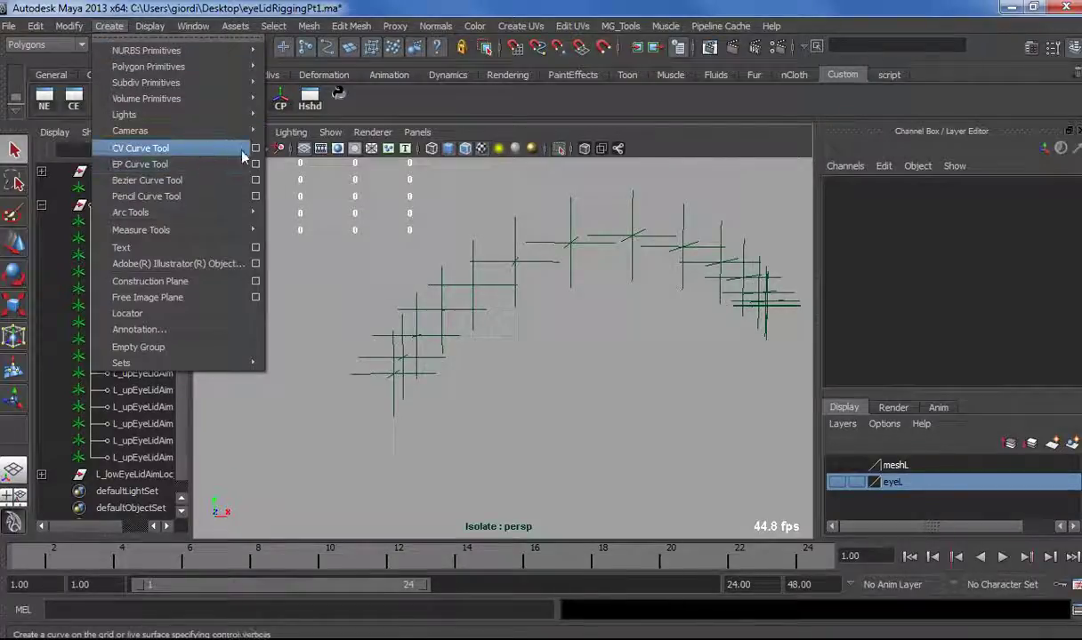
click(250, 150)
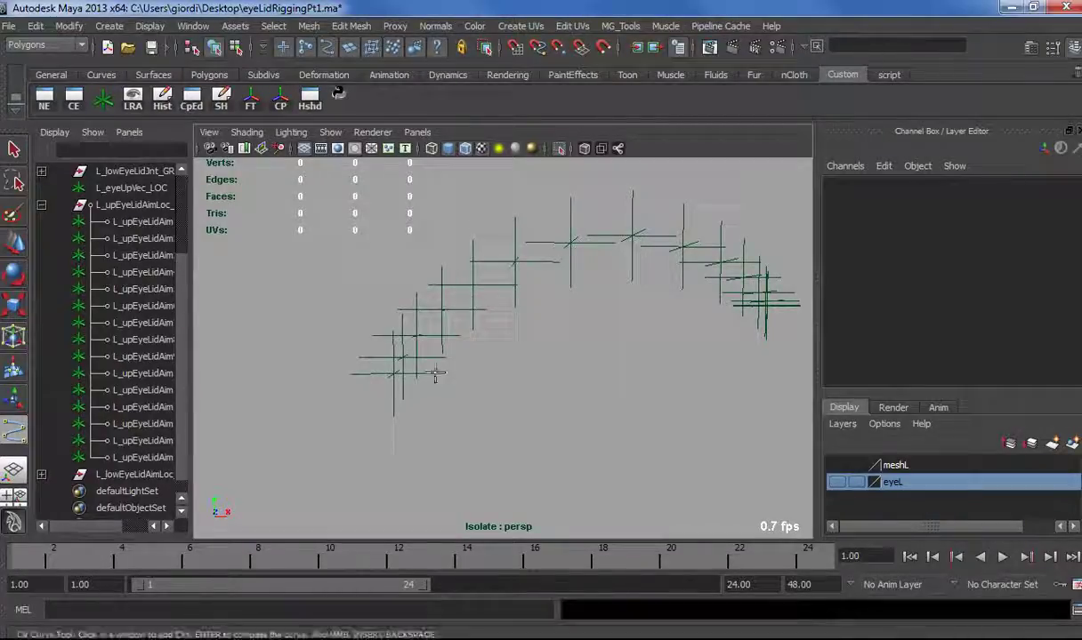
key(v)
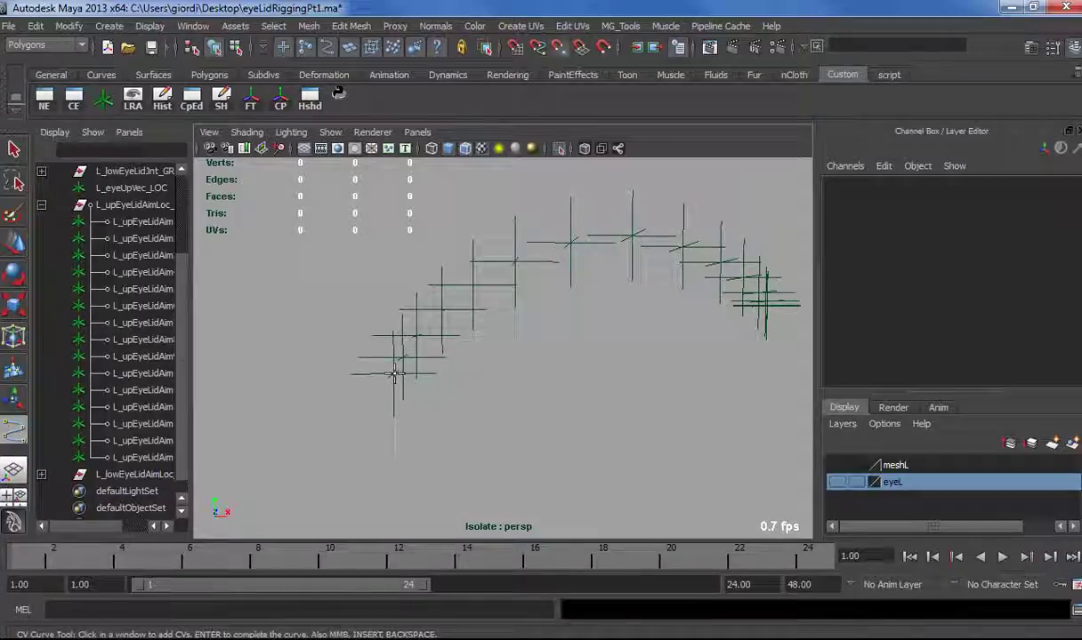
click(394, 373)
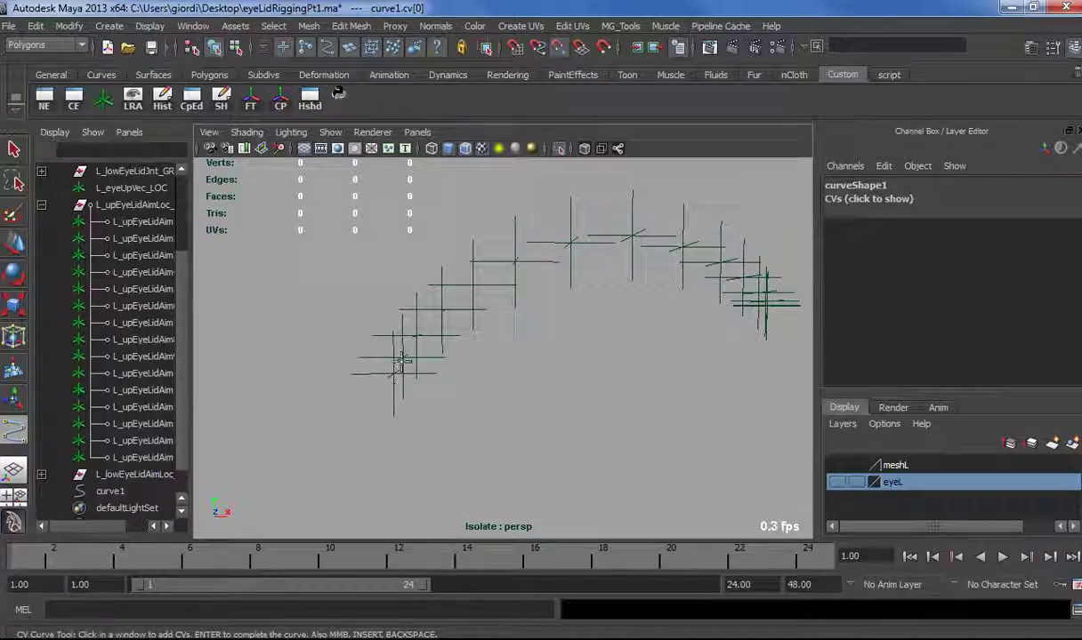
click(402, 358)
click(417, 336)
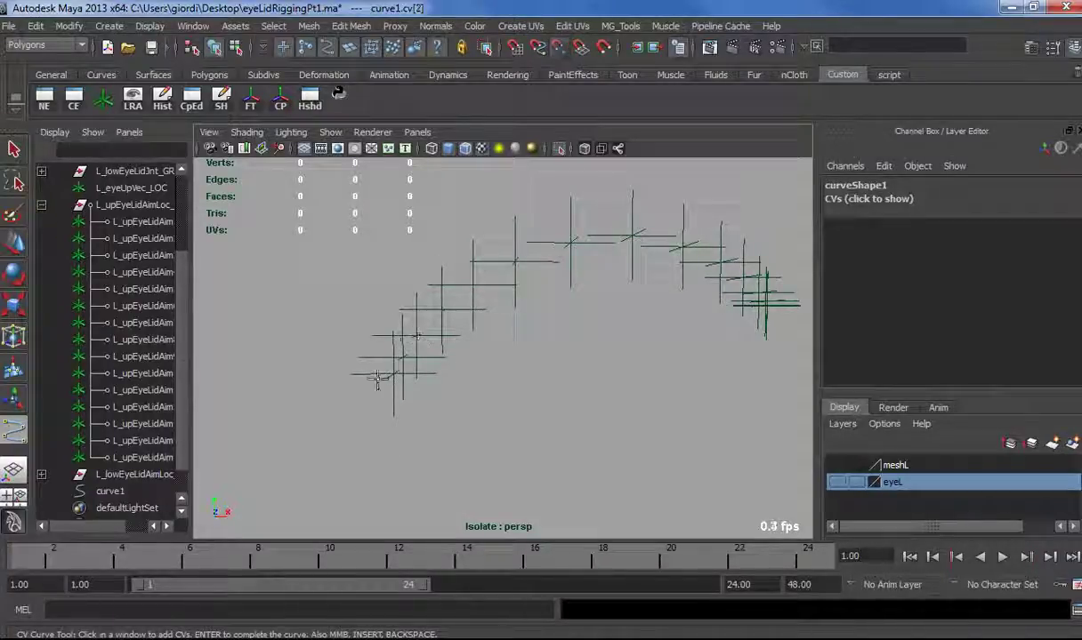
key(q)
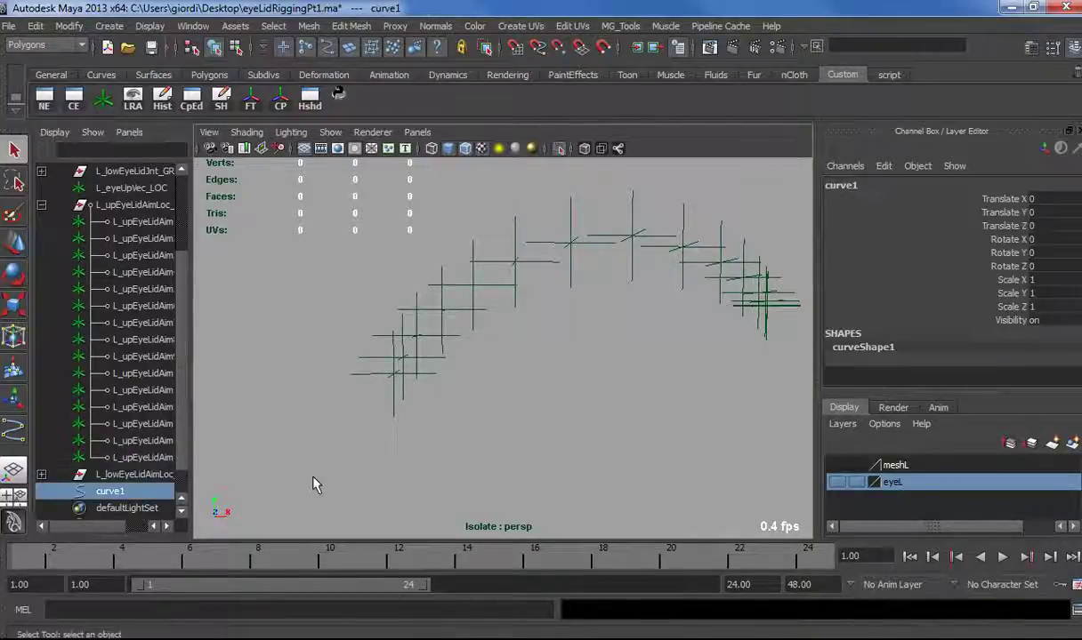
key(Delete)
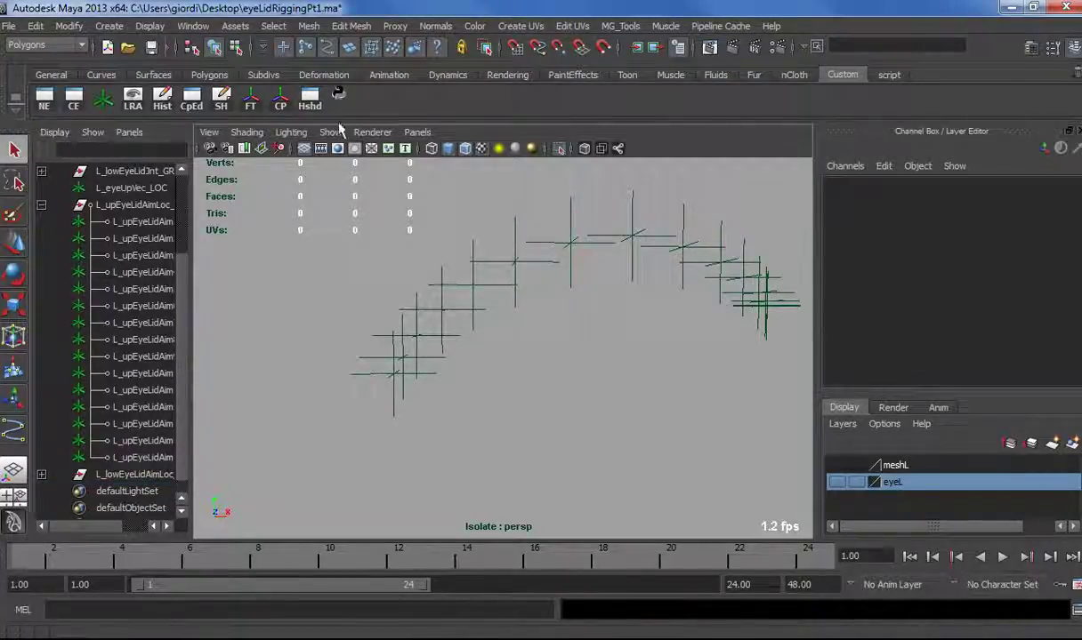
Enable automatic loading of new objects into the isolated perspective view.
click(330, 131)
mouse_move(343, 59)
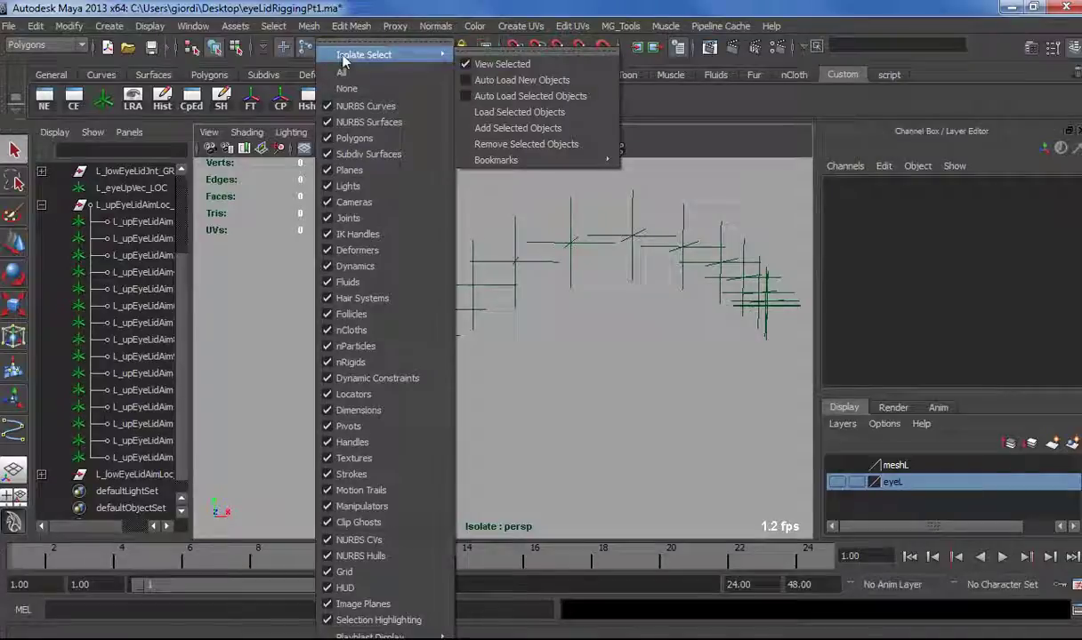
click(494, 80)
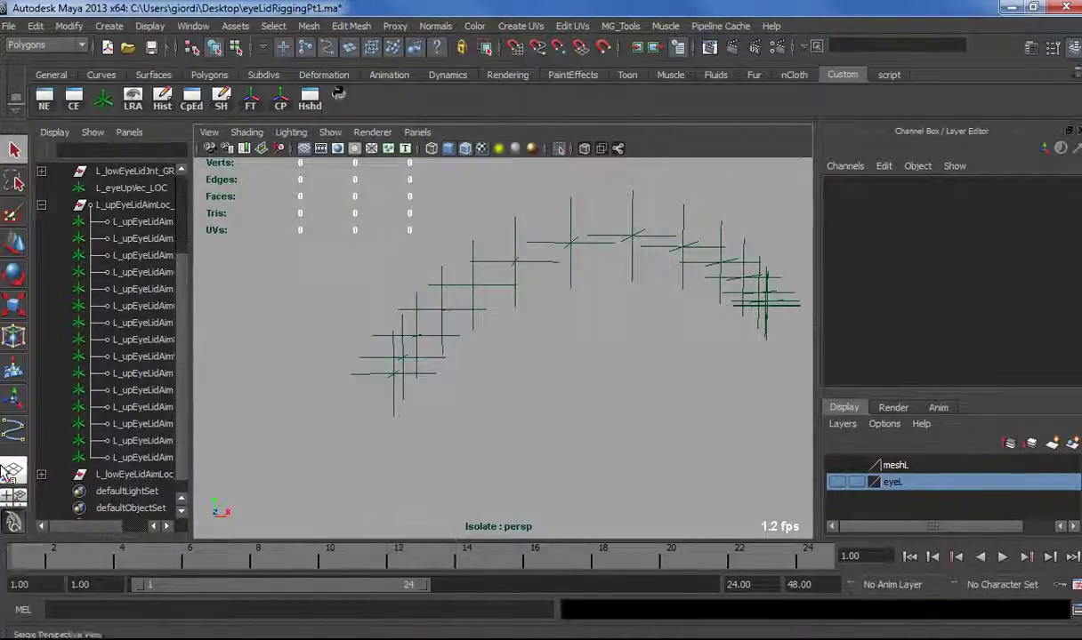
Try a cubic CV curve snapped locator by locator along the upper eyelid aim locators, and delete it.
click(14, 430)
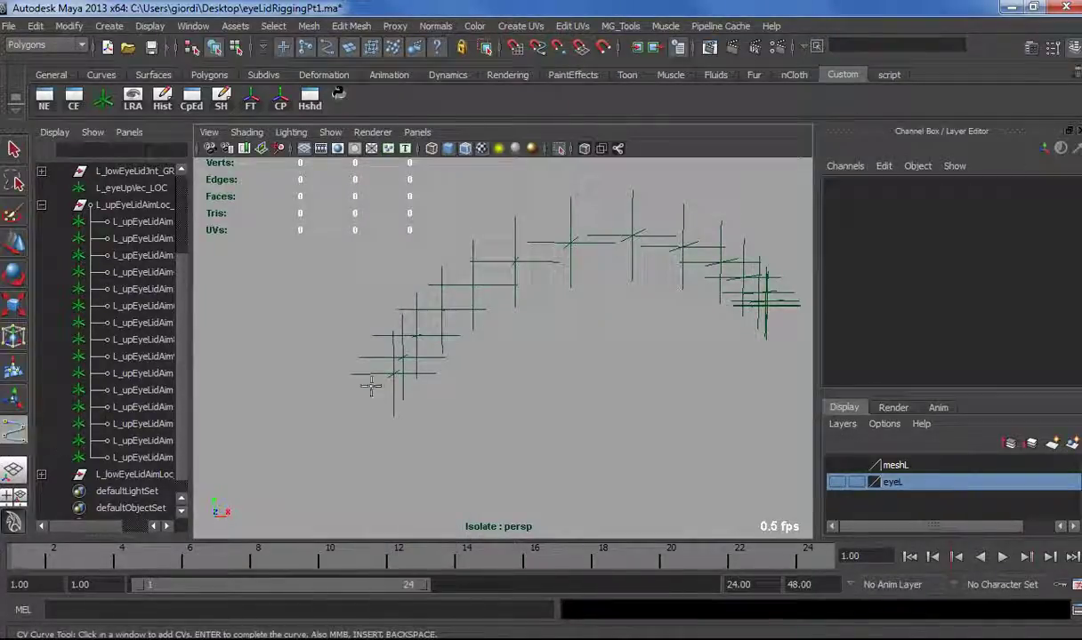
click(408, 377)
click(405, 357)
click(418, 337)
click(443, 312)
click(472, 286)
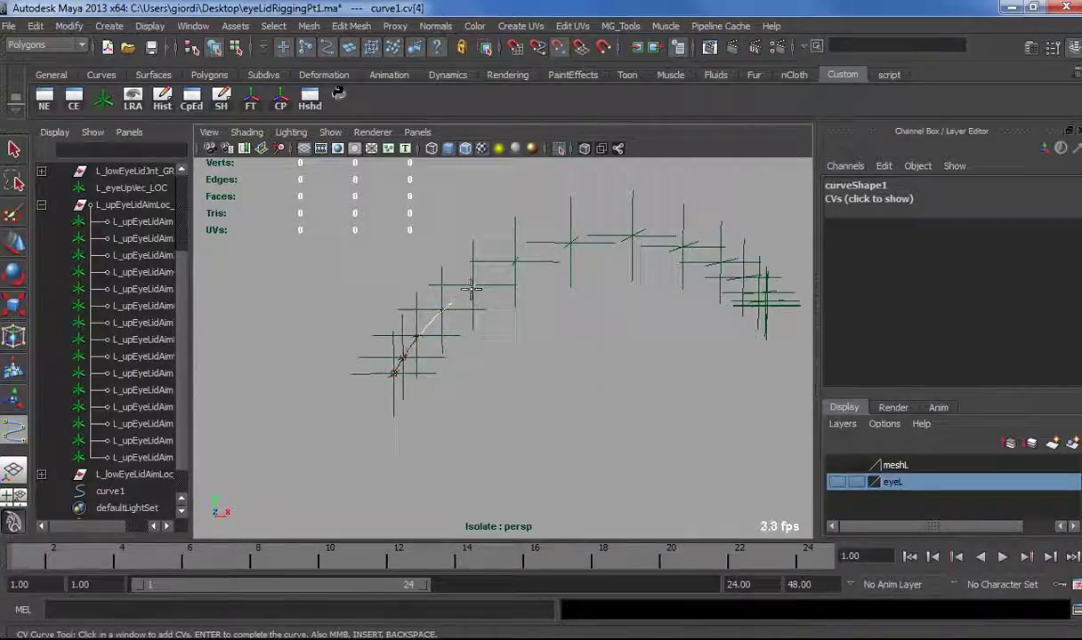
click(514, 263)
click(569, 242)
click(629, 235)
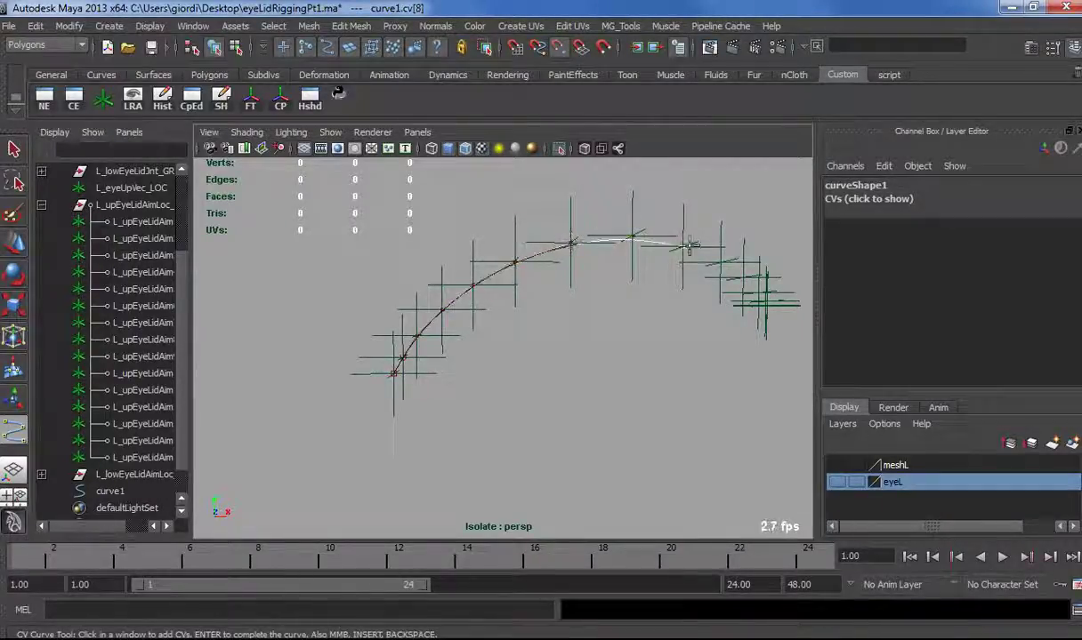
click(680, 246)
click(716, 260)
click(742, 278)
alt+drag(721, 355, 546, 339)
click(538, 283)
click(576, 293)
alt+right_drag(558, 343, 631, 378)
alt+drag(632, 378, 405, 438)
alt+middle_drag(405, 437, 423, 431)
mouse_move(424, 430)
alt+right_down()
mouse_move(446, 439)
mouse_move(430, 435)
alt+right_up()
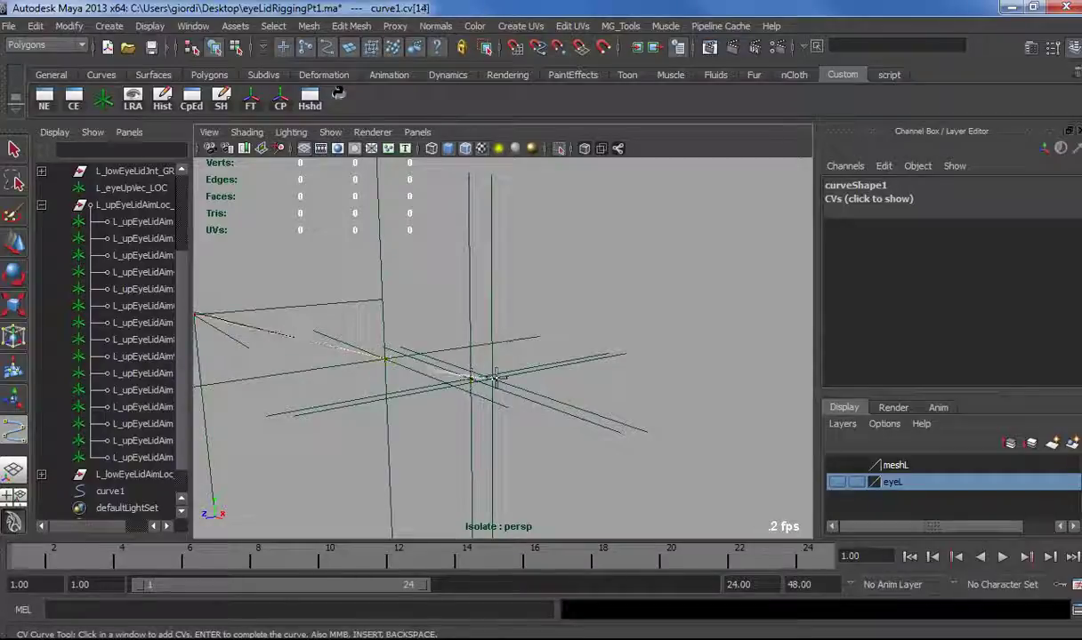
key(q)
alt+drag(499, 384, 647, 388)
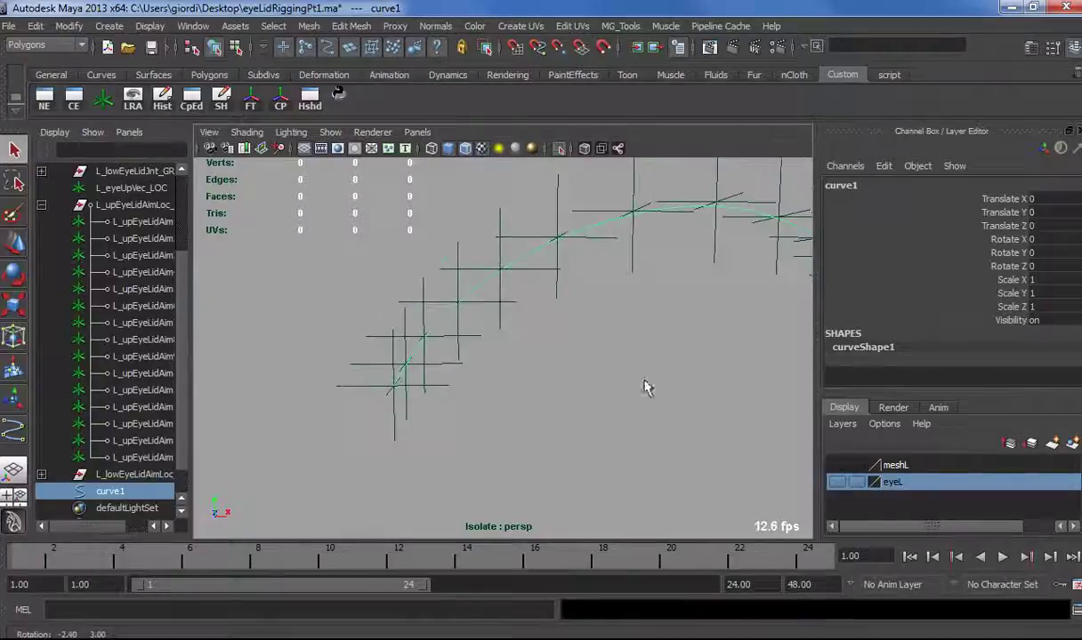
click(474, 329)
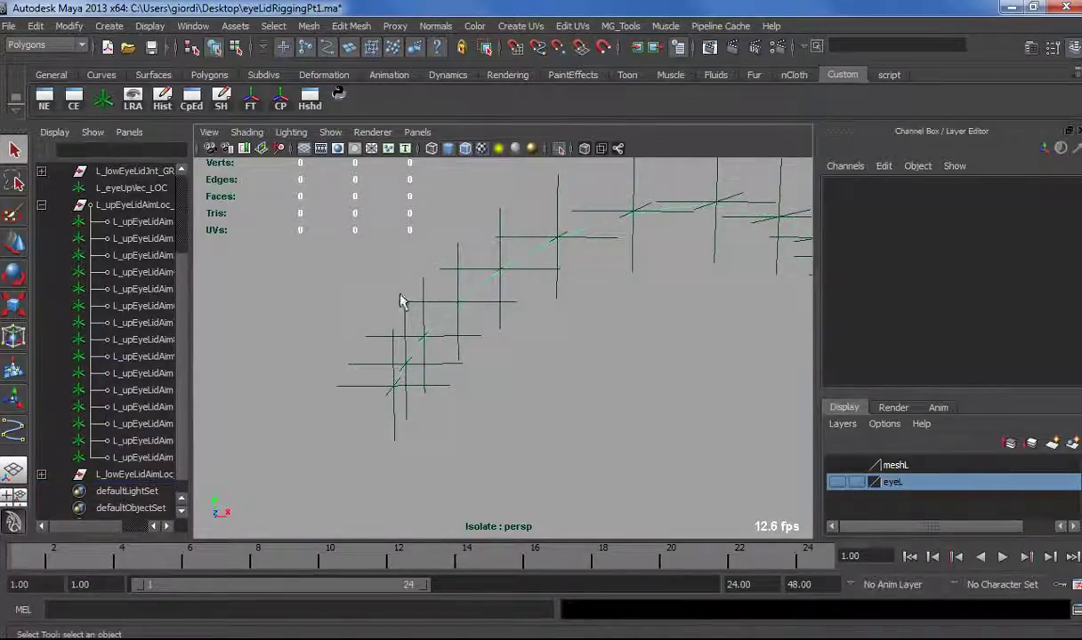
Draw a linear, degree 1 CV curve along the upper eyelid, snapping one point to each upper eyelid aim locator.
click(13, 430)
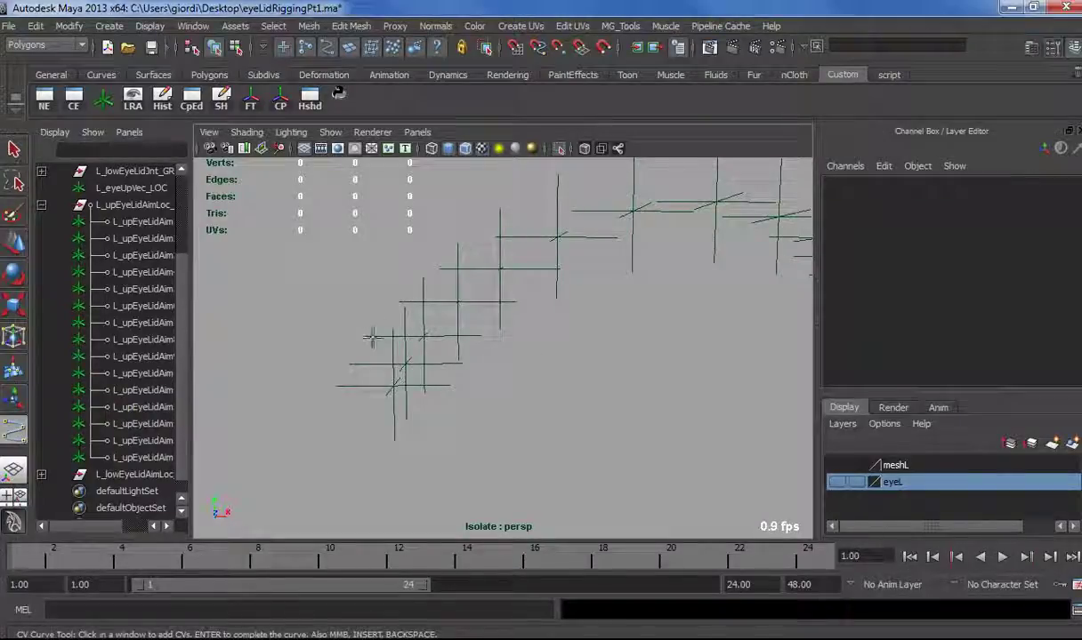
click(392, 386)
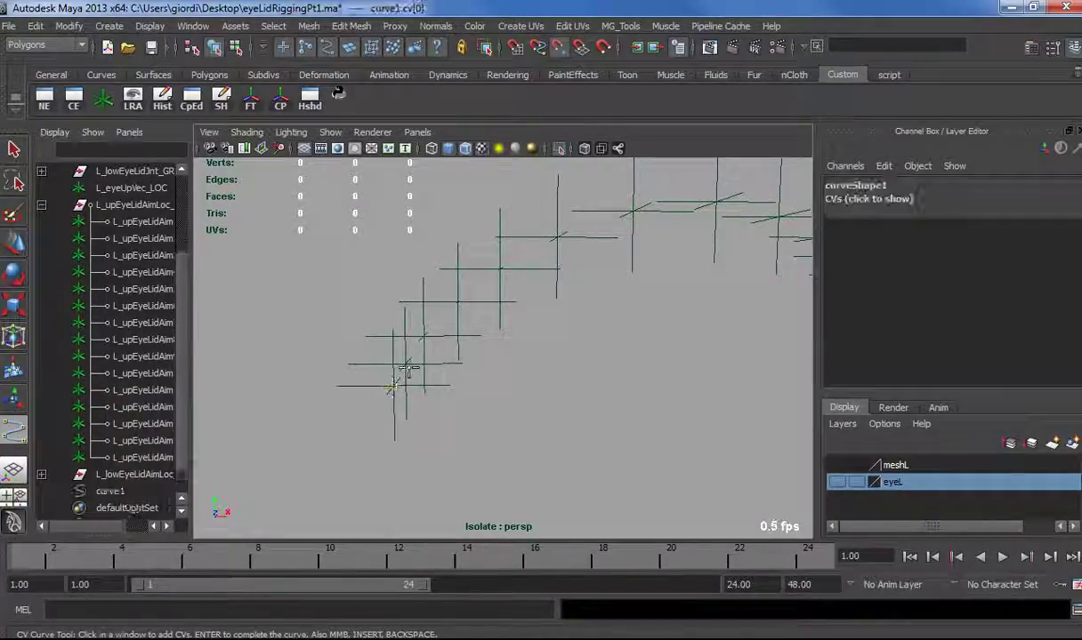
click(425, 336)
click(457, 303)
click(500, 267)
click(558, 240)
click(633, 211)
click(717, 202)
alt+middle_drag(684, 281, 587, 300)
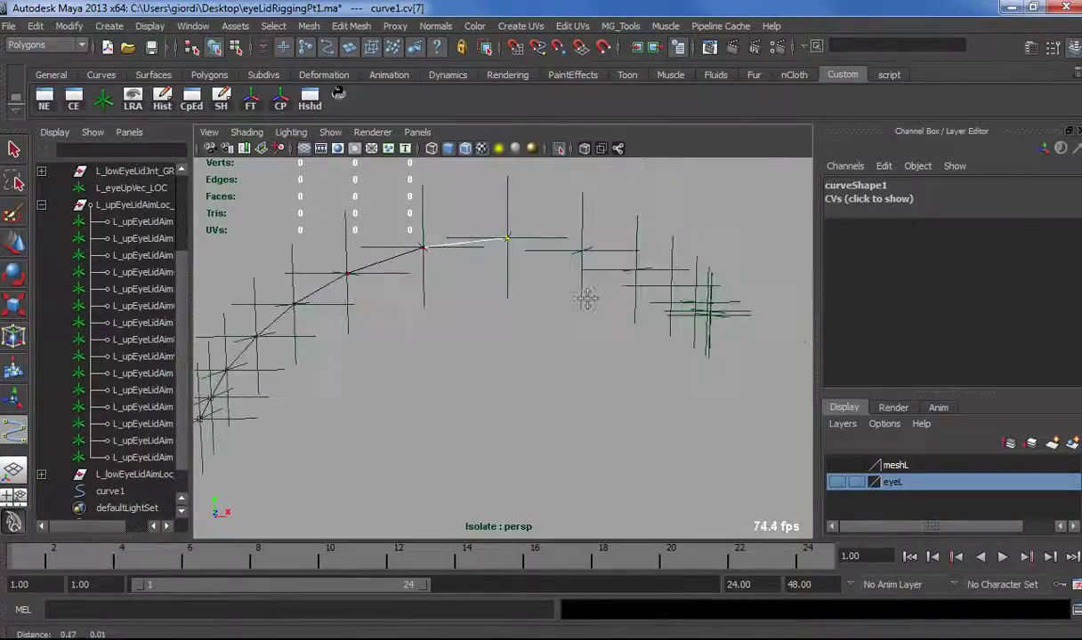
click(581, 251)
click(636, 269)
alt+drag(621, 326, 539, 281)
click(538, 276)
click(589, 294)
alt+drag(585, 359, 488, 298)
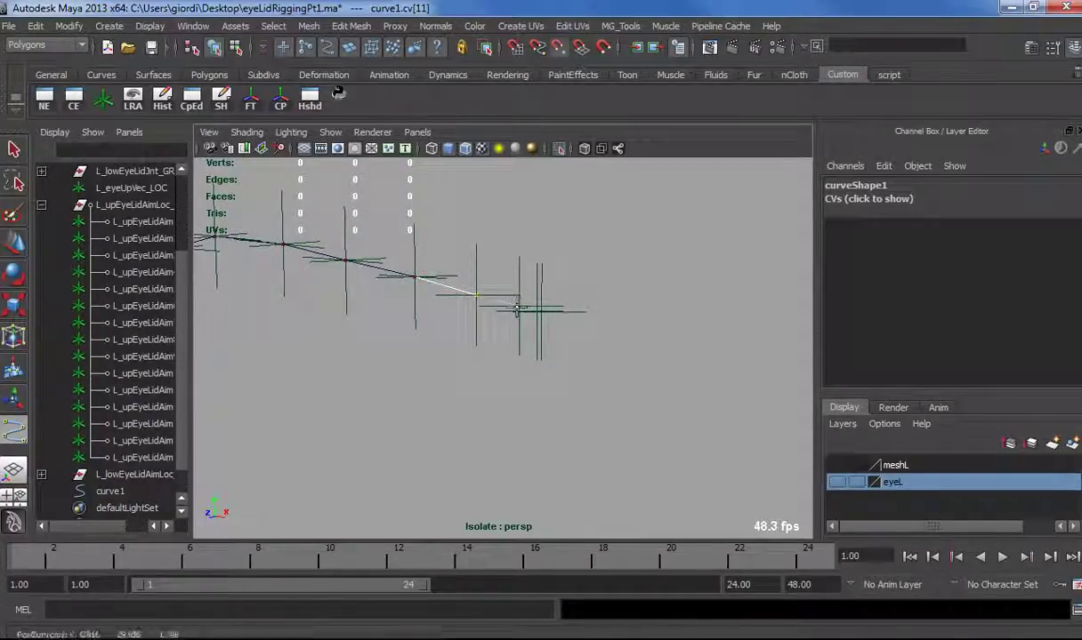
click(519, 308)
alt+drag(502, 360, 477, 355)
alt+right_drag(477, 355, 556, 372)
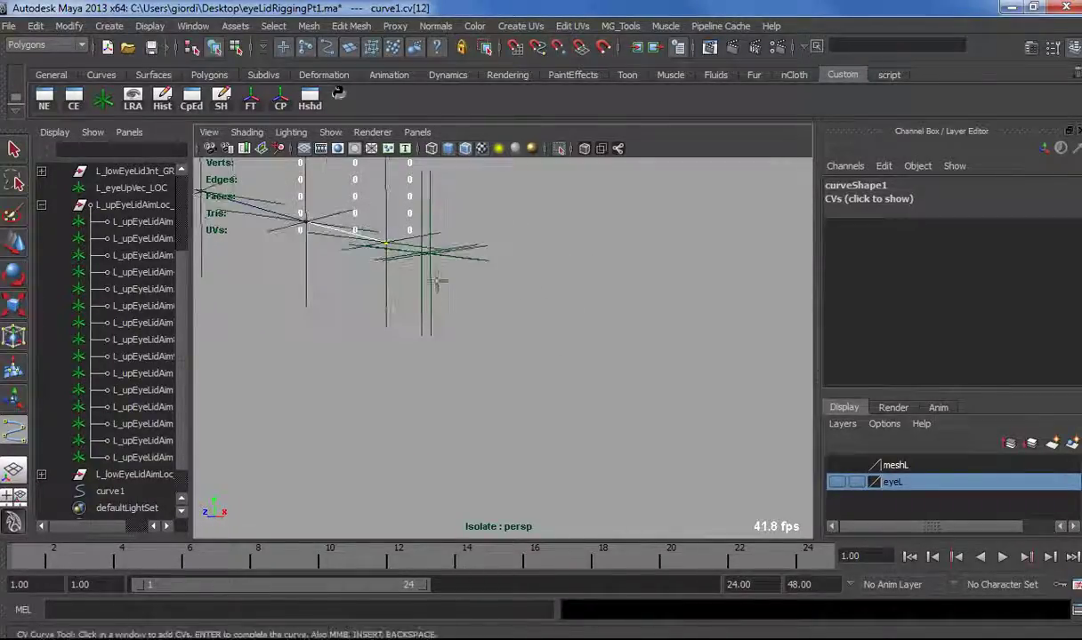
click(423, 251)
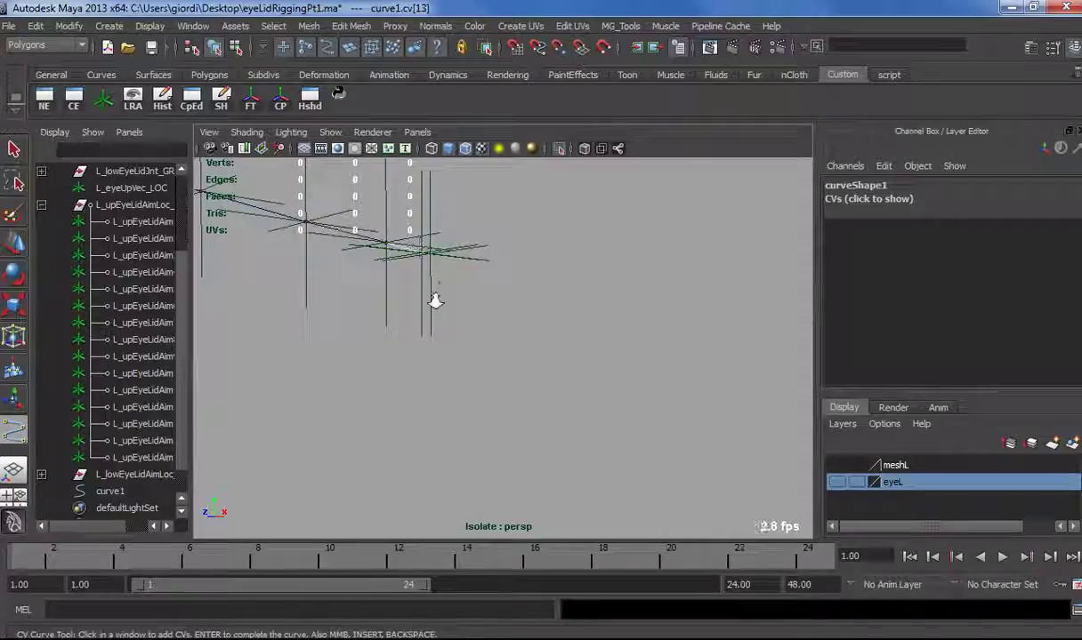
alt+drag(439, 307, 350, 420)
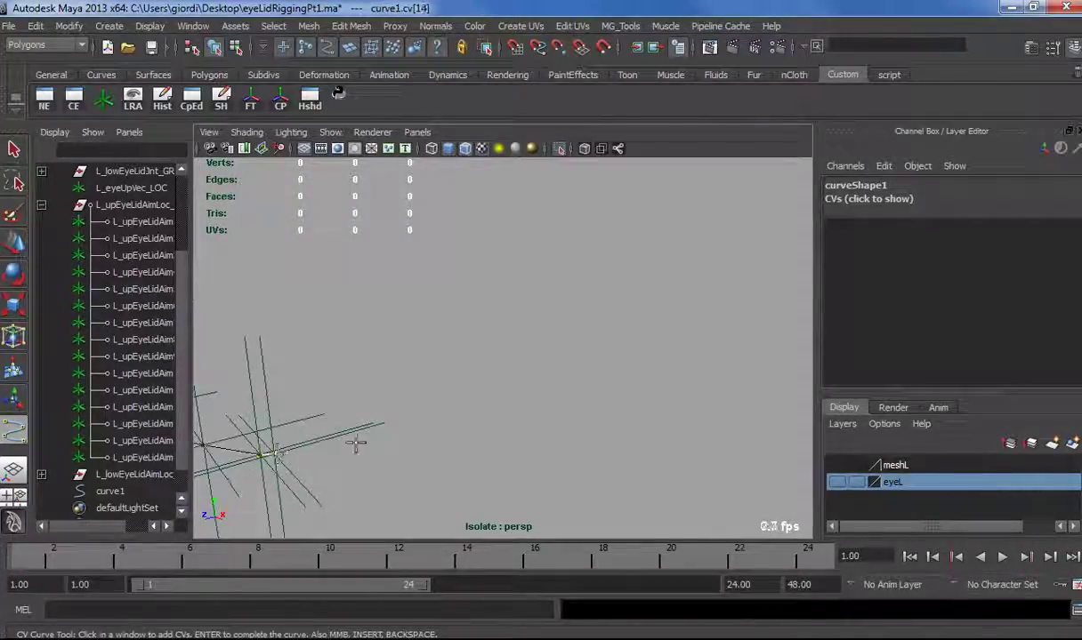
key(Return)
alt+drag(427, 406, 525, 383)
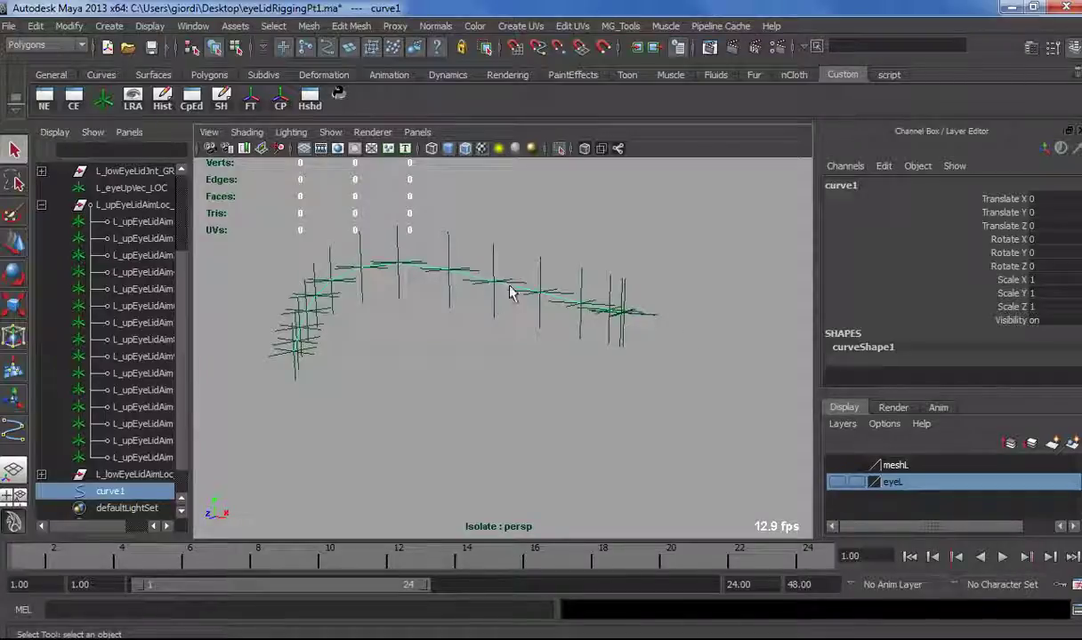
Copy the new curve's shape name and use it to replace "temp" as the script's crv value, giving "curveShape1".
key(Down)
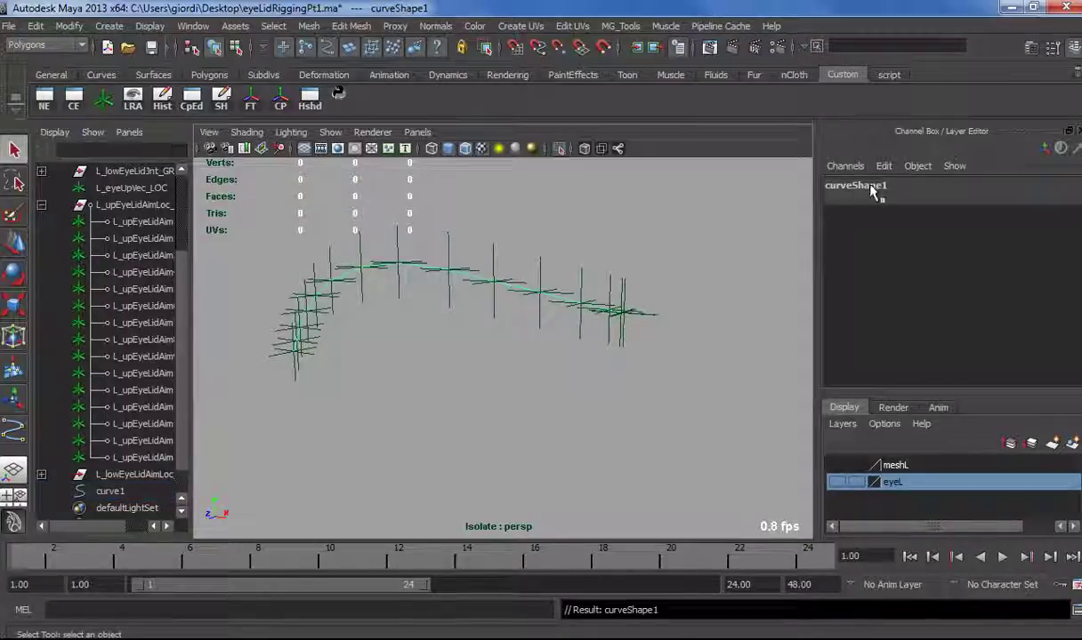
click(872, 189)
key(ctrl+c)
key(alt+Tab)
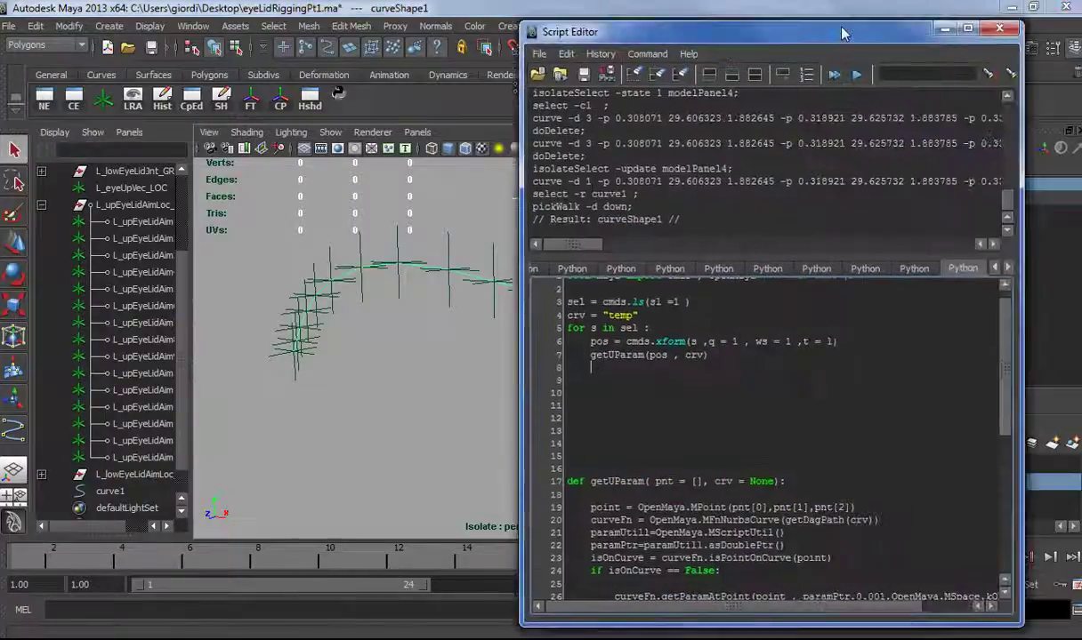
scroll(668, 330, up, 1)
double_click(611, 329)
key(ctrl+v)
Run the script block from the import line to the getUParam call with all L_upEyeLidAim locators selected.
drag(730, 372, 498, 268)
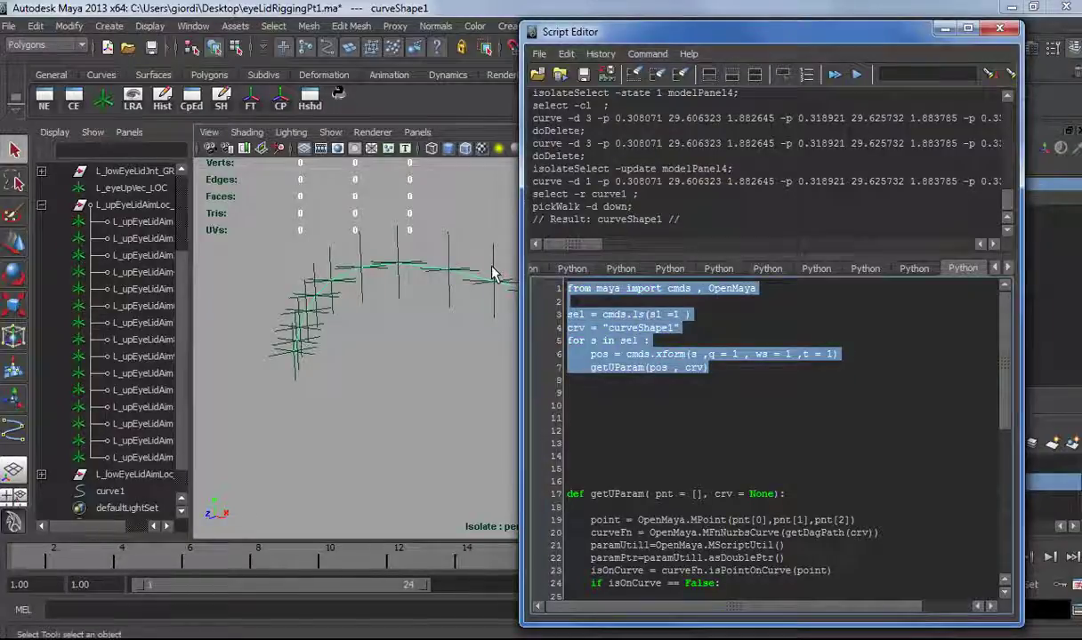
click(107, 222)
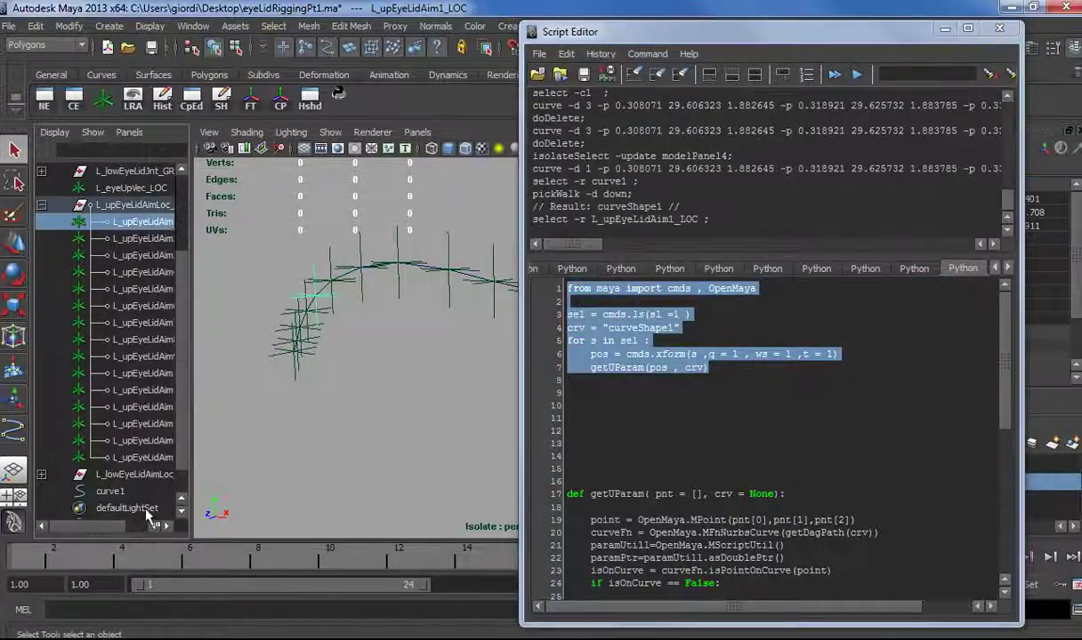
shift+click(129, 457)
click(518, 264)
key(ctrl+Return)
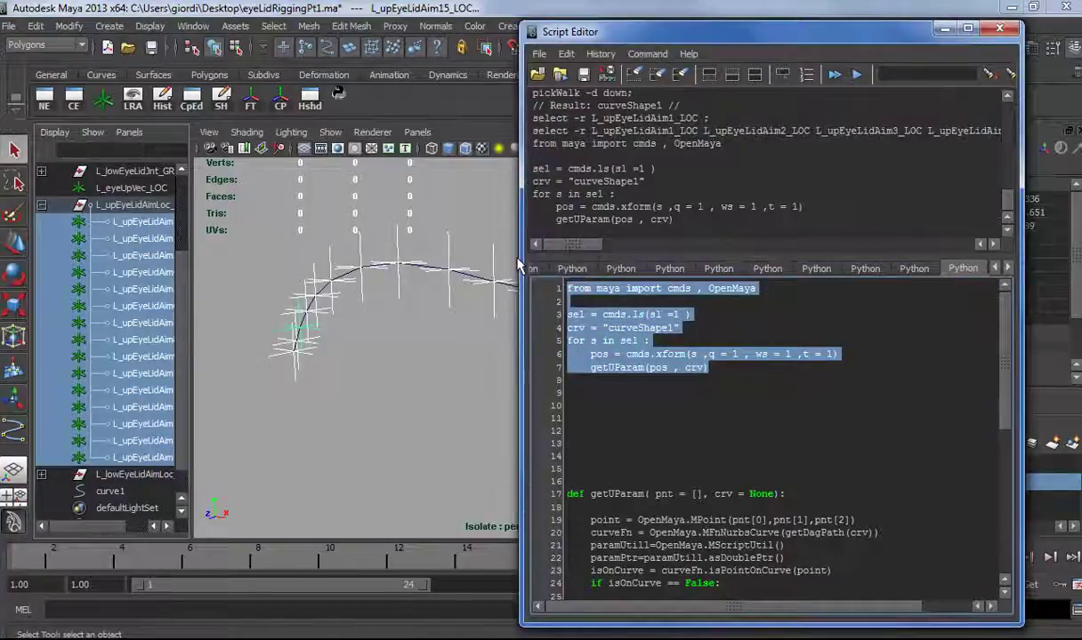
Add print before the getUParam call, rerun the block on the selected locators and review the printed curve parameters.
click(590, 367)
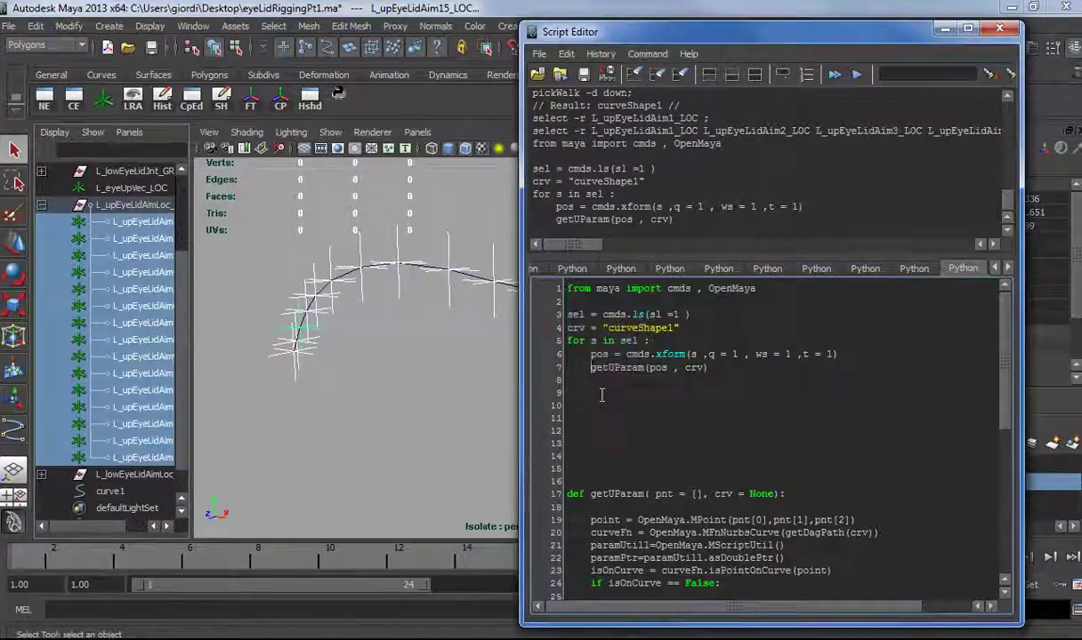
text(print)
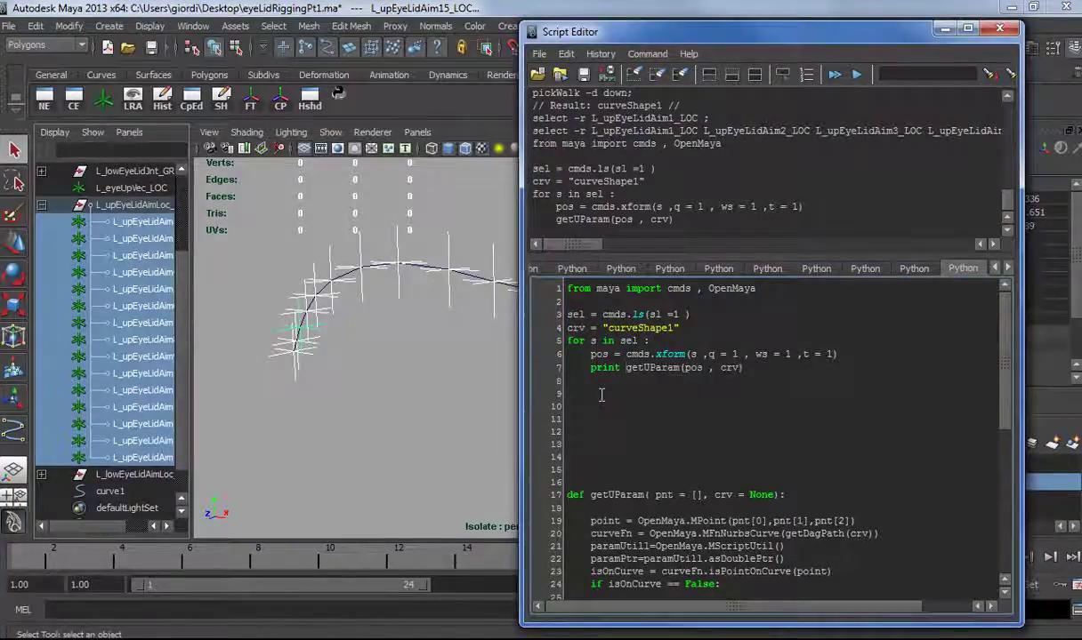
key(ctrl+a)
drag(777, 369, 502, 266)
key(ctrl+Return)
scroll(575, 193, up, 6)
scroll(563, 178, down, 5)
scroll(566, 169, down, 2)
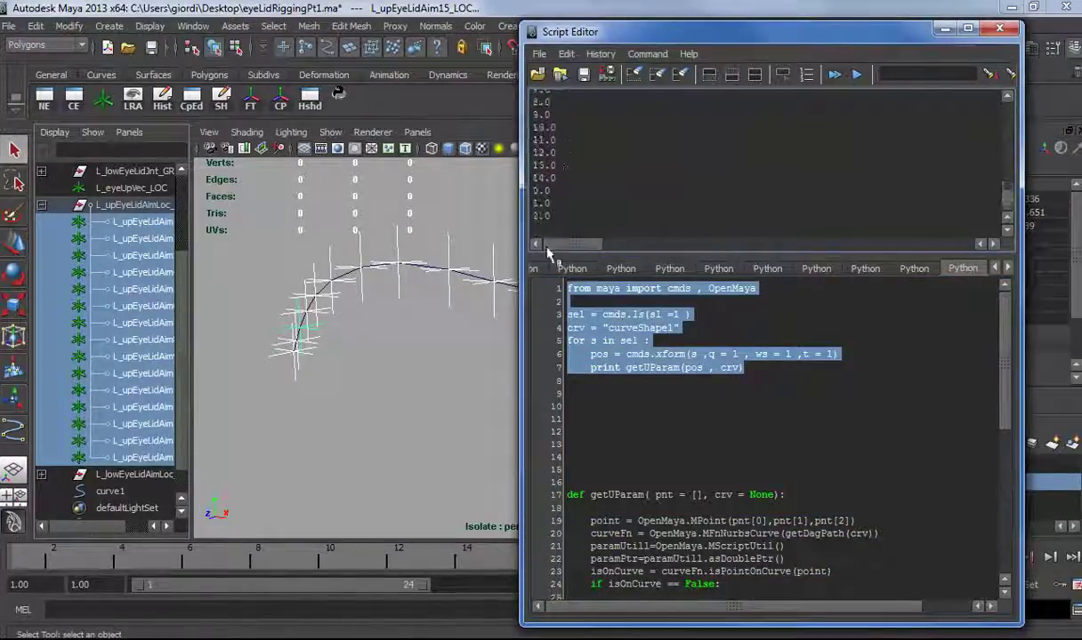
Replace the print statement so the loop stores the result as u = getUParam(pos , crv), and start a new line.
click(731, 390)
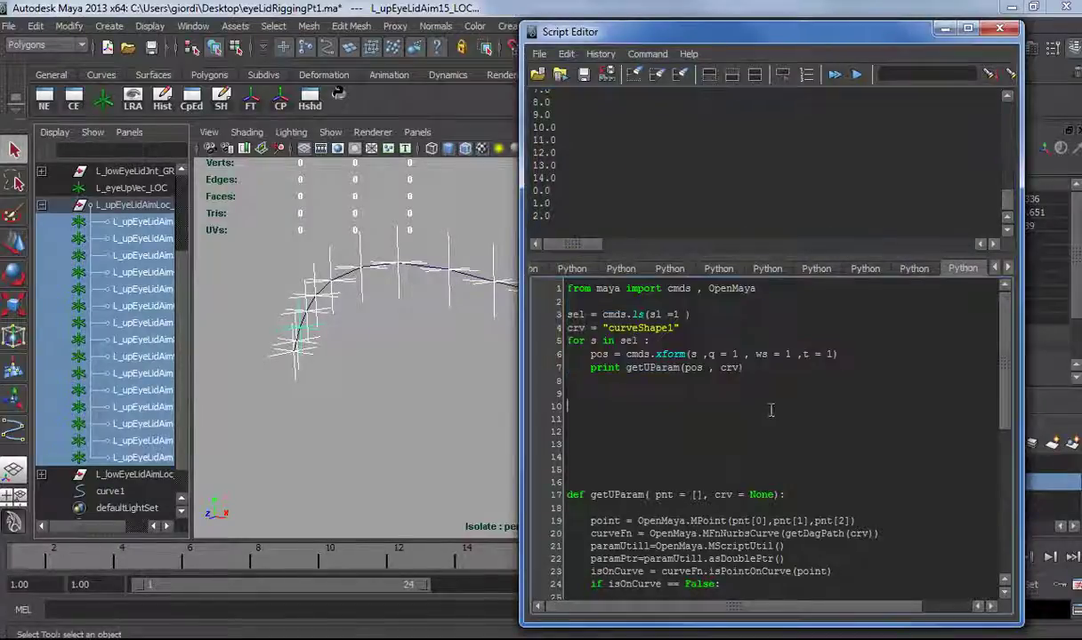
drag(625, 367, 590, 368)
key(Delete)
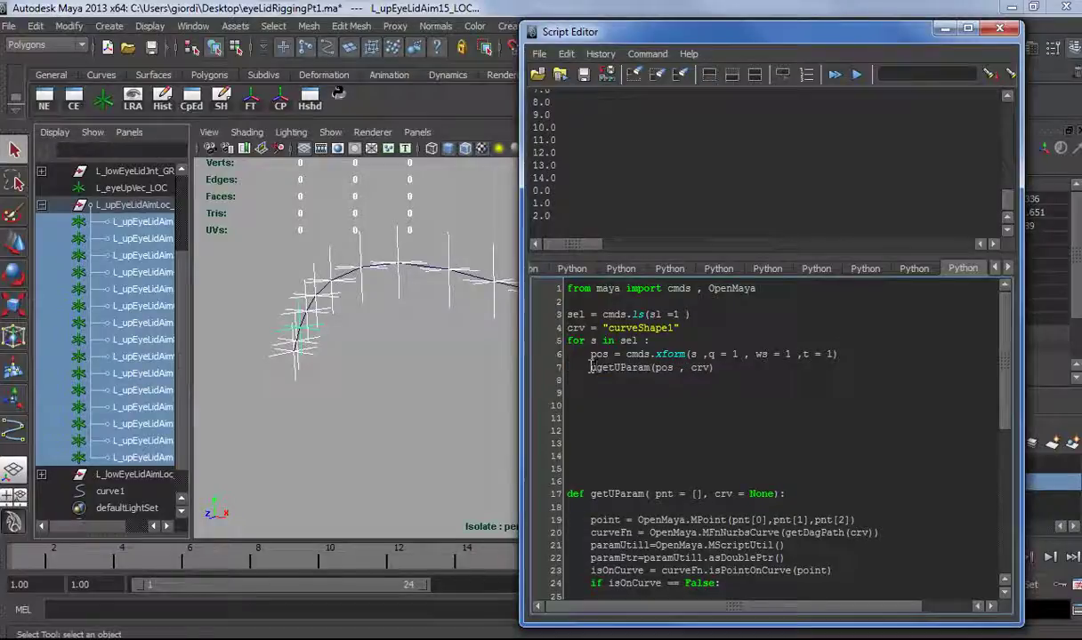
text(u =)
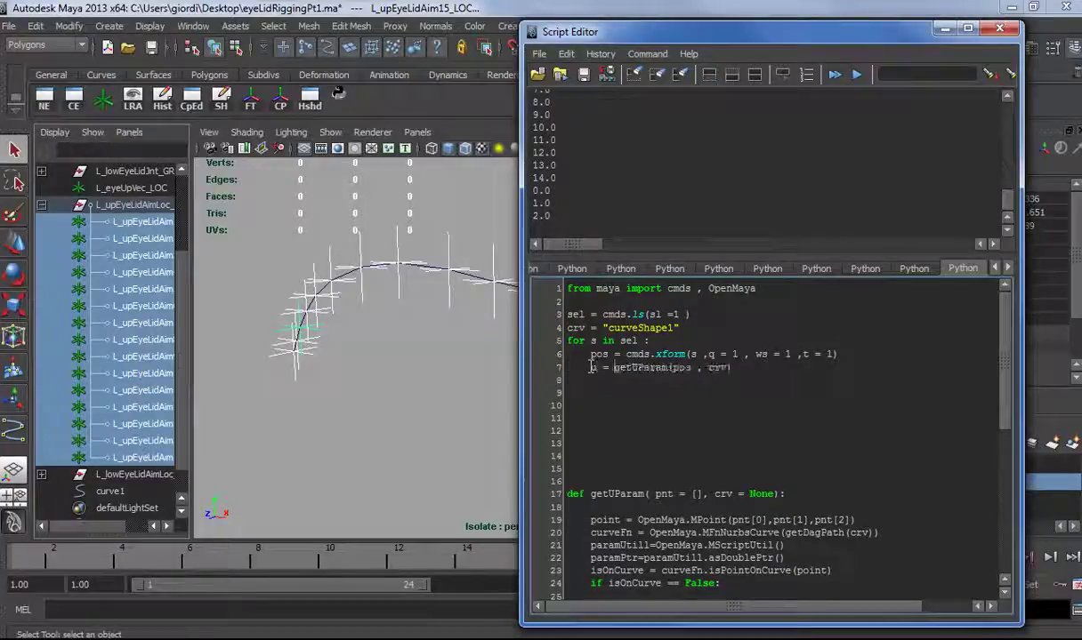
click(793, 372)
key(Return)
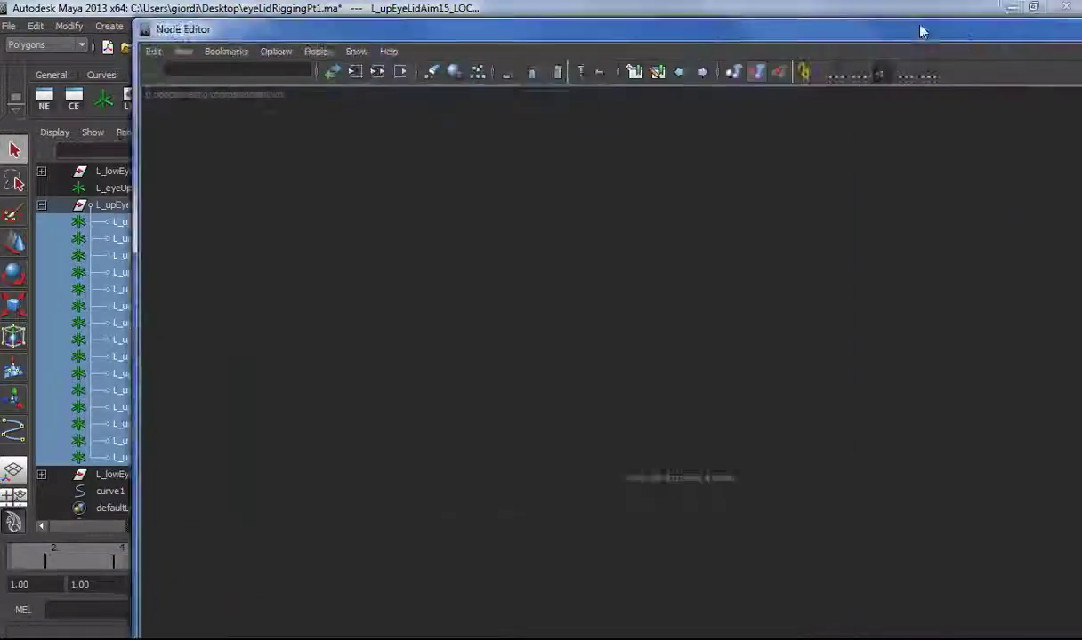
Open the Node Editor, shrink it and place it beside the Script Editor.
drag(919, 31, 938, 92)
drag(137, 89, 826, 222)
drag(915, 233, 236, 62)
key(Tab)
text(point)
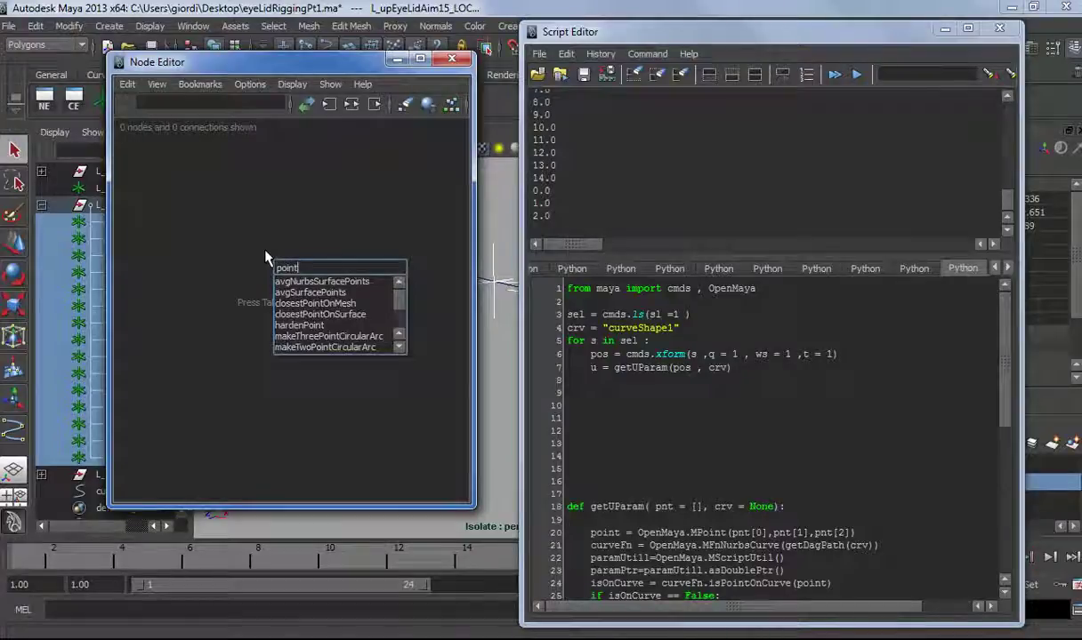
key(BackSpace)
key(BackSpace)
key(BackSpace)
key(BackSpace)
key(BackSpace)
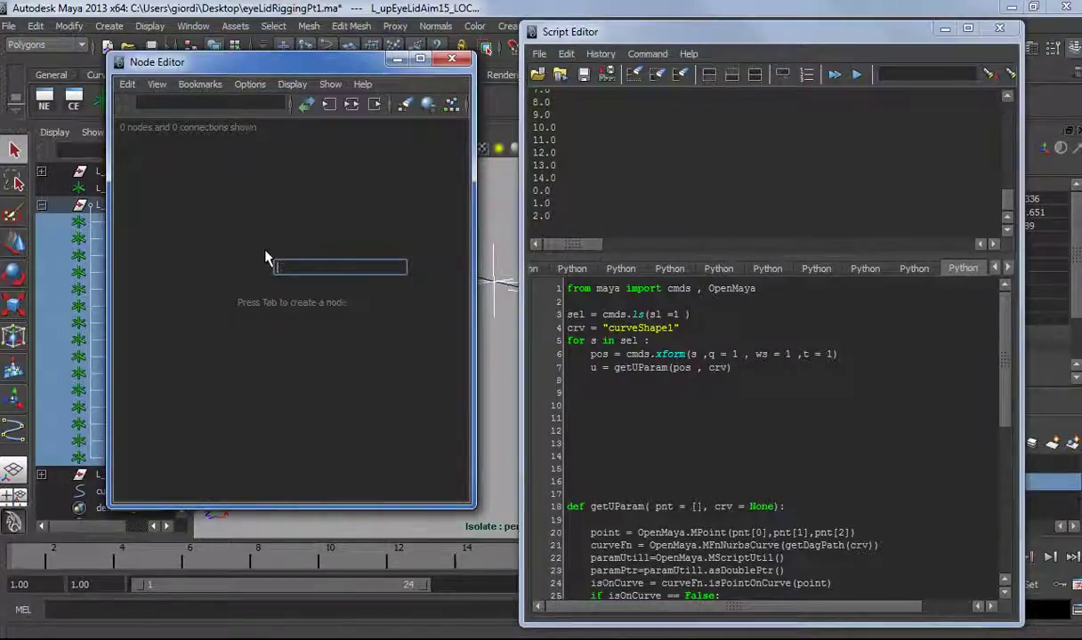
text(curve)
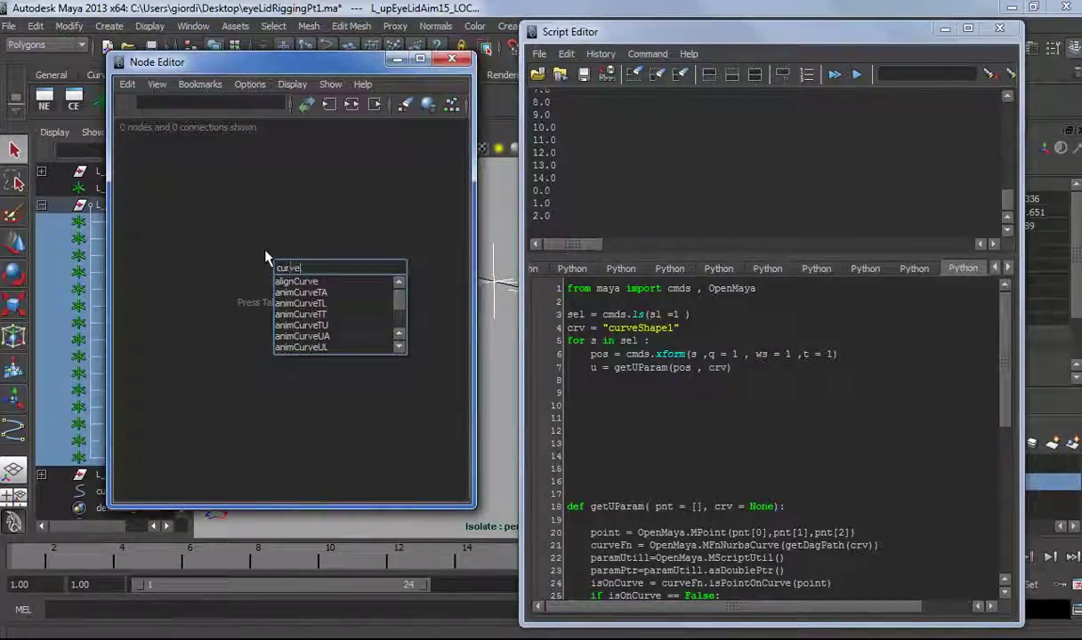
click(294, 270)
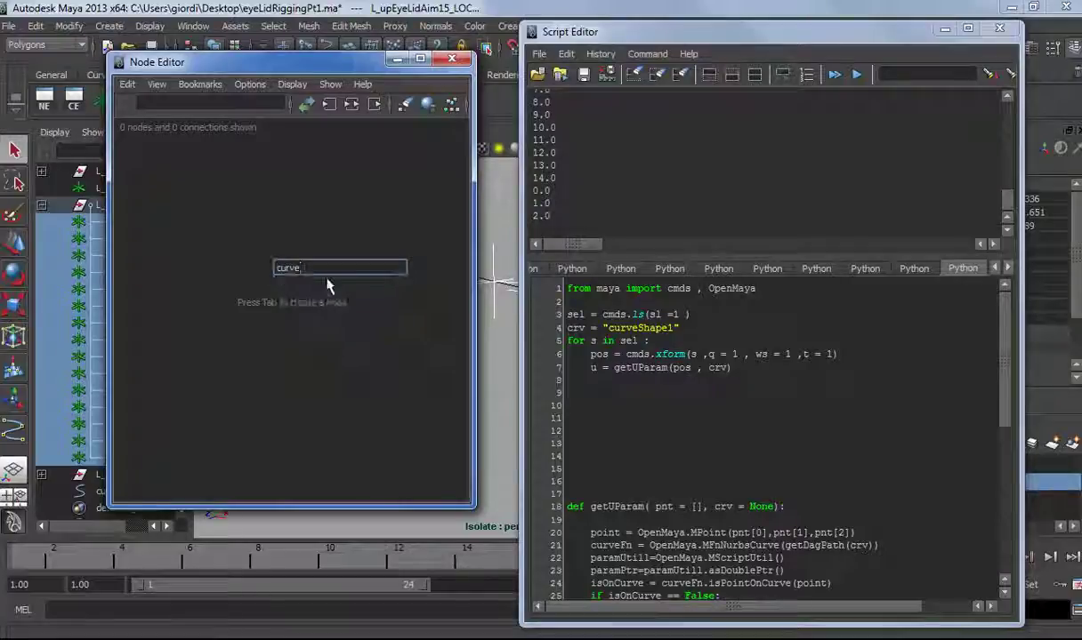
key(BackSpace)
key(BackSpace)
key(BackSpace)
key(BackSpace)
key(BackSpace)
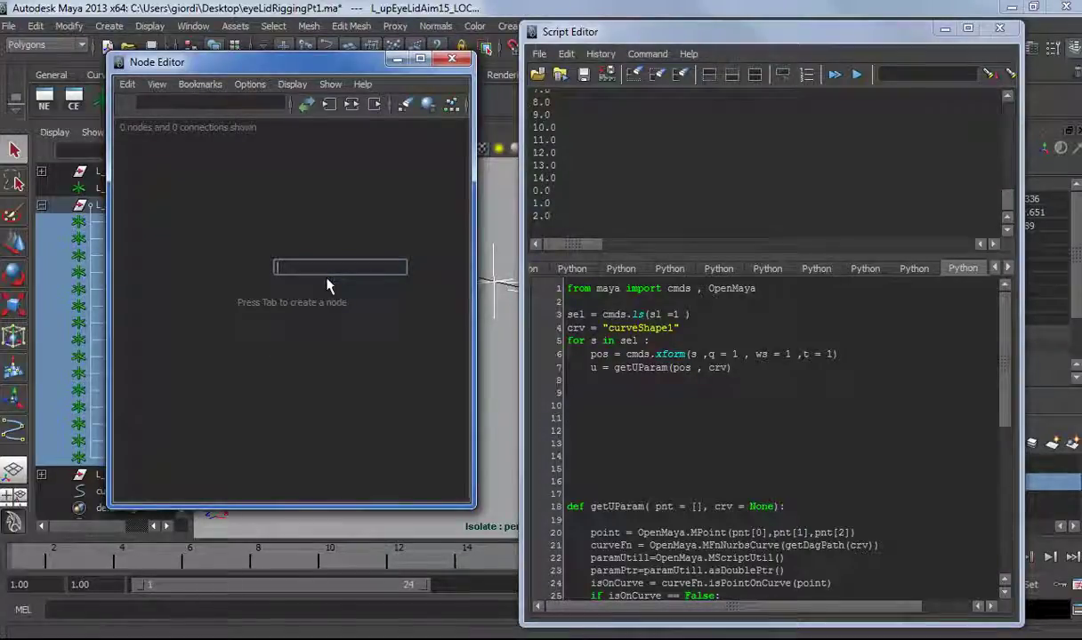
Search the creatable node types for point and create a pointOnCurveInfo node in the Node Editor.
text(point)
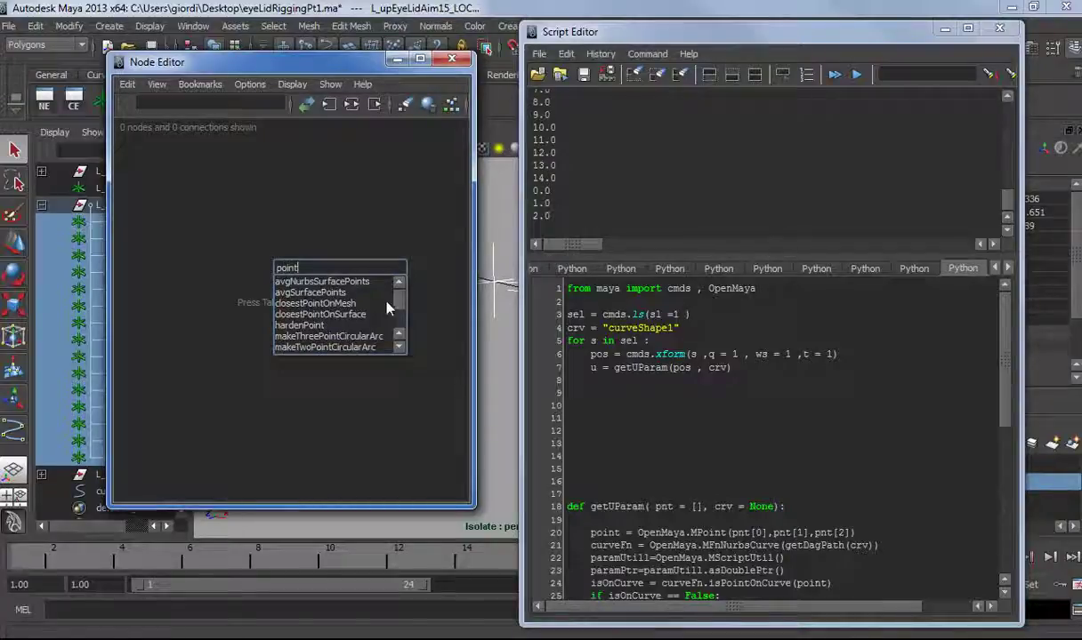
scroll(375, 293, down, 4)
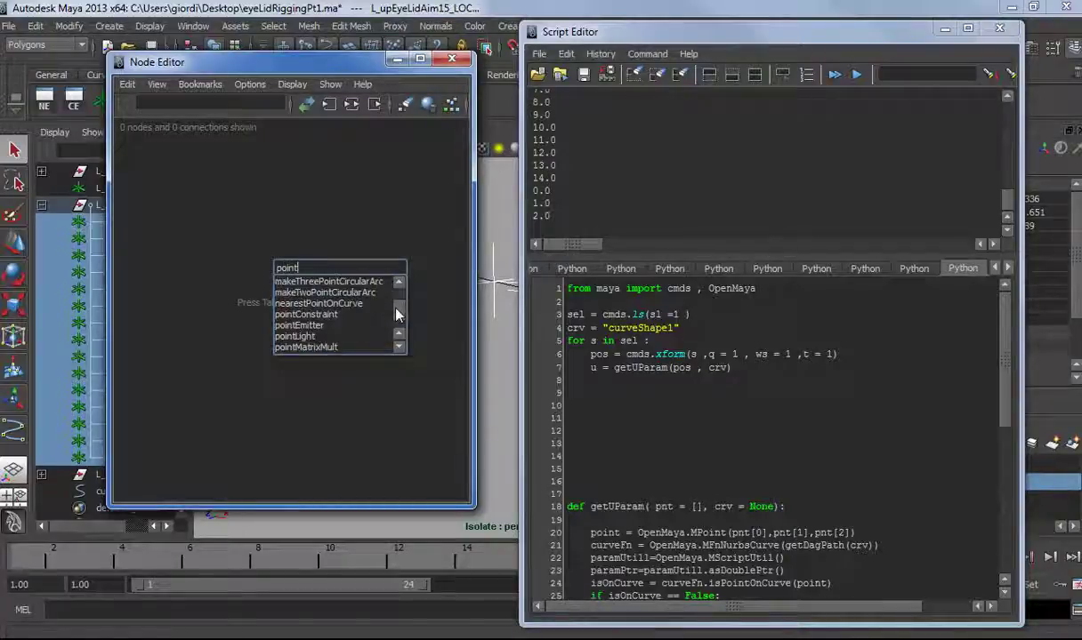
click(323, 326)
key(Return)
scroll(634, 189, up, 8)
scroll(632, 188, down, 8)
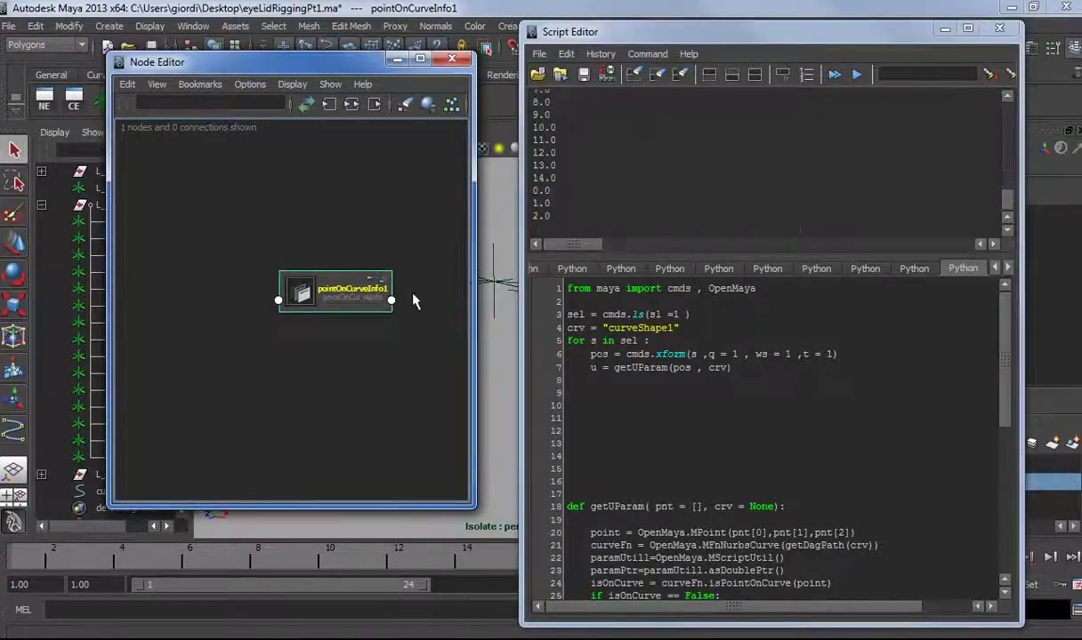
scroll(328, 308, down, 3)
scroll(328, 309, up, 7)
scroll(338, 309, down, 3)
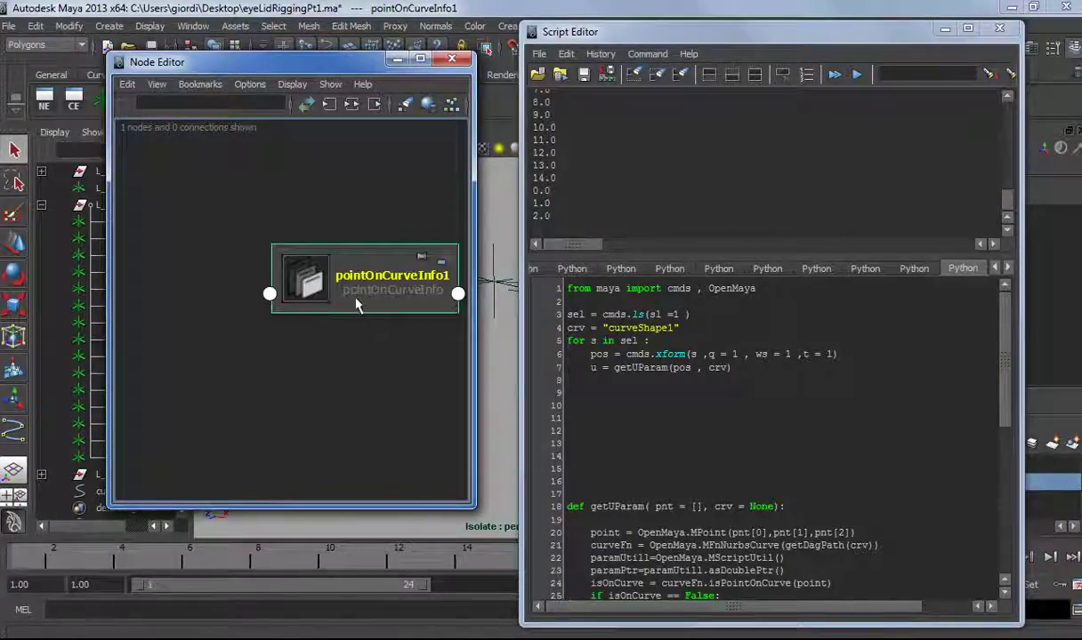
Examine the attributes of the pointOnCurveInfo node, especially the input curve, parameter and position.
double_click(356, 305)
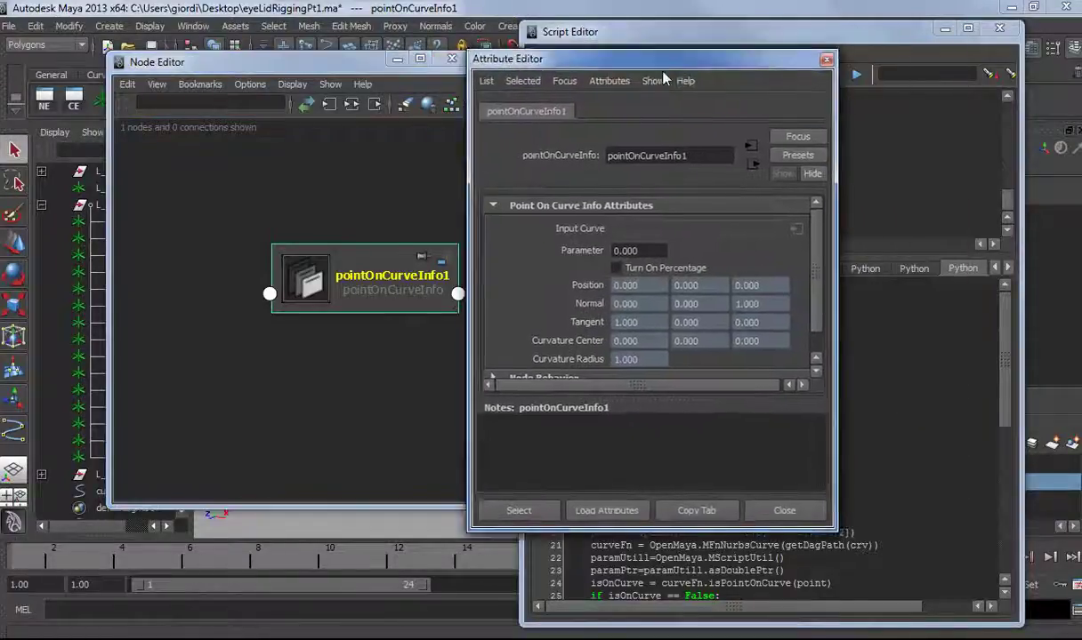
click(630, 255)
scroll(562, 266, down, 1)
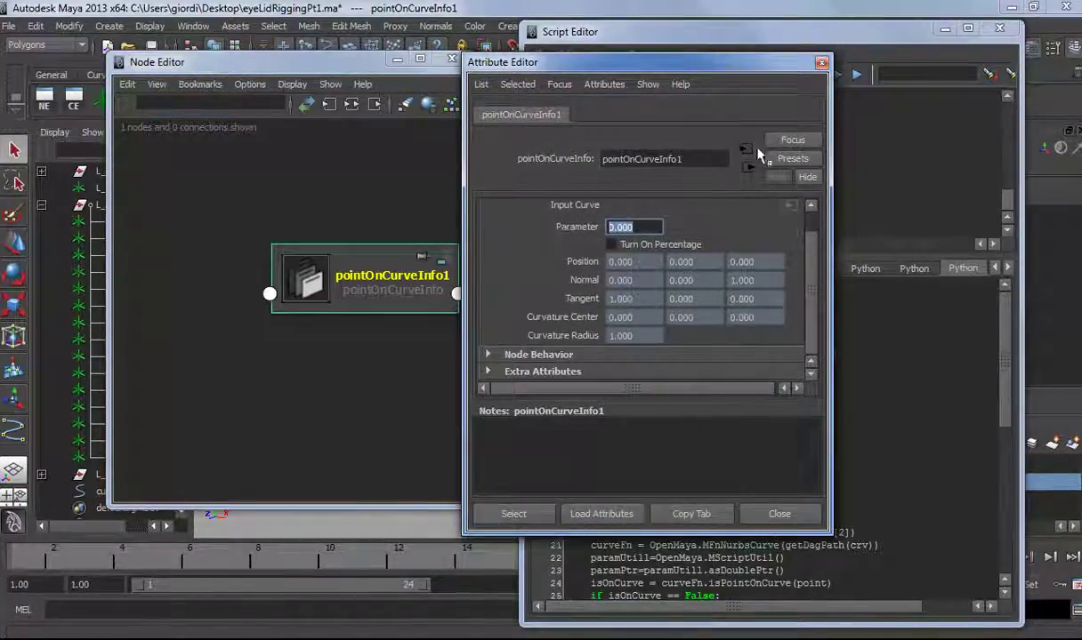
click(821, 62)
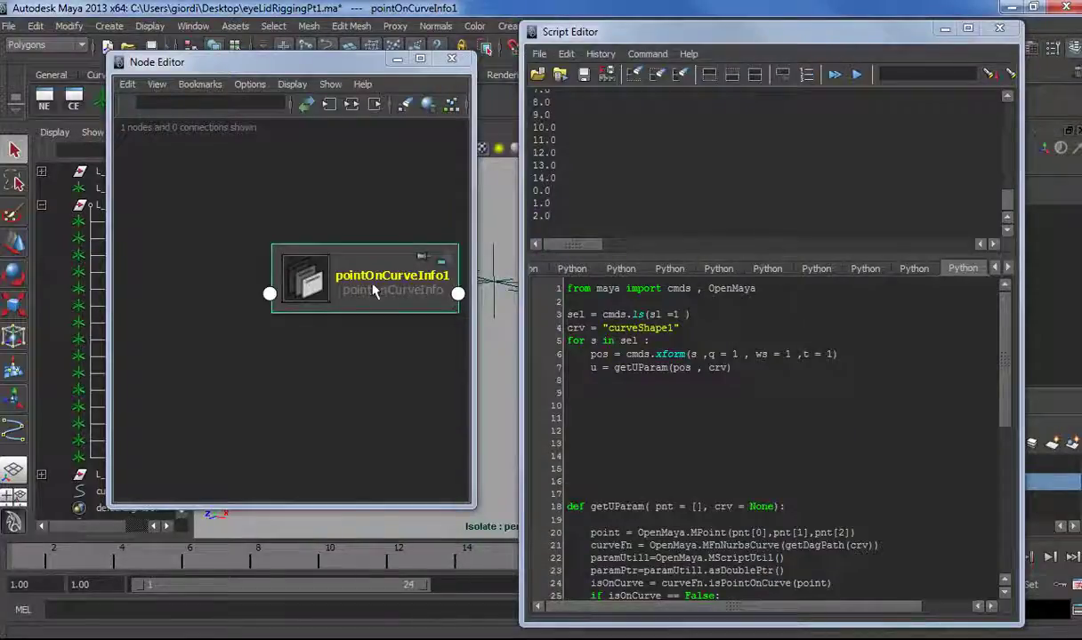
double_click(373, 291)
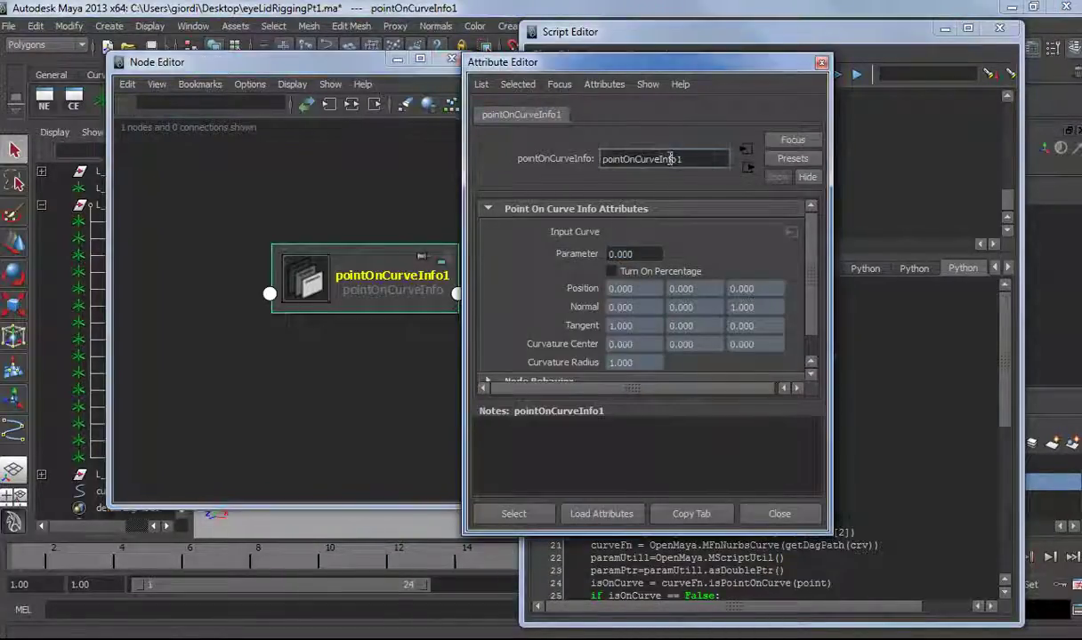
Close the node's attributes, delete the pointOnCurveInfo node and close the Node Editor.
click(822, 62)
key(Delete)
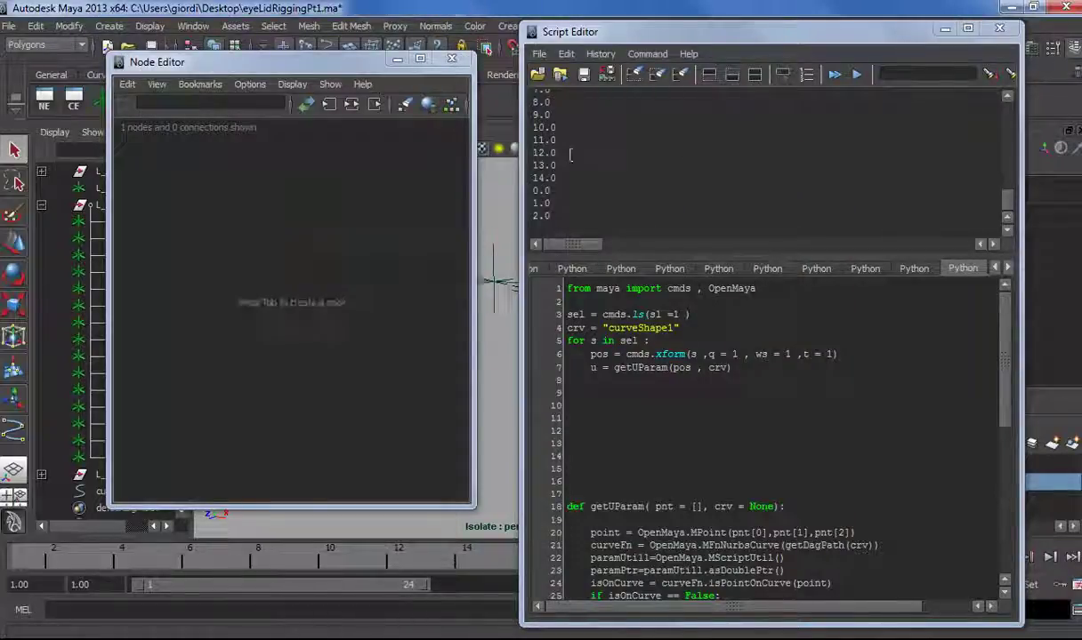
click(455, 61)
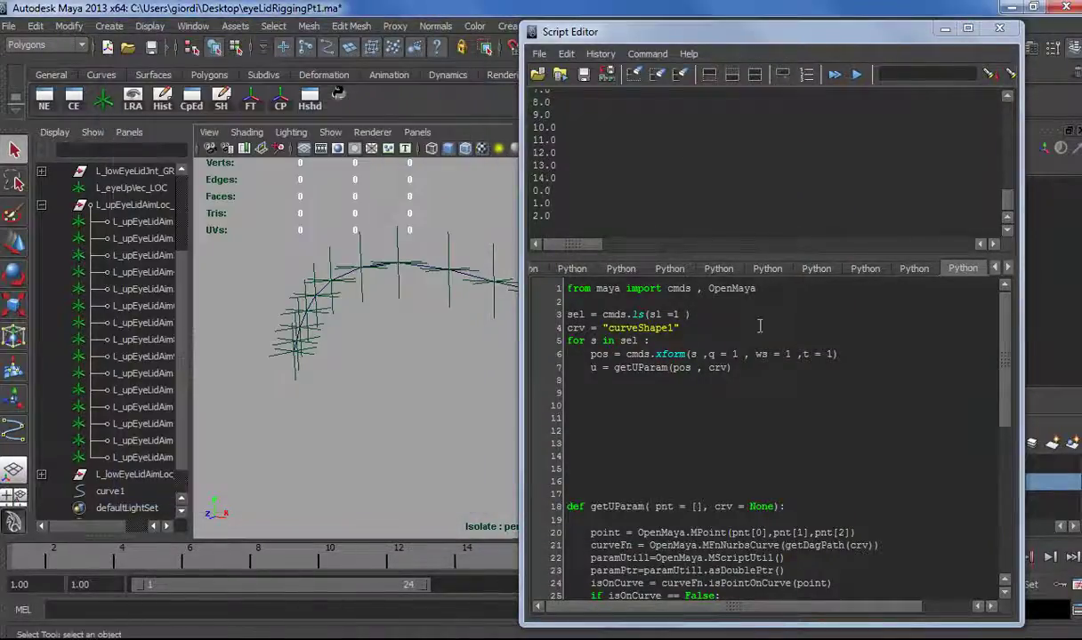
Below the getUParam line in the loop, start the line pci = cmds.createNode("pointOnCurveInfo" , and leave the call open.
click(763, 366)
key(Return)
text(pci = )
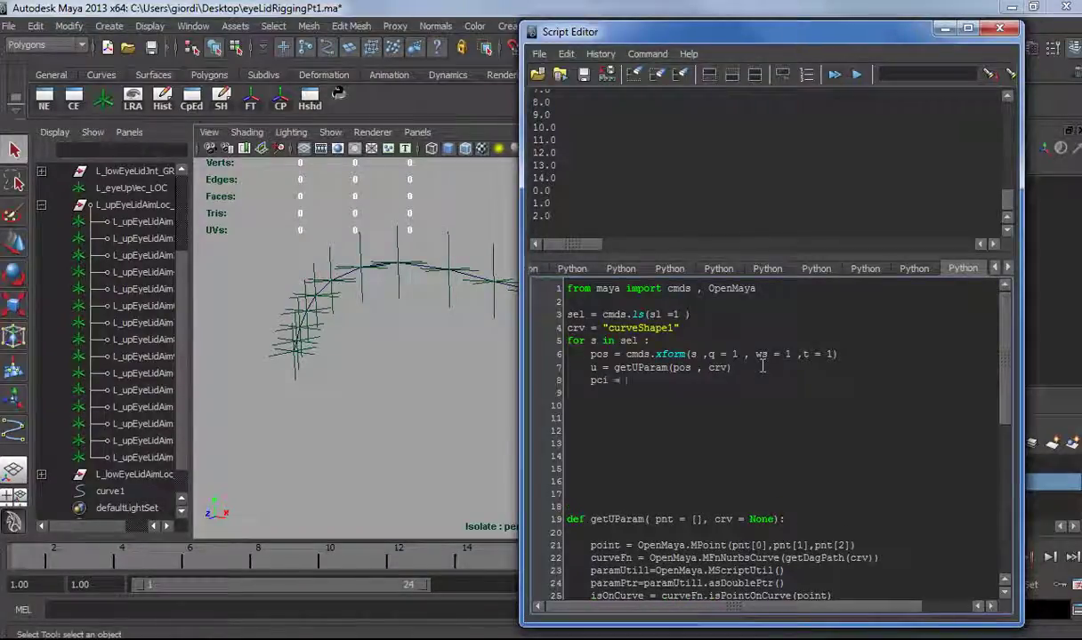
text(cmds.createNode(")
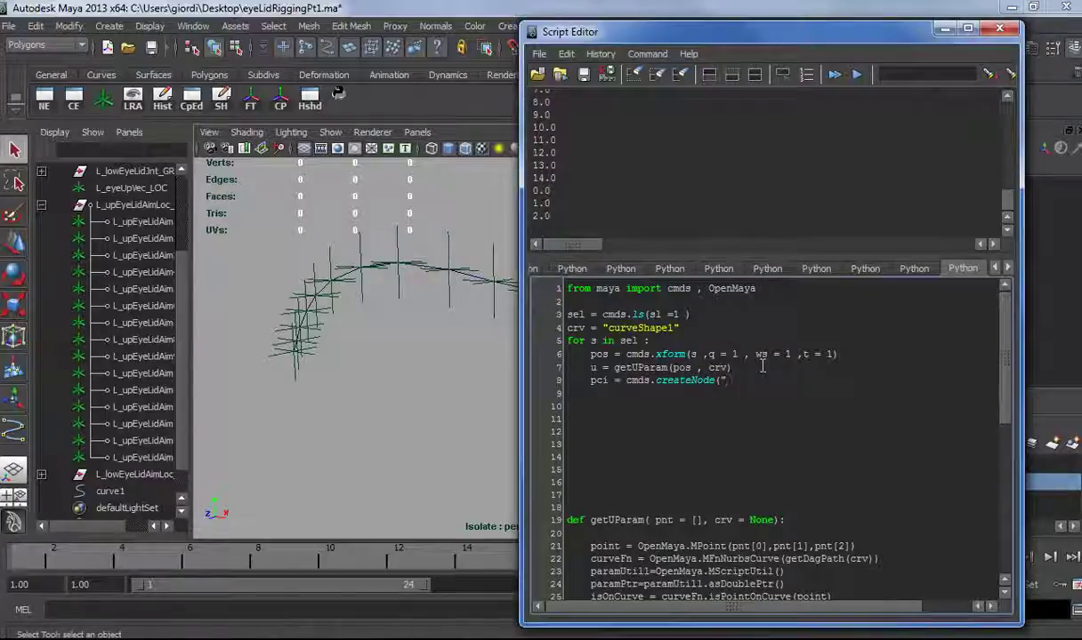
text(pointOnCurveInf")
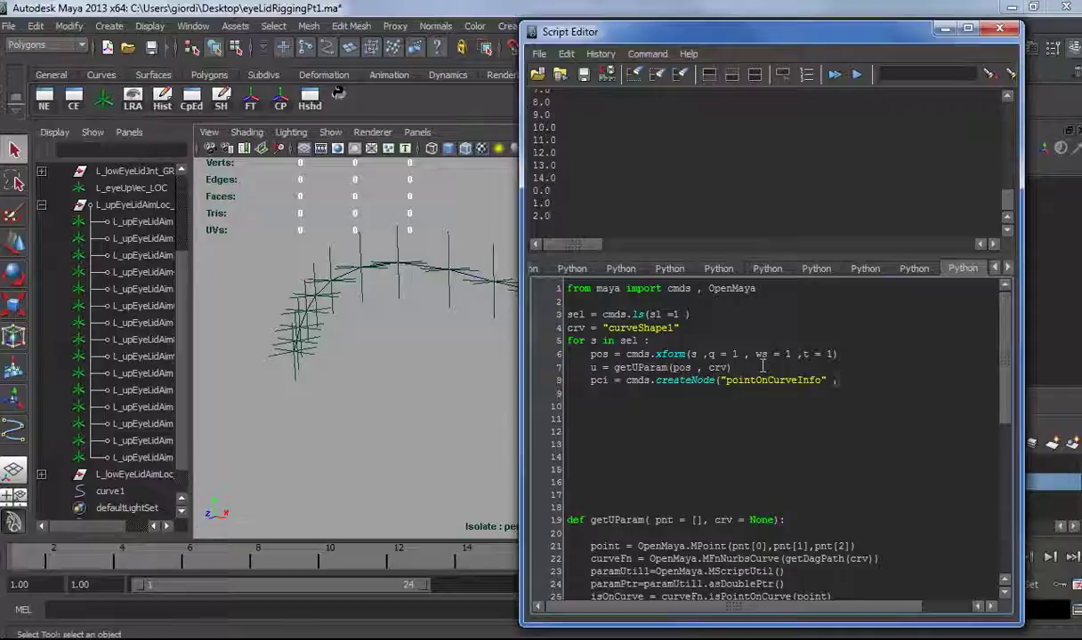
Insert the line name = s.replace("_LOC" , "_PCI") above the createNode line in the loop.
key(Return)
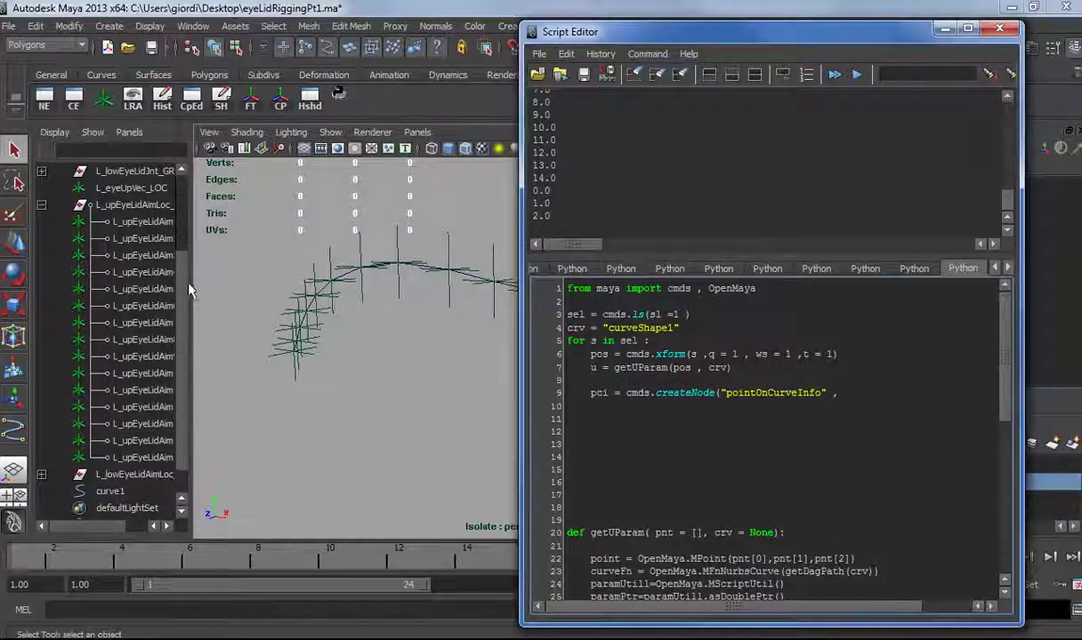
drag(189, 288, 235, 288)
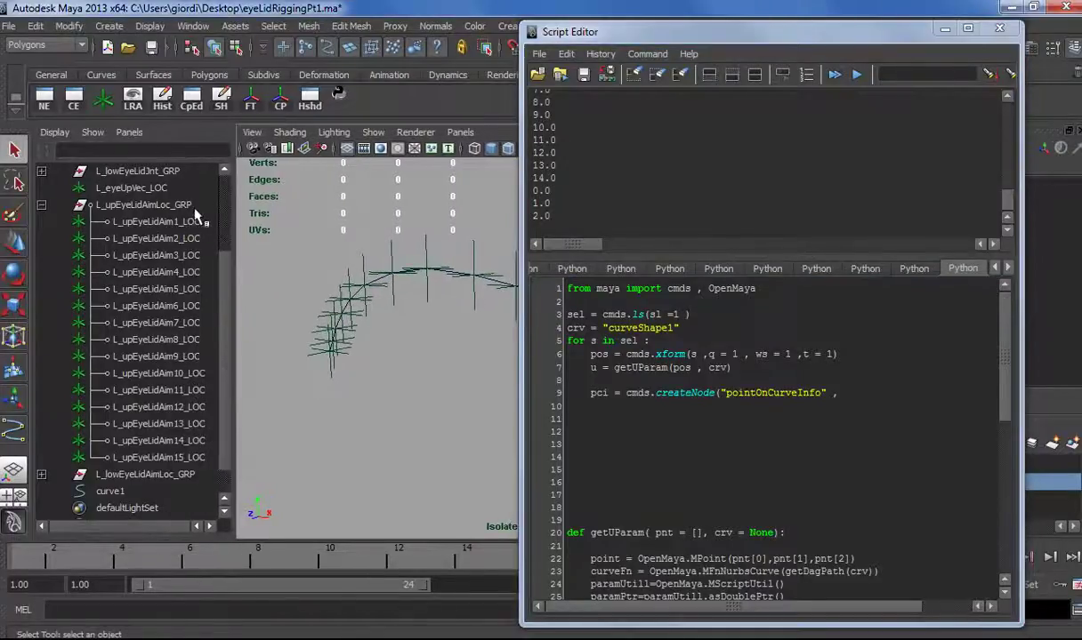
click(657, 380)
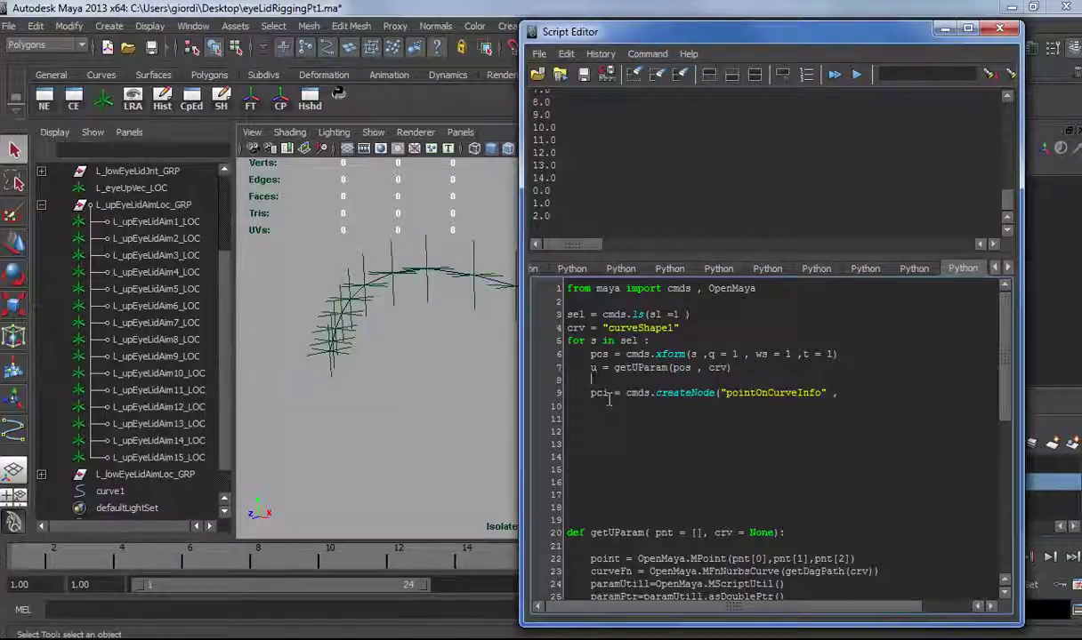
text(name = s.)
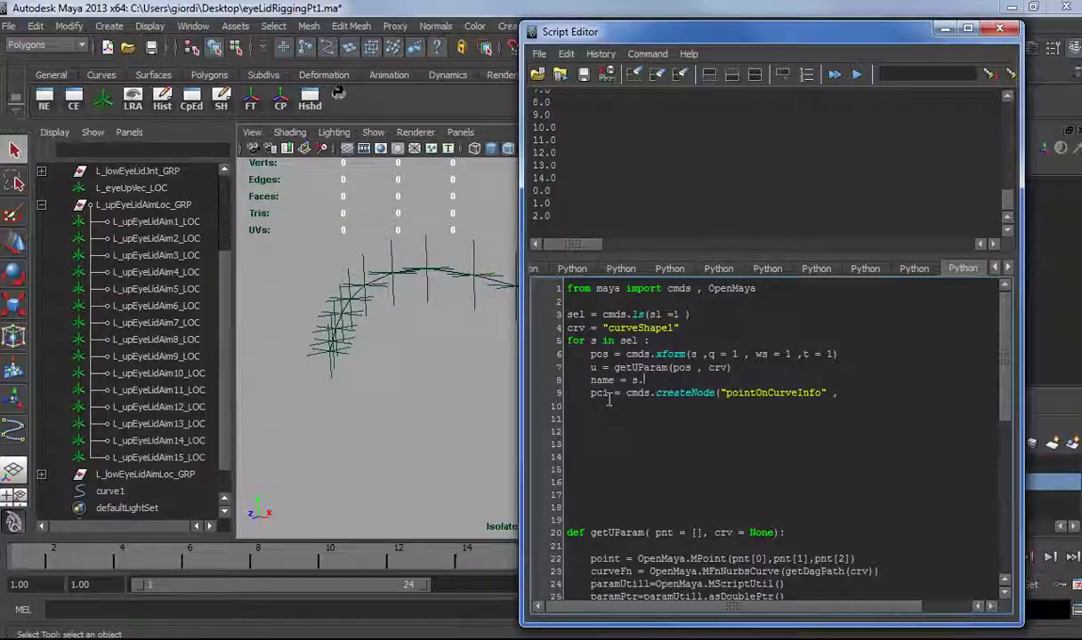
text(replace)
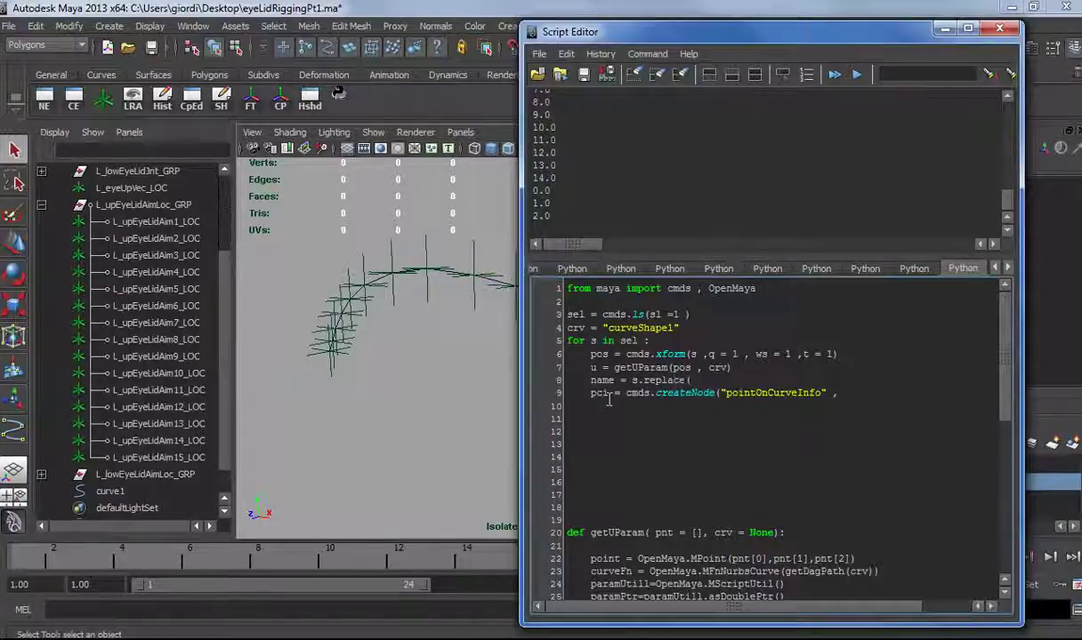
text(("L)
text(LOC" ,)
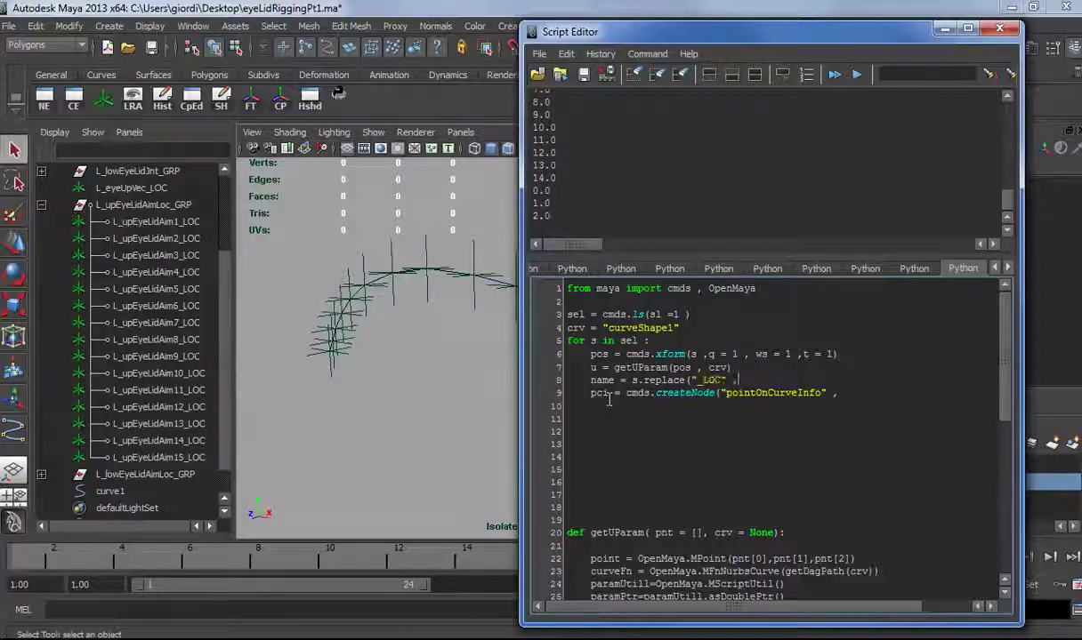
text("_PCI"))
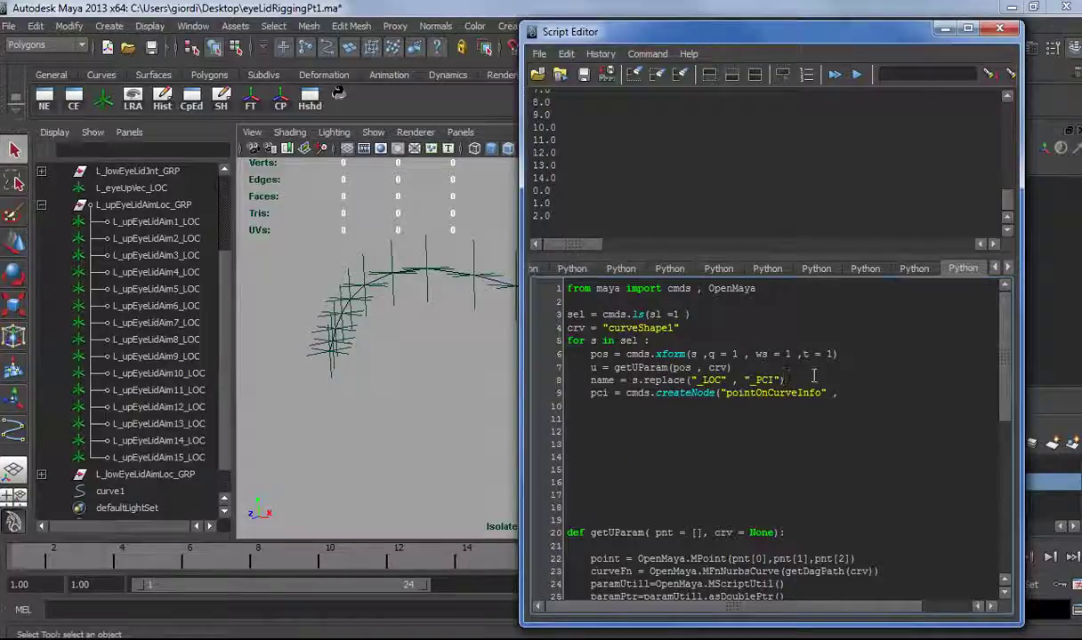
Add print name after the replace line and run the script block from the import down to it.
key(Return)
text(print n)
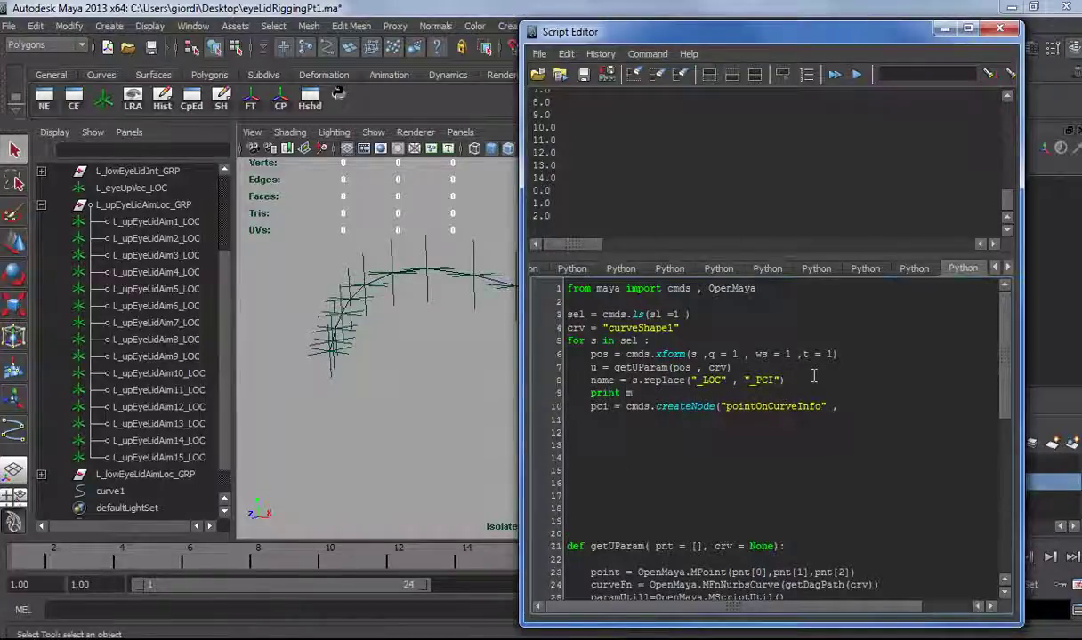
key(BackSpace)
text(name)
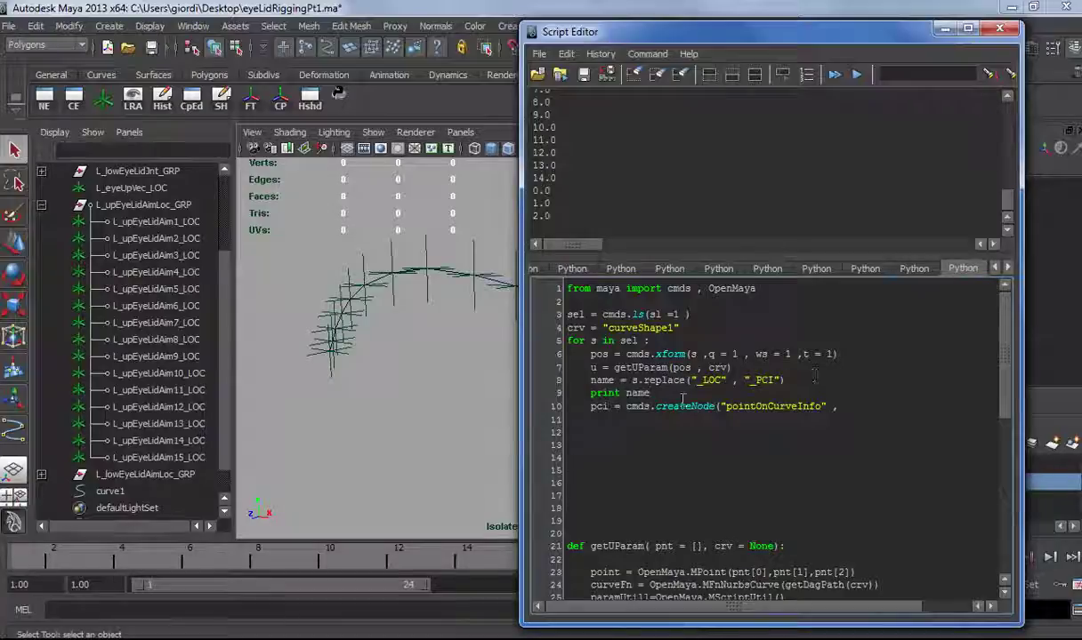
key(ctrl+shift+Home)
key(ctrl+Return)
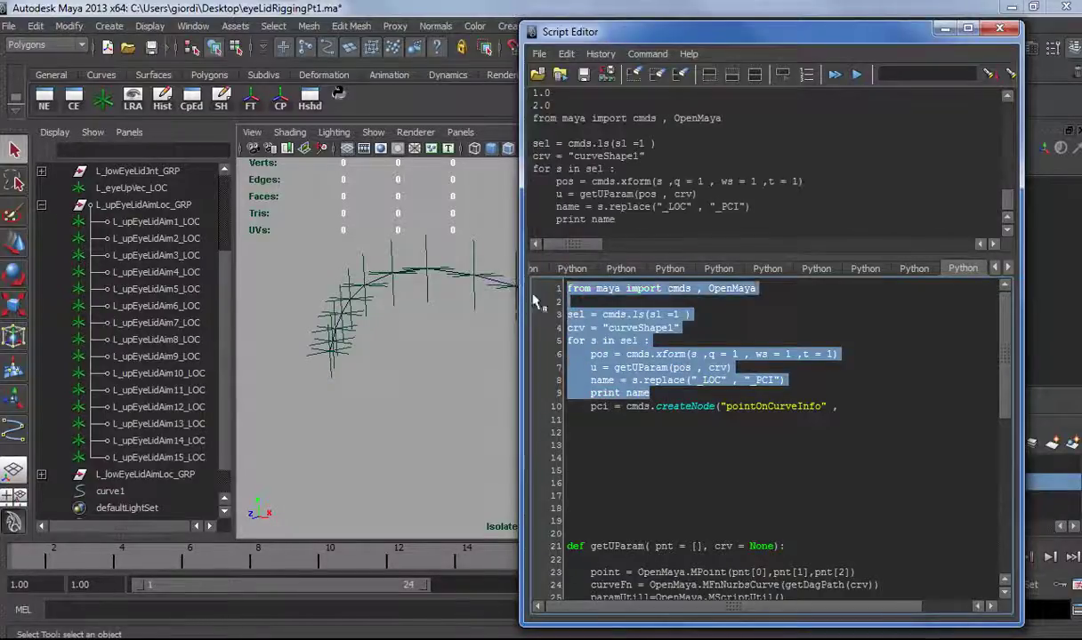
Select L_upEyeLidAim1_LOC through L_upEyeLidAim15_LOC and rerun the block from the import to the print line.
click(661, 397)
click(151, 222)
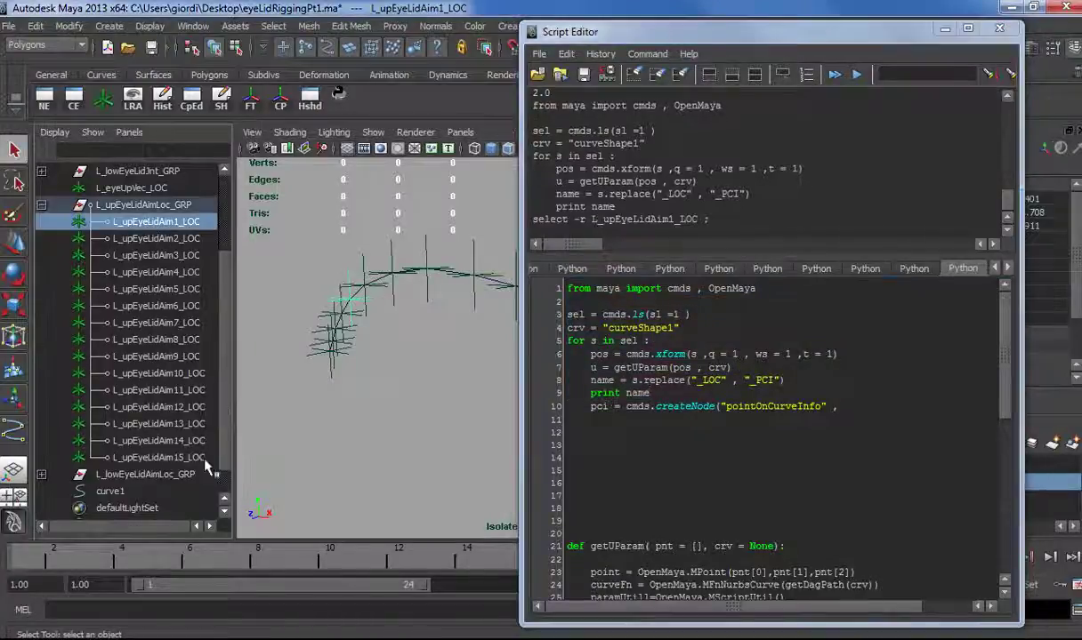
shift+click(205, 458)
drag(669, 392, 567, 287)
key(ctrl+Return)
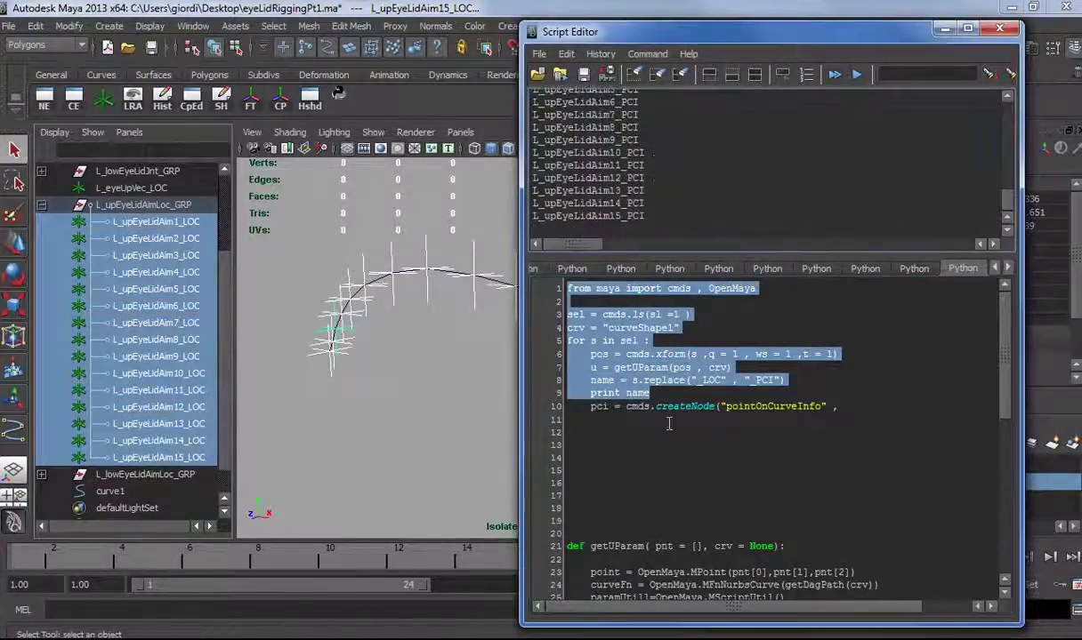
Remove the print name line and complete the createNode call with the argument n = name.
drag(650, 392, 567, 392)
key(BackSpace)
key(BackSpace)
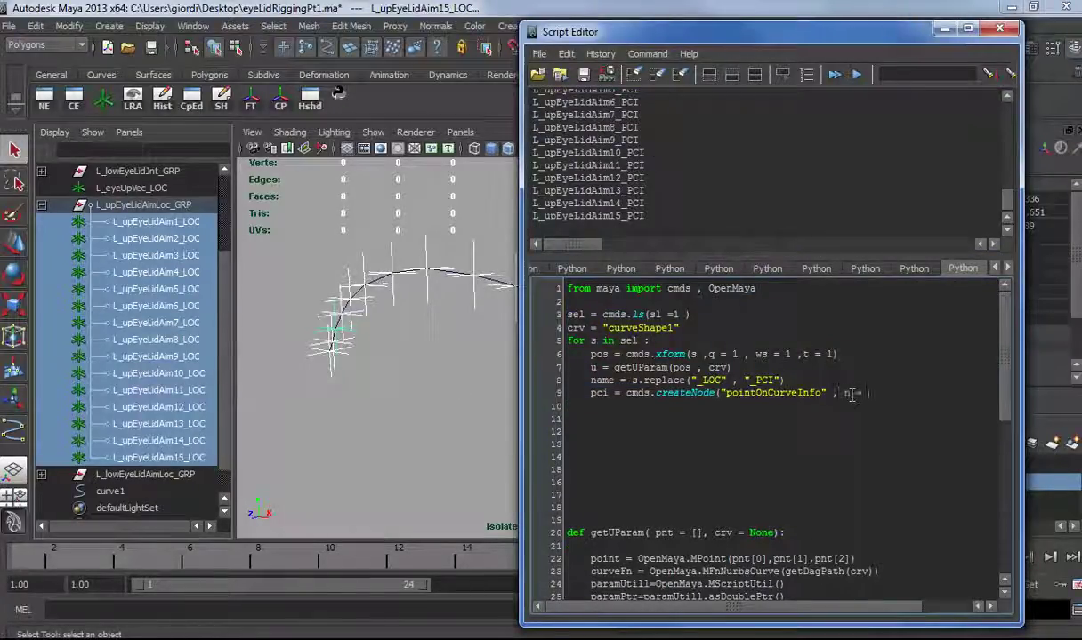
text(name)
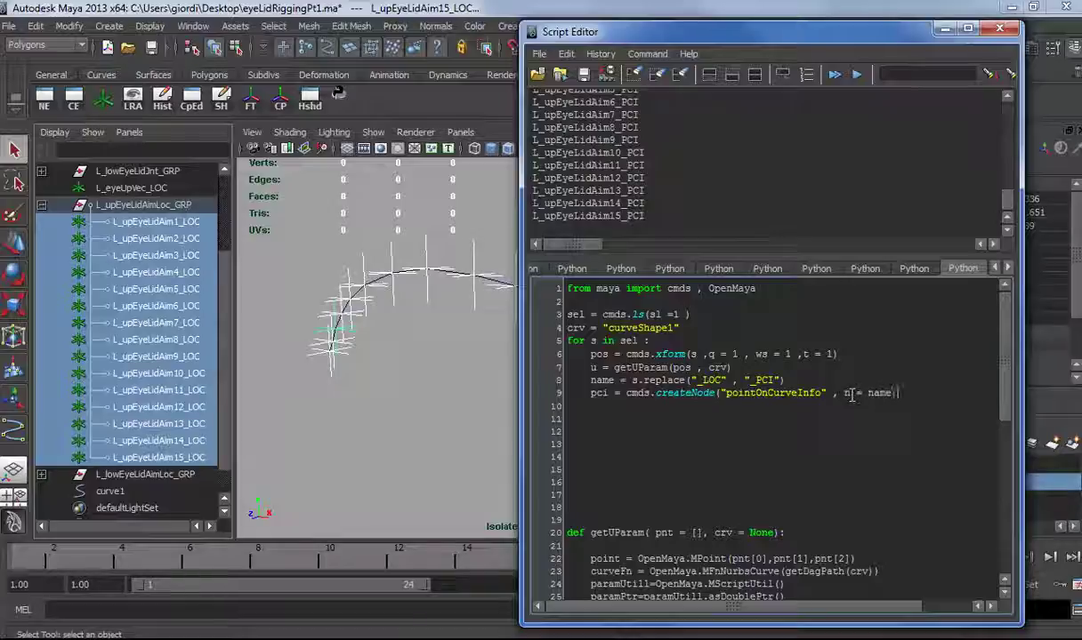
text())
Add the line cmds.connectAttr(crv + '.wordlSpace' , pci + '.inputCurve') below the createNode line in the loop.
key(Return)
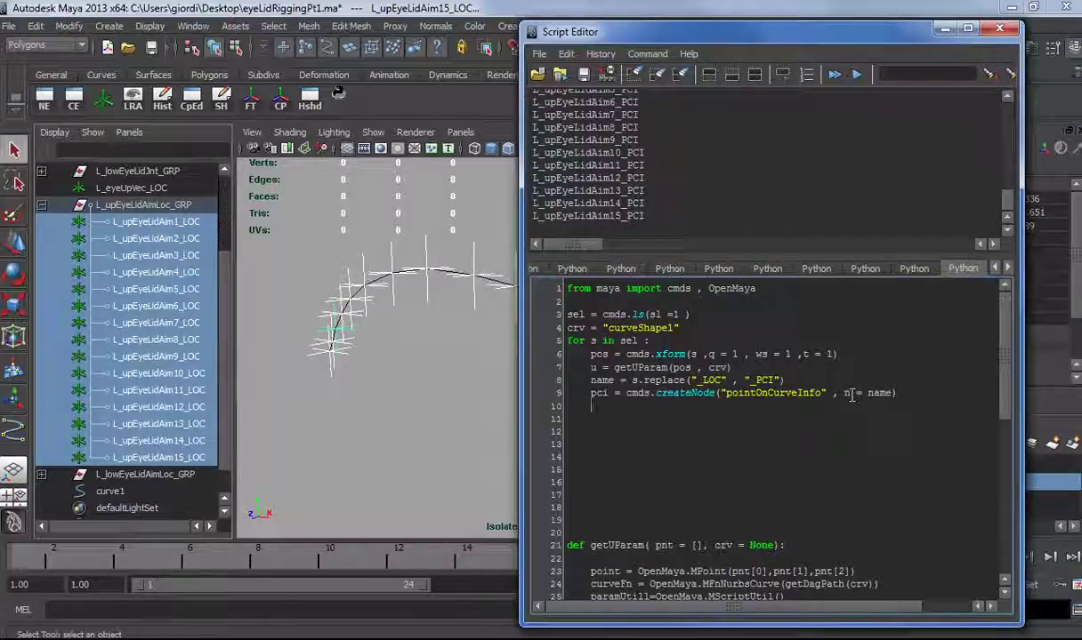
text(cmds.connectAttr()
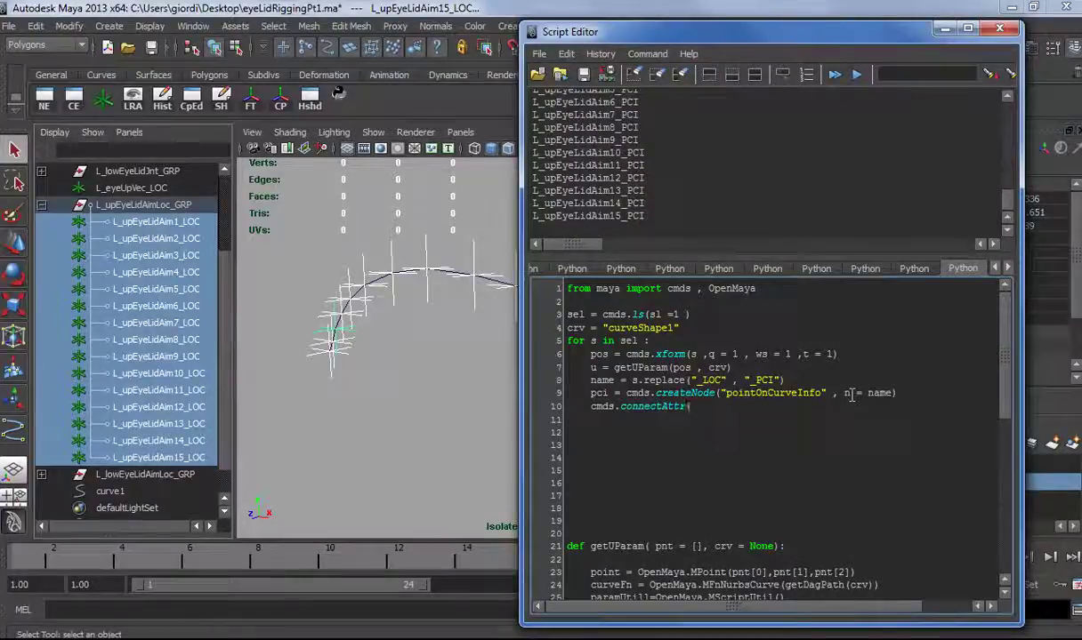
text(crv +)
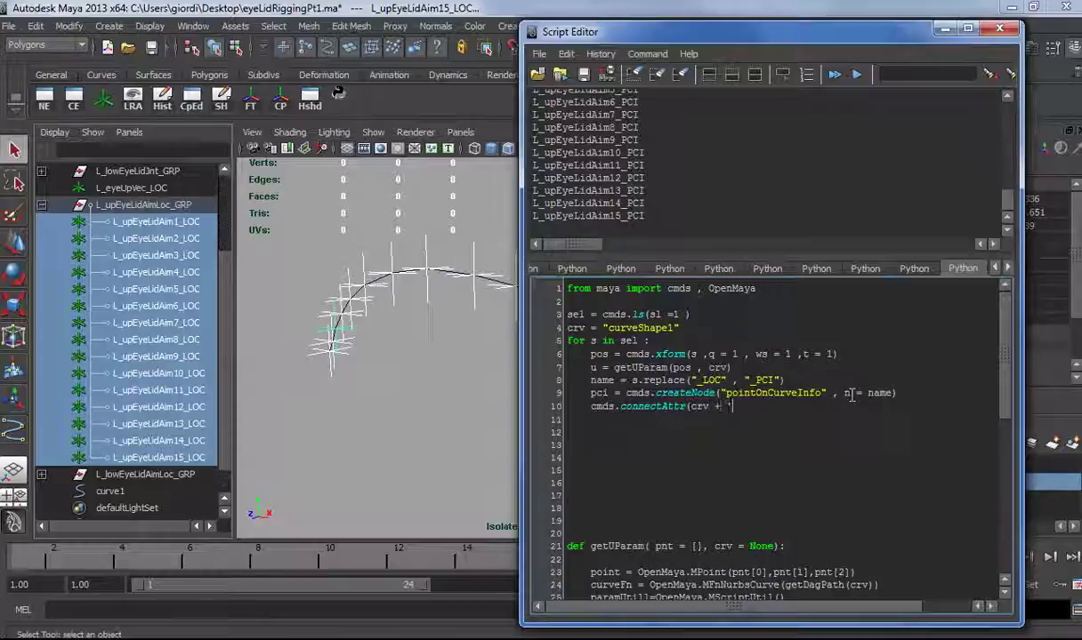
text( '.wordlSpace' ,)
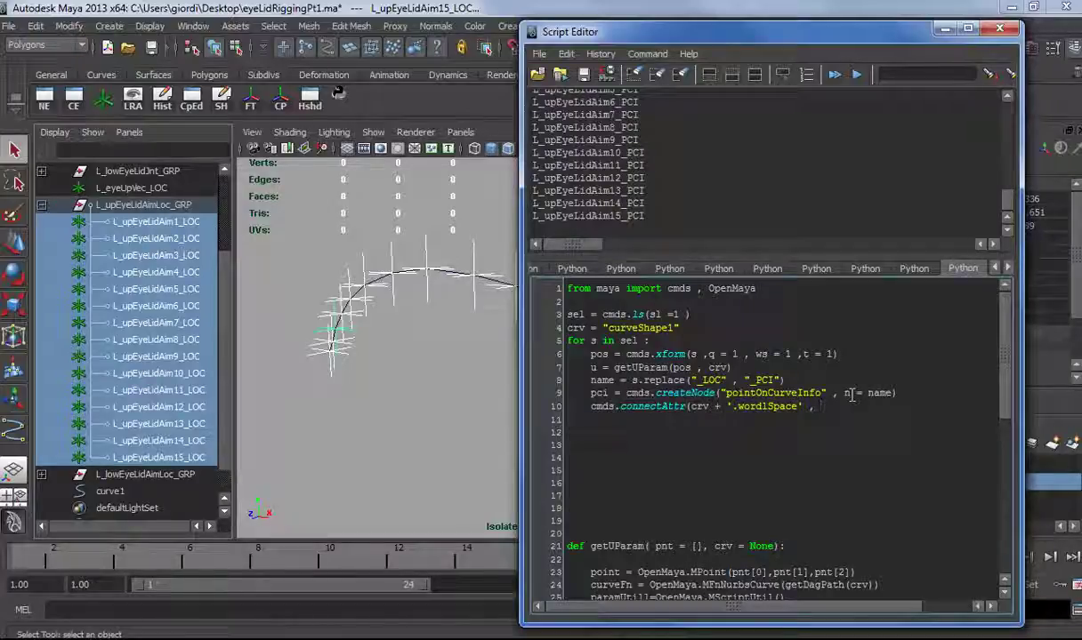
text(pci +)
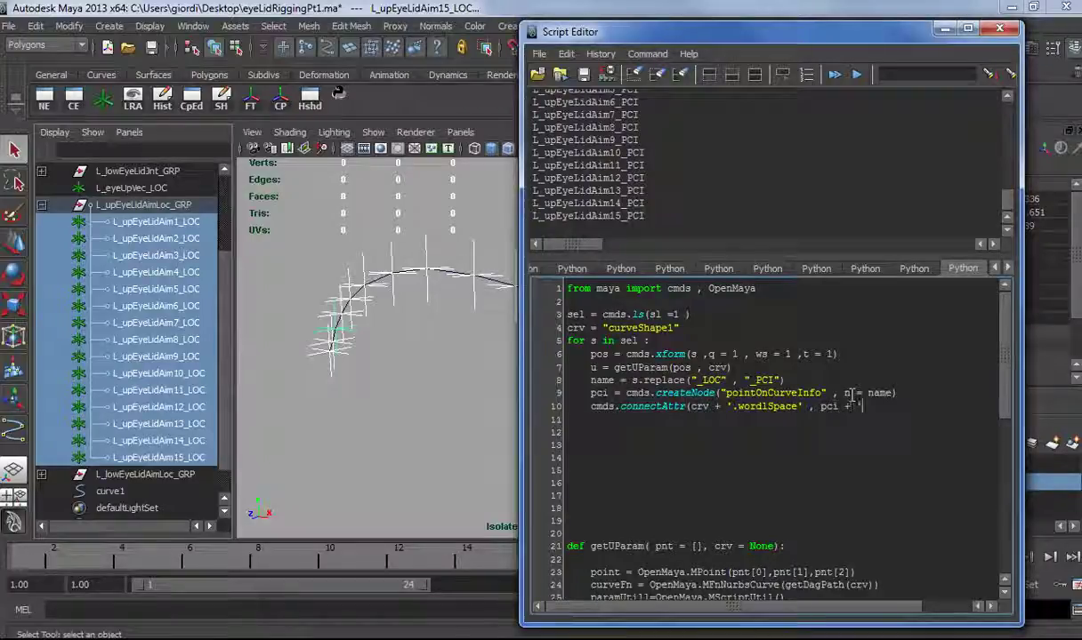
text( '.inpu)
text(tCrv)
text(urve'))
key(Return)
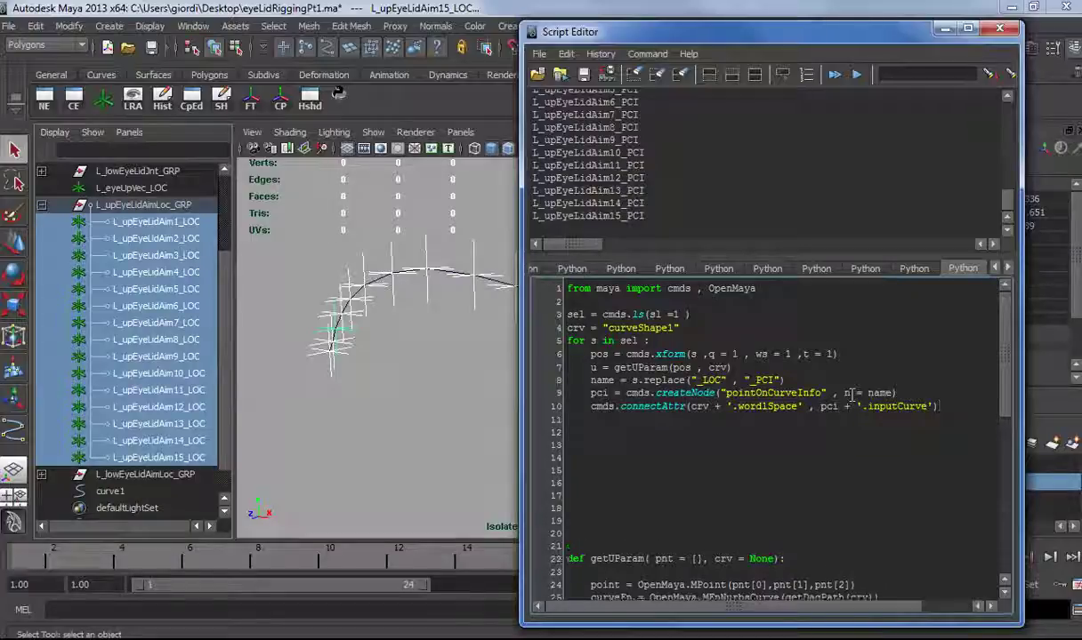
Add the line cmds.setAttr(pci + '.parameter' , u ) below the connectAttr line.
text(cmds)
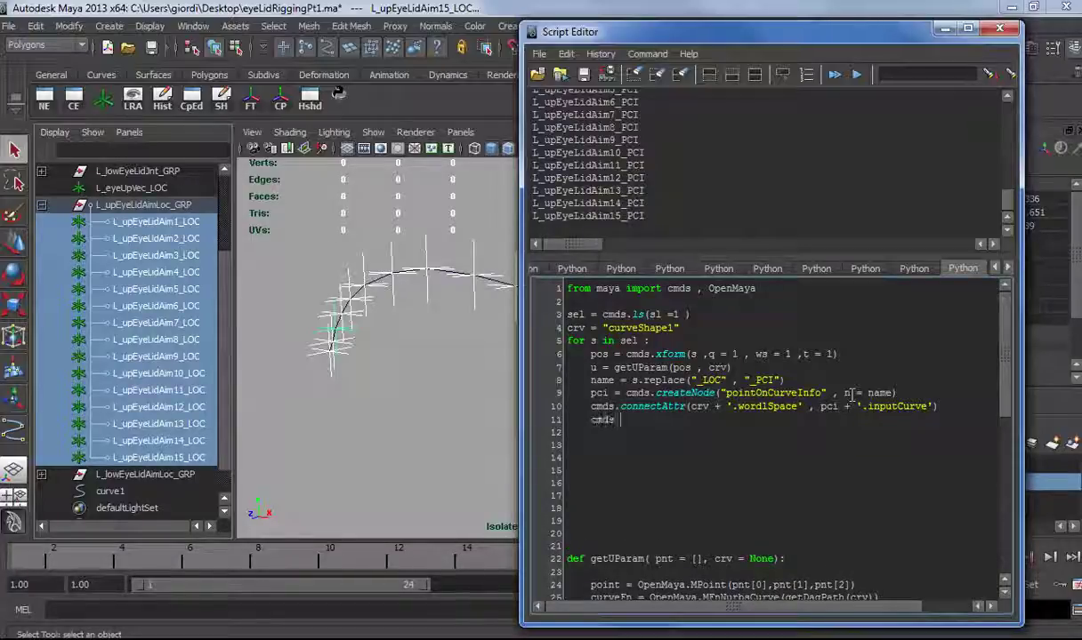
text(.setAttr)
text(r)
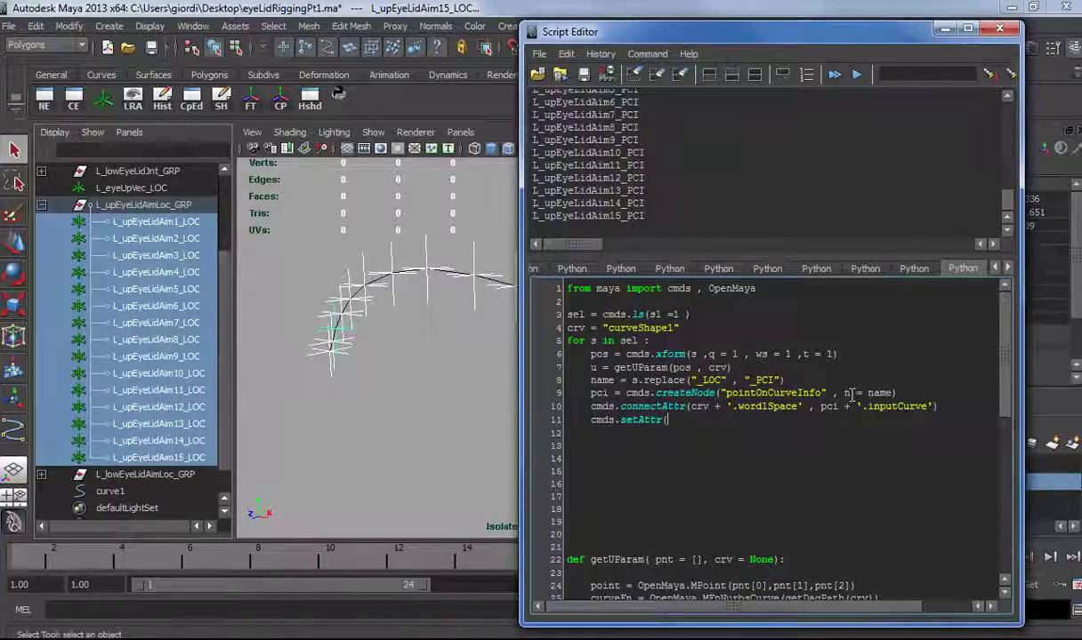
text(pci +)
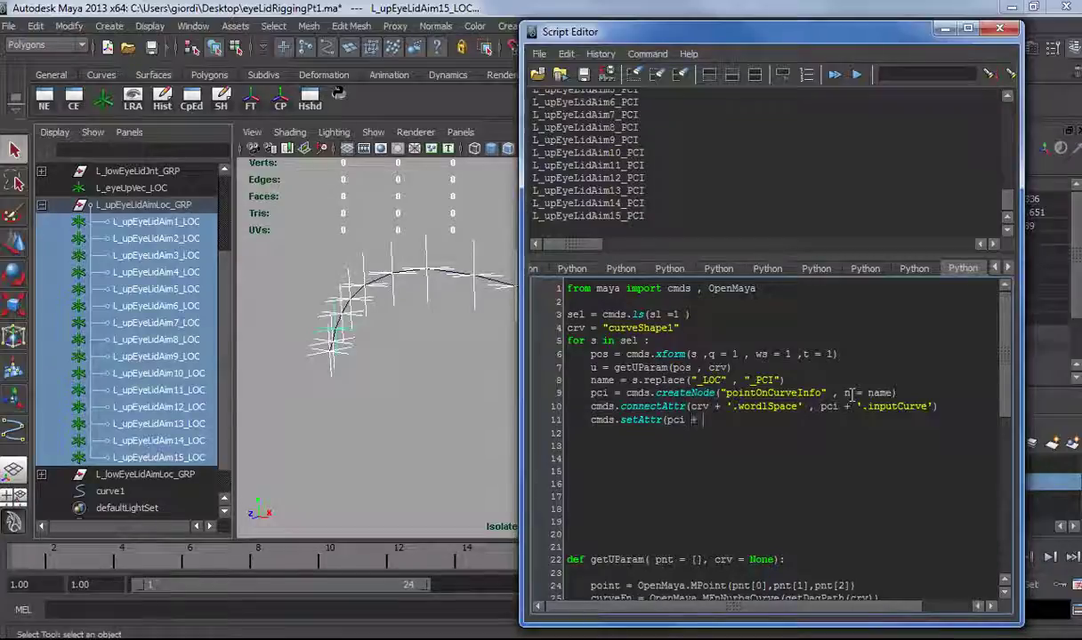
text( '.parameter' , u)
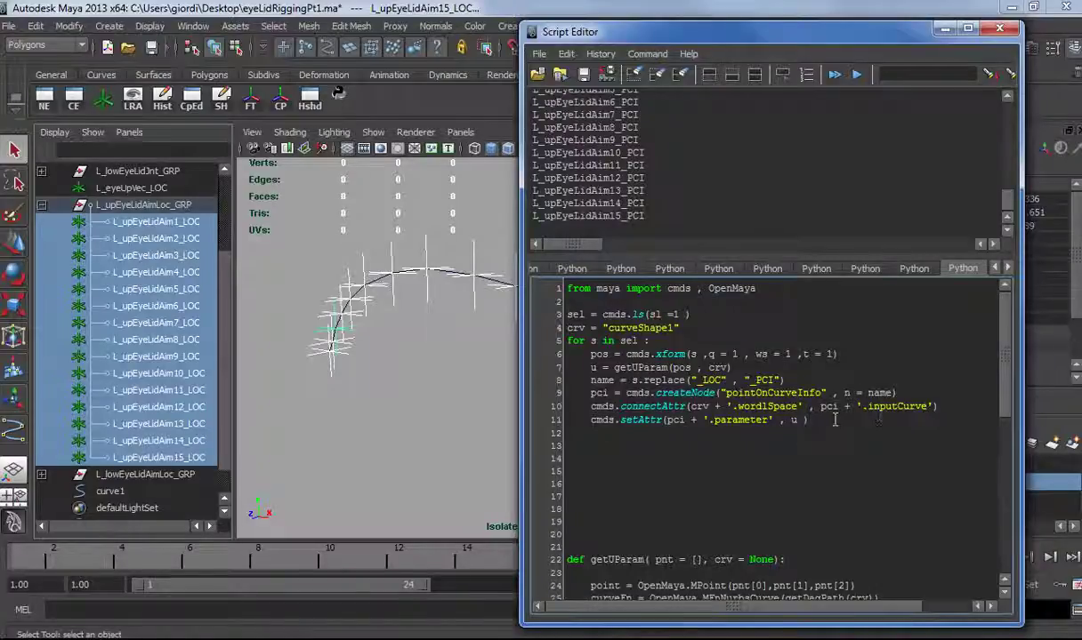
Run the script block from the import down to the setAttr line.
drag(834, 419, 293, 239)
key(ctrl+Return)
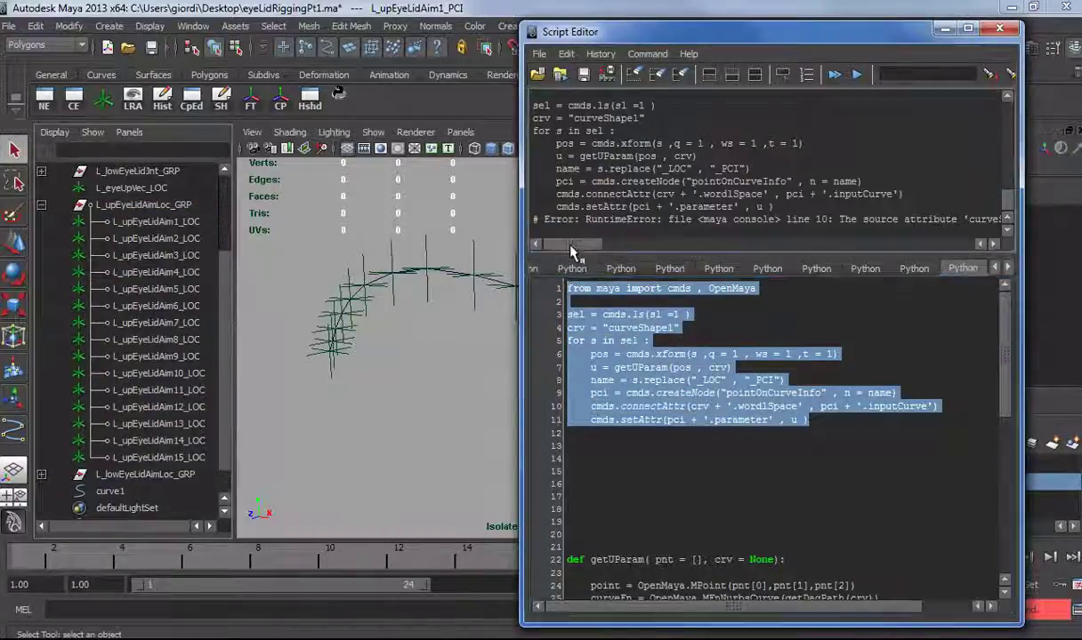
mouse_move(572, 252)
mouse_down()
mouse_move(594, 253)
mouse_move(562, 255)
mouse_up()
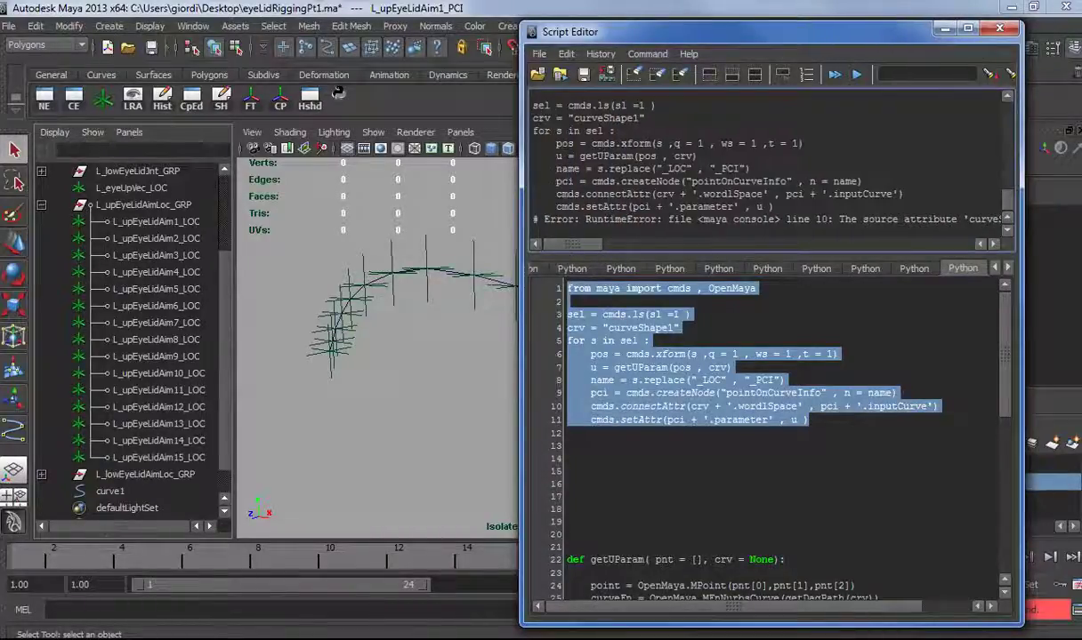
Correct the curve's source attribute in the connectAttr line to '.worldSpace'.
click(768, 407)
key(BackSpace)
key(BackSpace)
text(ld)
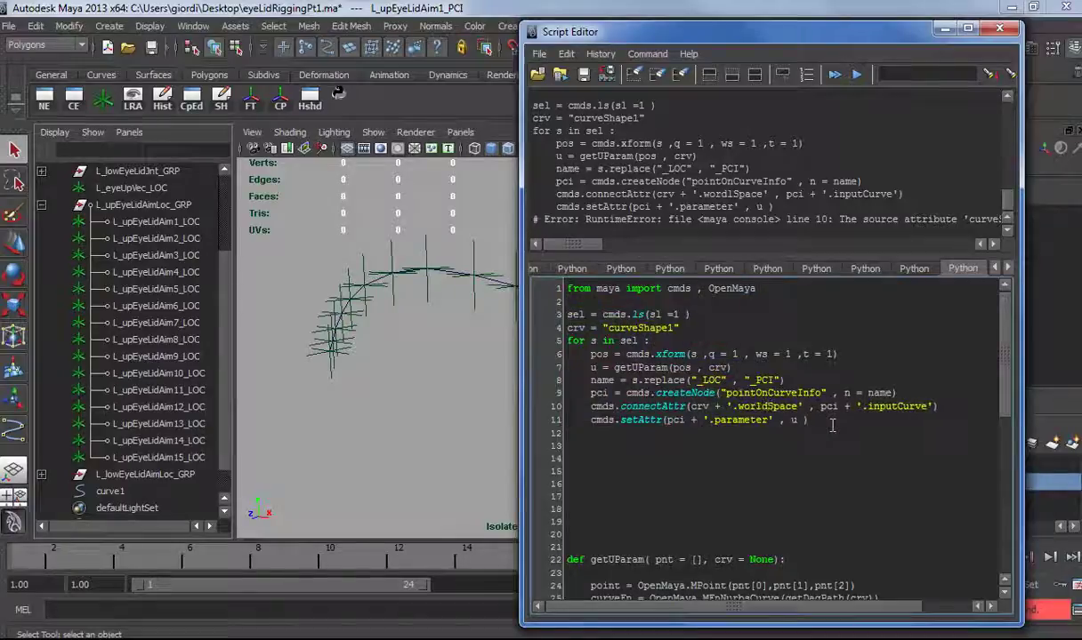
Undo the previous script run in the scene and rerun the corrected block from the import to the setAttr line.
click(448, 445)
key(ctrl+z)
key(ctrl+z)
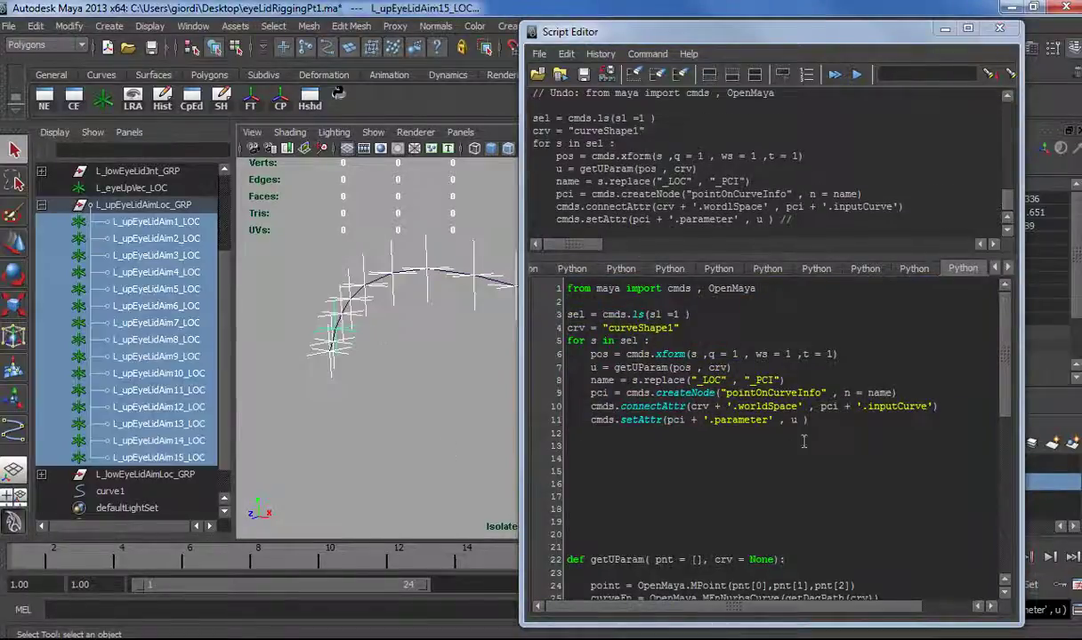
drag(806, 421, 567, 289)
key(ctrl+Return)
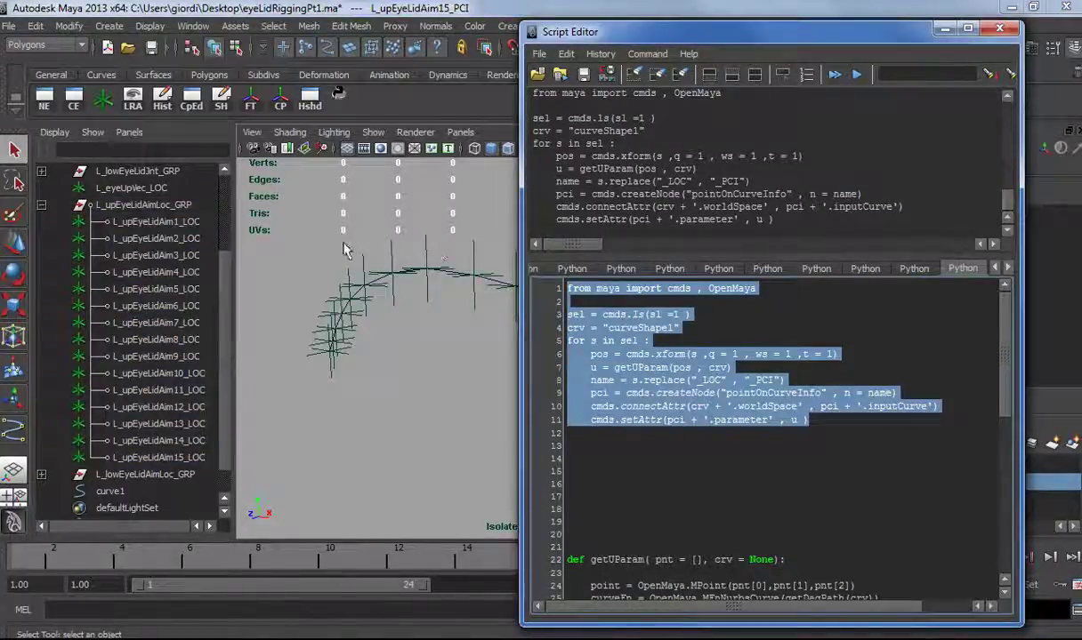
Test-move control vertex curve1.cv[6] upward and undo back to the curve1 selection.
alt+drag(337, 302, 356, 283)
click(375, 290)
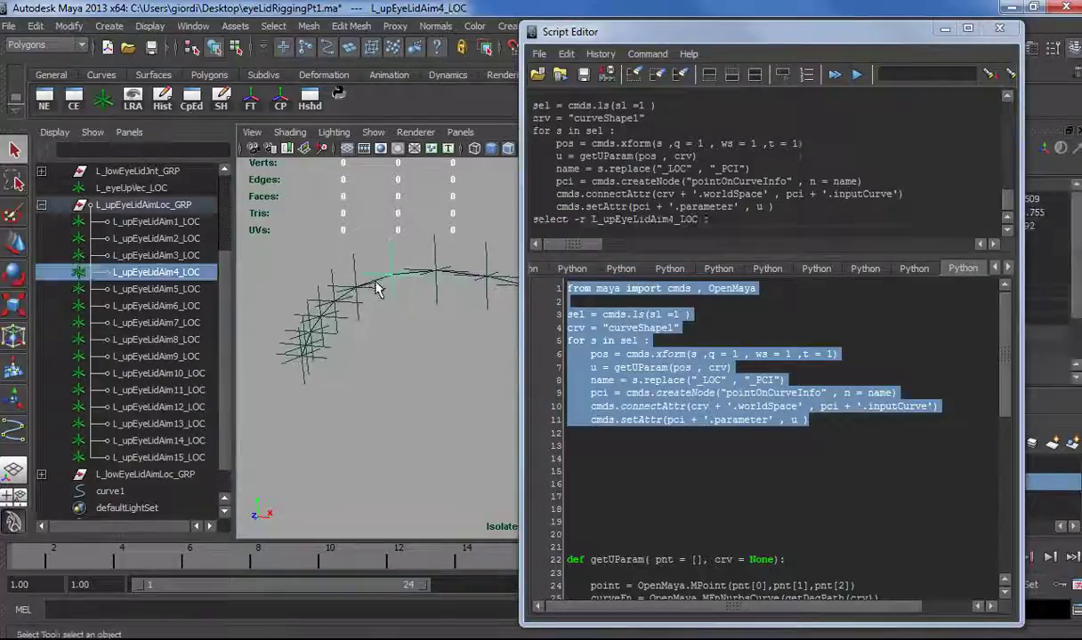
click(372, 289)
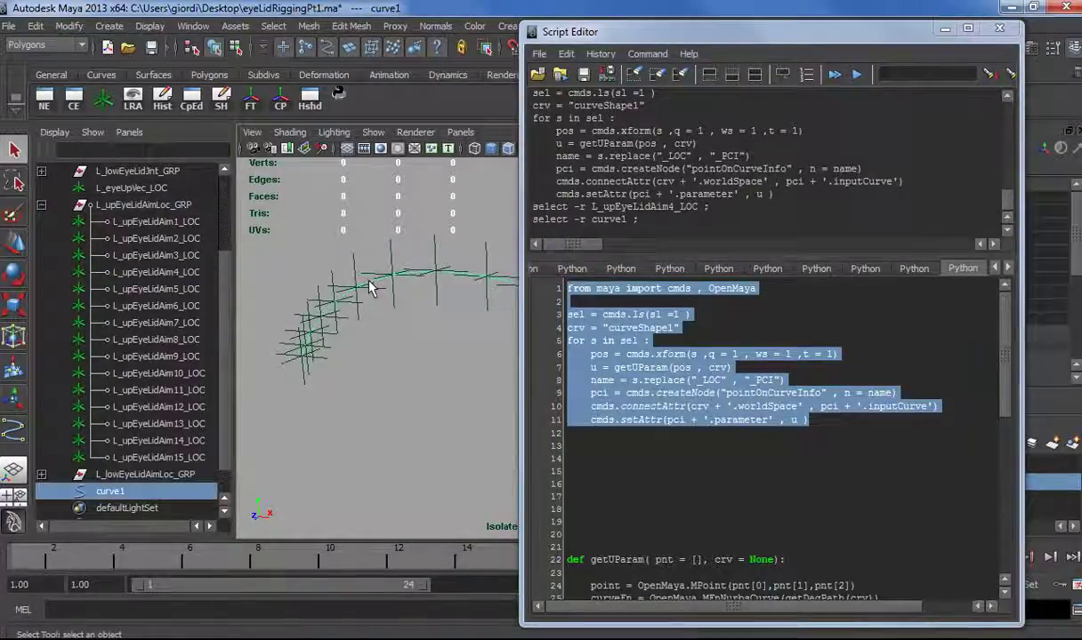
right_drag(372, 288, 283, 284)
click(392, 273)
key(w)
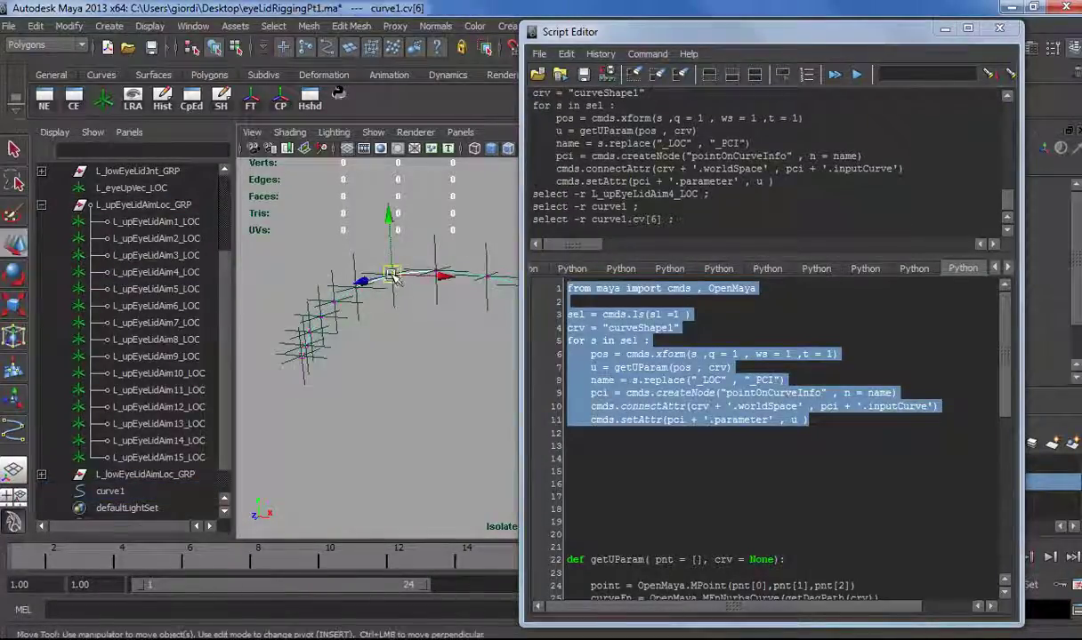
drag(394, 279, 389, 229)
key(ctrl+z)
key(ctrl+z)
key(ctrl+z)
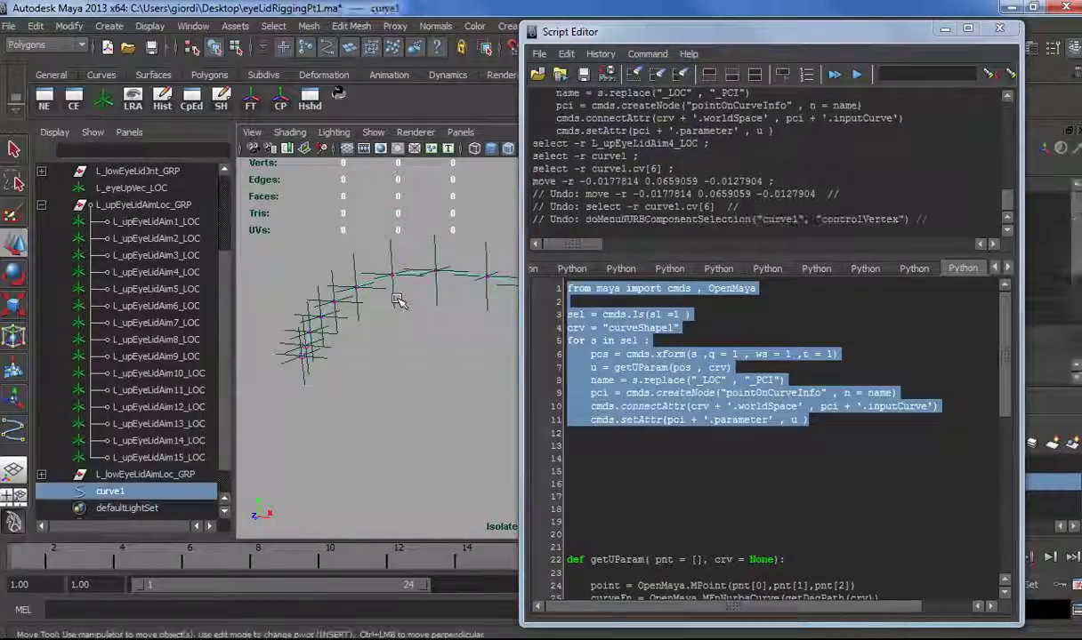
Graph the connections of curve1 in the Node Editor, examine the attached pointOnCurveInfo nodes and close the editor.
key(n)
click(352, 104)
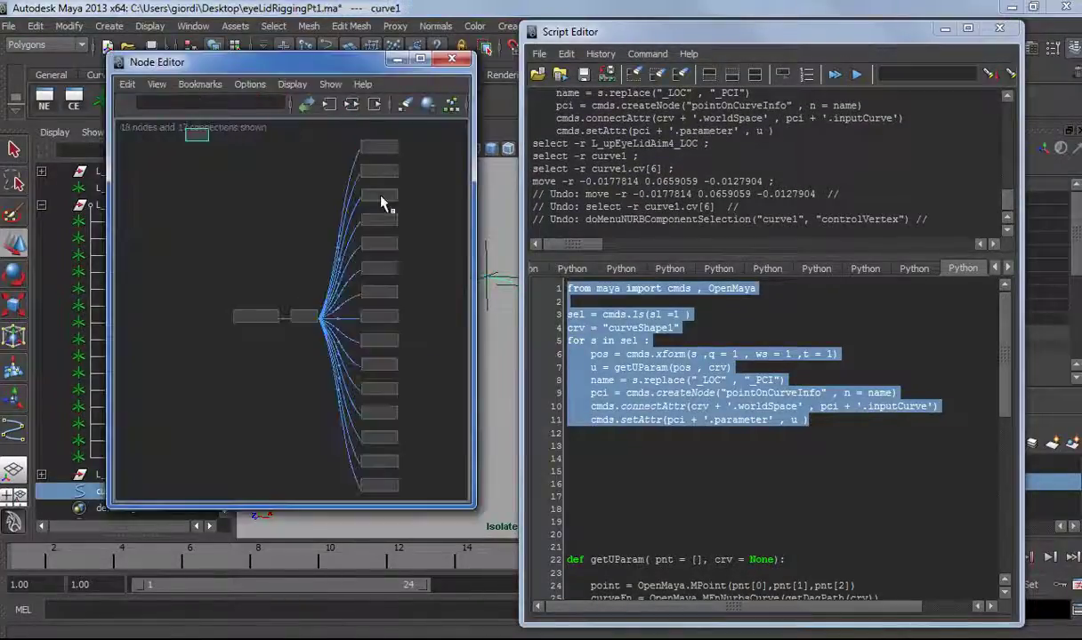
scroll(388, 276, up, 3)
alt+middle_drag(316, 265, 208, 304)
scroll(307, 286, up, 3)
alt+middle_drag(305, 287, 224, 307)
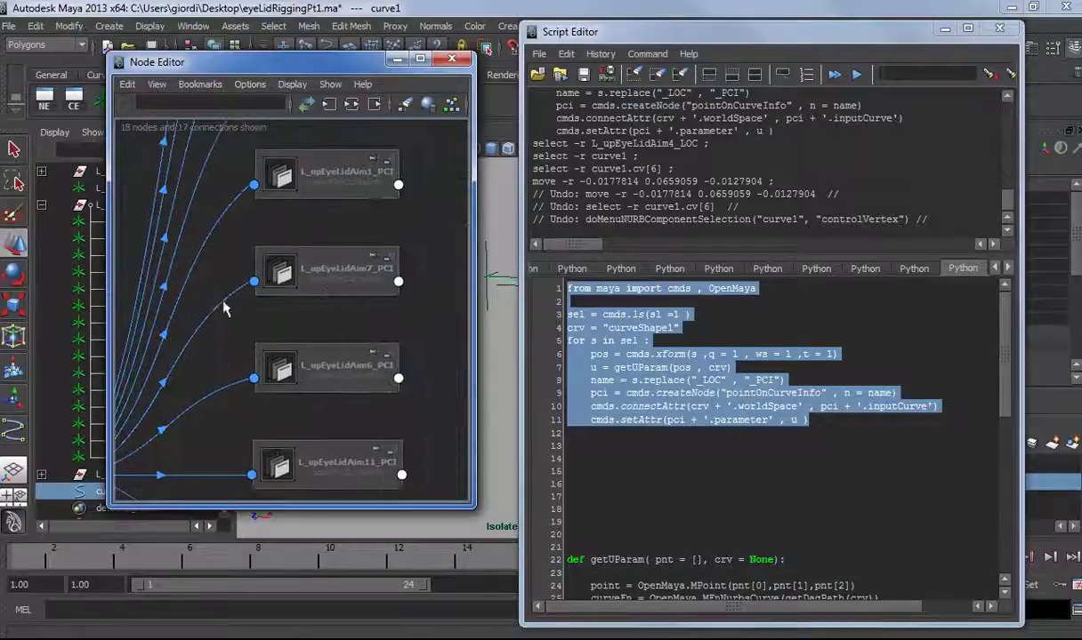
scroll(319, 377, down, 3)
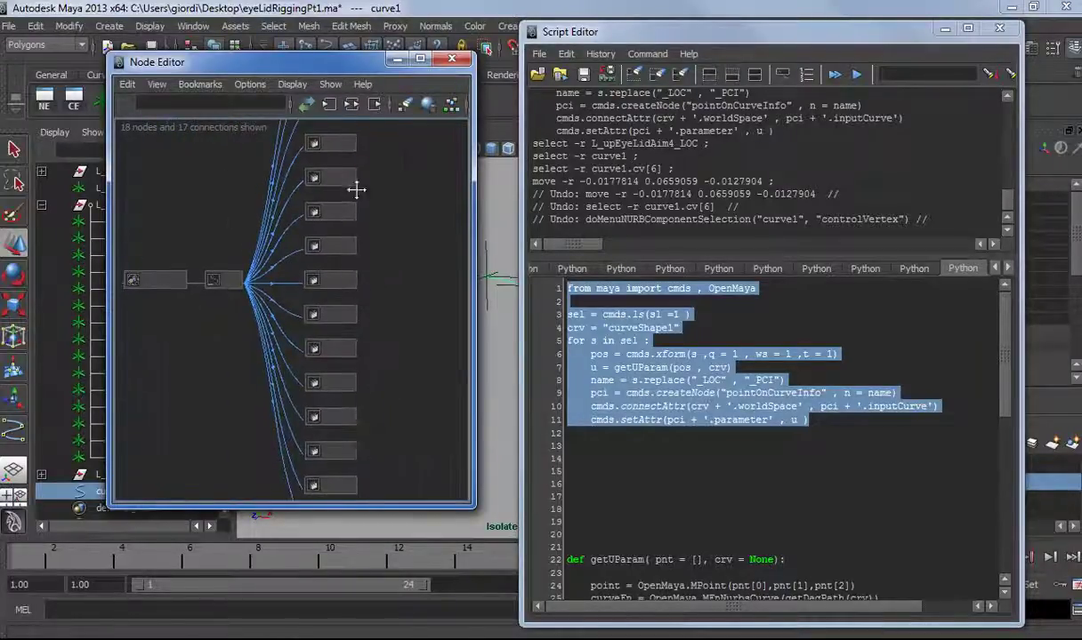
click(451, 59)
Undo the last script run and select the locators L_upEyeLidAim1_LOC through L_upEyeLidAim15_LOC.
key(ctrl+z)
key(ctrl+z)
key(ctrl+z)
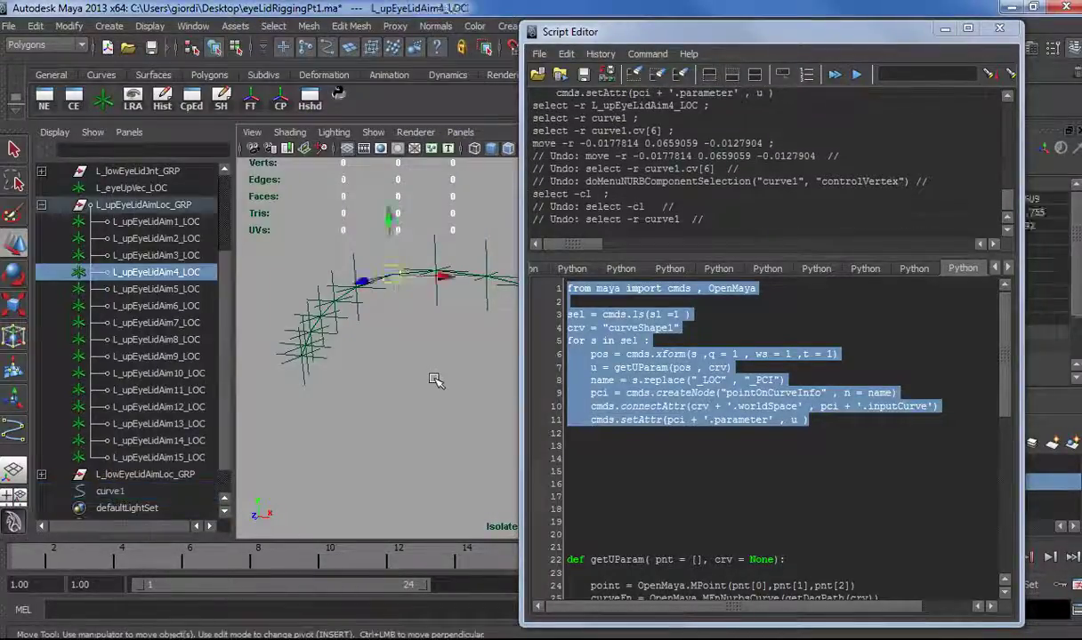
key(ctrl+z)
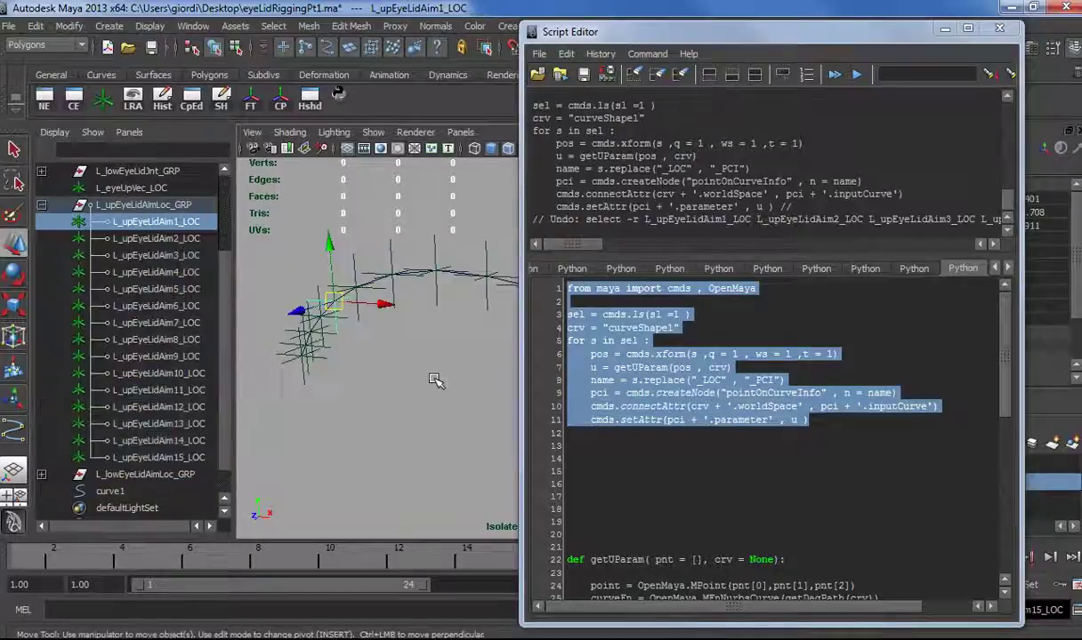
shift+click(160, 455)
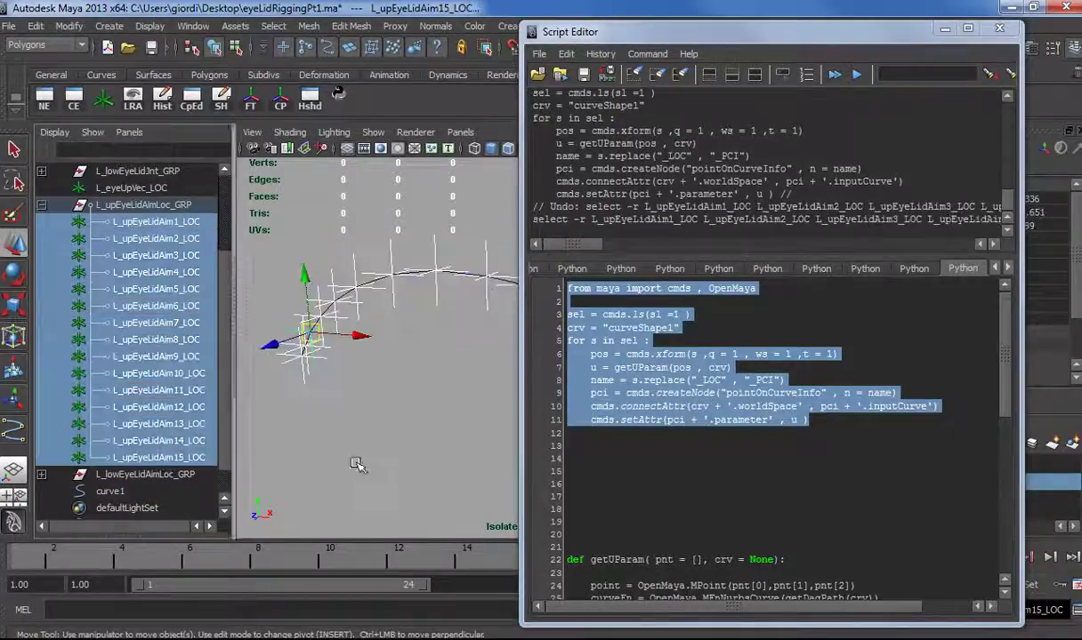
Start an empty line below the setAttr line and rerun the block from the import down to setAttr.
click(845, 418)
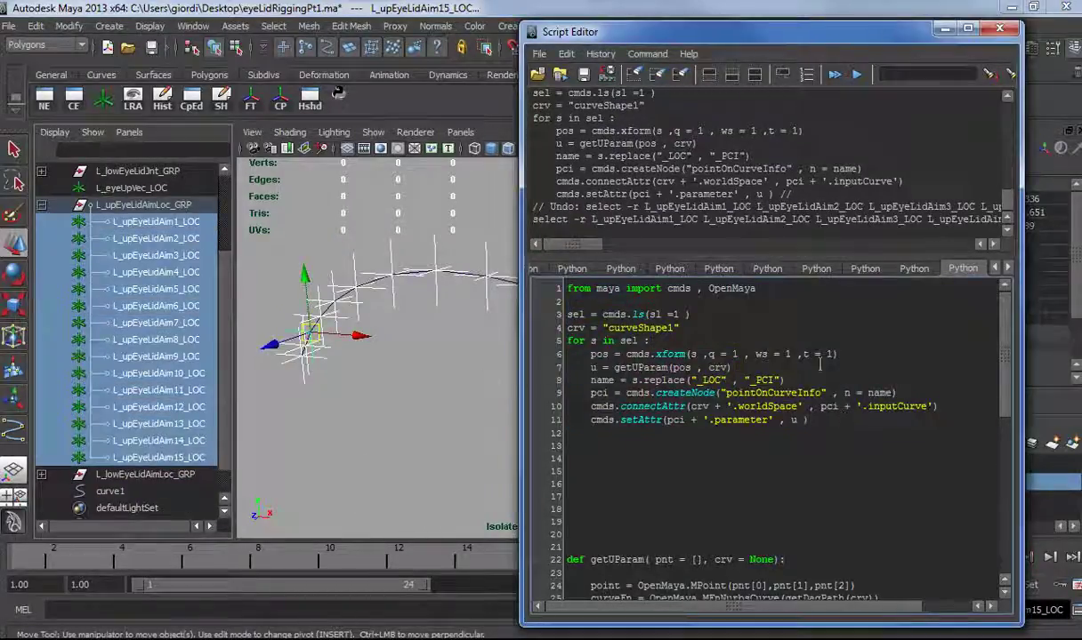
key(Return)
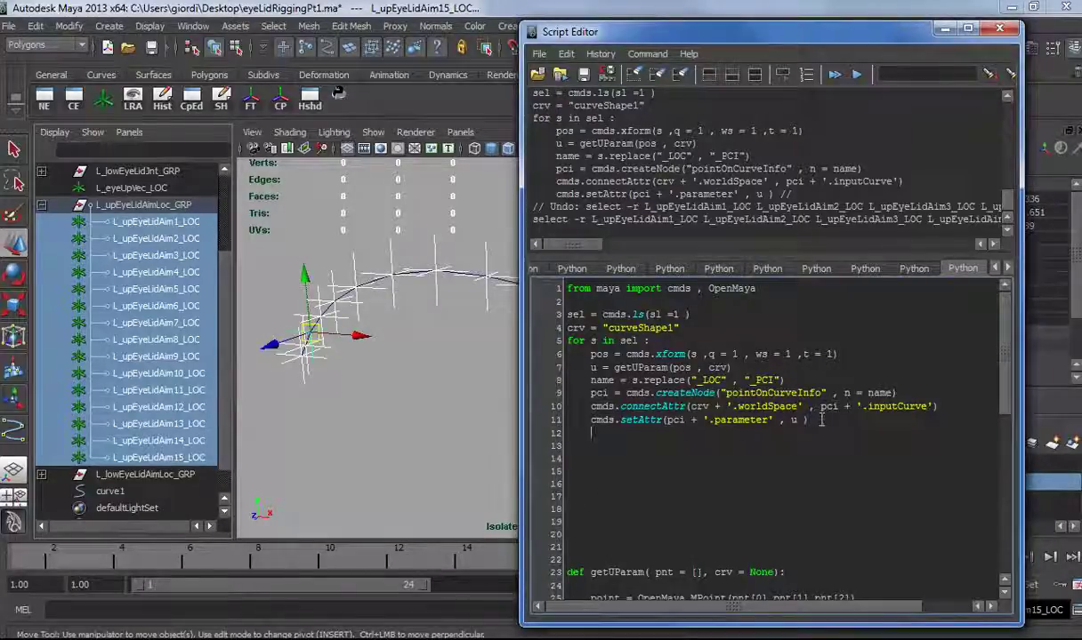
drag(822, 420, 567, 288)
key(ctrl+Return)
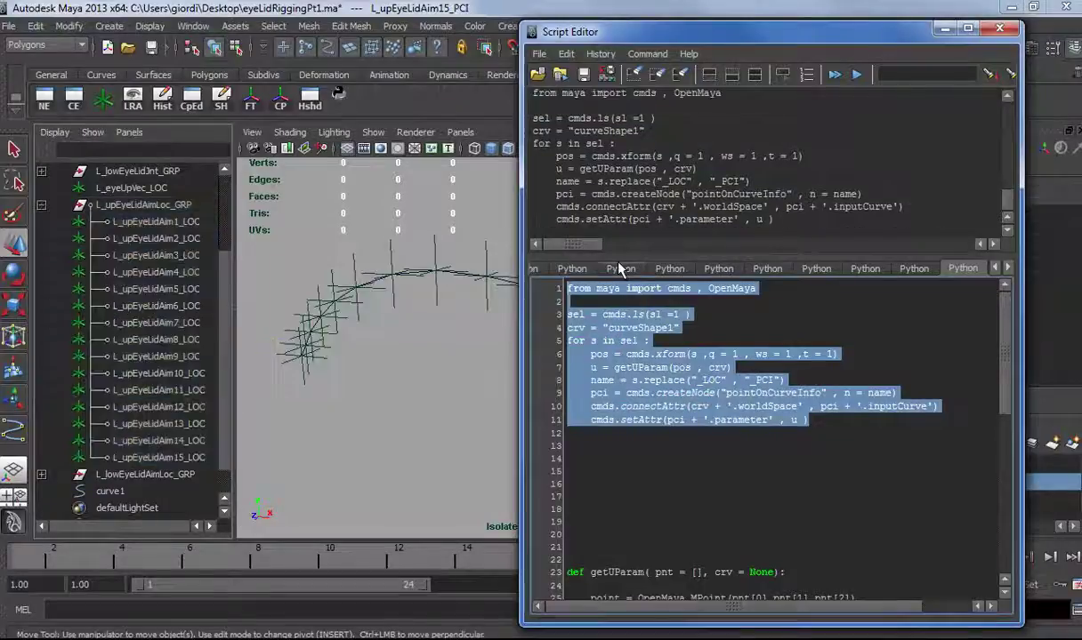
Select curve1 and graph its output connections in the Node Editor to inspect the pointOnCurveInfo nodes.
click(368, 281)
key(n)
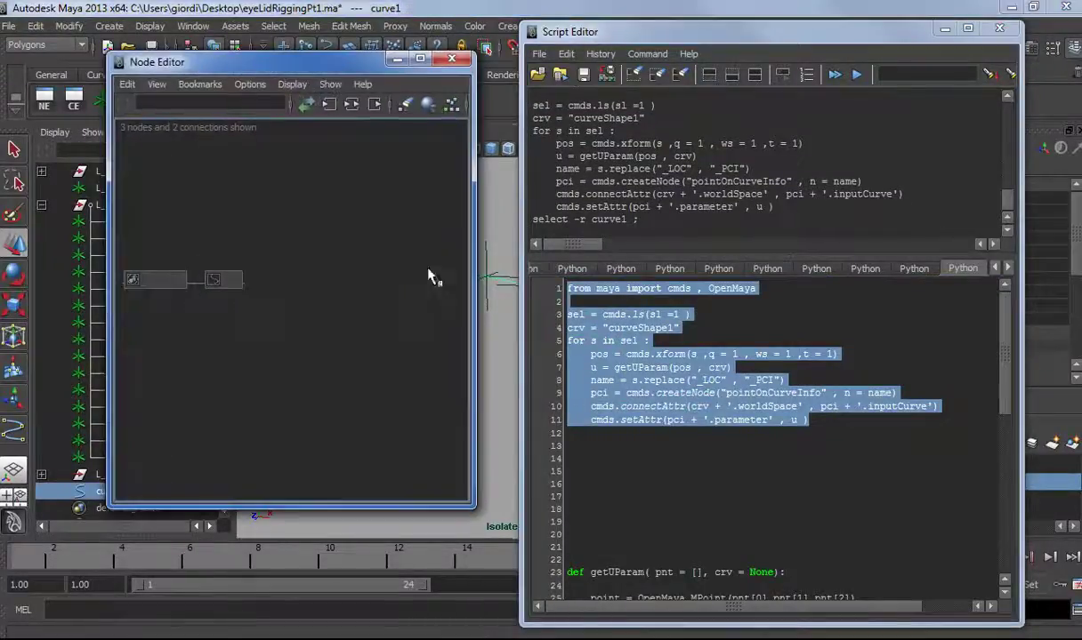
click(330, 104)
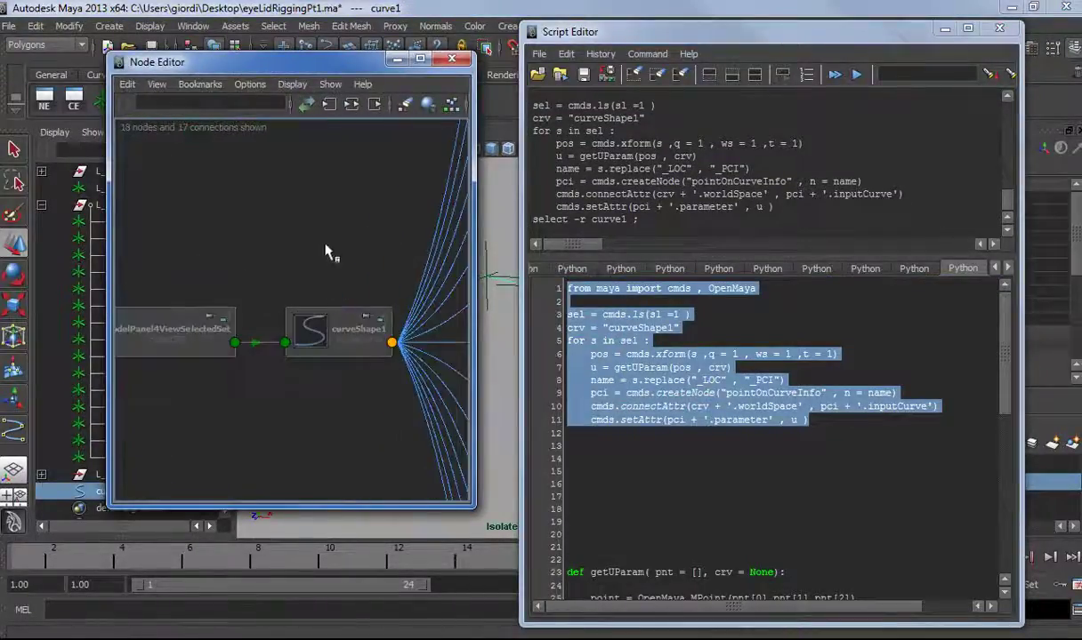
alt+middle_drag(369, 331, 166, 338)
scroll(387, 281, up, 2)
alt+middle_drag(386, 281, 145, 342)
scroll(237, 311, down, 2)
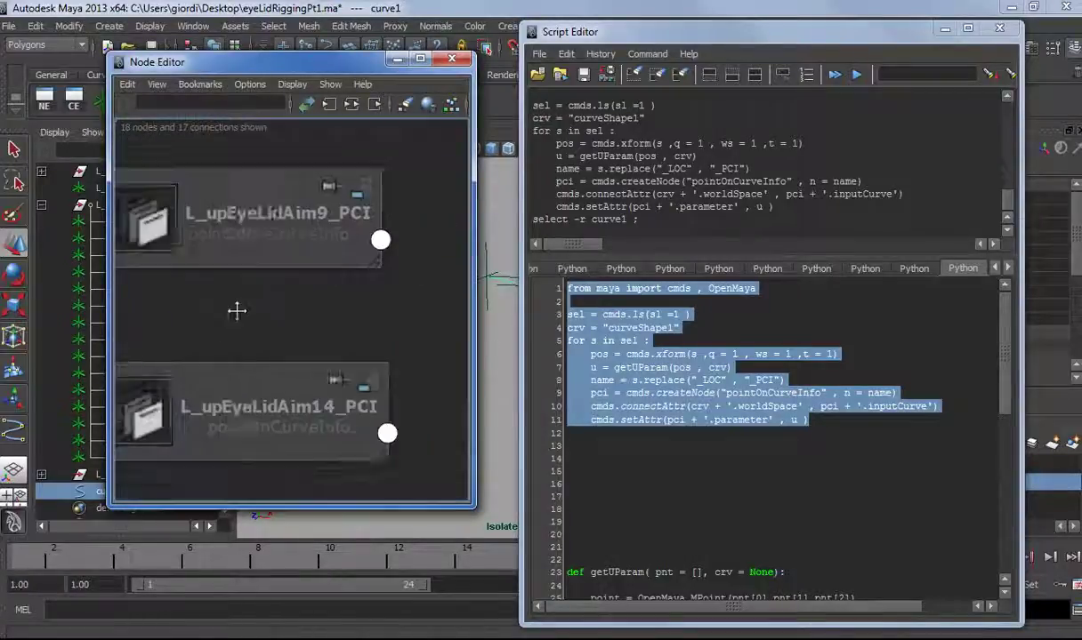
Examine the Result and Position output attributes of L_upEyeLidAim9_PCI and close the Node Editor.
alt+middle_drag(278, 286, 230, 311)
click(332, 262)
mouse_move(363, 275)
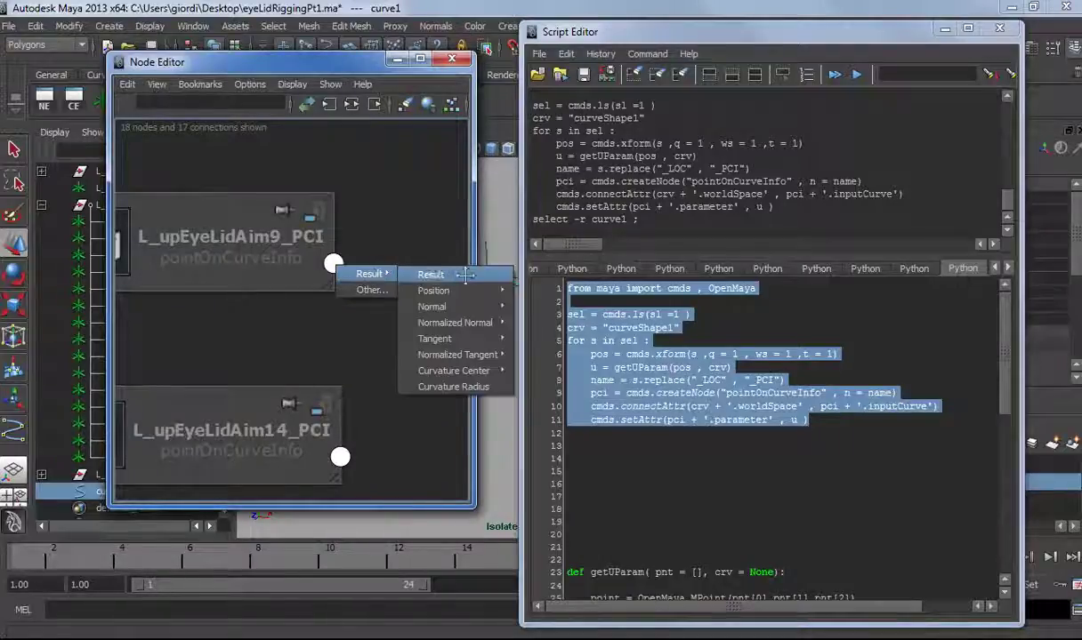
mouse_move(498, 291)
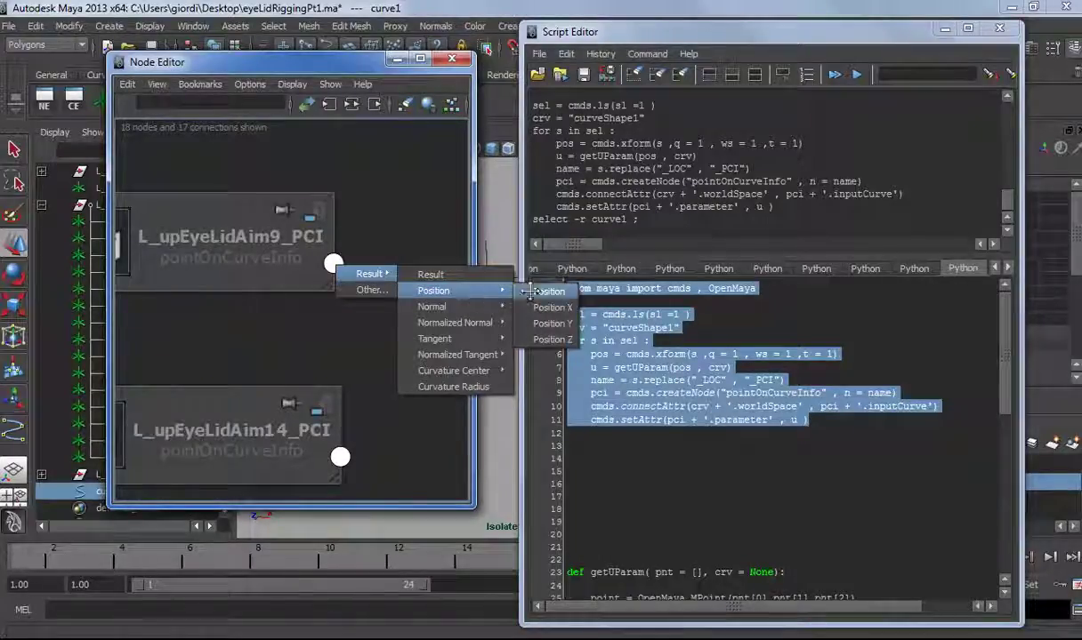
click(381, 203)
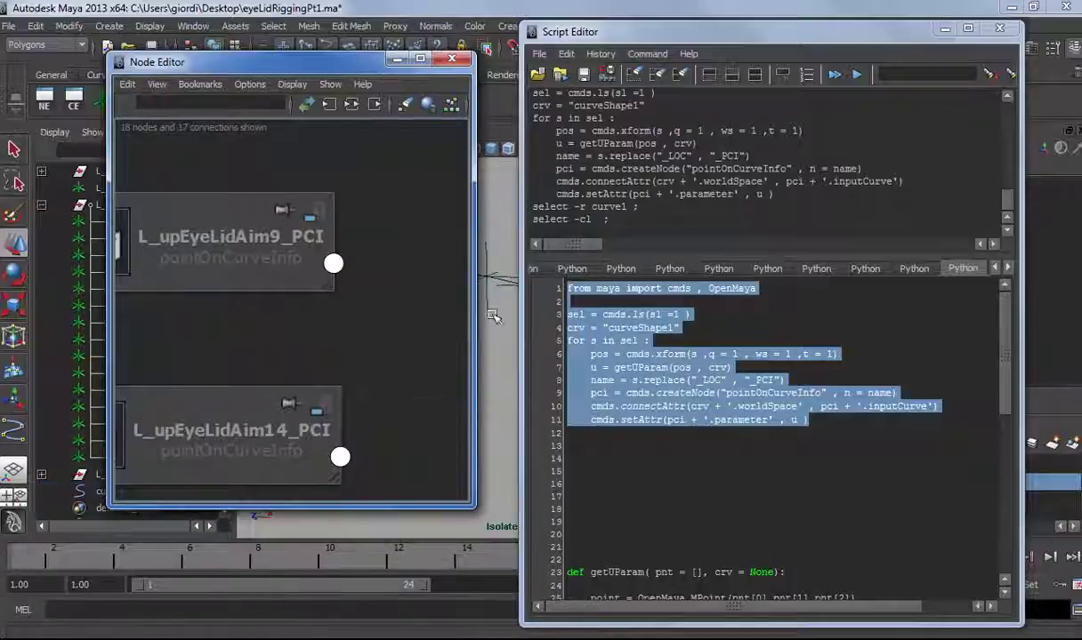
click(452, 58)
click(452, 58)
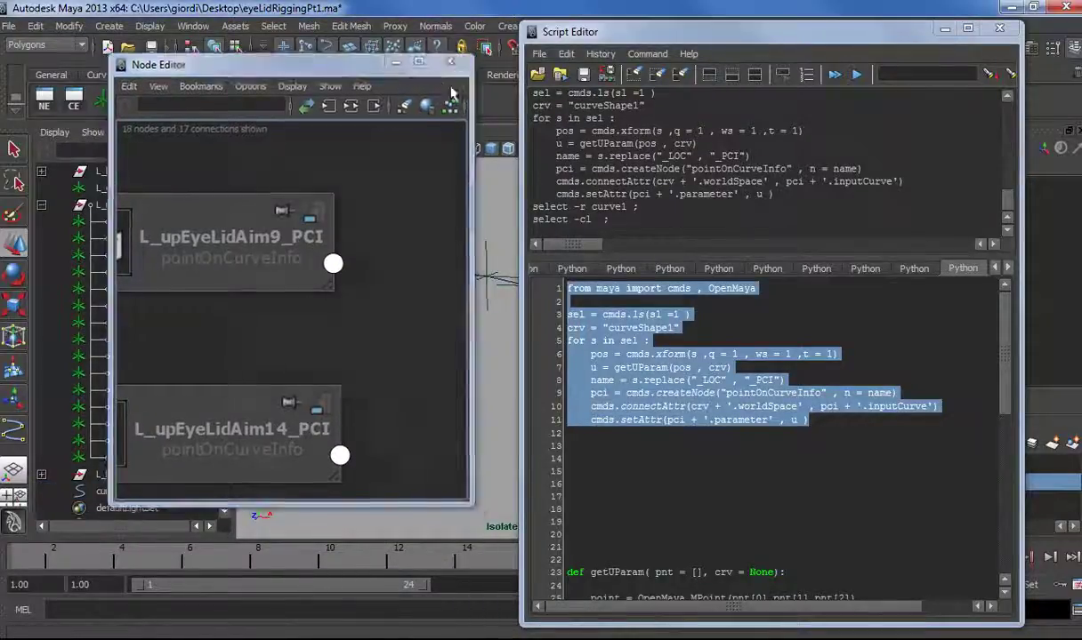
Undo the previous script run and reselect the locators L_upEyeLidAim1_LOC through L_upEyeLidAim15_LOC.
key(ctrl+z)
key(ctrl+z)
key(ctrl+z)
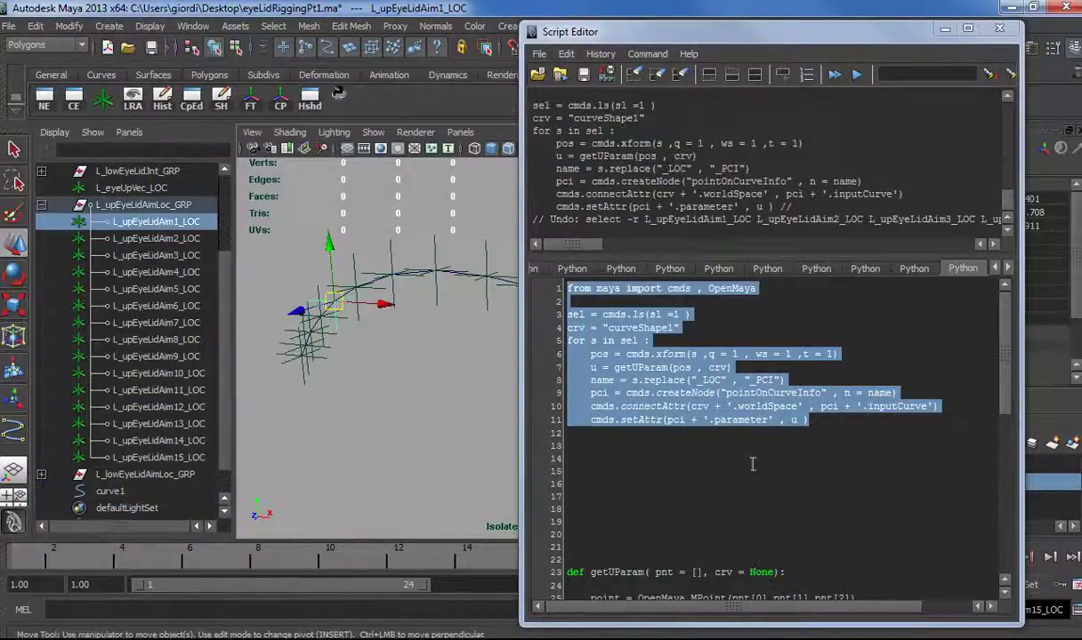
shift+click(179, 457)
Add the loop line cmds.connectAttr( pci + '.position' , s + '.t') below the setAttr line.
click(845, 432)
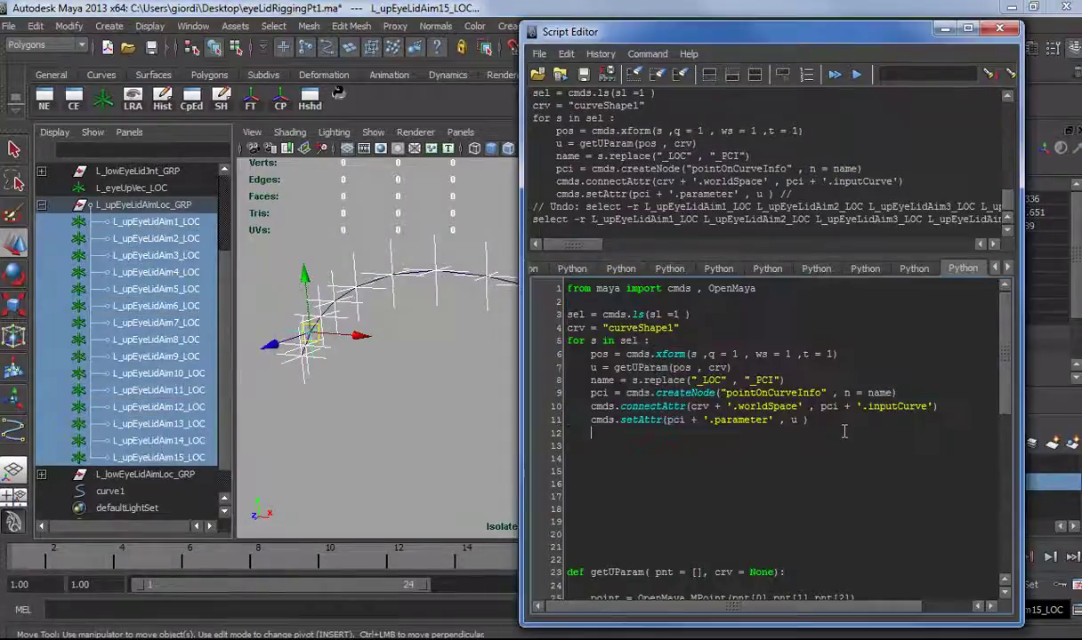
text(cmds.conne)
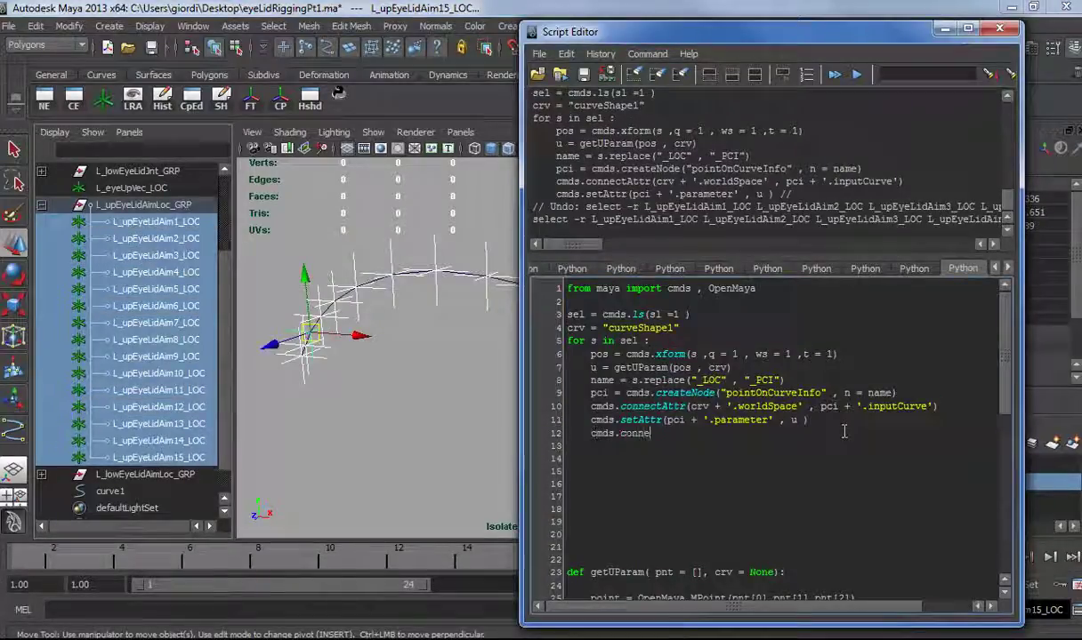
text(ctAttr()
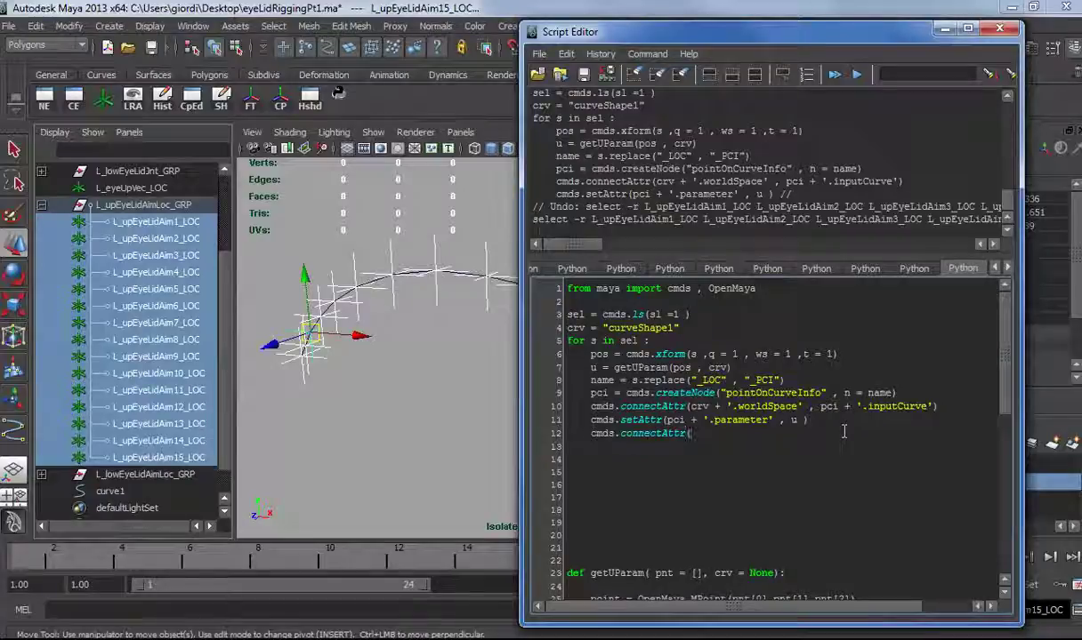
text( ')
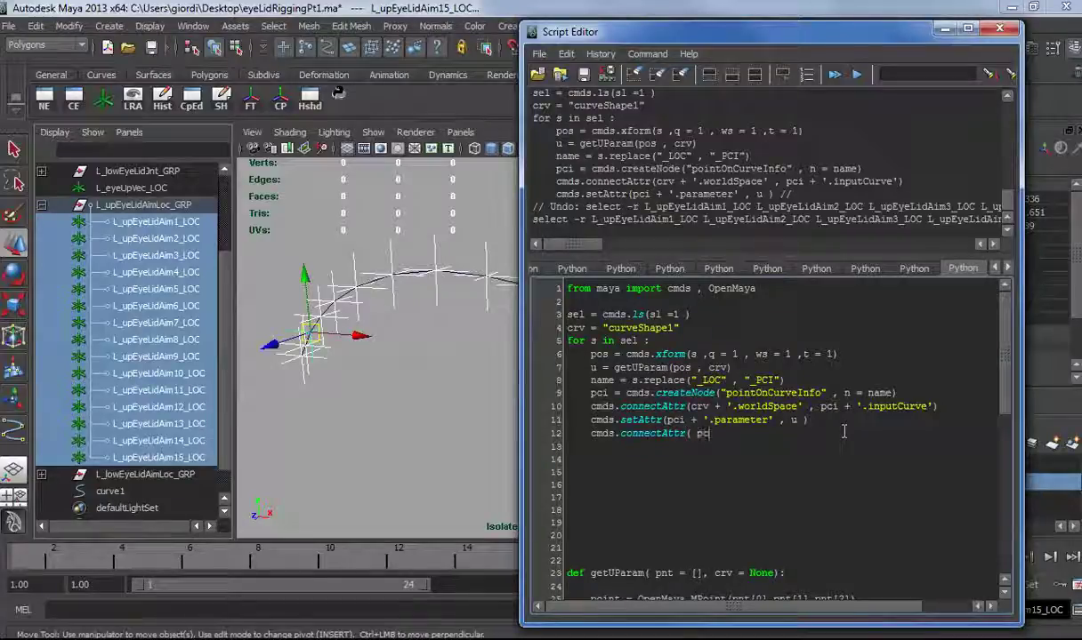
text(+ )
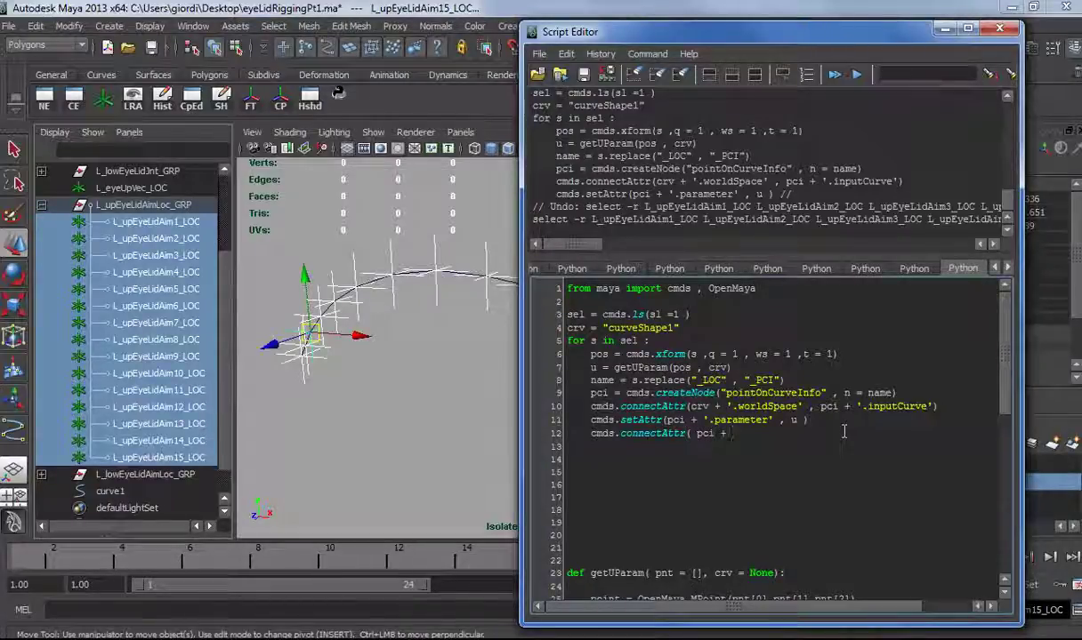
text(')
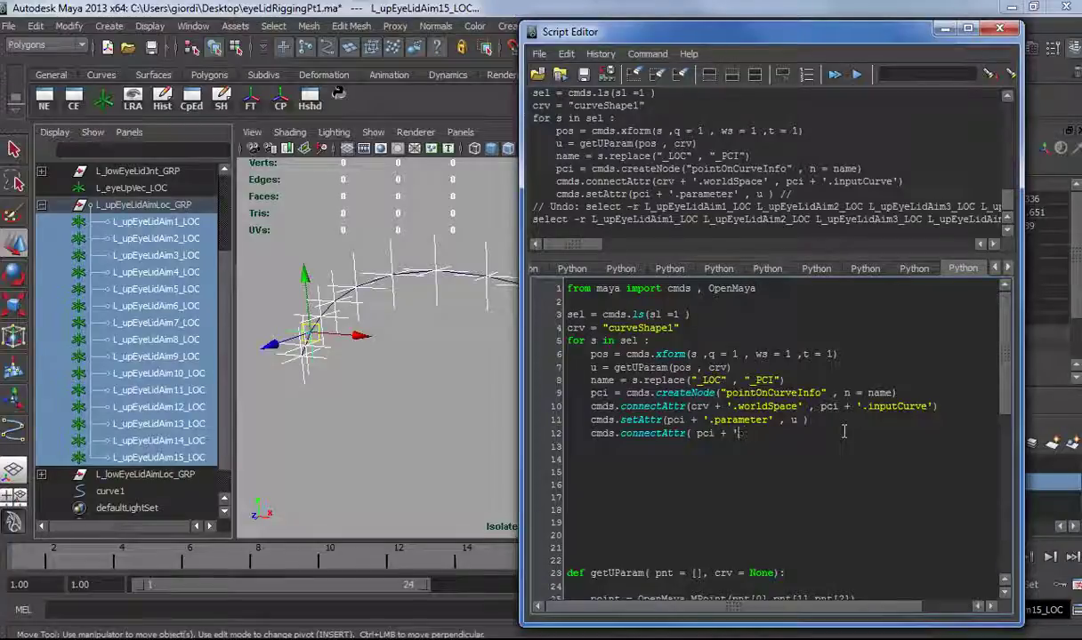
text(pos.position' , s + '.ty)
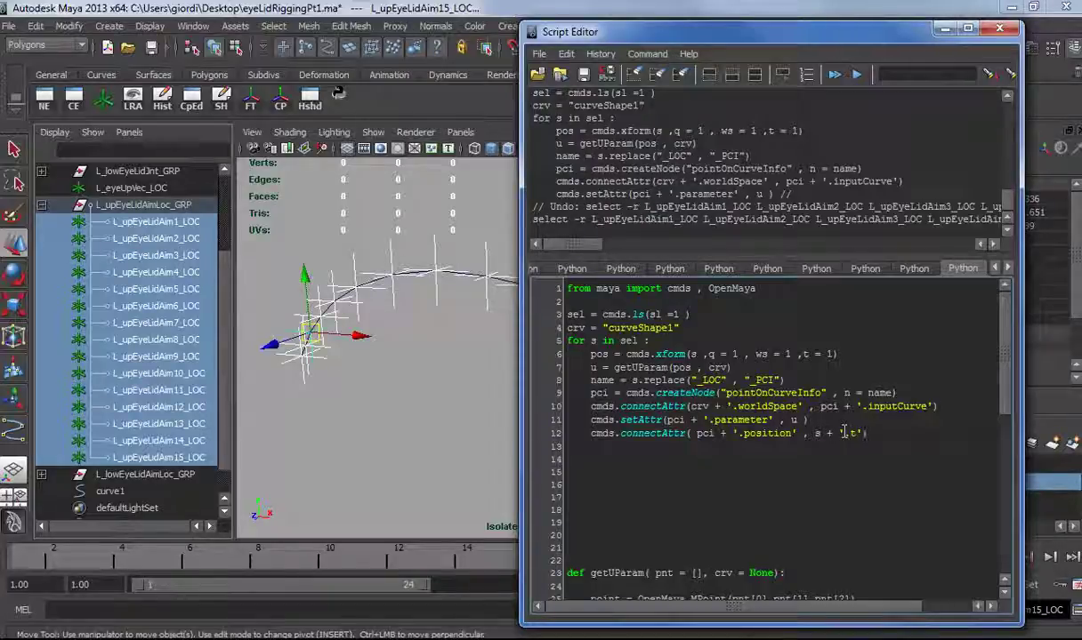
Run the block from the import through the position connection and check L_upEyeLidAim1_LOC on the curve.
drag(867, 433, 470, 263)
key(ctrl+Return)
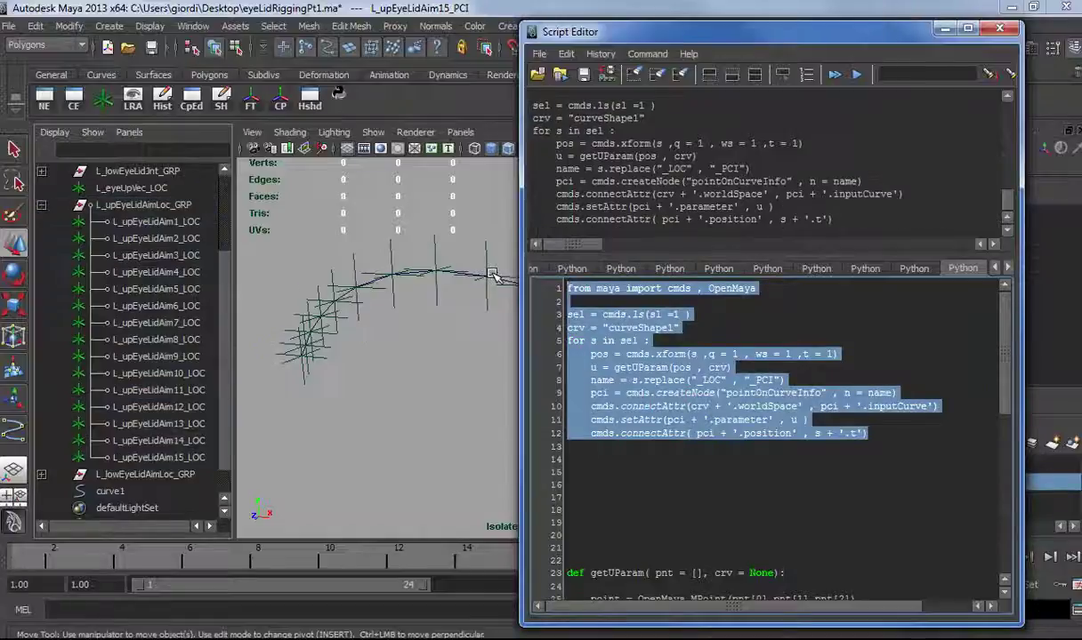
click(328, 283)
alt+drag(453, 357, 376, 328)
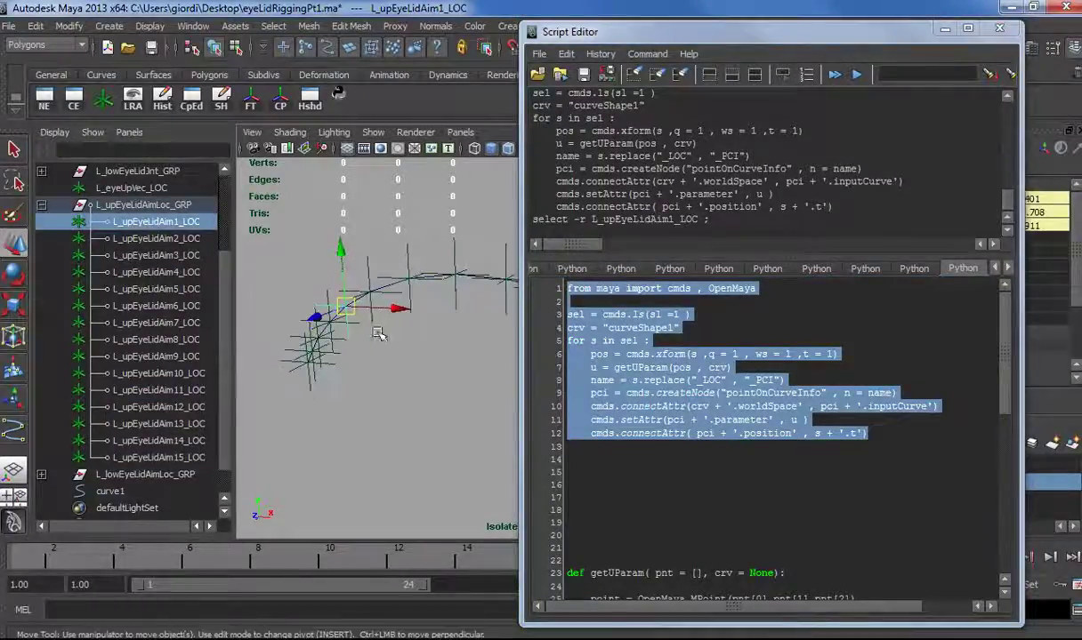
click(405, 384)
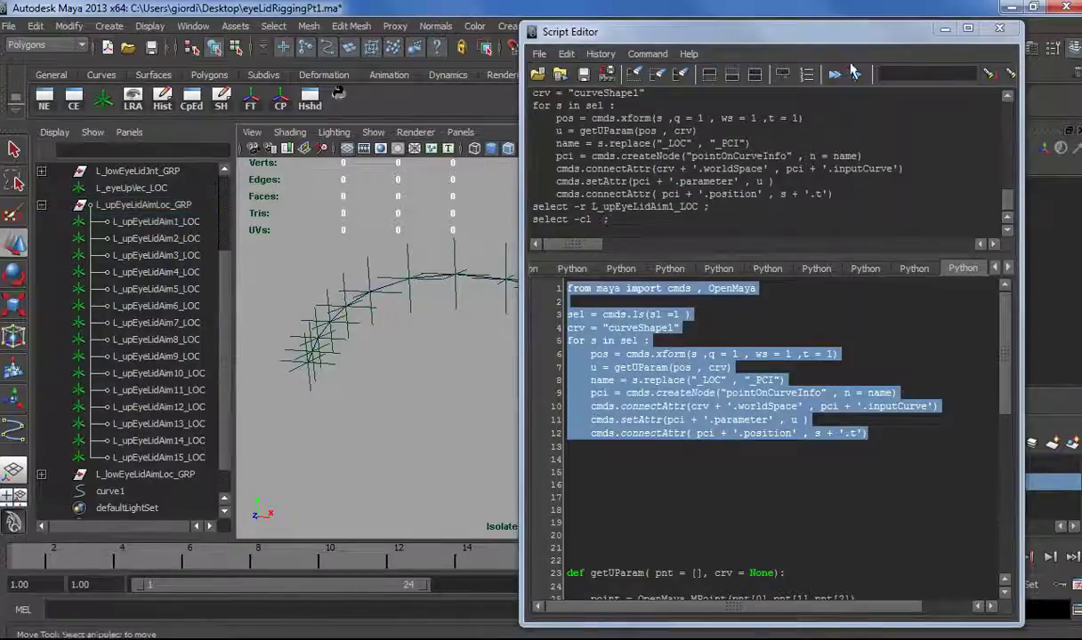
Minimize the Script Editor and switch curve1 to control vertex editing.
click(944, 28)
click(110, 491)
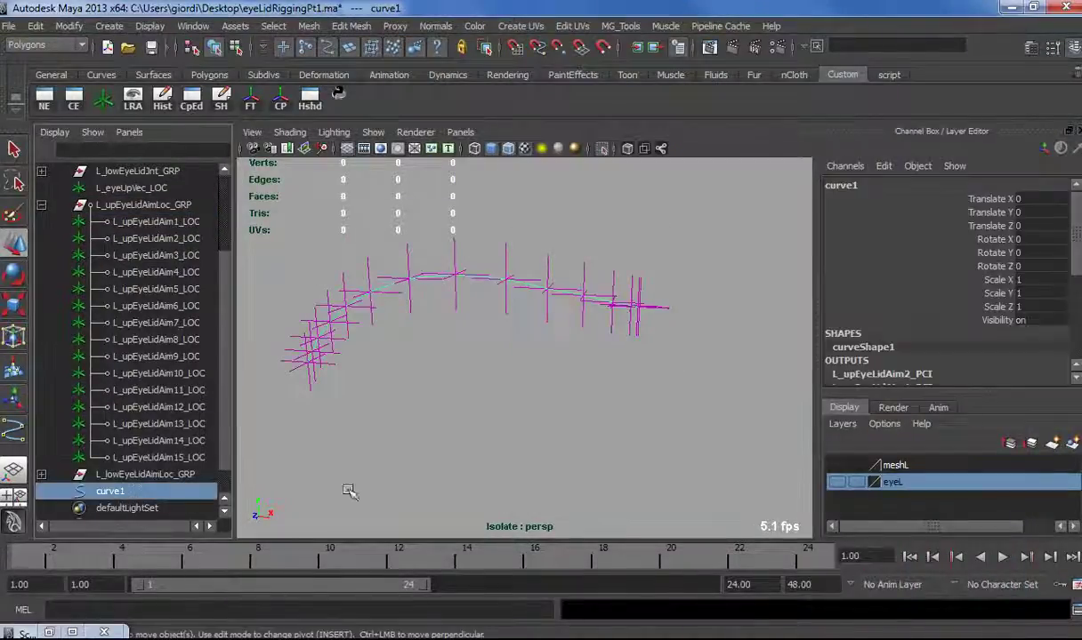
right_drag(524, 279, 473, 283)
click(412, 406)
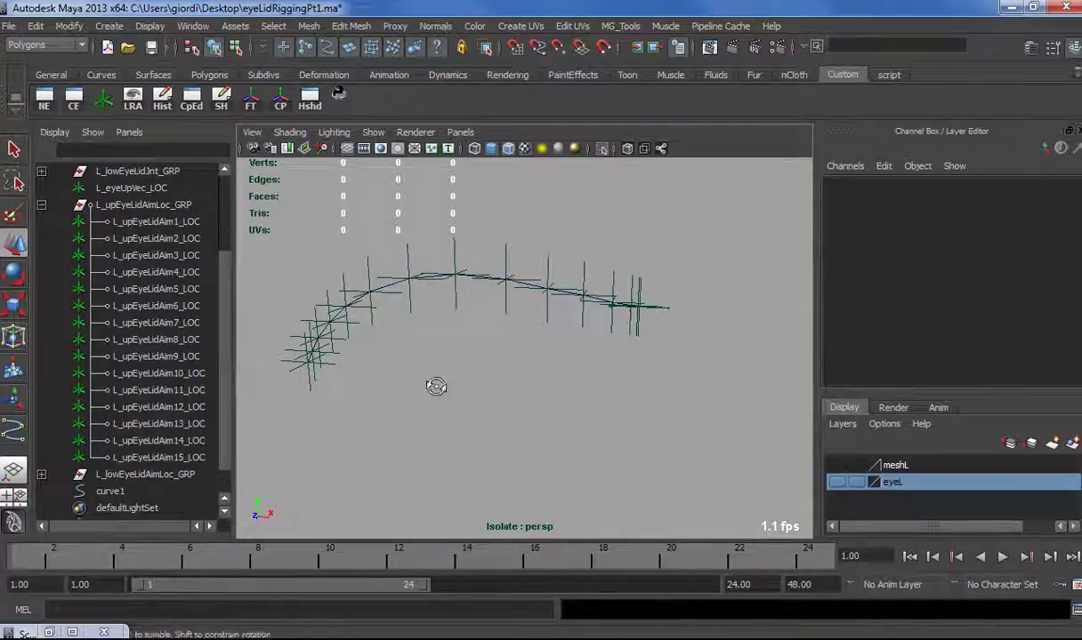
alt+drag(435, 387, 481, 393)
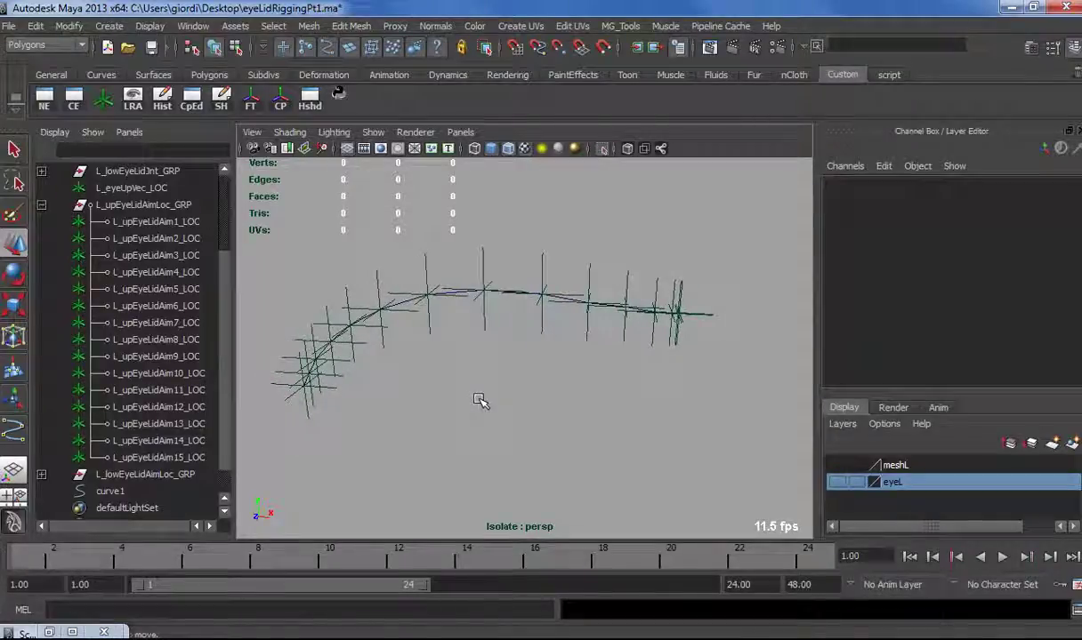
alt+drag(512, 391, 485, 385)
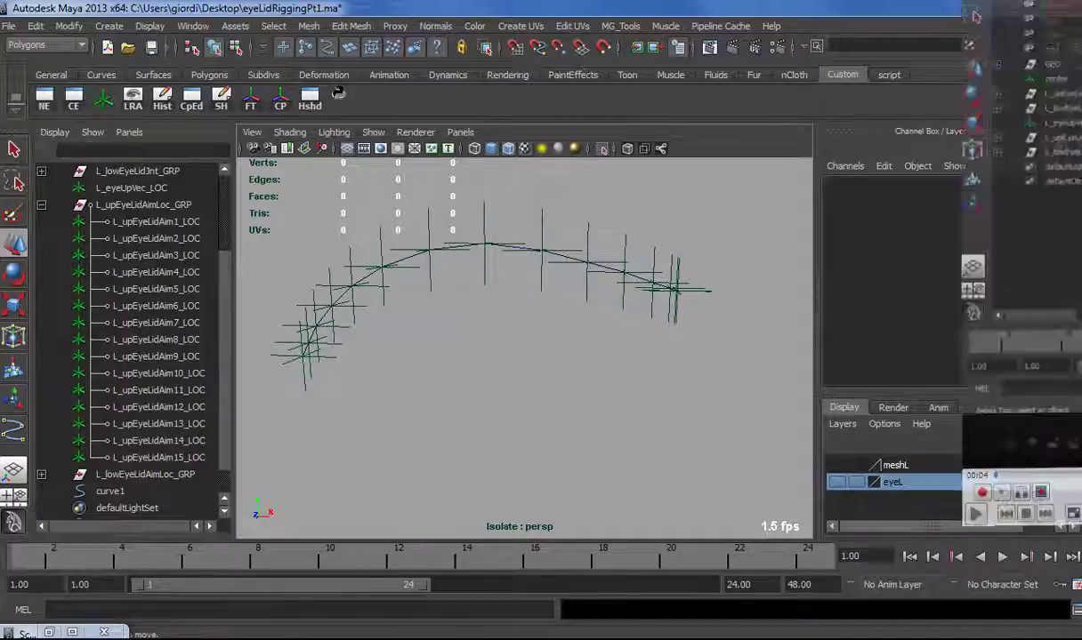
Test-move a single control vertex near the peak of curve1 and undo the move.
click(408, 259)
right_drag(410, 256, 356, 256)
drag(412, 233, 471, 286)
drag(426, 205, 451, 160)
key(ctrl+z)
Try moving all of curve1's control vertices together and undo back to the original state.
drag(280, 203, 693, 433)
drag(494, 240, 514, 253)
click(514, 453)
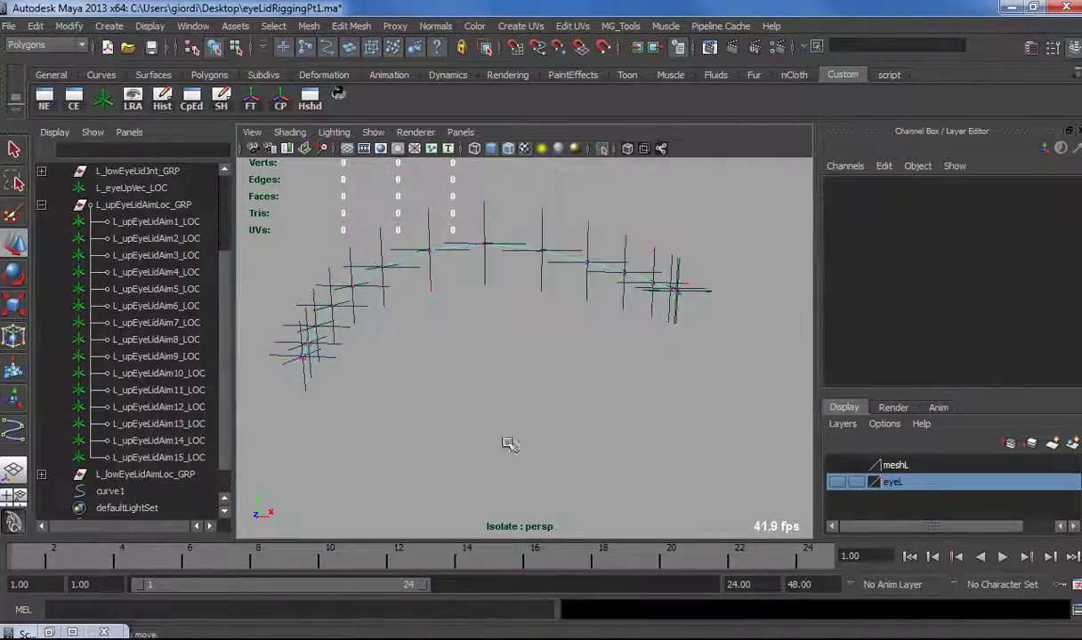
mouse_move(514, 453)
alt+mouse_down()
mouse_move(487, 459)
mouse_move(510, 453)
alt+mouse_up()
key(ctrl+z)
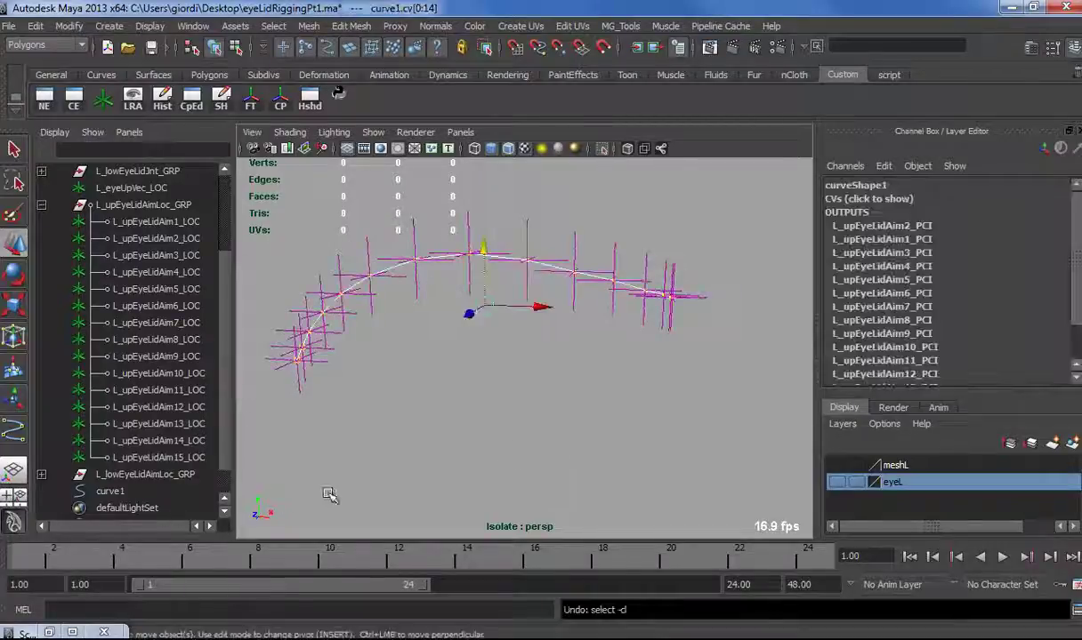
key(ctrl+z)
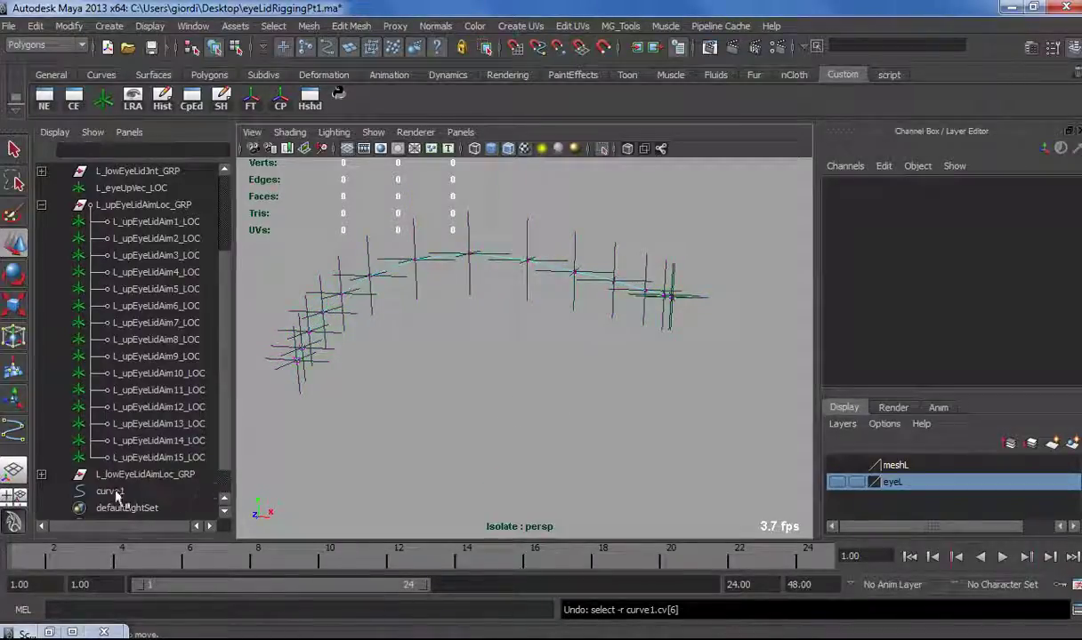
Rename curve1 as L_upLidHigh_CRV.
click(111, 492)
alt+drag(494, 452, 518, 407)
double_click(149, 492)
text(L_upLidHigh_)
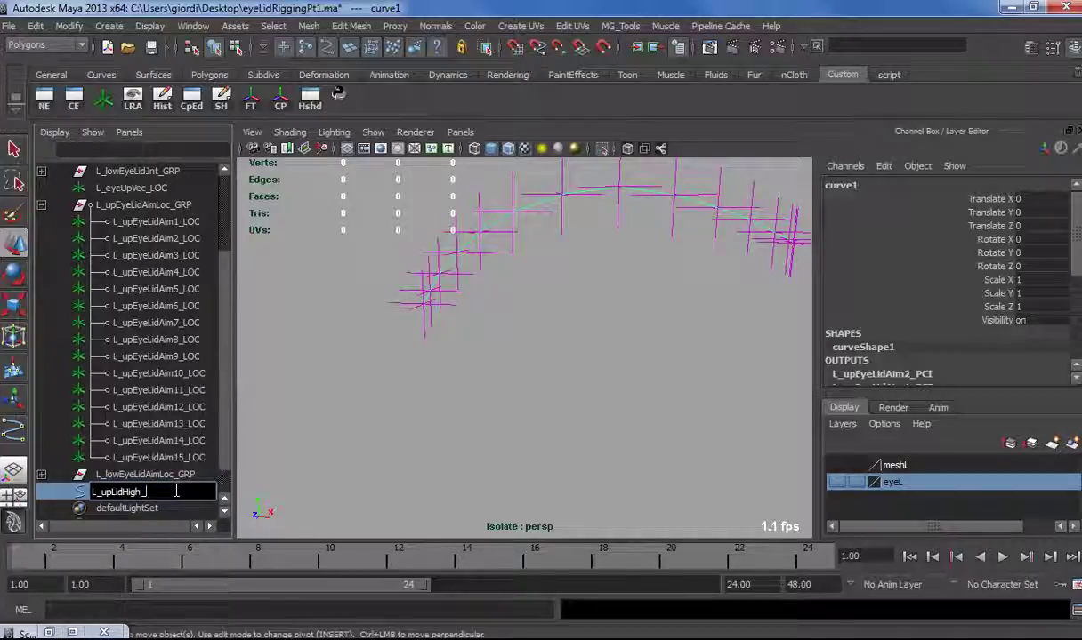
text(CRV)
key(Return)
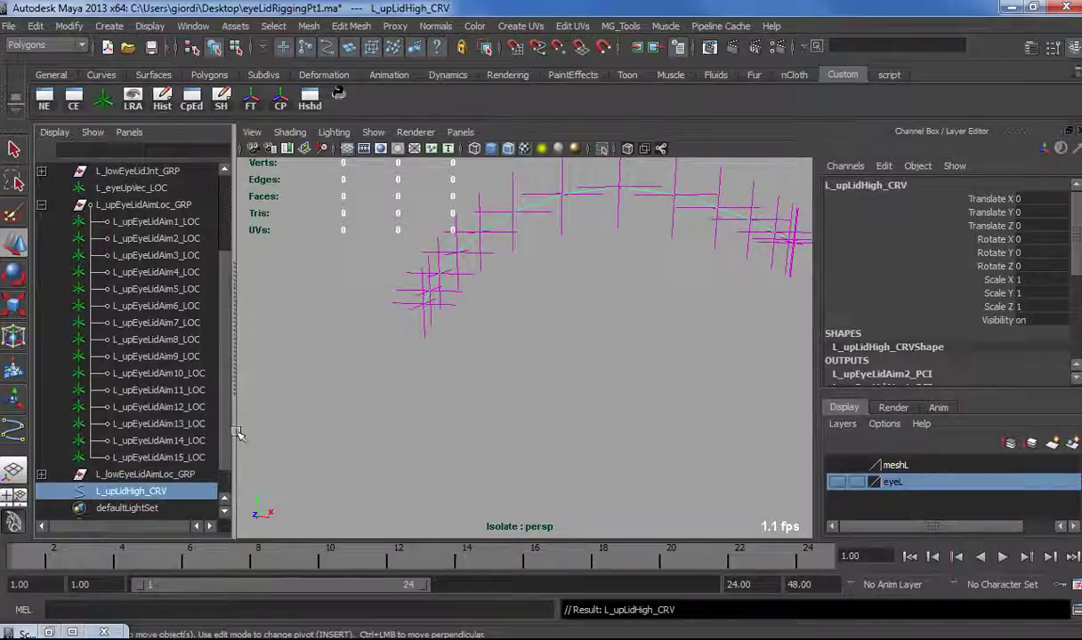
Turn off the isolated view and select the lower eyelid locators L_lowEyeLidAim1 through L_lowEyeLidAim13.
alt+drag(411, 402, 471, 350)
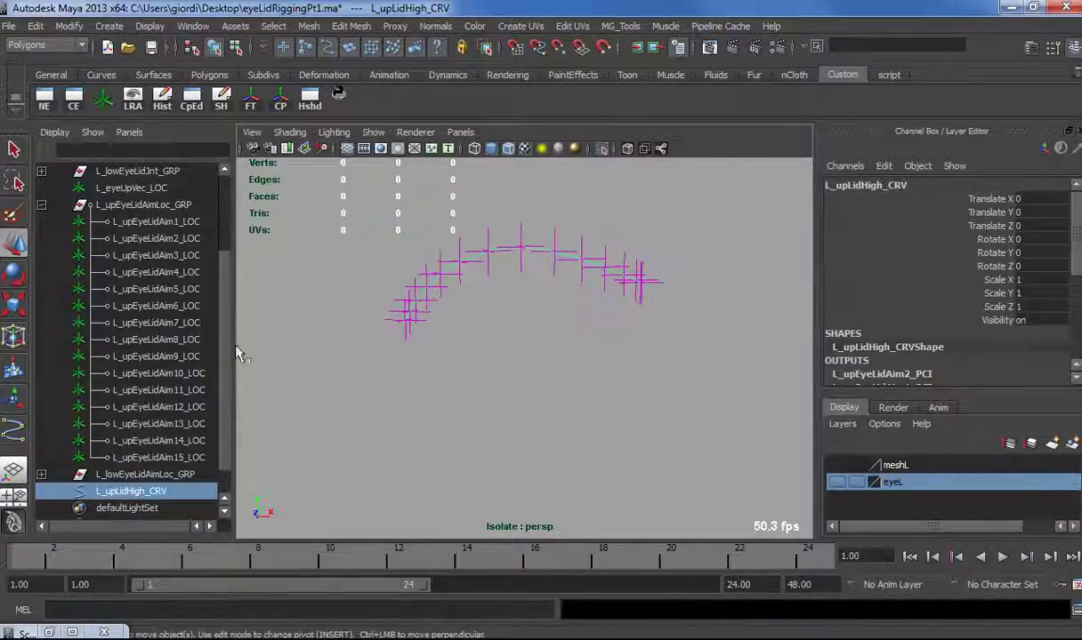
scroll(200, 355, down, 1)
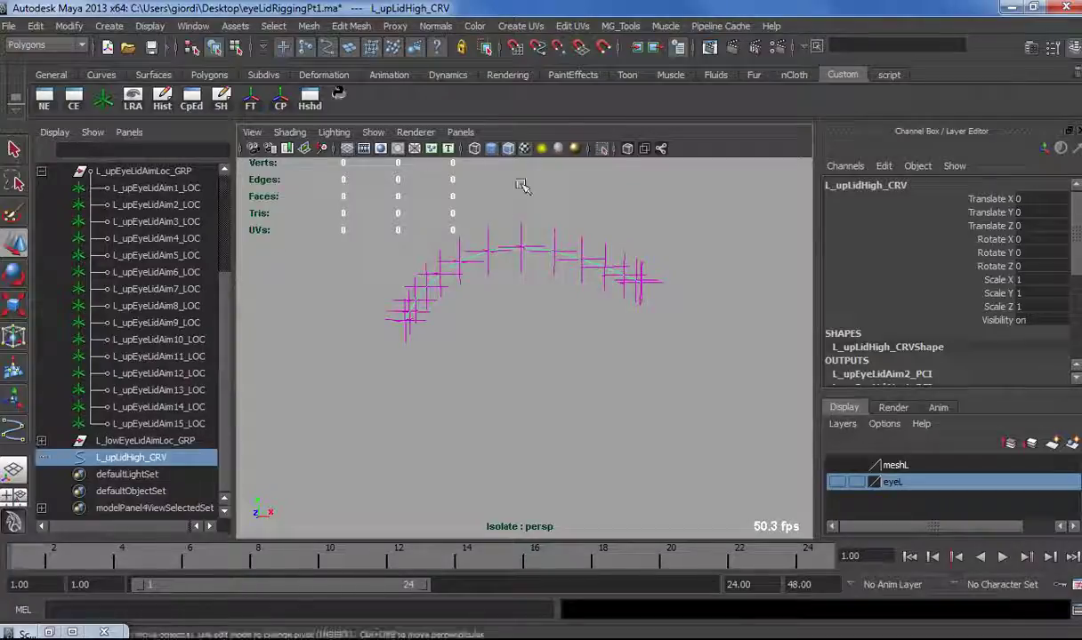
click(602, 149)
scroll(651, 397, up, 5)
alt+middle_drag(442, 391, 519, 388)
click(386, 331)
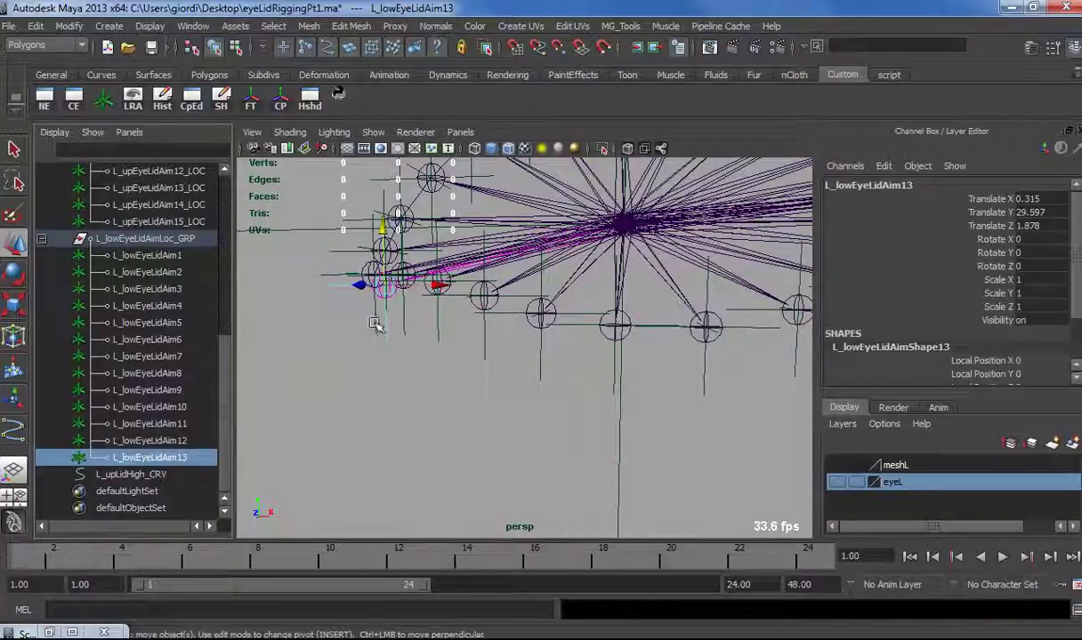
drag(155, 258, 149, 460)
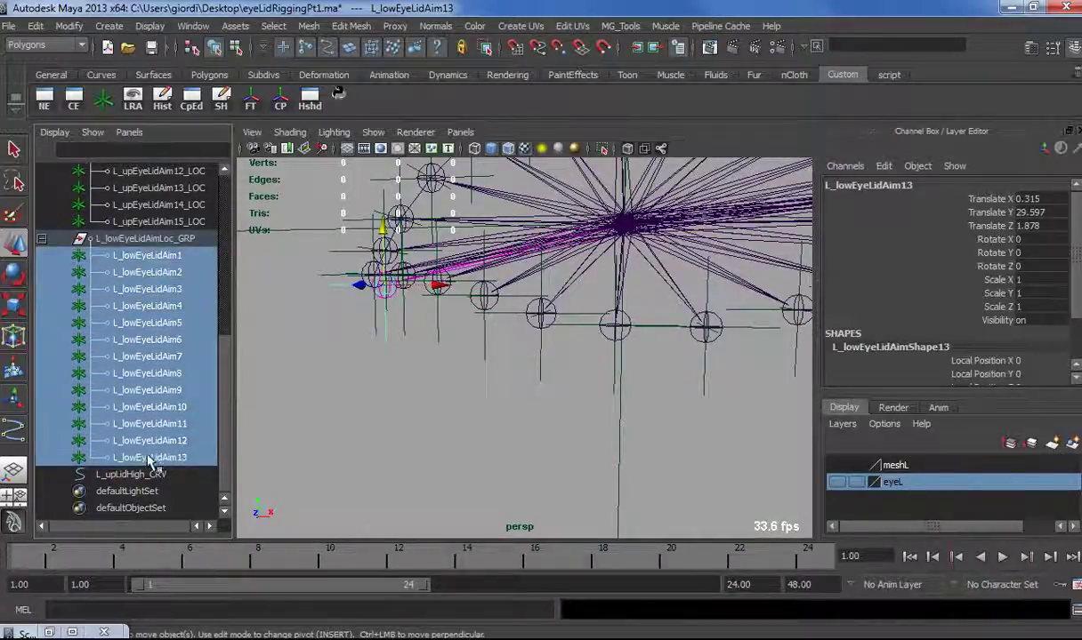
Add the eye-corner locators L_upEyeLidAim12_LOC and L_upEyeLidAim13_LOC to the selection and isolate the selected locators.
shift+click(376, 328)
alt+middle_drag(628, 443, 415, 459)
alt+drag(579, 298, 418, 418)
shift+click(428, 399)
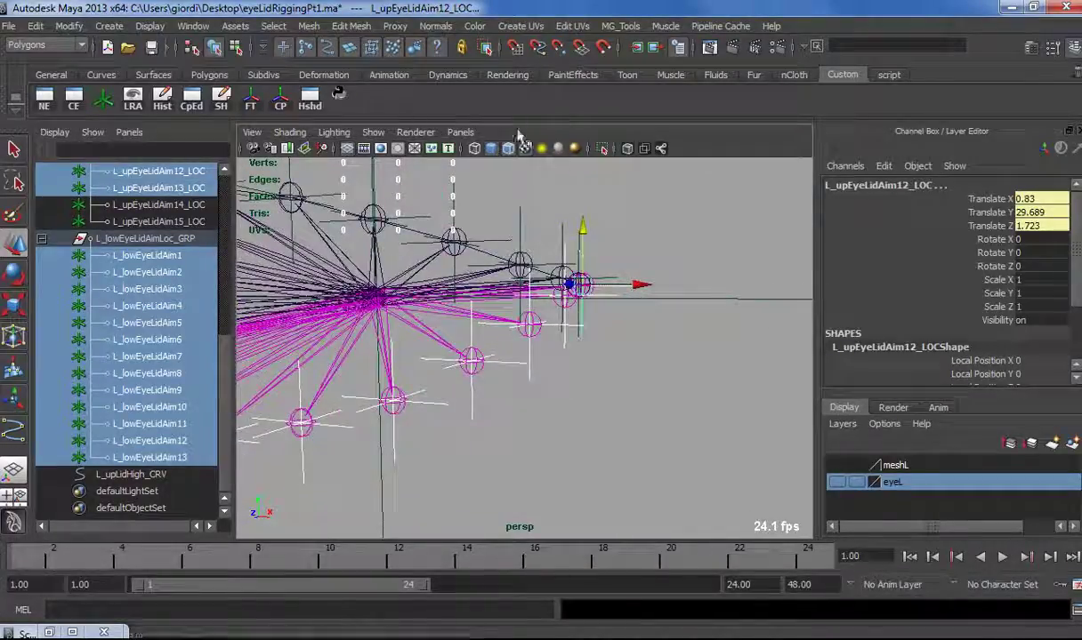
click(602, 148)
alt+drag(505, 326, 463, 266)
click(372, 132)
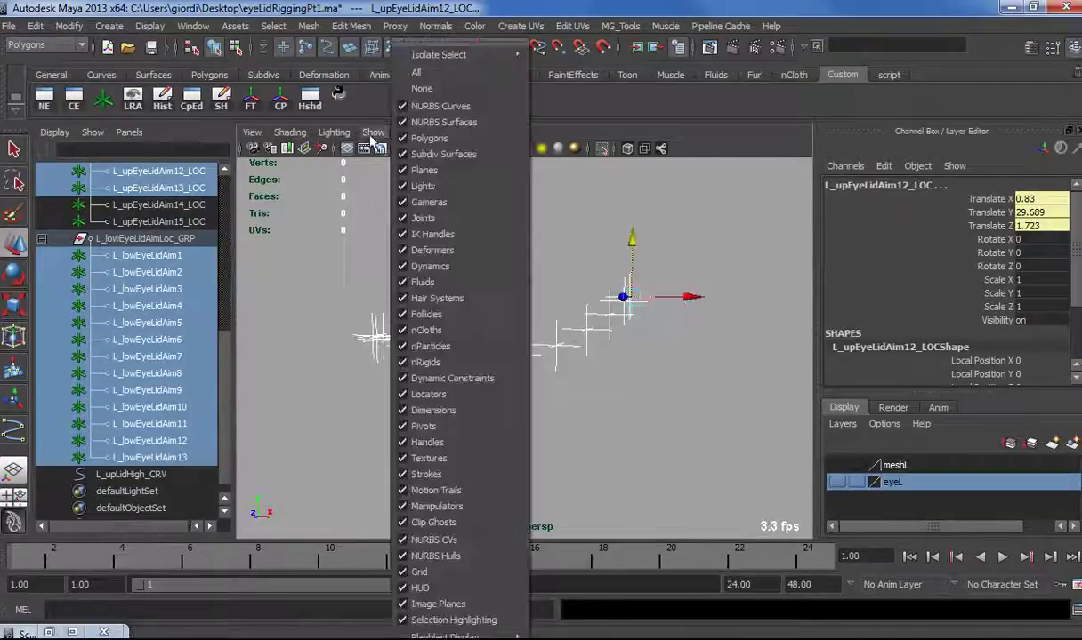
click(558, 4)
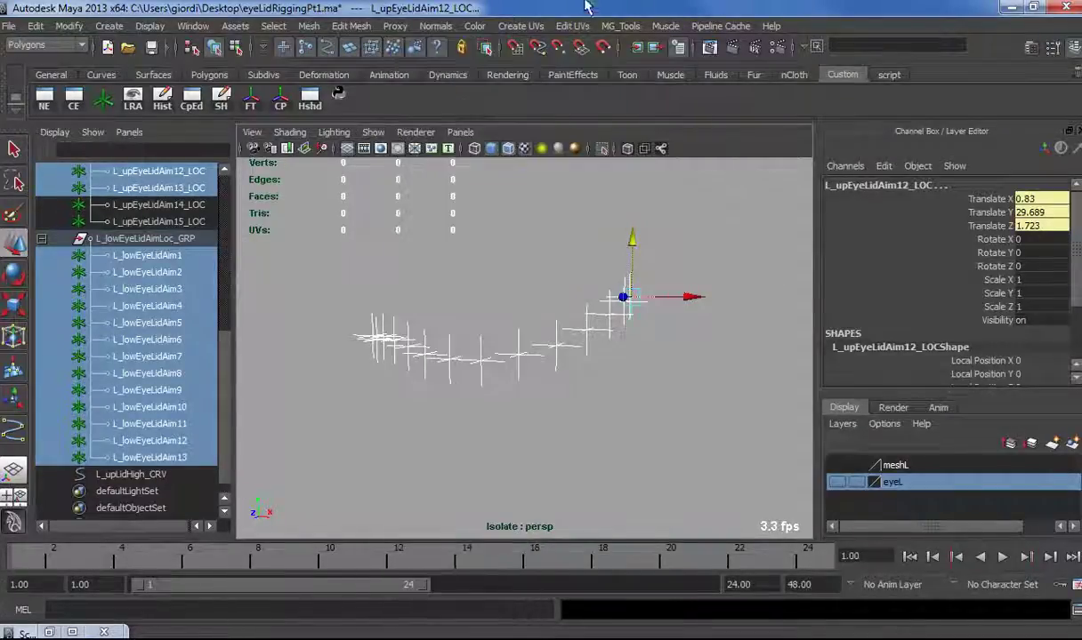
Start a linear CV curve for the lower eyelid, snapping its first three points to the locators at the inner eye corner.
click(14, 430)
alt+drag(311, 461, 489, 443)
scroll(456, 427, up, 3)
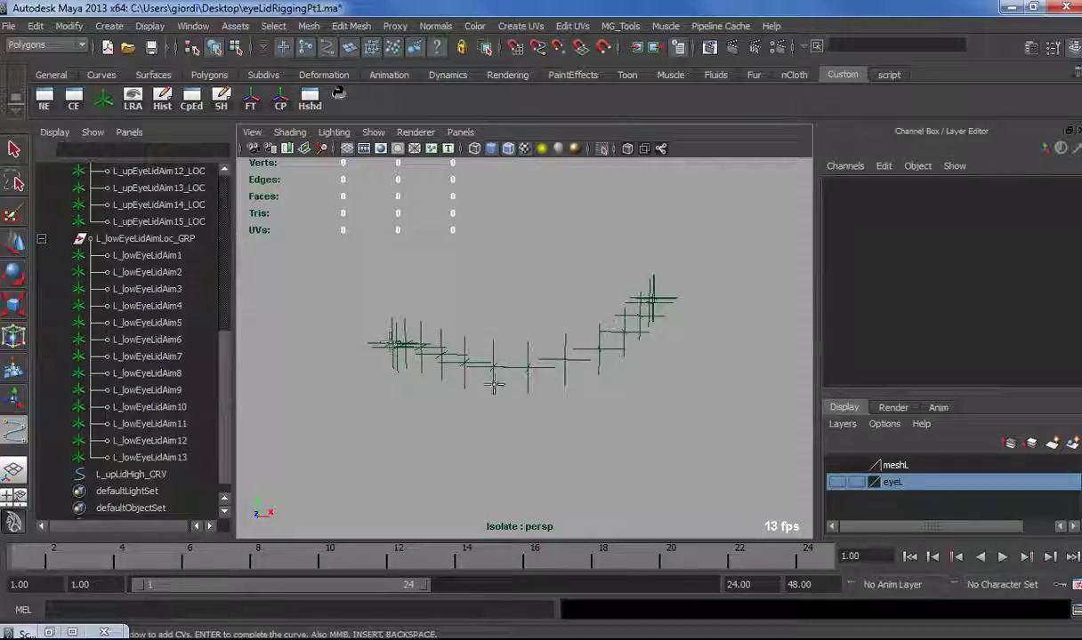
alt+drag(387, 419, 413, 438)
alt+right_drag(413, 437, 605, 456)
alt+middle_drag(385, 484, 614, 423)
alt+drag(614, 423, 582, 395)
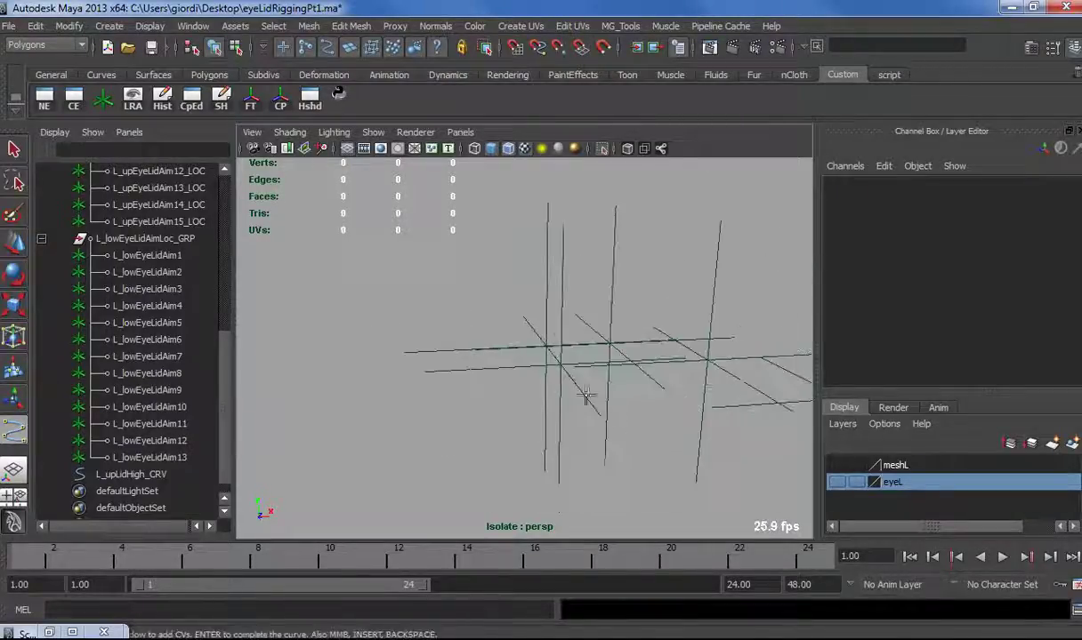
click(541, 342)
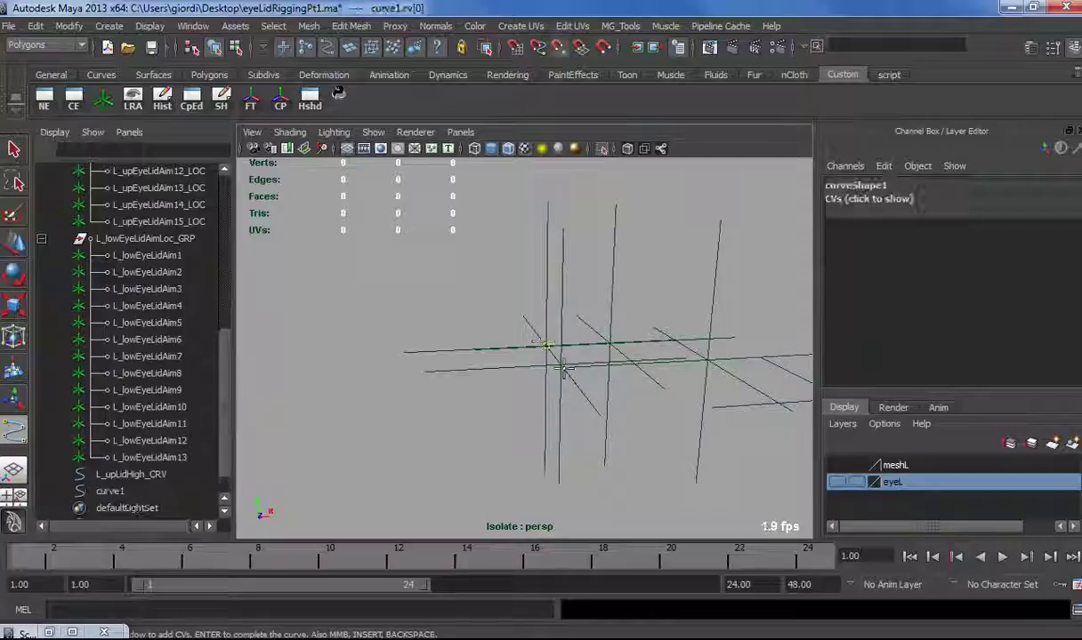
click(561, 367)
click(610, 342)
Continue the lower eyelid curve with five more points snapped to the following locators along the lid.
alt+drag(647, 423, 548, 370)
click(522, 336)
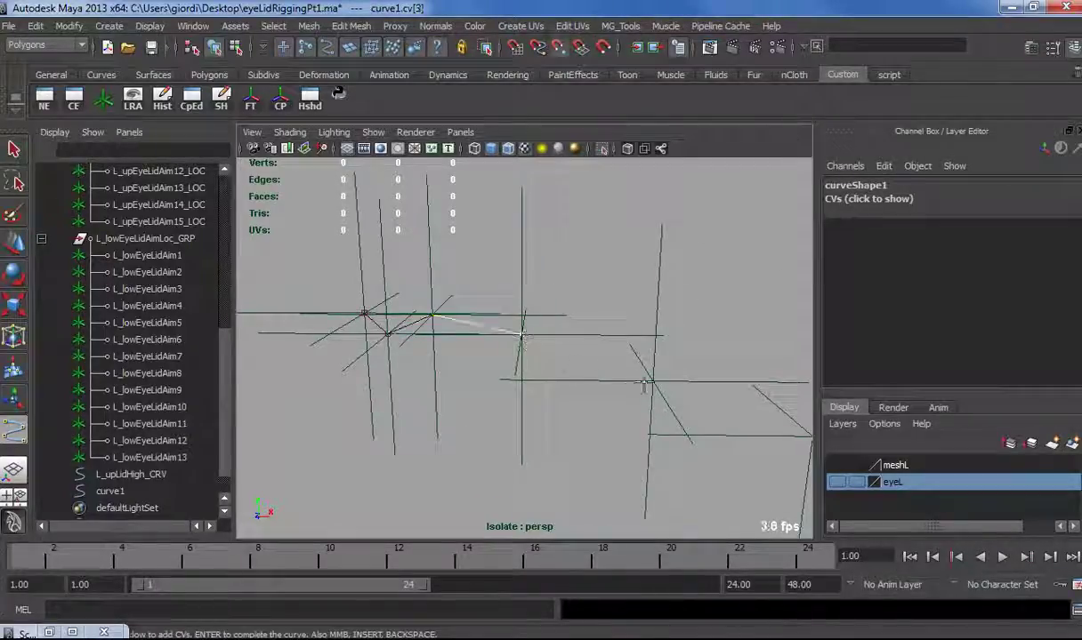
click(646, 382)
alt+drag(693, 431, 271, 277)
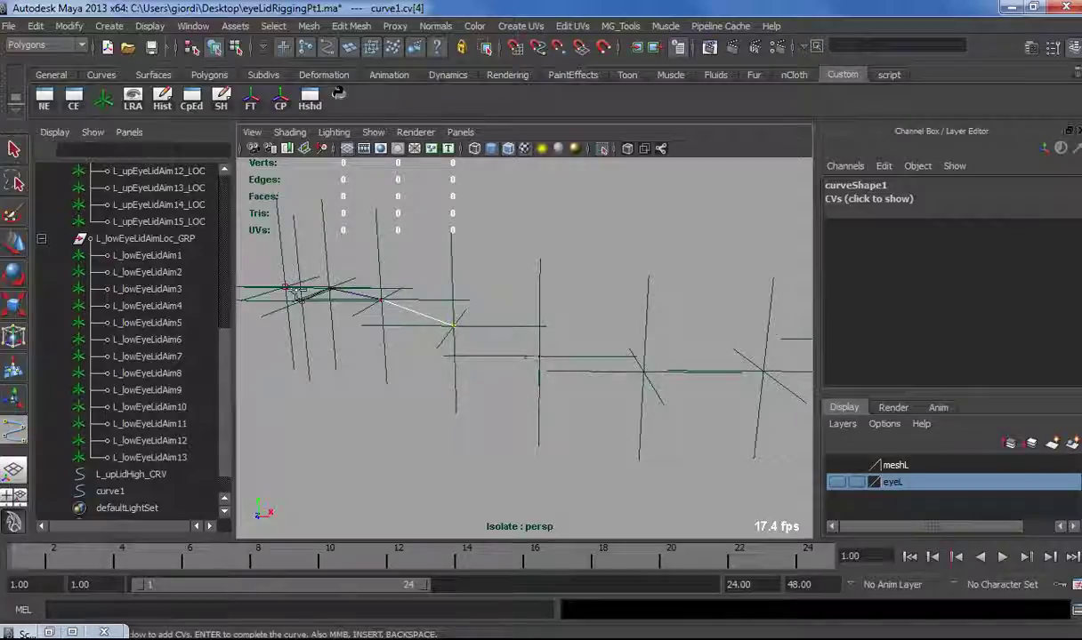
click(537, 355)
click(642, 372)
click(763, 372)
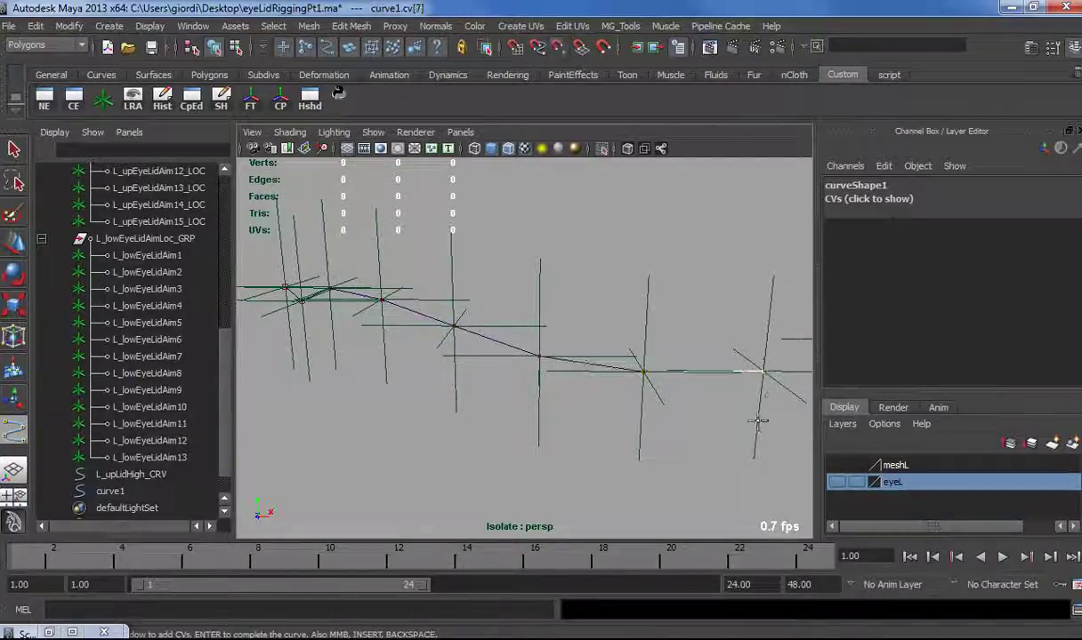
Snap the remaining lower eyelid curve points to the locators through to the outer eye corner and complete the curve.
alt+drag(748, 425, 553, 362)
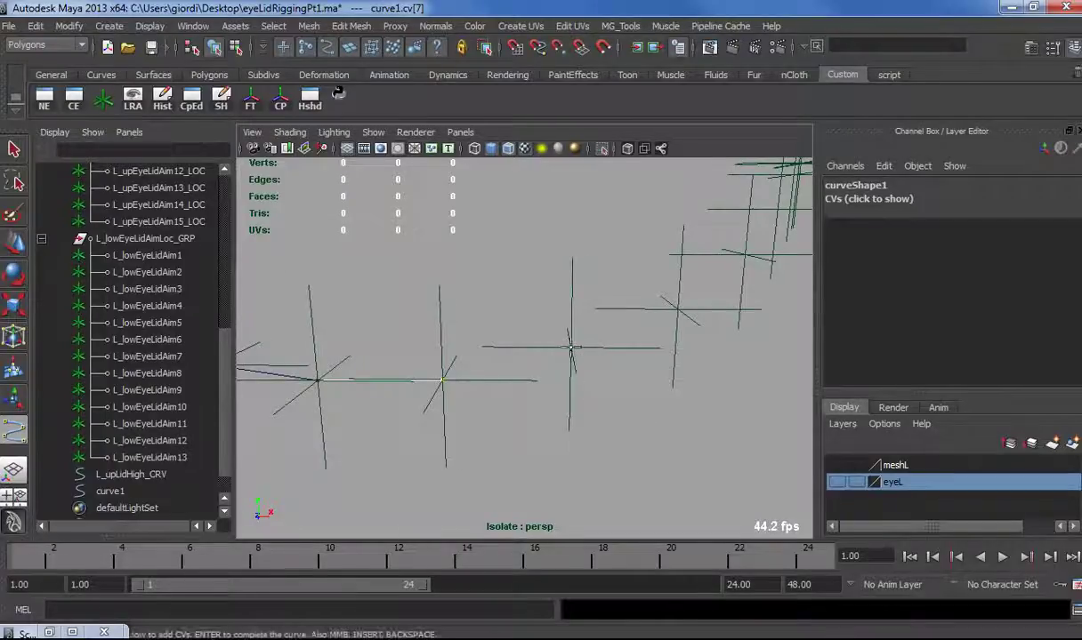
click(571, 347)
click(673, 313)
alt+drag(642, 298, 443, 427)
click(455, 436)
click(513, 374)
click(546, 330)
click(546, 331)
alt+drag(544, 373, 445, 361)
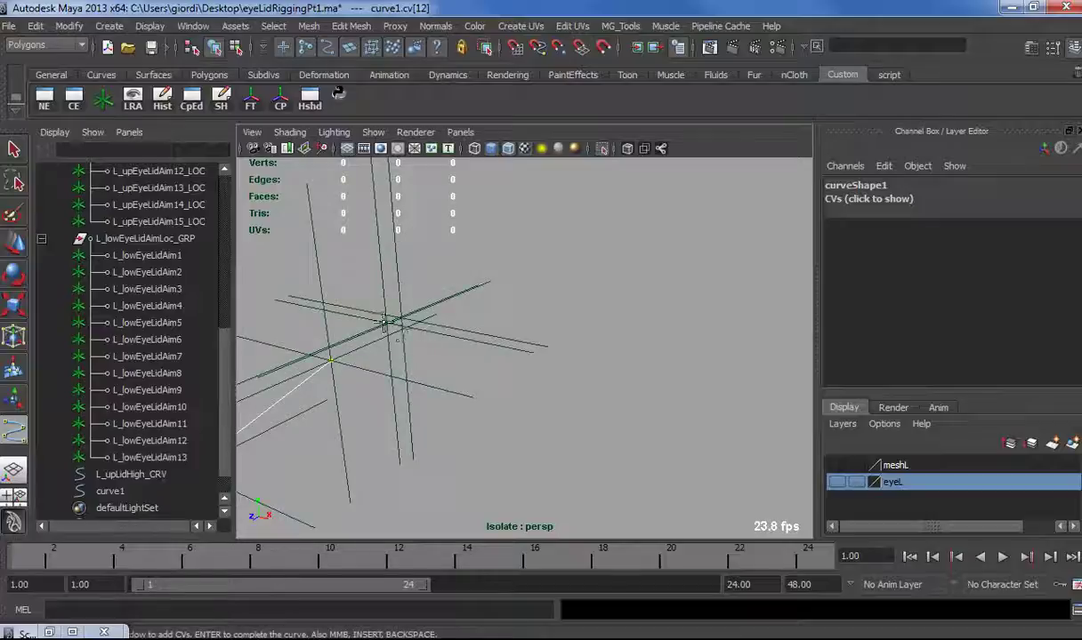
click(401, 323)
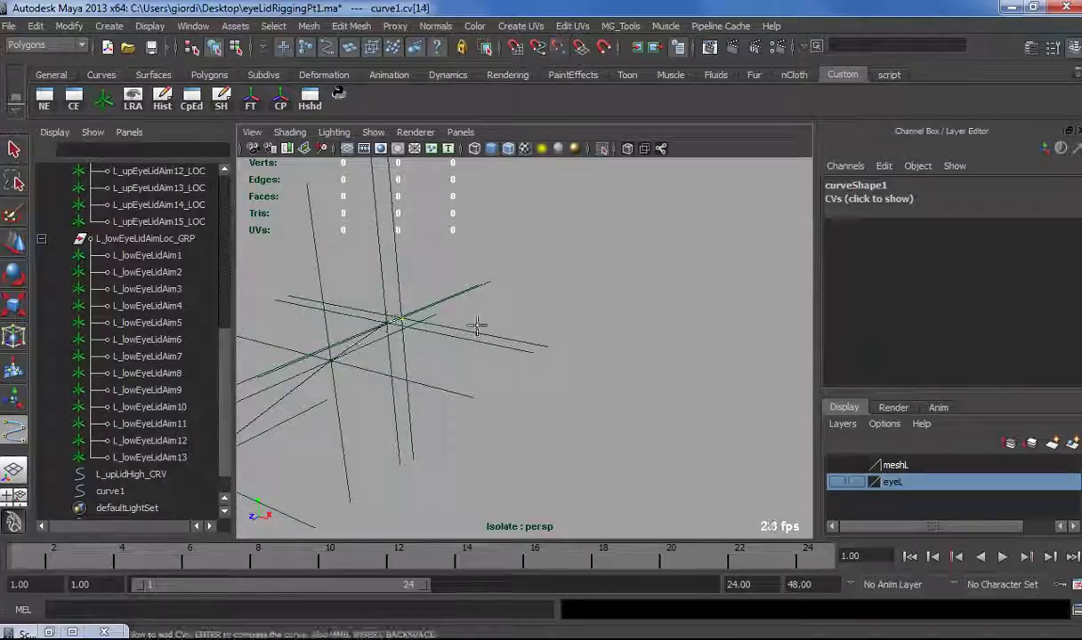
key(w)
Rename the new curve L_downLidHigh_CRV, reusing the name of the upper lid curve as the base.
scroll(473, 356, down, 5)
alt+drag(476, 370, 524, 357)
scroll(503, 415, up, 1)
alt+middle_drag(503, 415, 538, 371)
double_click(149, 475)
key(ctrl+c)
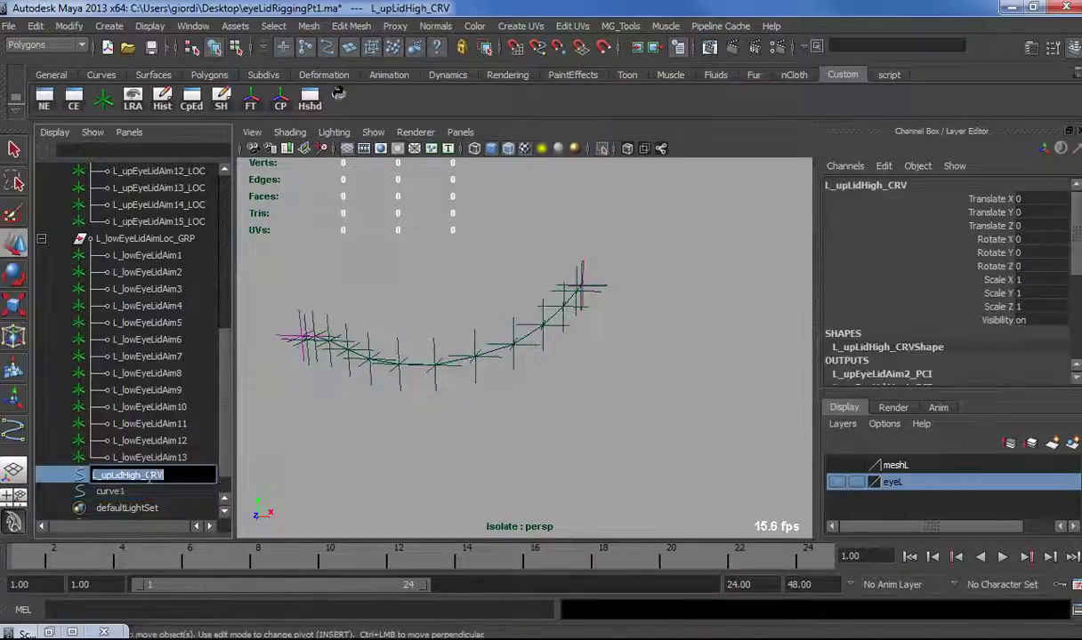
double_click(100, 492)
key(ctrl+v)
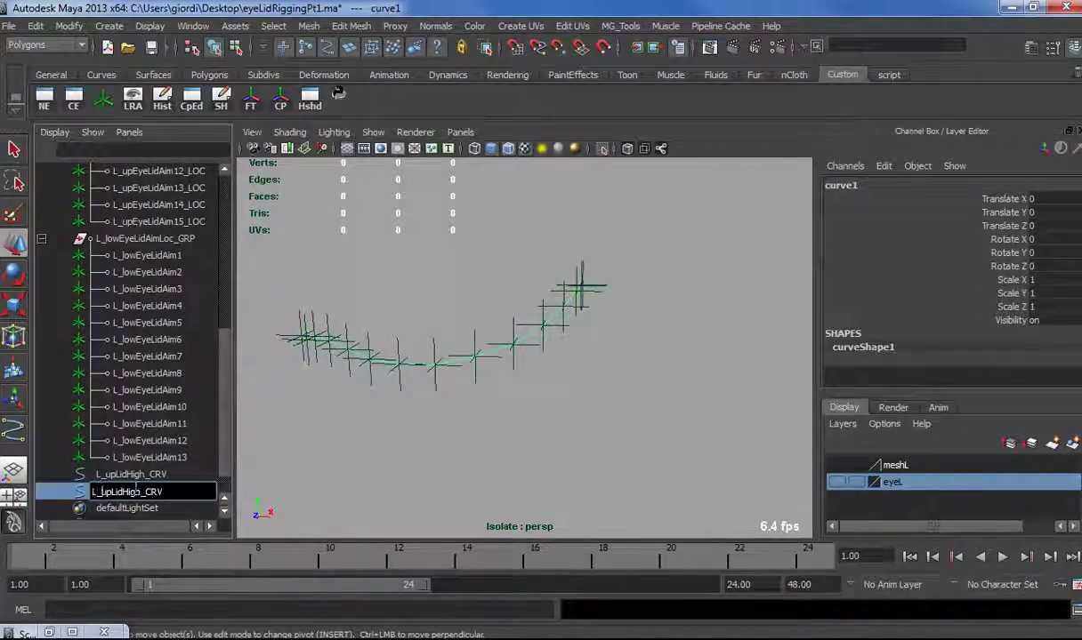
drag(100, 492, 115, 492)
text(low)
text(down)
key(Return)
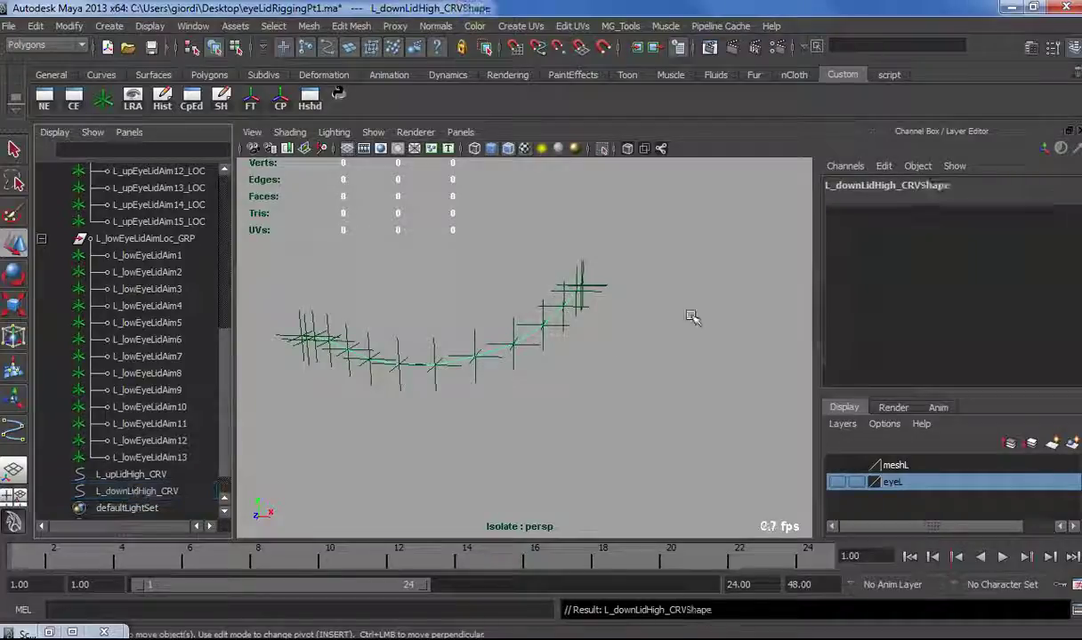
Set the crv variable in the Script Editor to "L_downLidHigh_CRVShape".
click(729, 354)
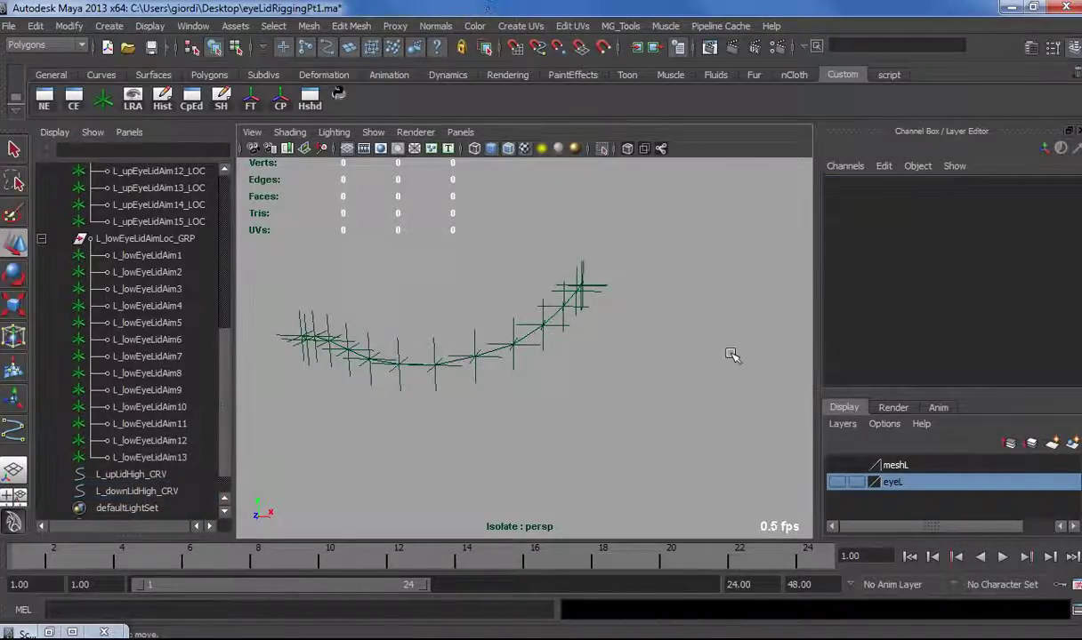
key(alt+Tab)
click(621, 342)
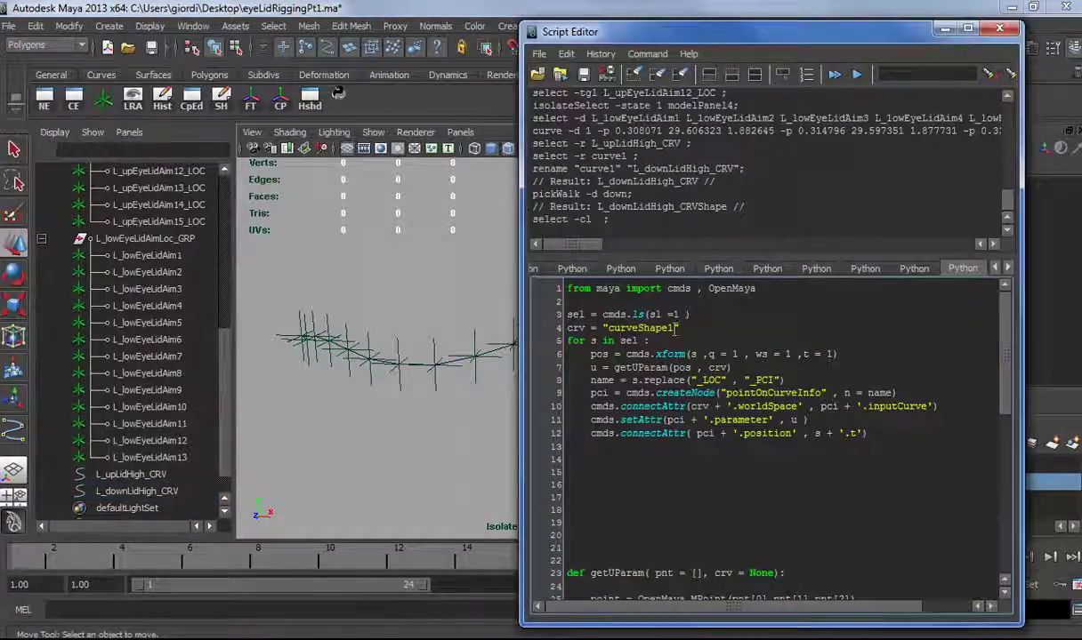
text(L_downLidHigh_CRVShape)
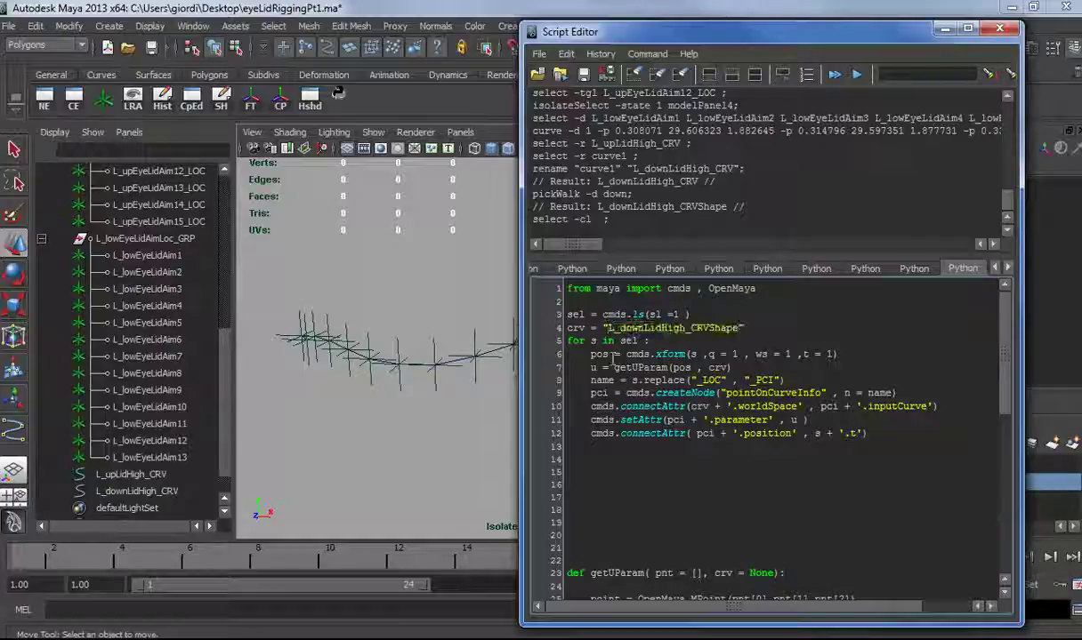
Select all the isolated locators and remove L_downLidHigh_CRV from the selection.
scroll(409, 365, down, 3)
alt+middle_drag(408, 365, 324, 342)
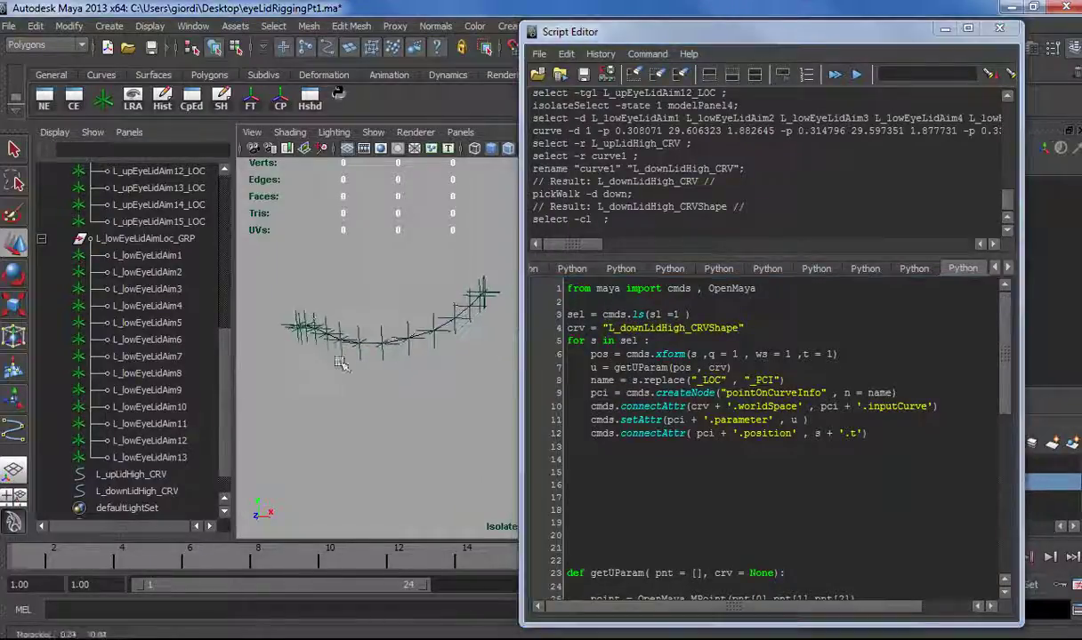
drag(500, 432, 494, 427)
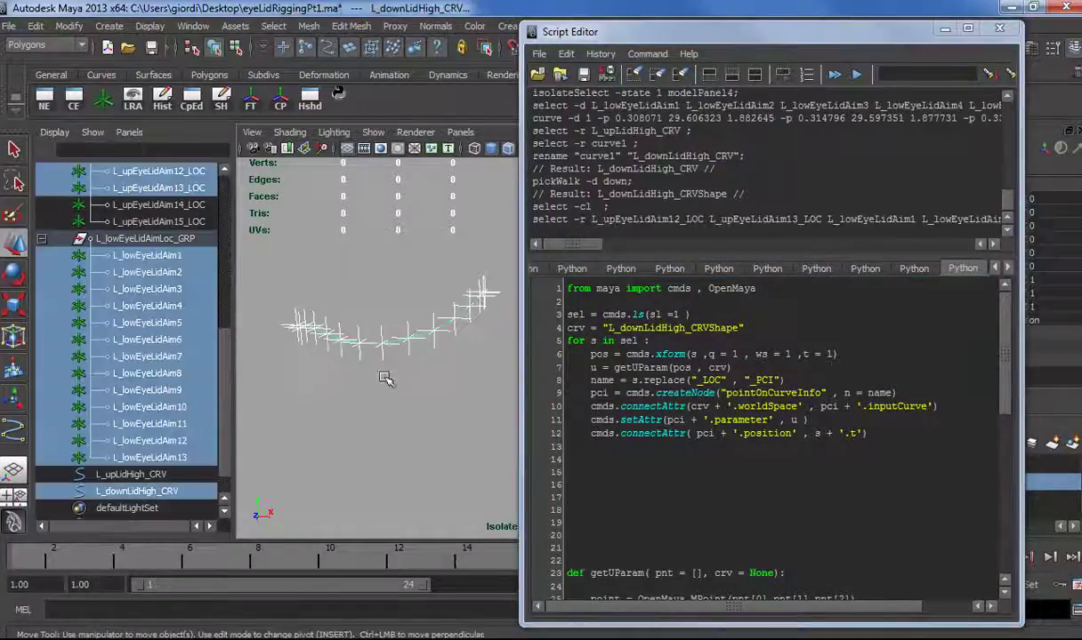
ctrl+click(142, 491)
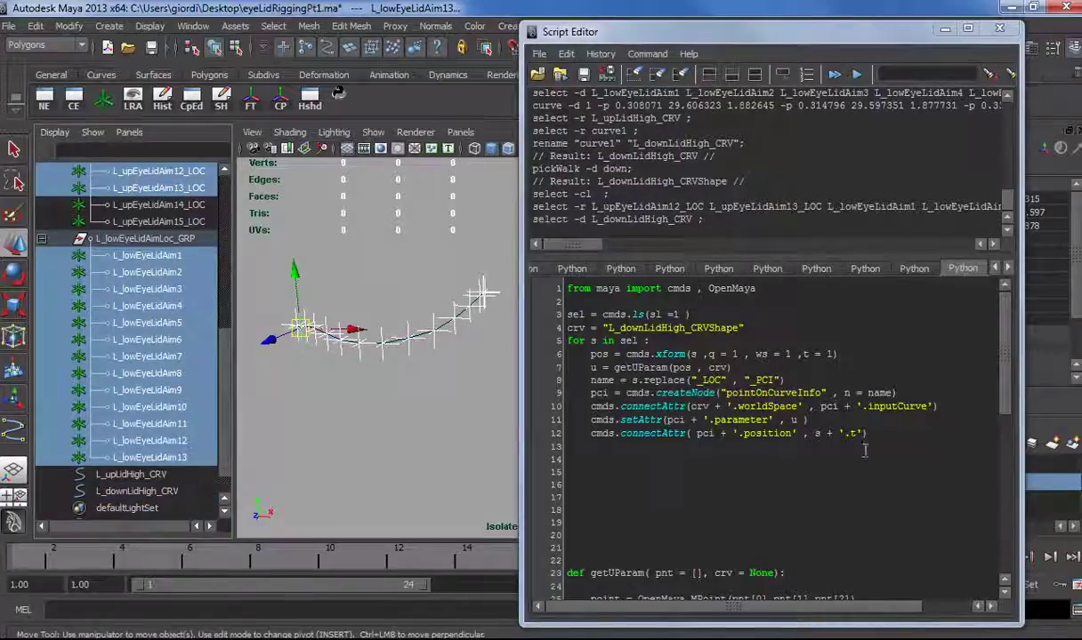
Try to run the pointOnCurveInfo script with the eye-corner locators included, and undo back to the locator selection.
drag(910, 434, 562, 286)
key(ctrl+Return)
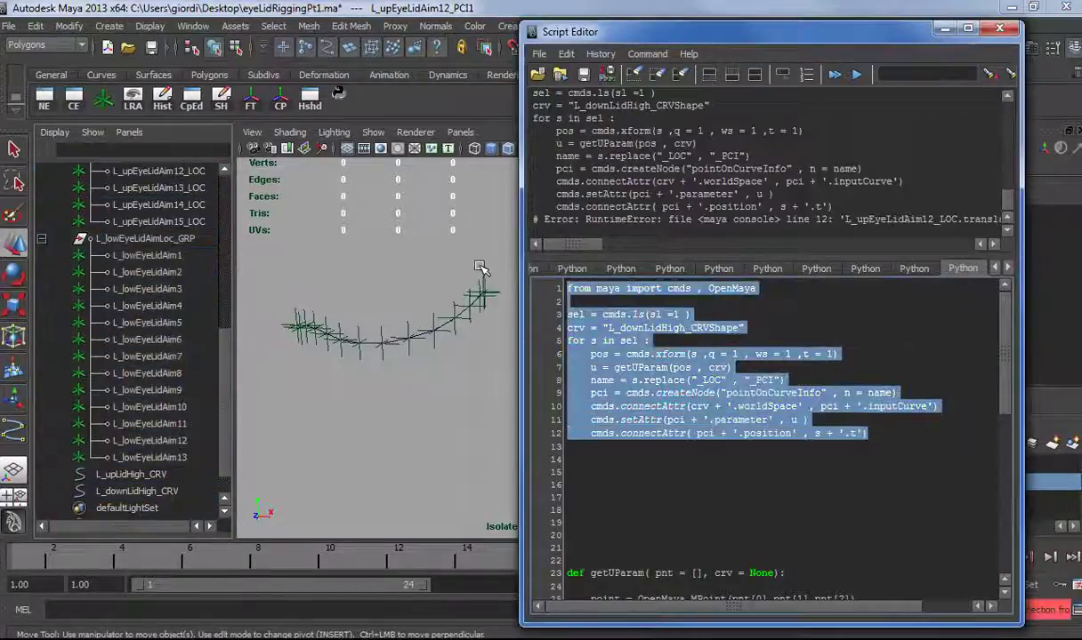
drag(577, 245, 610, 254)
click(400, 430)
key(ctrl+z)
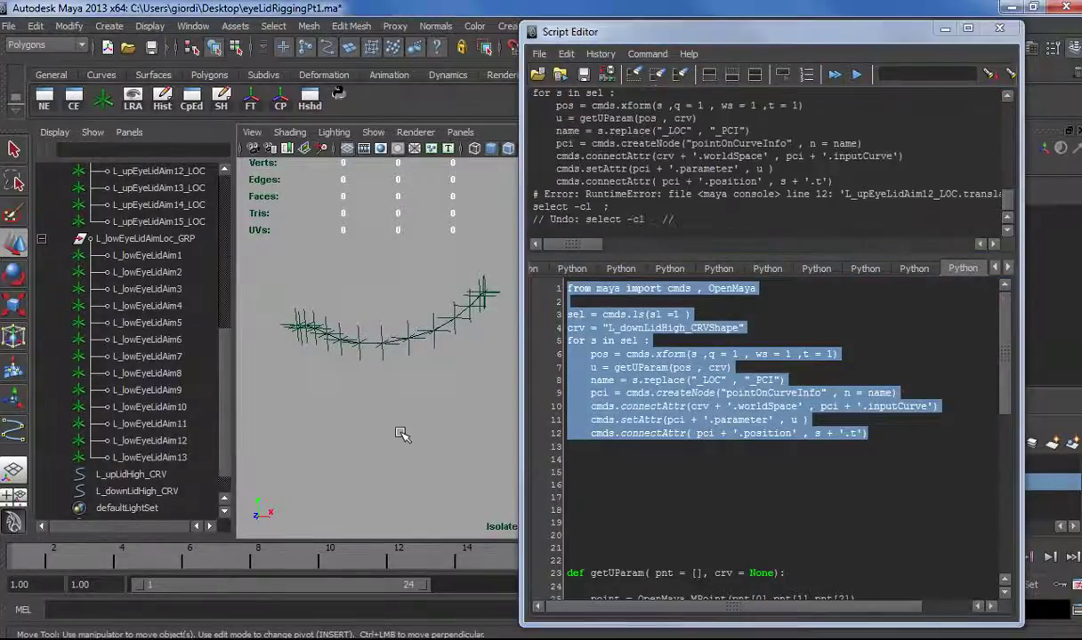
key(ctrl+z)
Deselect the eye-corner locators L_upEyeLidAim13_LOC and L_upEyeLidAim12_LOC, keeping only the lower eyelid locators selected.
alt+drag(290, 436, 281, 320)
ctrl+click(290, 322)
alt+drag(383, 372, 369, 433)
alt+middle_drag(369, 433, 380, 452)
alt+right_drag(362, 450, 376, 450)
alt+middle_drag(382, 459, 395, 459)
ctrl+click(363, 471)
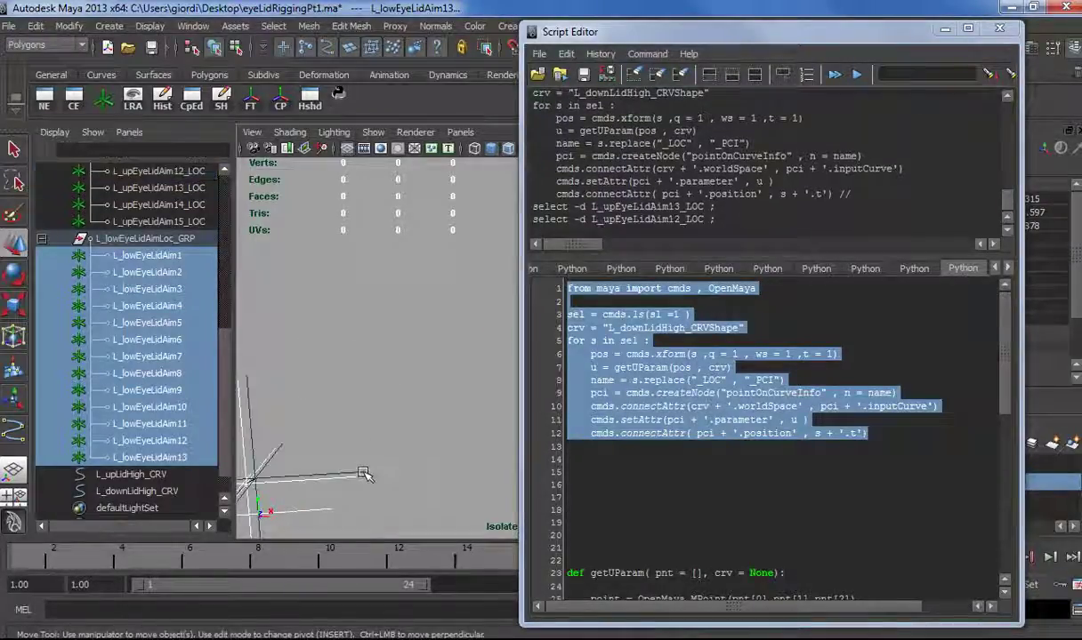
Run script lines 1 to 12 on L_lowEyeLidAim1 through L_lowEyeLidAim13 and minimize the Script Editor.
drag(950, 448, 561, 287)
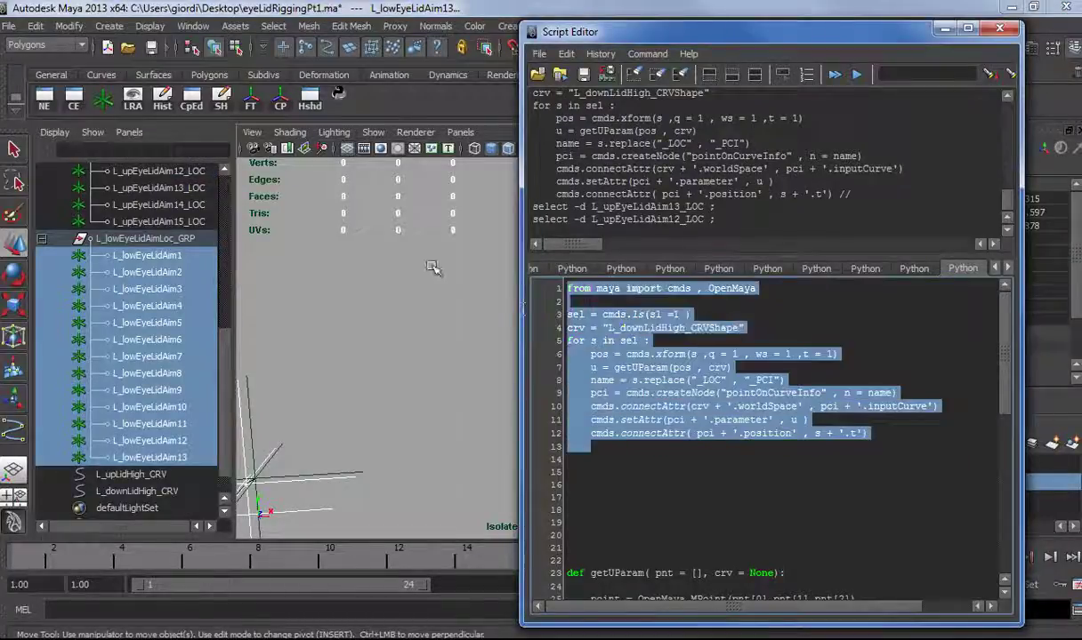
key(ctrl+Return)
click(943, 28)
Try adjusting the control vertices of L_downLidHigh_CRV to test the locator connections, and undo the change.
alt+right_drag(694, 347, 582, 356)
alt+middle_drag(629, 356, 729, 303)
alt+right_drag(569, 355, 637, 358)
click(492, 425)
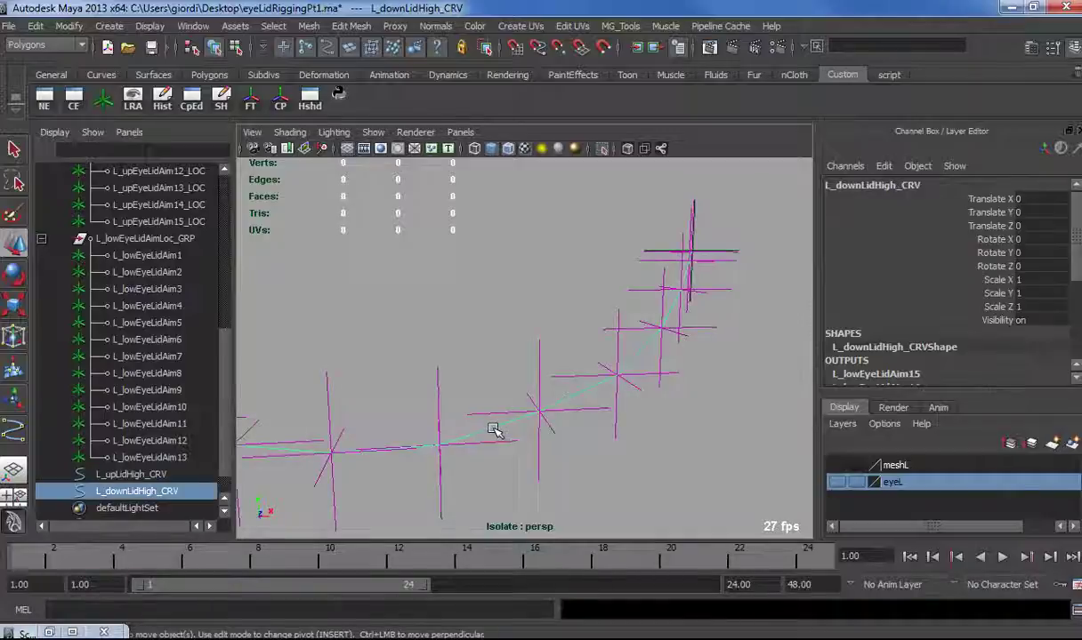
right_drag(495, 429, 412, 428)
drag(386, 401, 422, 291)
key(z)
Return the lower lid curve to object mode, reselect L_downLidHigh_CRV and turn off the isolated view.
scroll(469, 397, down, 5)
click(388, 394)
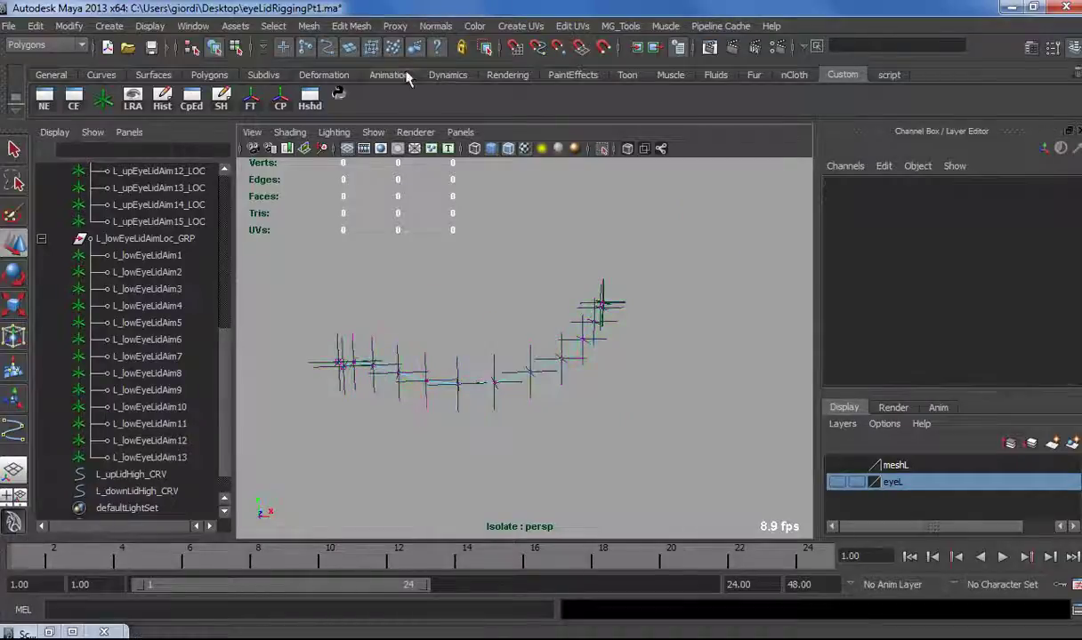
right_click(378, 349)
click(366, 383)
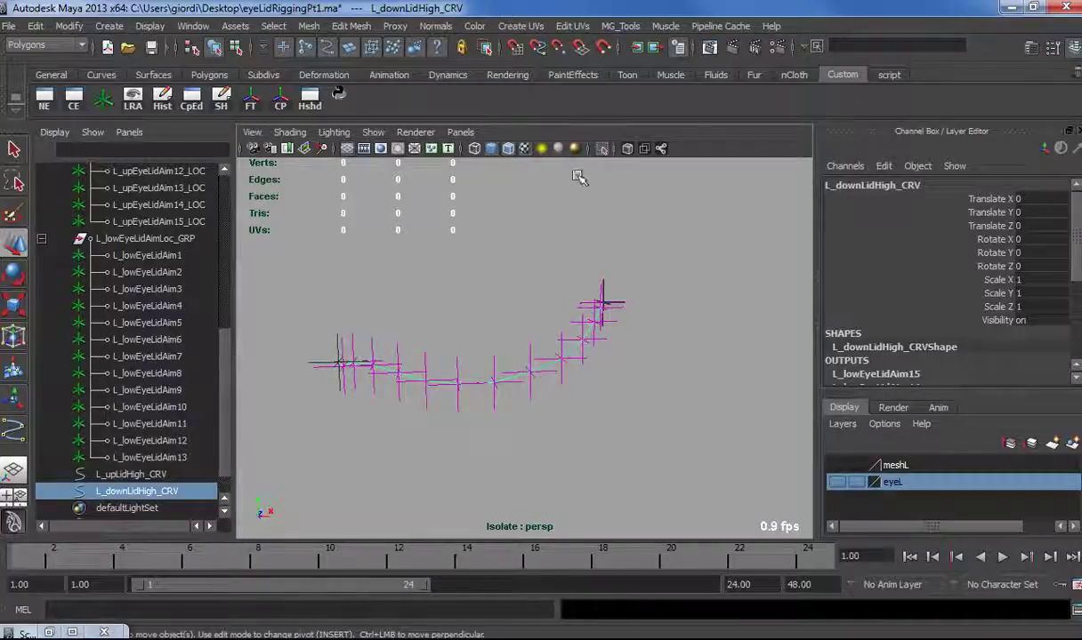
click(602, 148)
alt+drag(608, 249, 464, 347)
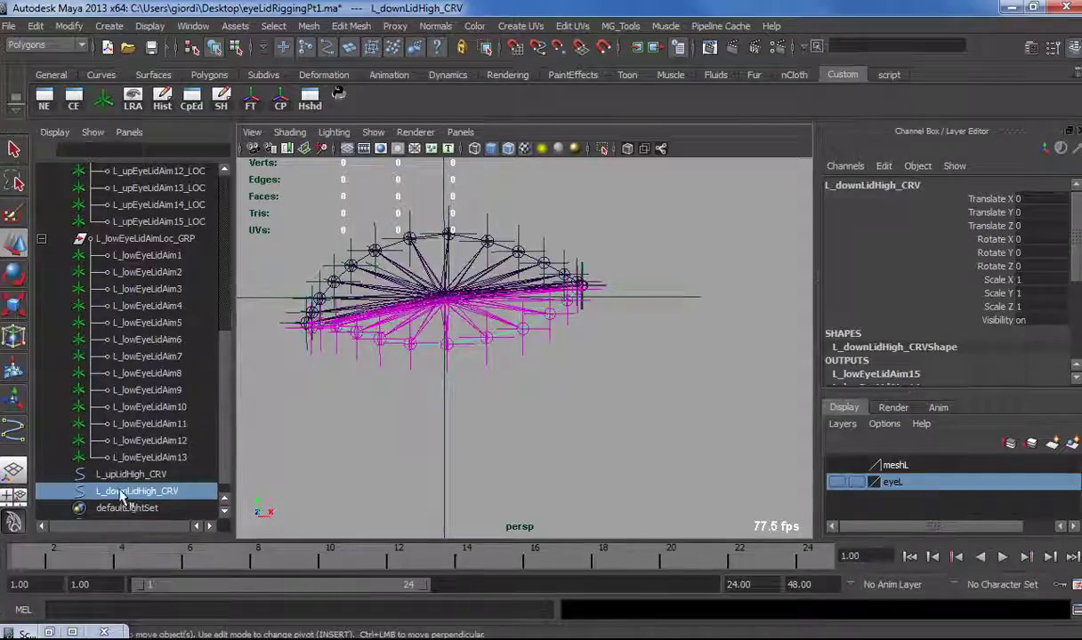
Test the lower lid rig by shifting L_downLidHigh_CRV along Translate Y, and undo each shift.
click(988, 212)
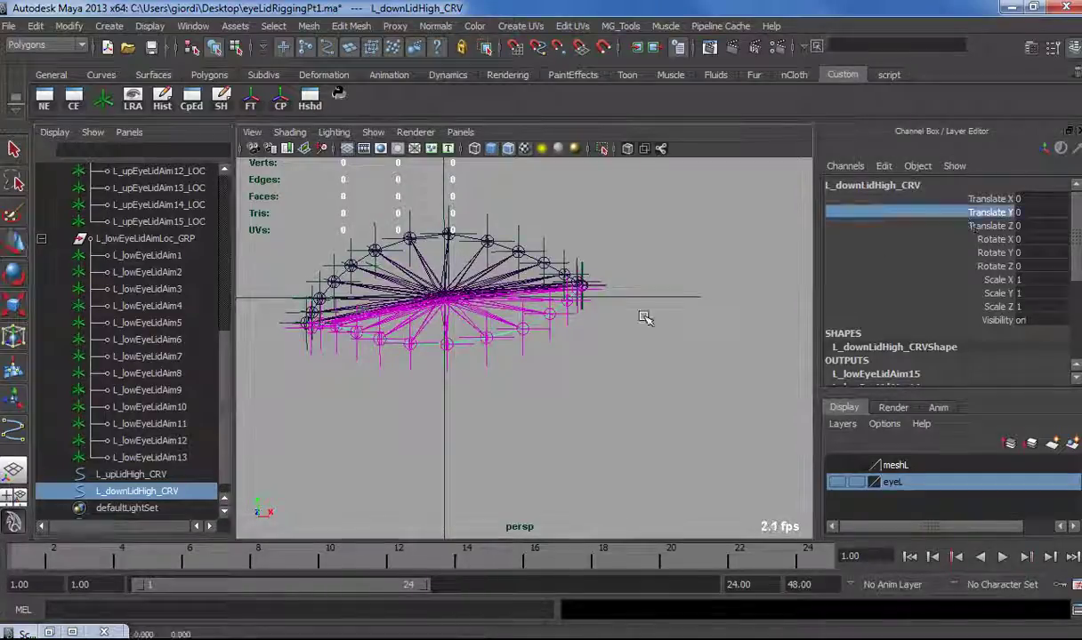
middle_drag(645, 317, 544, 345)
key(ctrl+z)
key(ctrl+z)
key(ctrl+z)
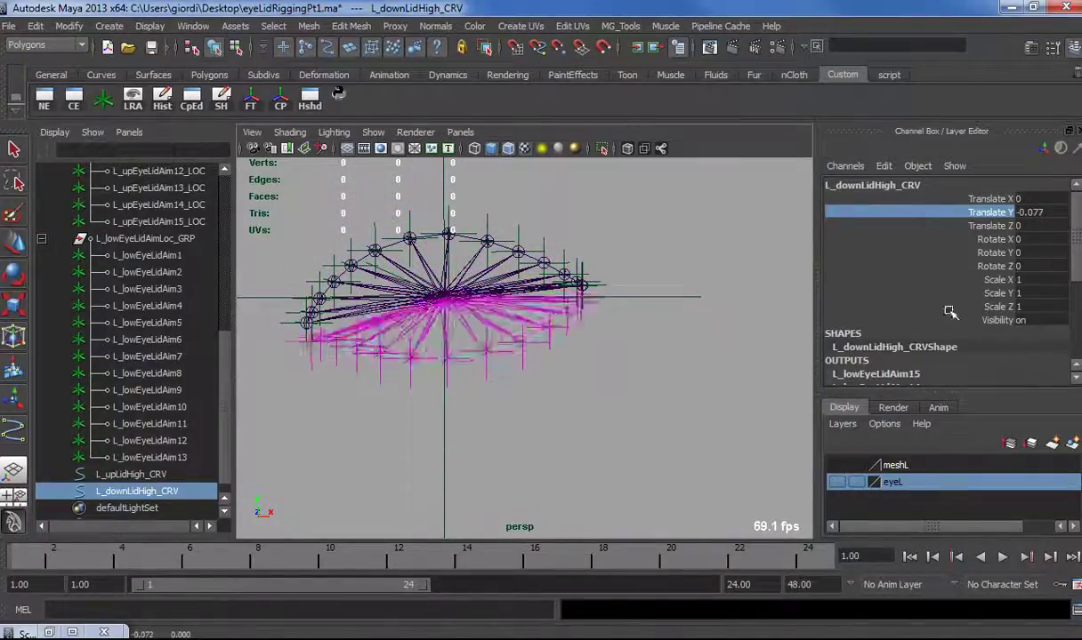
middle_drag(821, 286, 544, 365)
key(ctrl+z)
Examine the upper and lower eyelid joints, locators and curves from several angles, including both eye corners.
mouse_move(551, 423)
alt+mouse_down()
mouse_move(662, 439)
mouse_move(558, 436)
alt+mouse_up()
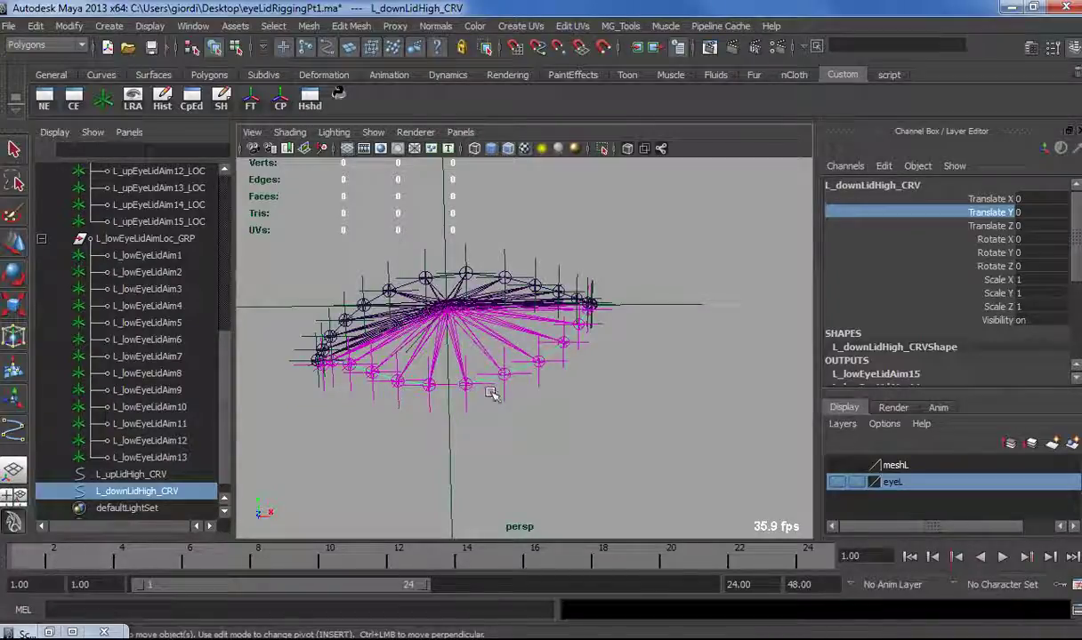
alt+drag(443, 422, 494, 446)
alt+right_drag(495, 447, 536, 449)
alt+middle_drag(537, 449, 597, 439)
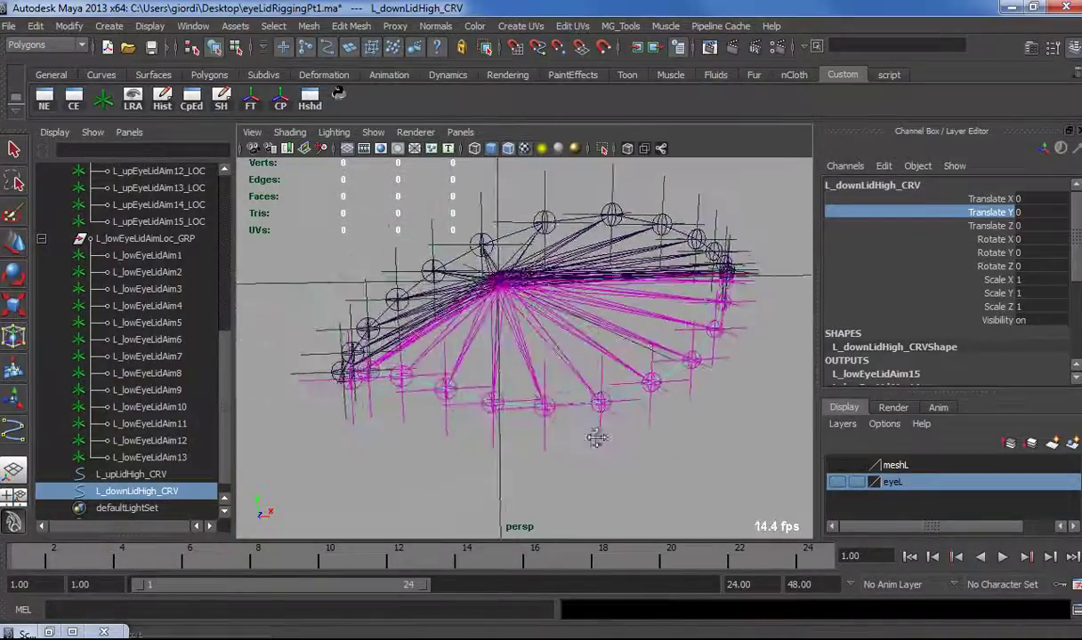
alt+drag(638, 183, 572, 360)
scroll(572, 359, down, 3)
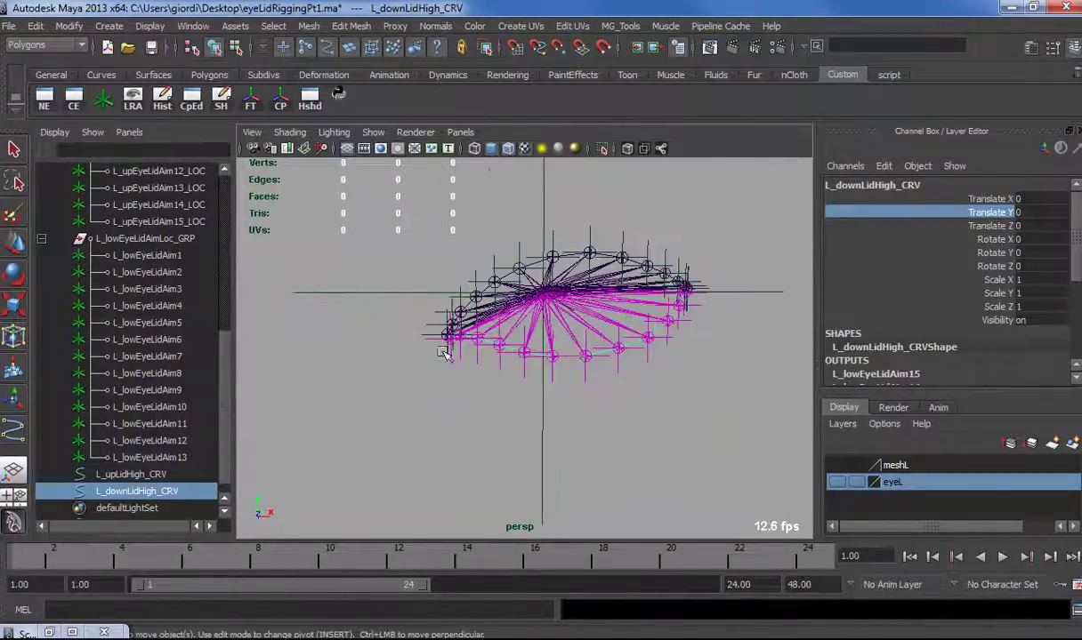
alt+drag(506, 263, 410, 310)
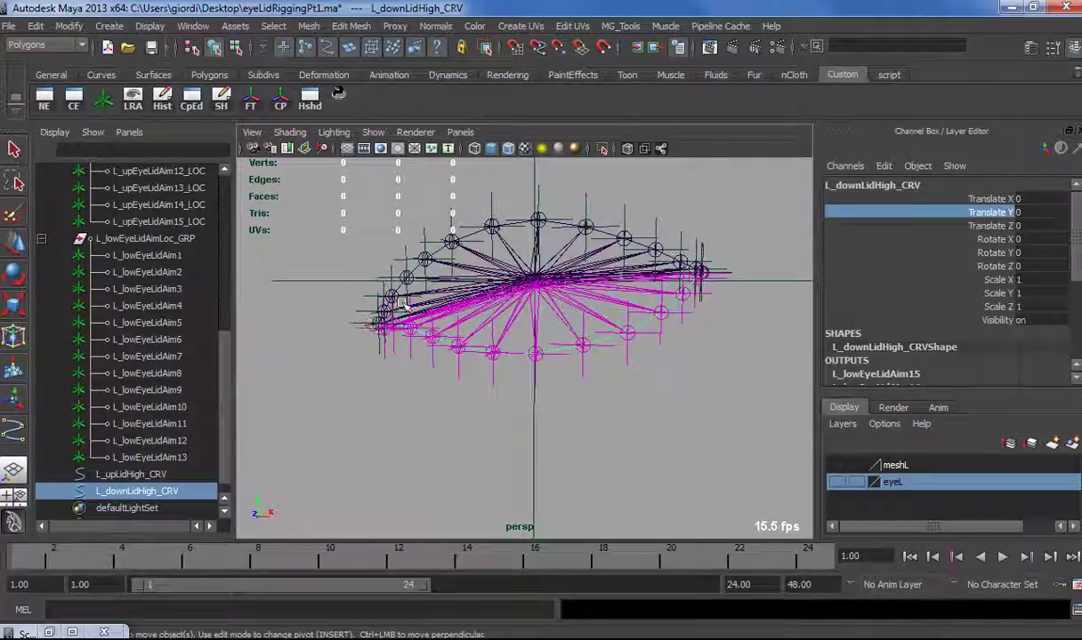
alt+drag(667, 257, 641, 307)
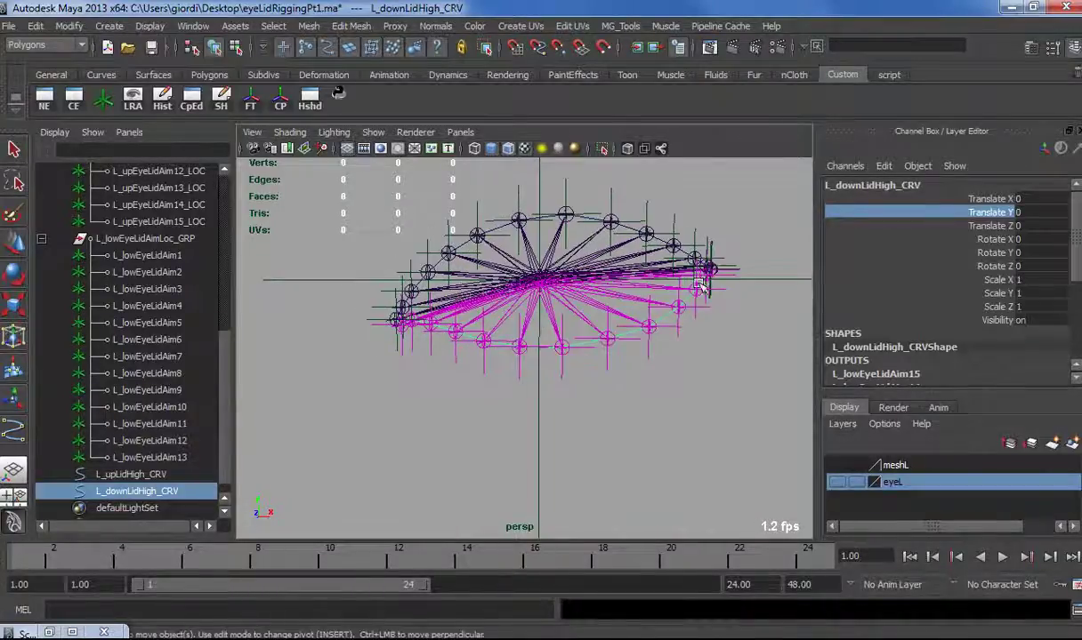
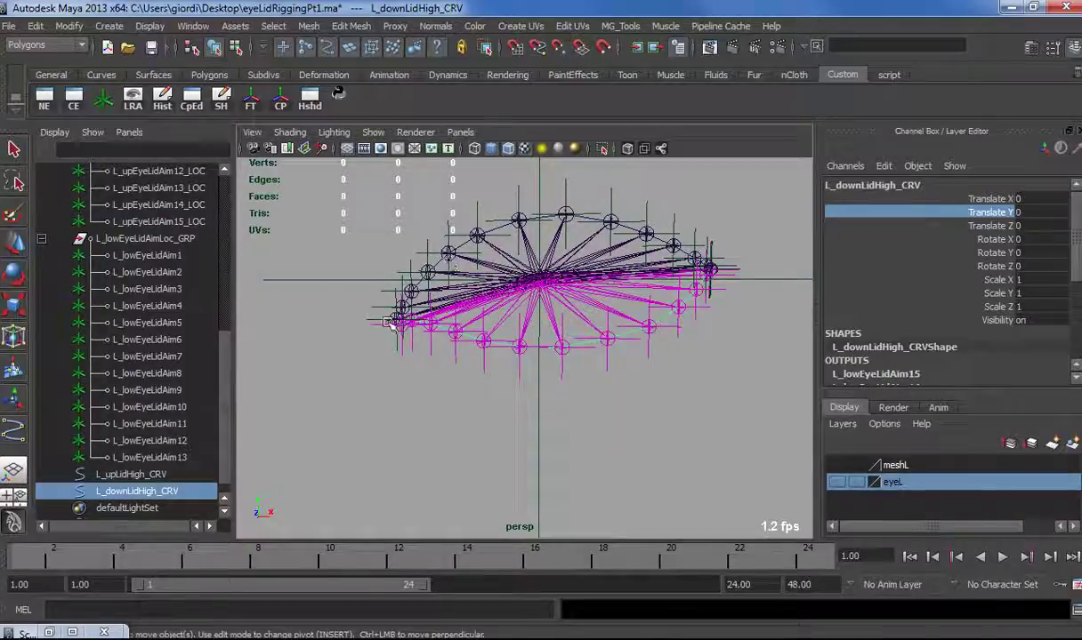
Hide the joints in the perspective view so the eyelid locators and curves are clear.
alt+drag(416, 310, 435, 321)
alt+right_drag(447, 328, 519, 342)
click(373, 132)
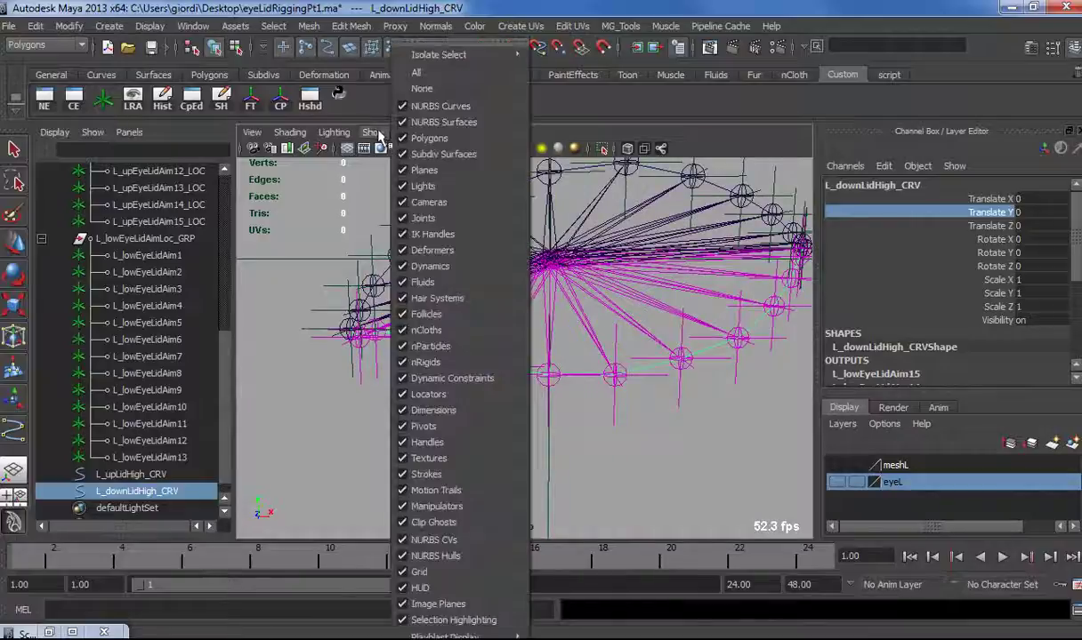
click(425, 218)
alt+drag(591, 284, 269, 147)
Set the CV Curve Tool's curve degree to 3 Cubic and close its settings.
click(14, 430)
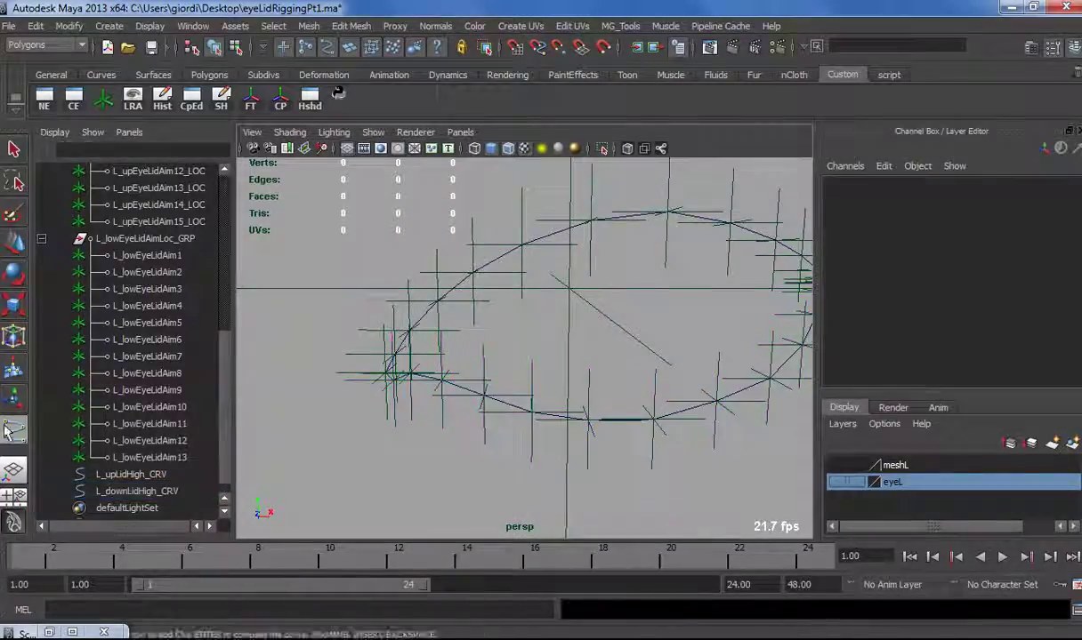
double_click(14, 431)
drag(767, 18, 708, 45)
click(575, 121)
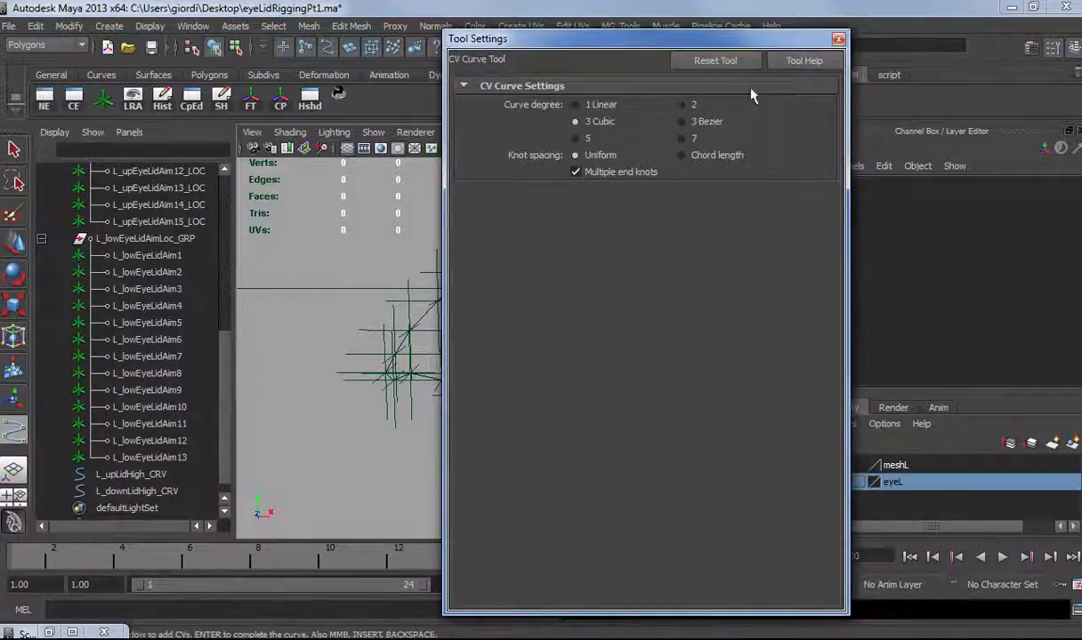
click(840, 39)
Show the meshL layer to check the eyelid geometry at the eye corner, and hide the layer again.
scroll(623, 240, up, 6)
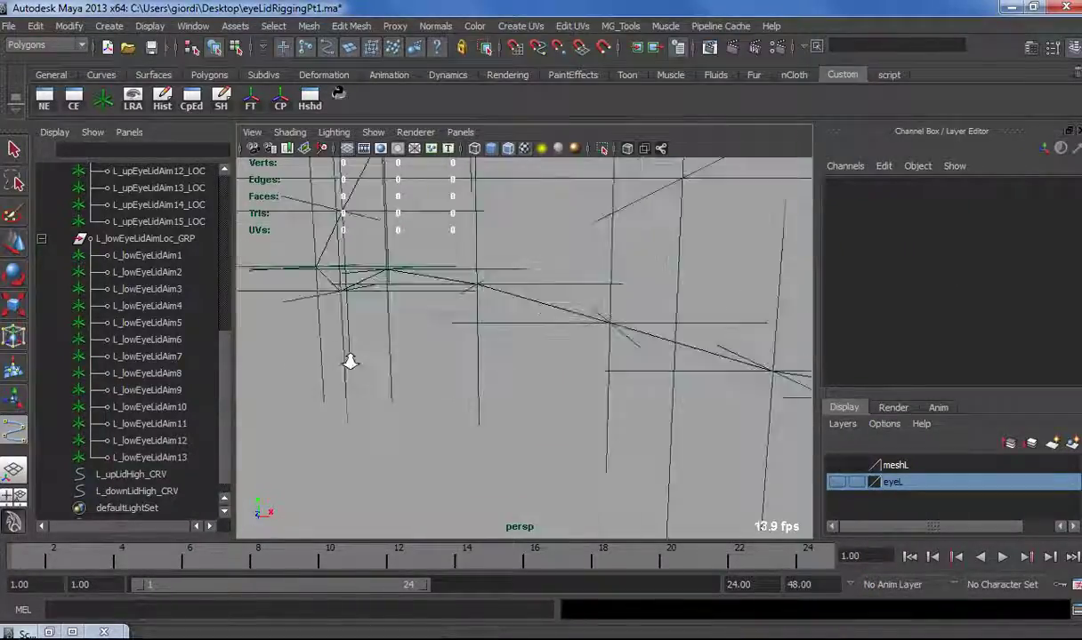
scroll(350, 362, up, 3)
click(836, 465)
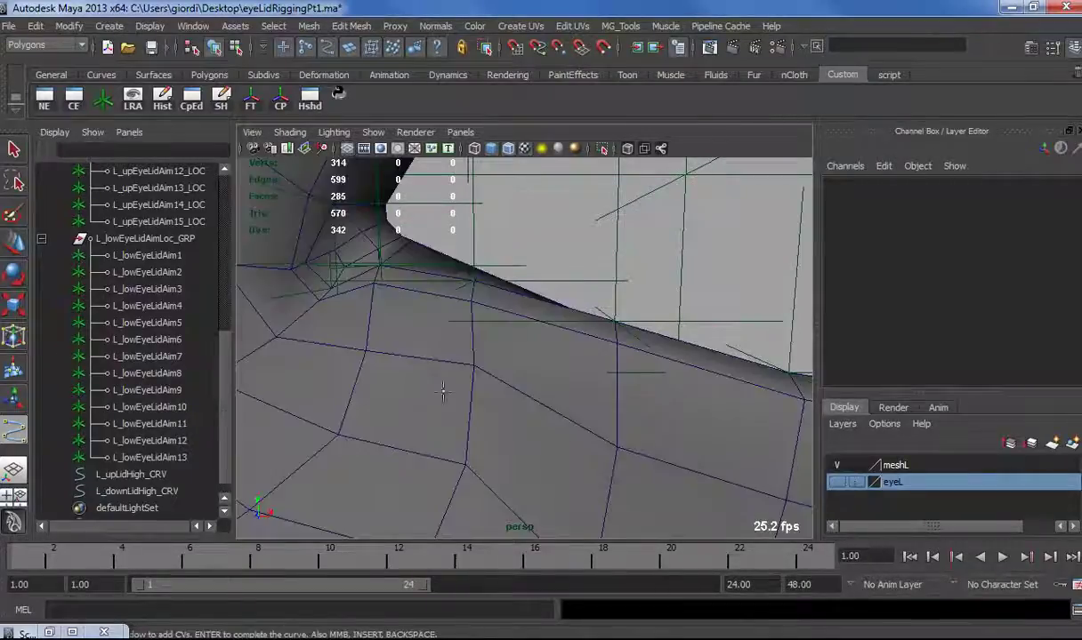
alt+middle_drag(443, 391, 452, 387)
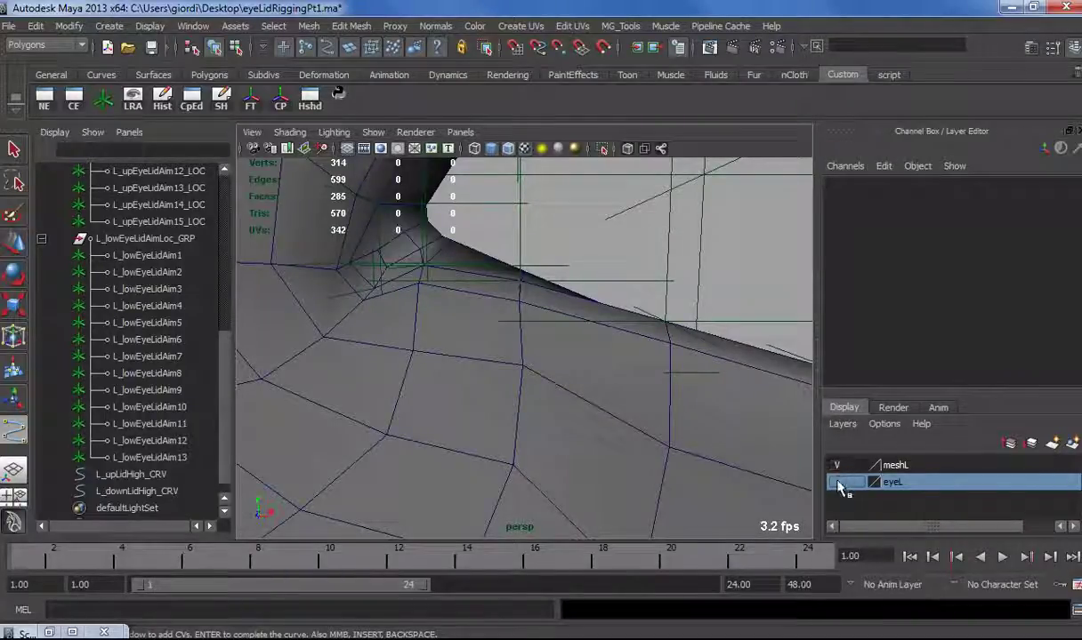
click(835, 466)
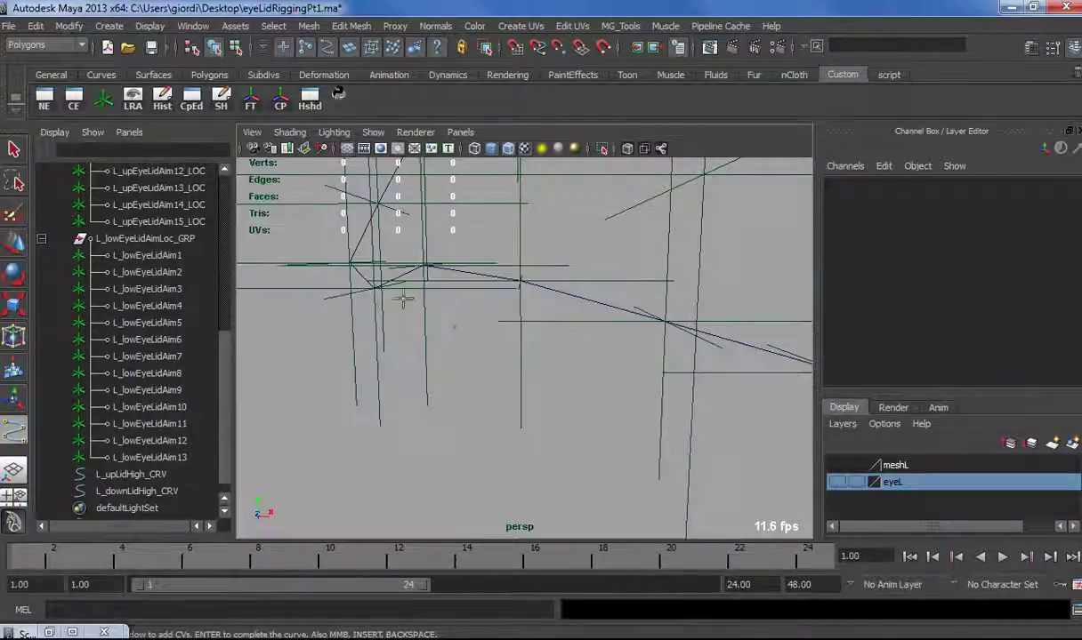
Draw a five-CV cubic curve along the upper eyelid from corner to corner, snapping each CV to the linear curve's points, and finish it.
key(v)
click(350, 264)
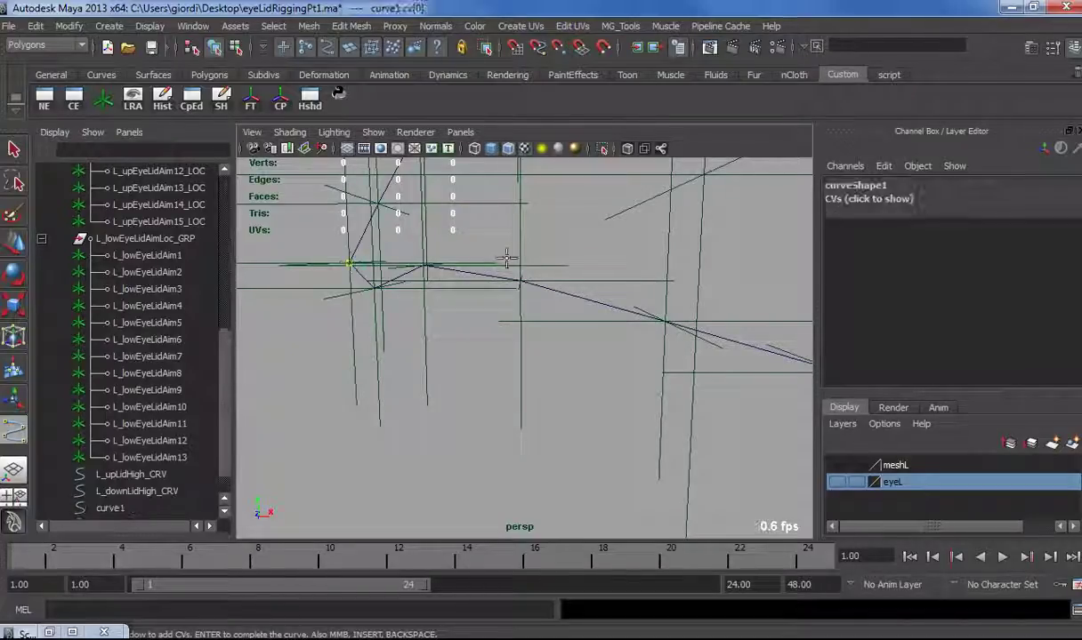
alt+middle_drag(507, 256, 486, 346)
scroll(485, 346, down, 8)
alt+drag(466, 338, 468, 319)
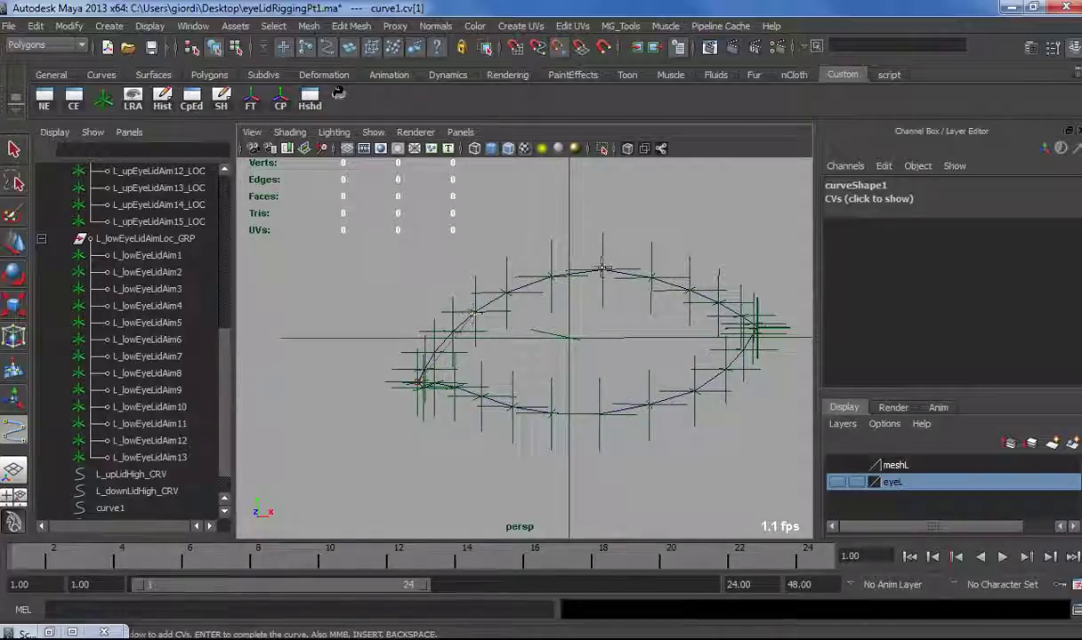
mouse_move(630, 313)
alt+mouse_down()
mouse_move(637, 322)
mouse_move(617, 326)
mouse_move(628, 313)
alt+mouse_up()
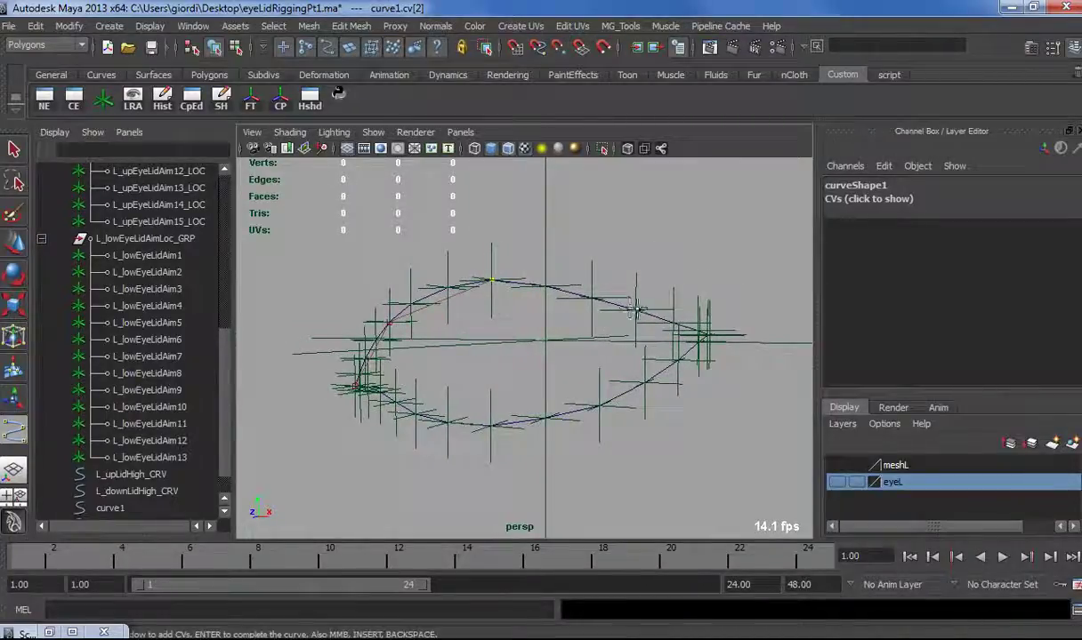
click(635, 310)
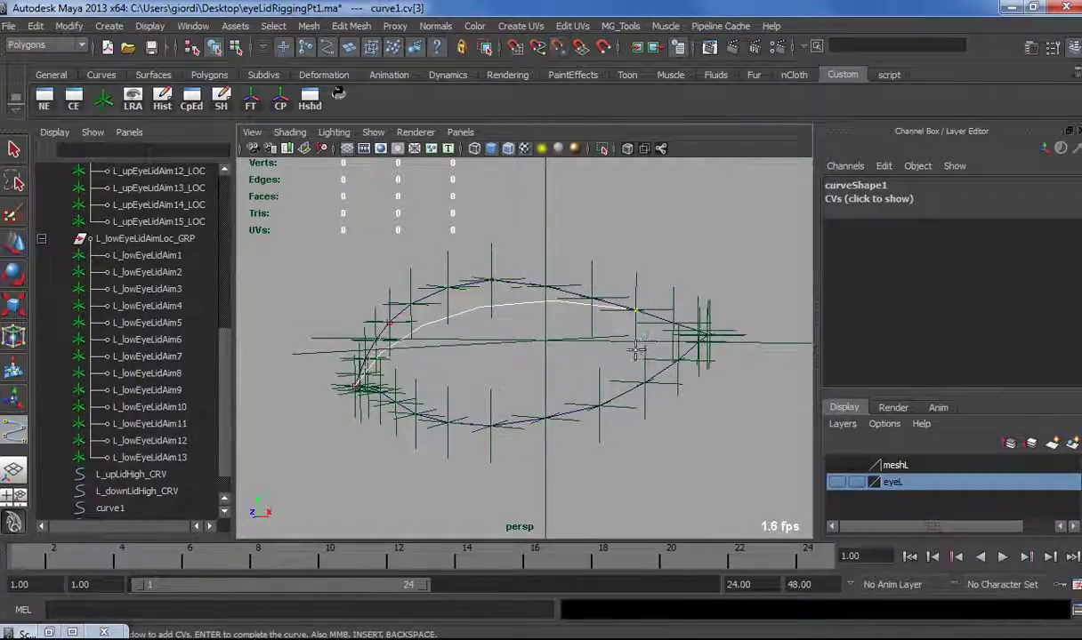
alt+drag(630, 351, 605, 370)
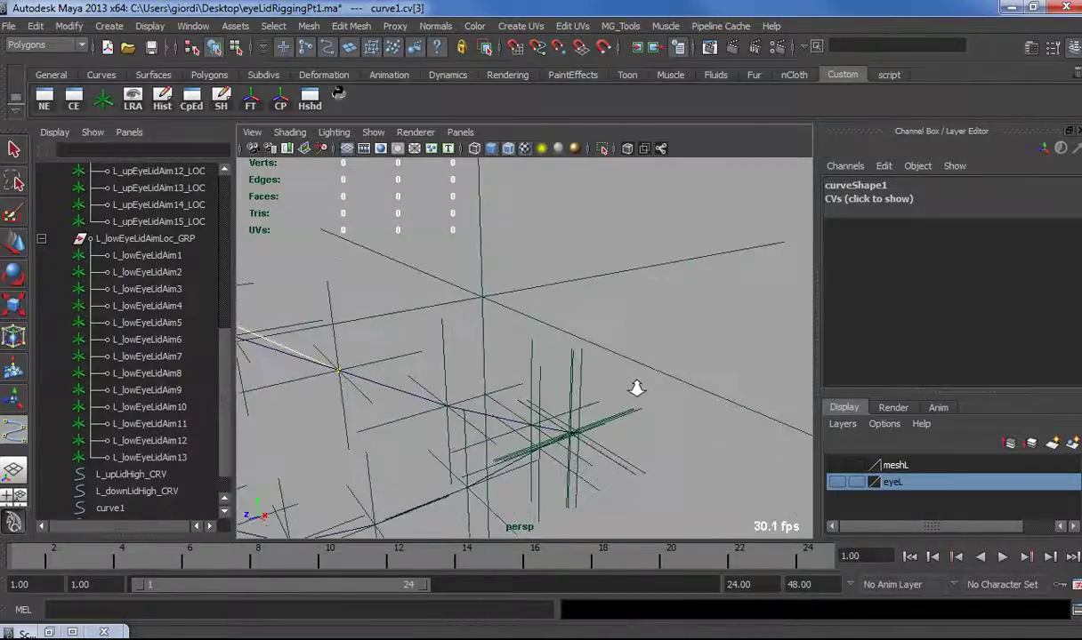
click(569, 414)
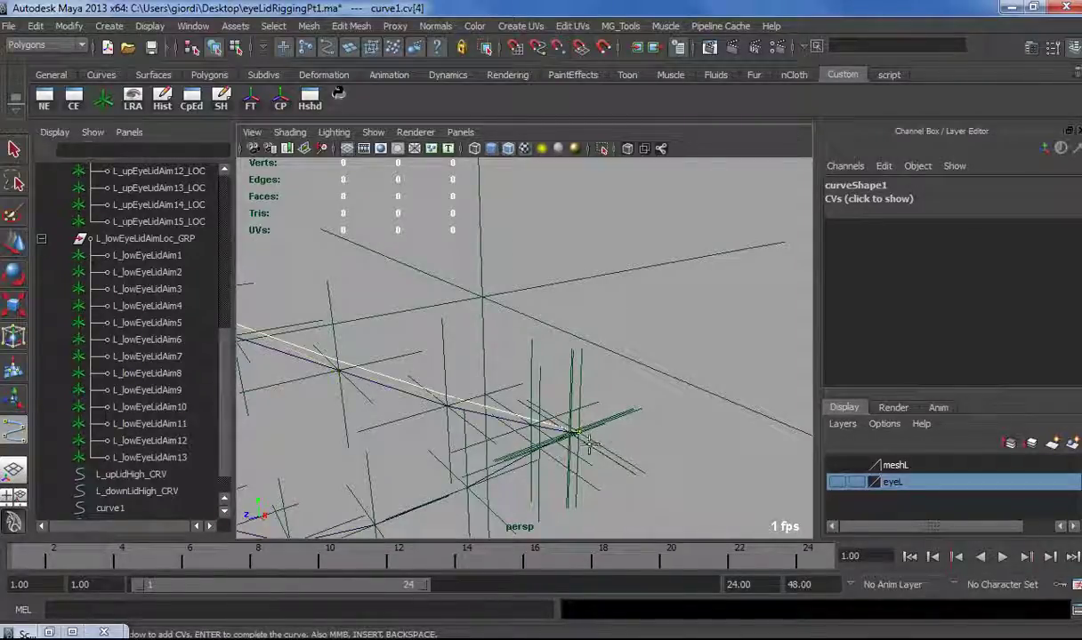
alt+drag(589, 442, 572, 386)
key(Return)
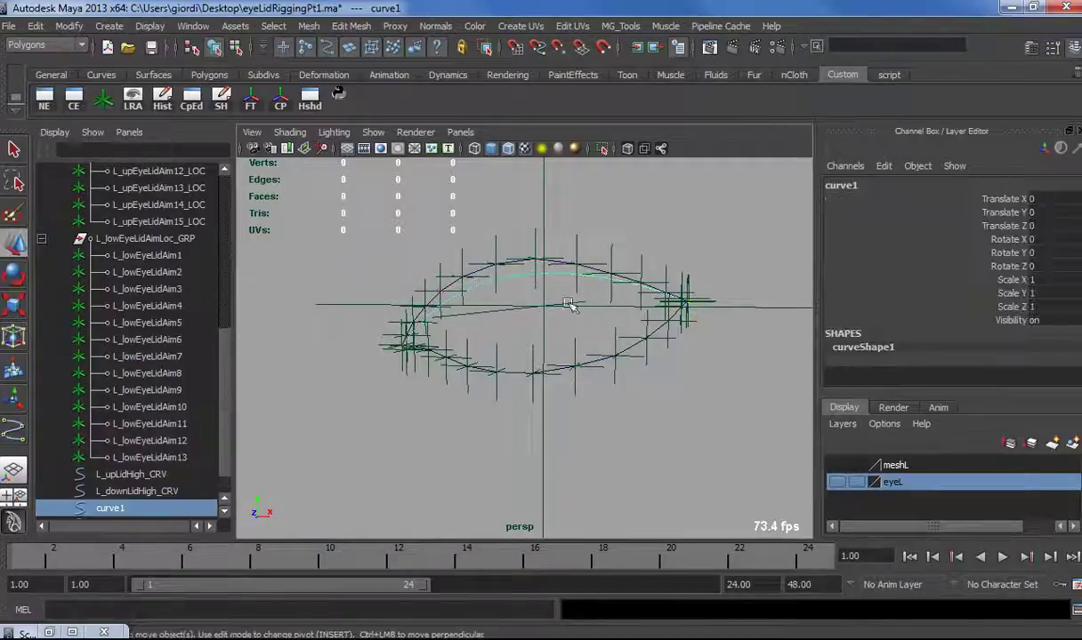
Raise the new curve's middle CV above the upper lid and move the CV near the outer corner forward in depth.
alt+drag(572, 304, 589, 323)
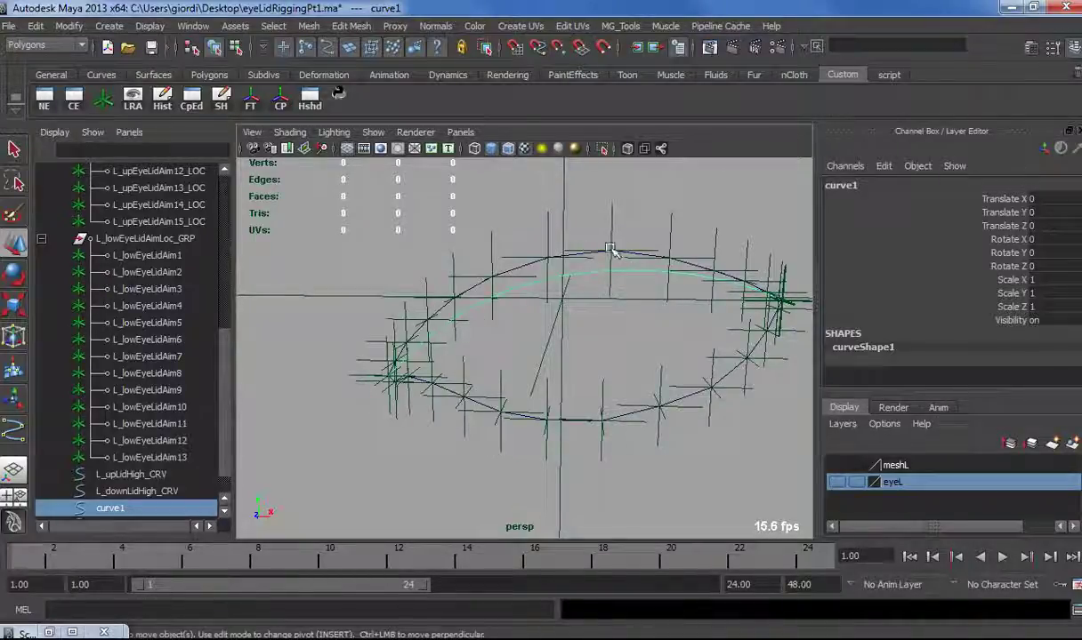
right_drag(584, 275, 523, 274)
alt+middle_drag(548, 281, 521, 323)
click(574, 295)
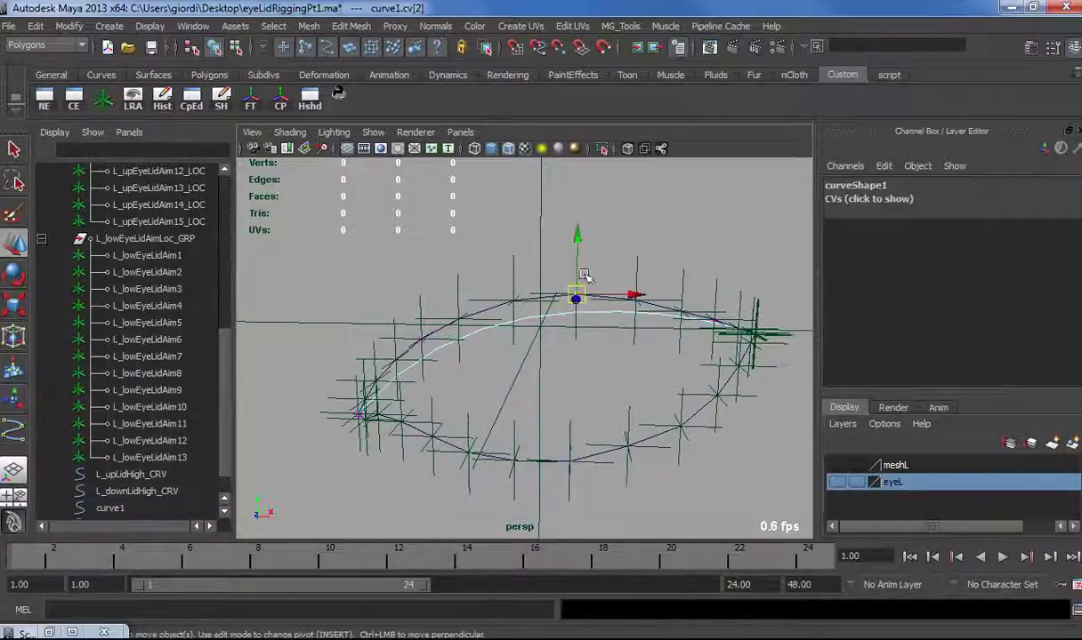
drag(577, 237, 570, 199)
alt+drag(578, 272, 551, 368)
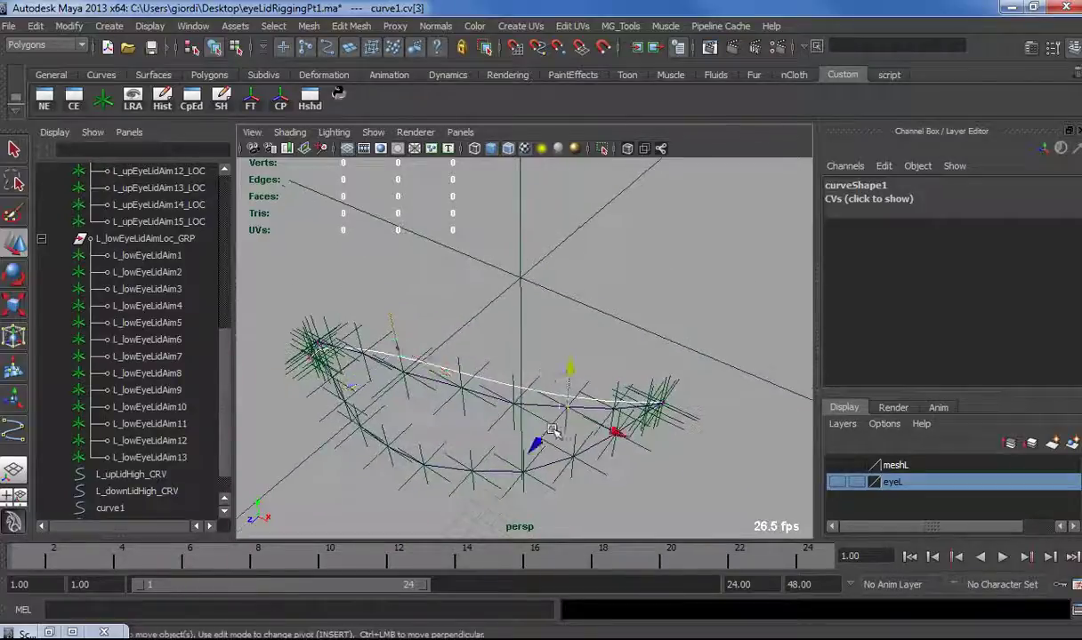
drag(551, 433, 526, 457)
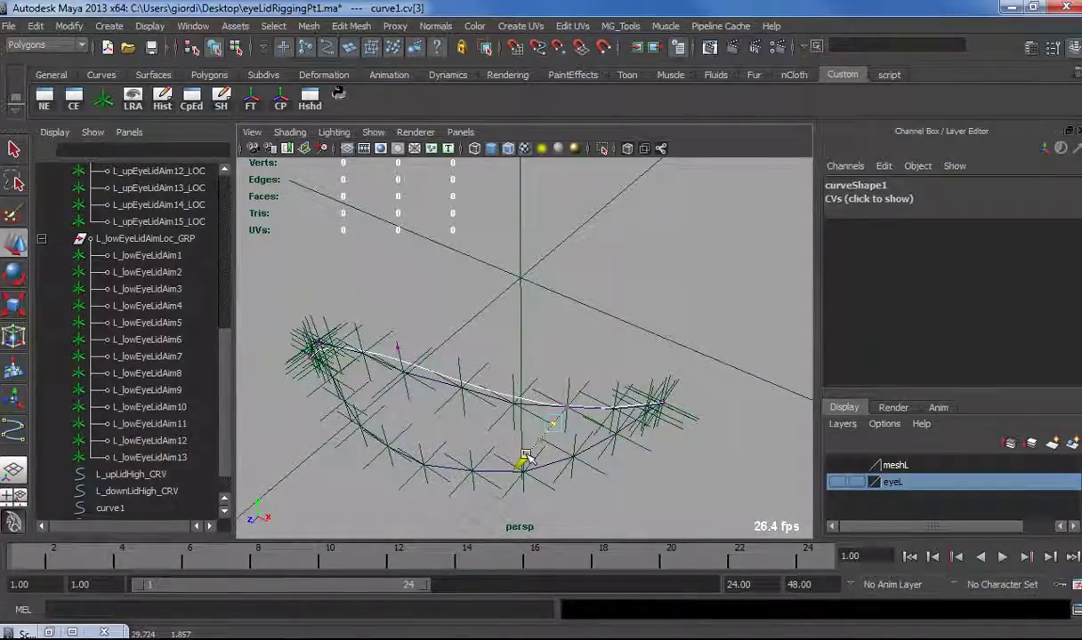
Fine-tune the middle CV's height in the front view so the cubic curve follows the upper eyelid.
alt+drag(494, 420, 561, 369)
click(339, 411)
drag(478, 391, 570, 280)
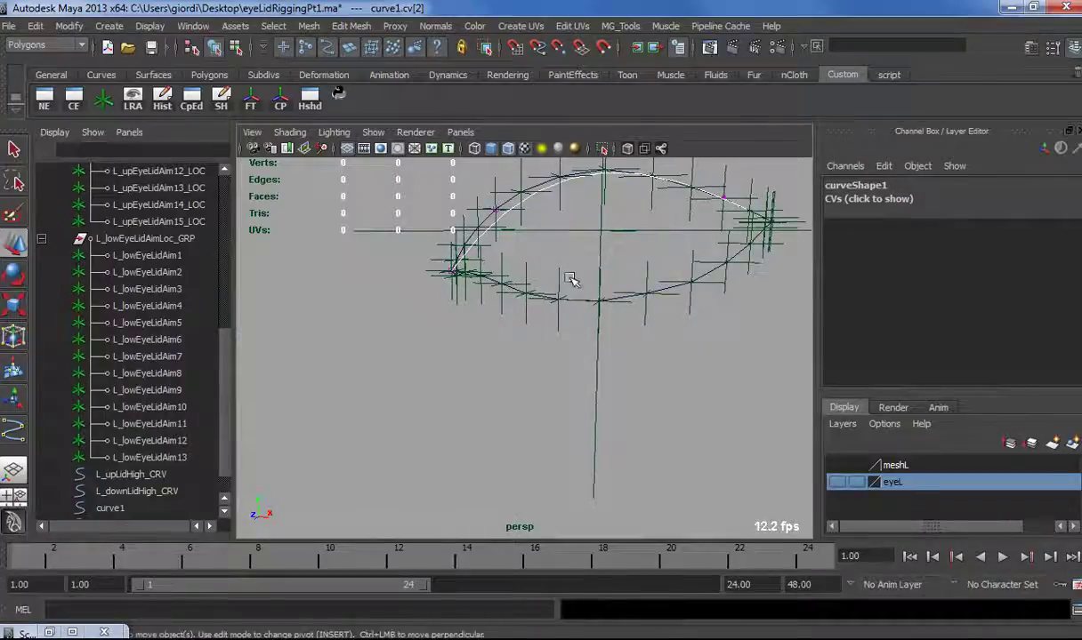
click(22, 501)
key(space)
key(f)
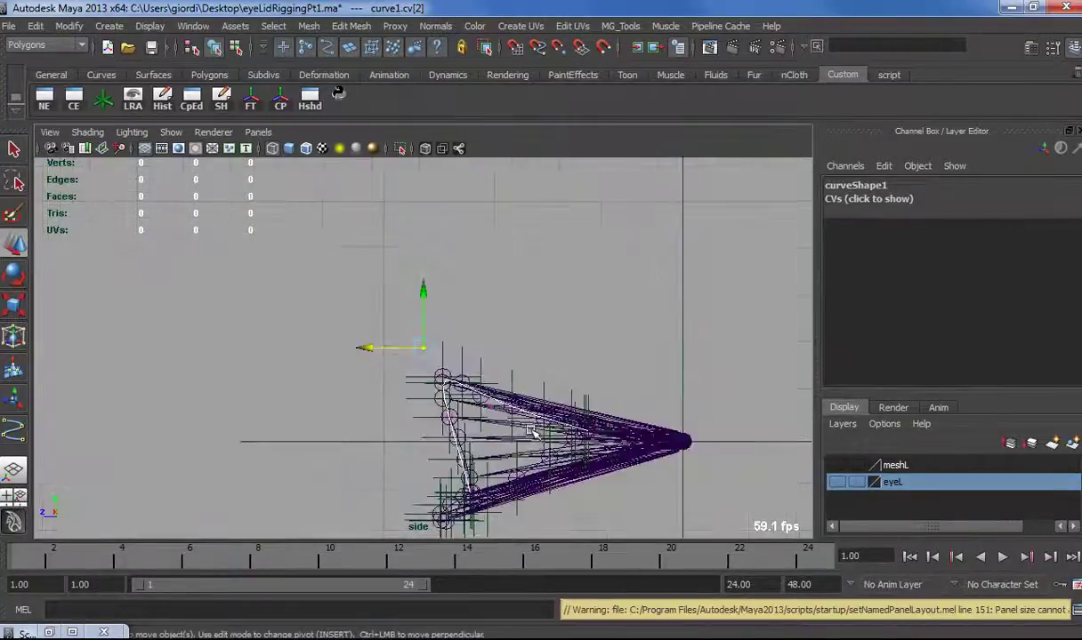
key(space)
key(space)
key(f)
key(space)
drag(423, 294, 424, 290)
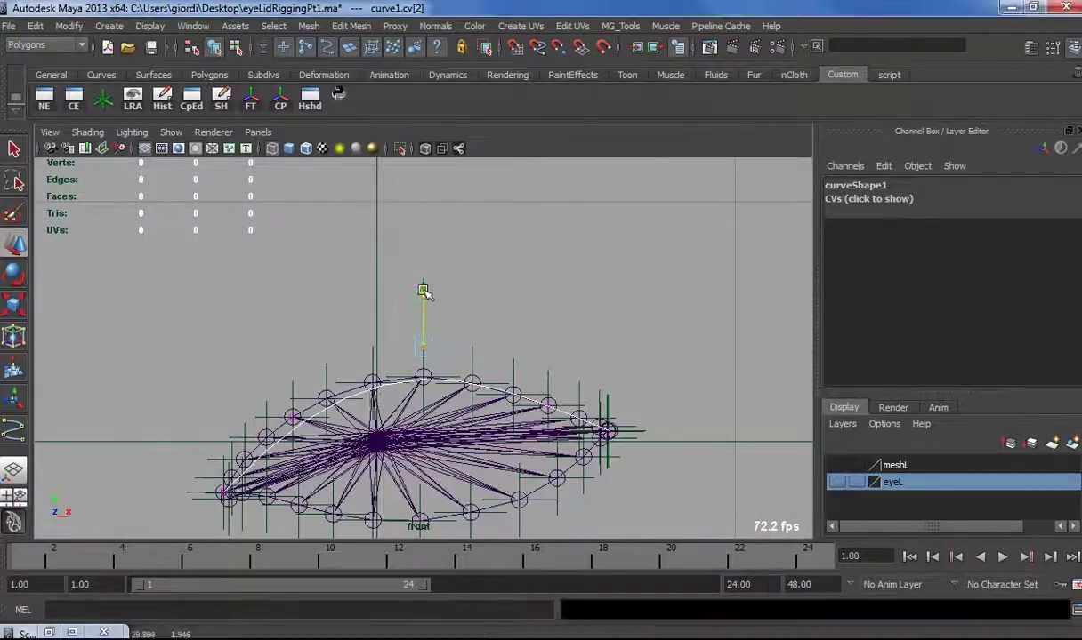
click(294, 412)
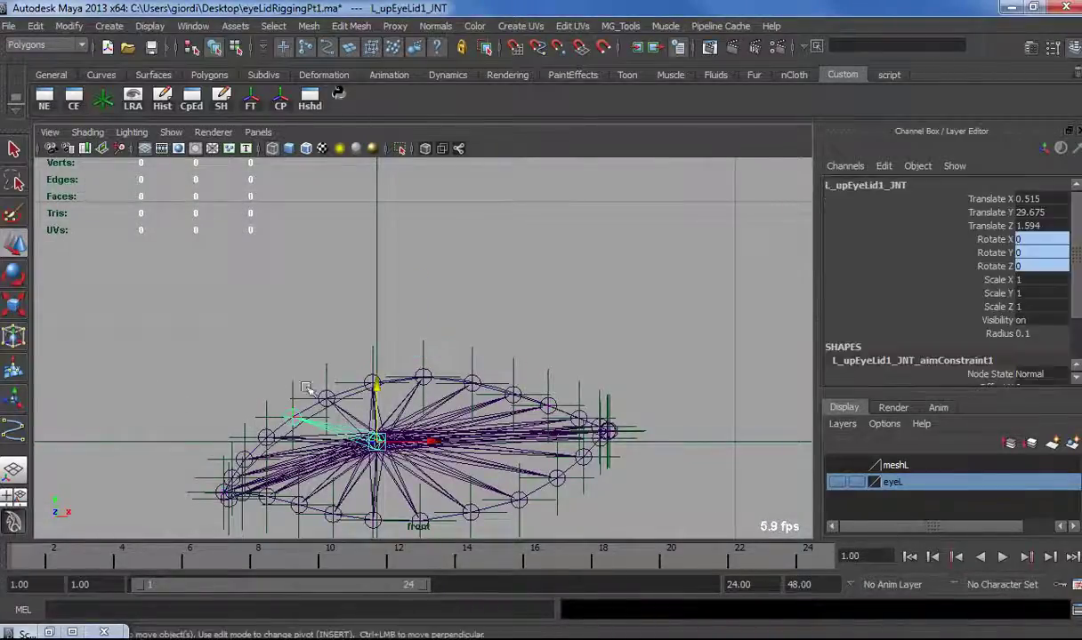
key(ctrl+z)
click(275, 401)
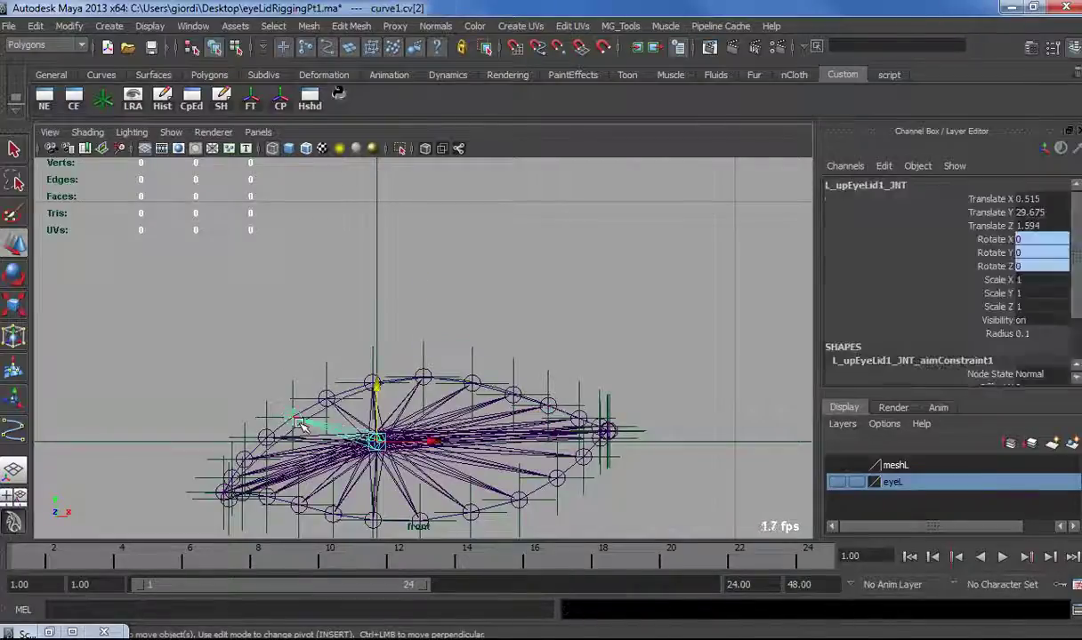
key(ctrl+z)
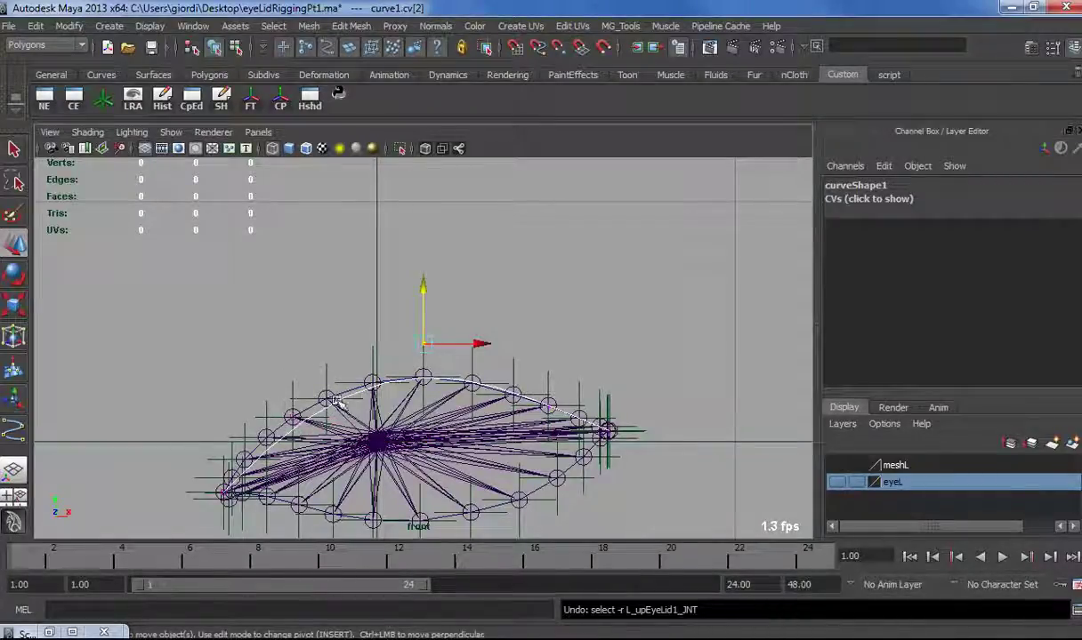
In component mode, move the CV between the inner corner and the middle up and toward the inner corner to match the upper lid.
click(234, 49)
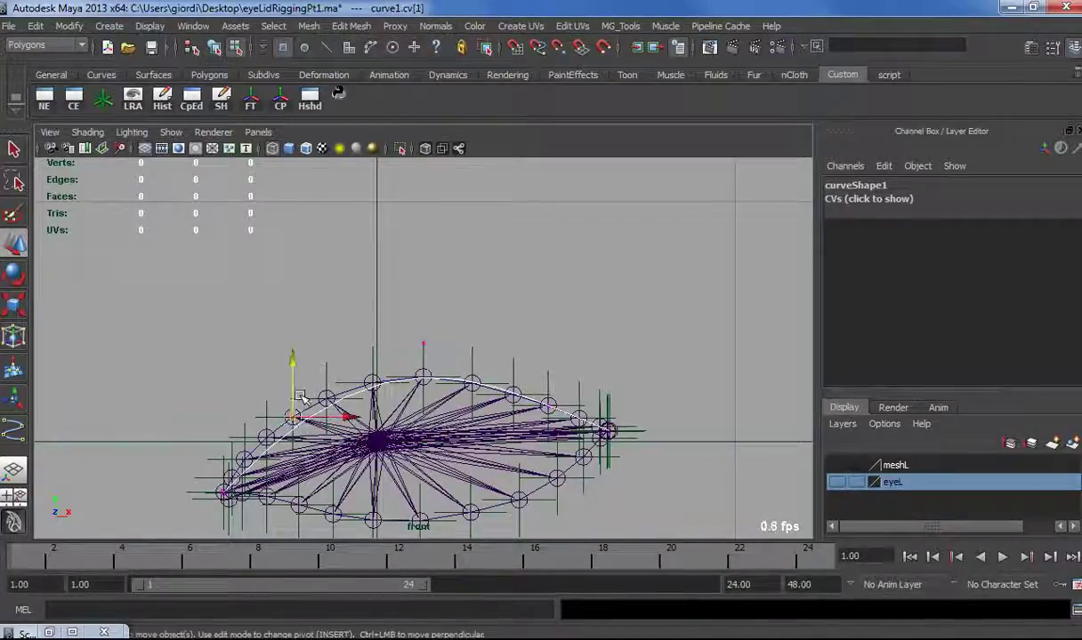
drag(292, 354, 284, 346)
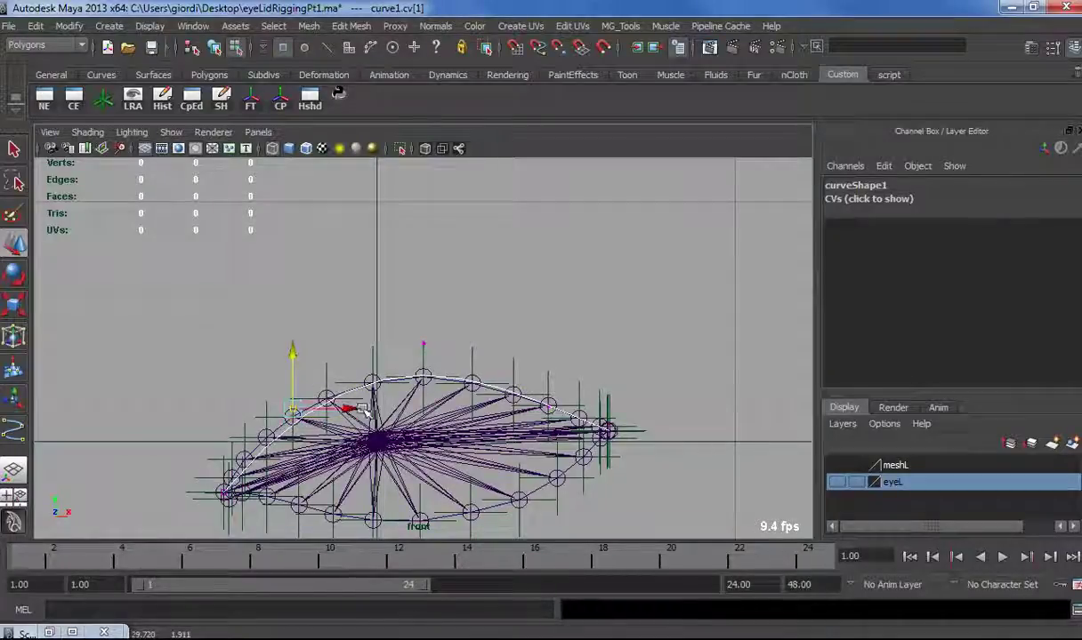
drag(361, 409, 337, 409)
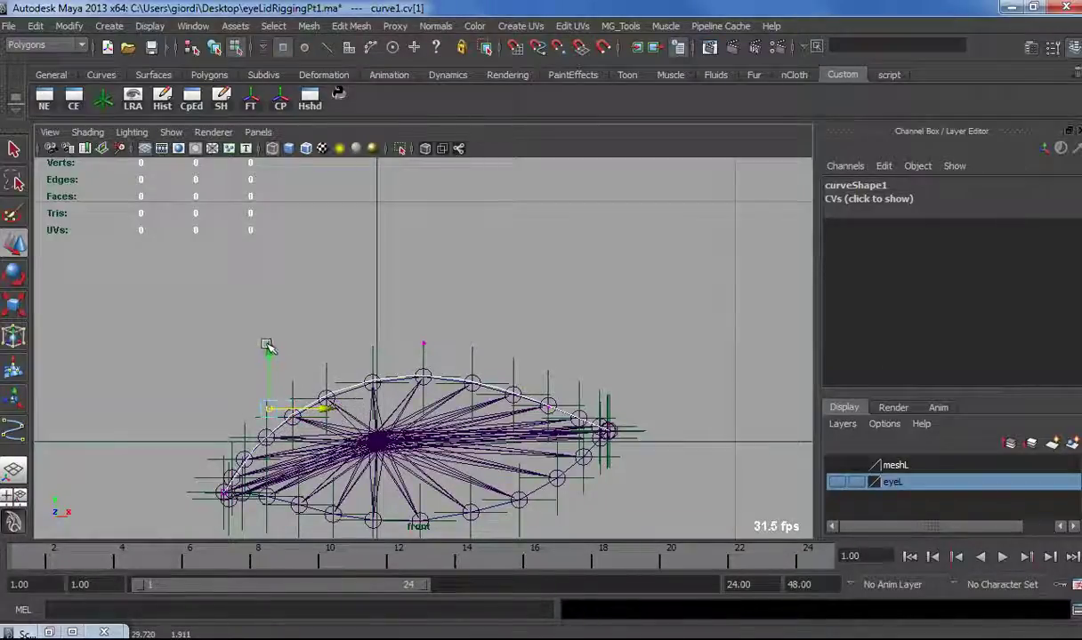
drag(267, 345, 267, 347)
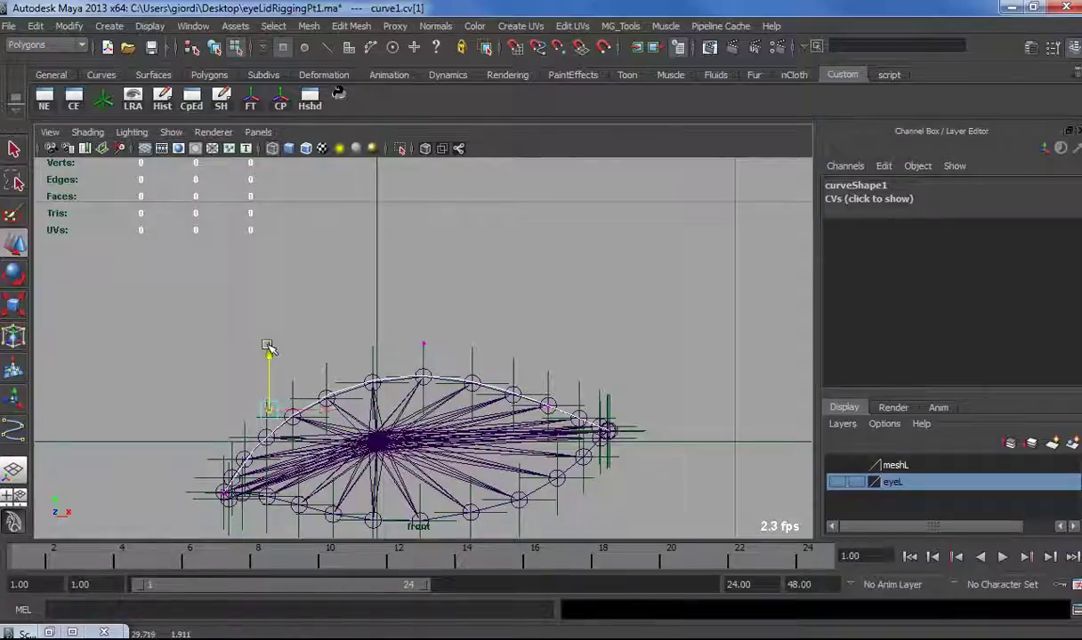
drag(268, 407, 275, 406)
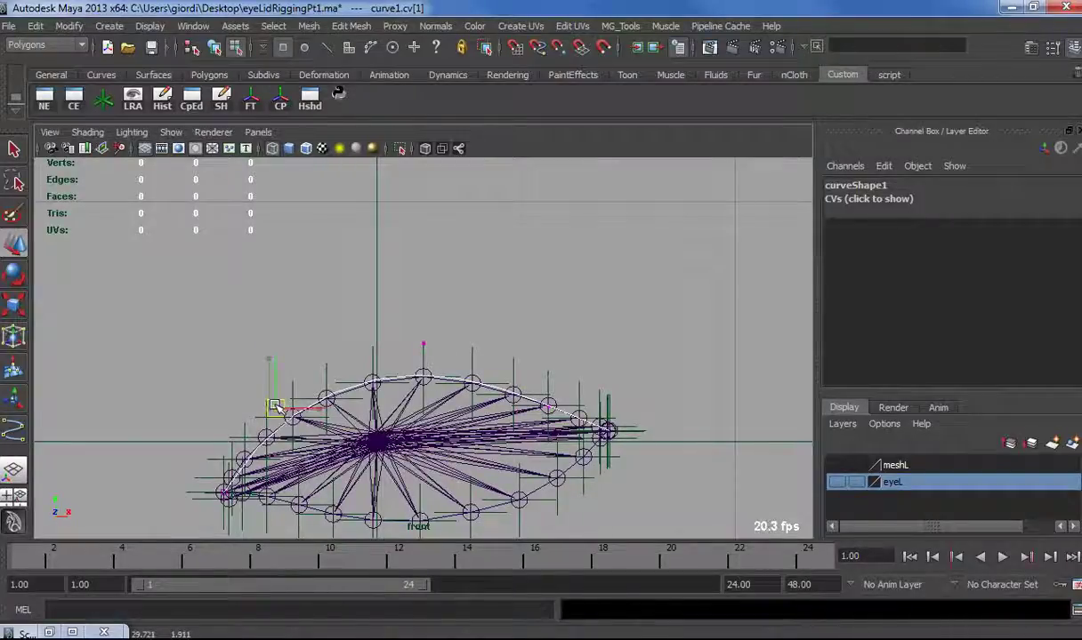
Refine the middle CV's position in the front view and its depth in the perspective view, and return to object mode.
click(423, 346)
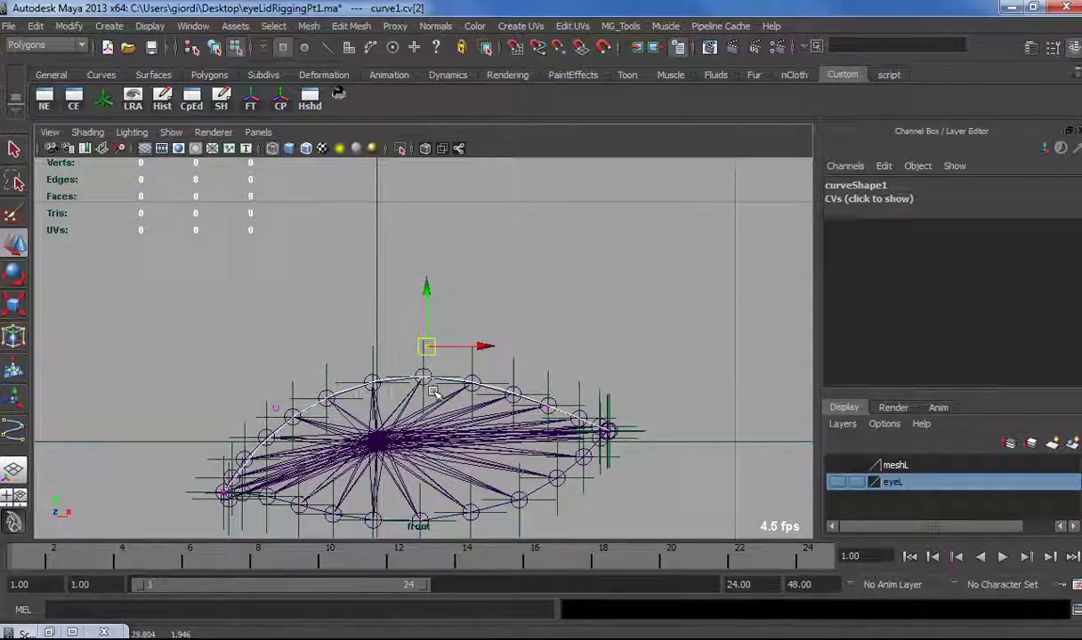
key(space)
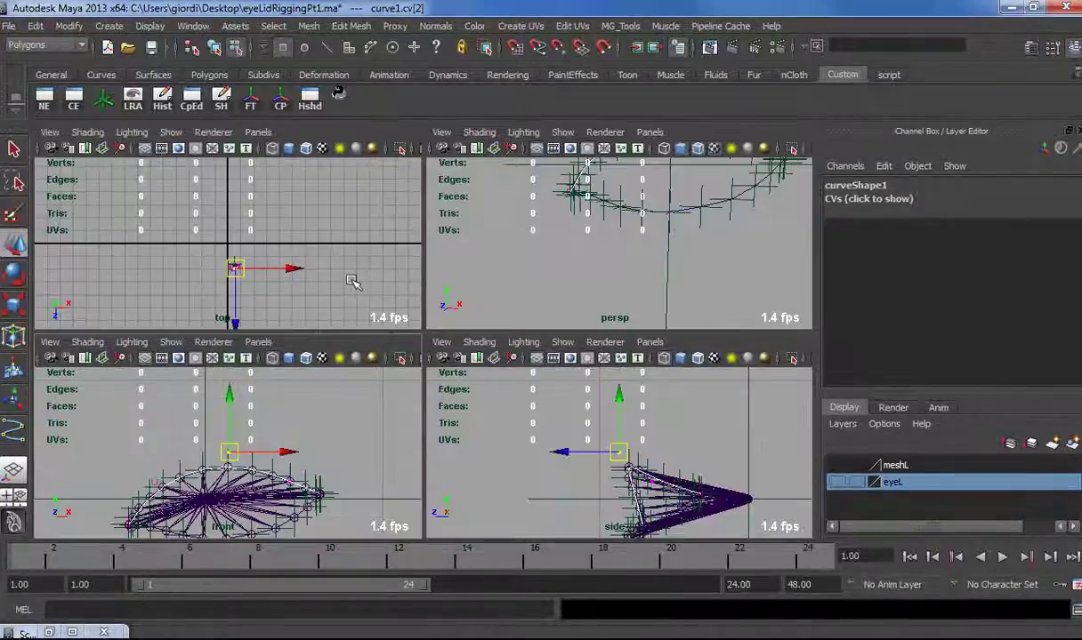
key(space)
alt+drag(558, 338, 459, 486)
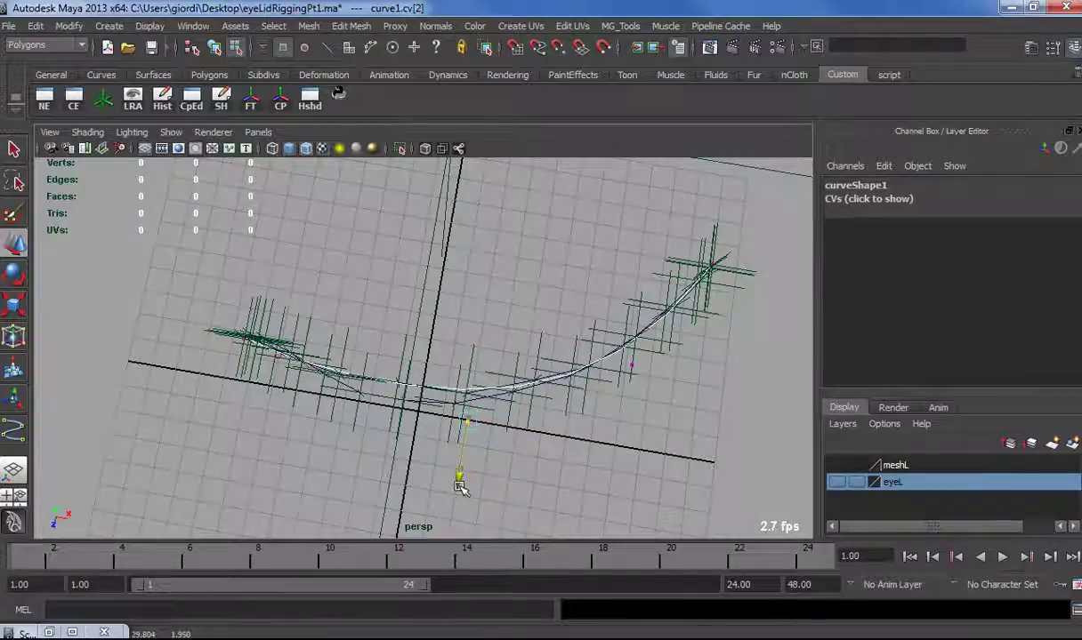
alt+drag(393, 451, 461, 402)
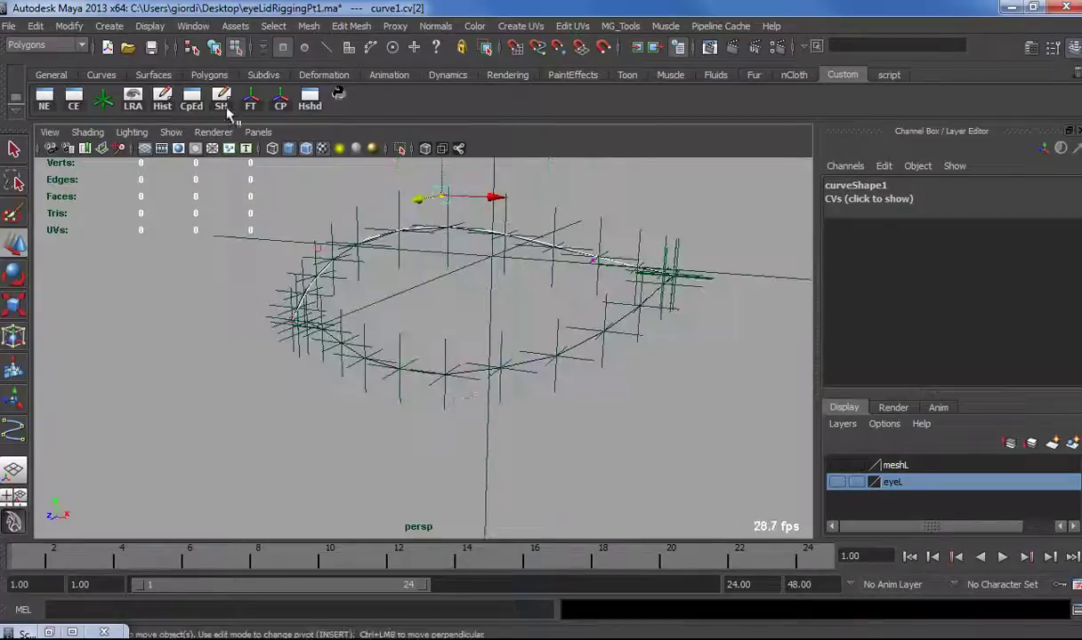
key(F8)
alt+drag(314, 229, 345, 367)
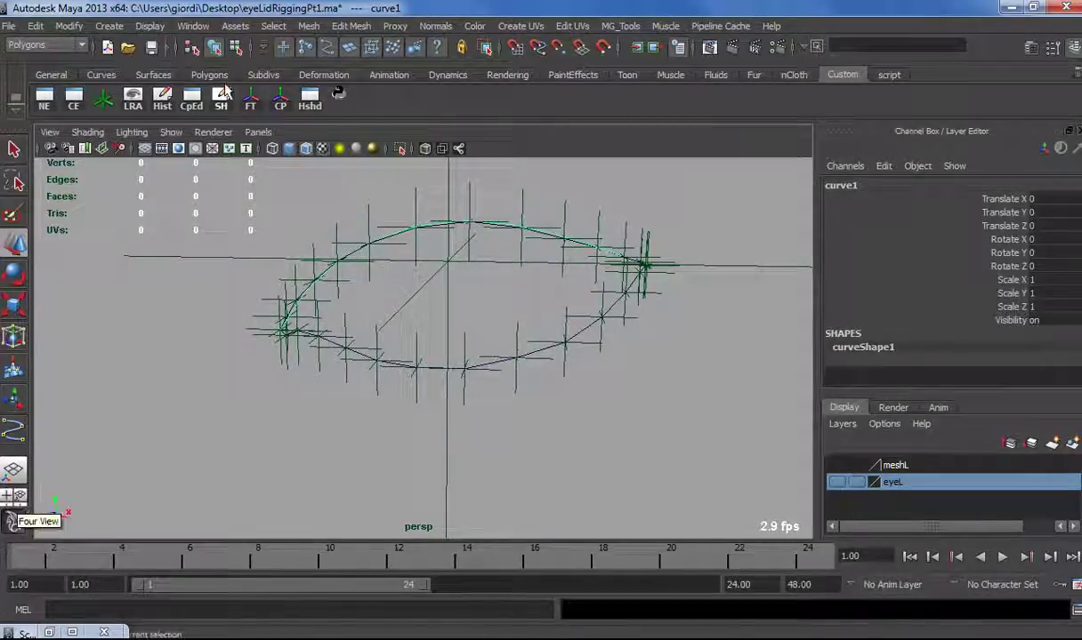
Hide the Range Slider and Time Slider, and restore the layout with the Outliner beside the perspective view.
key(space)
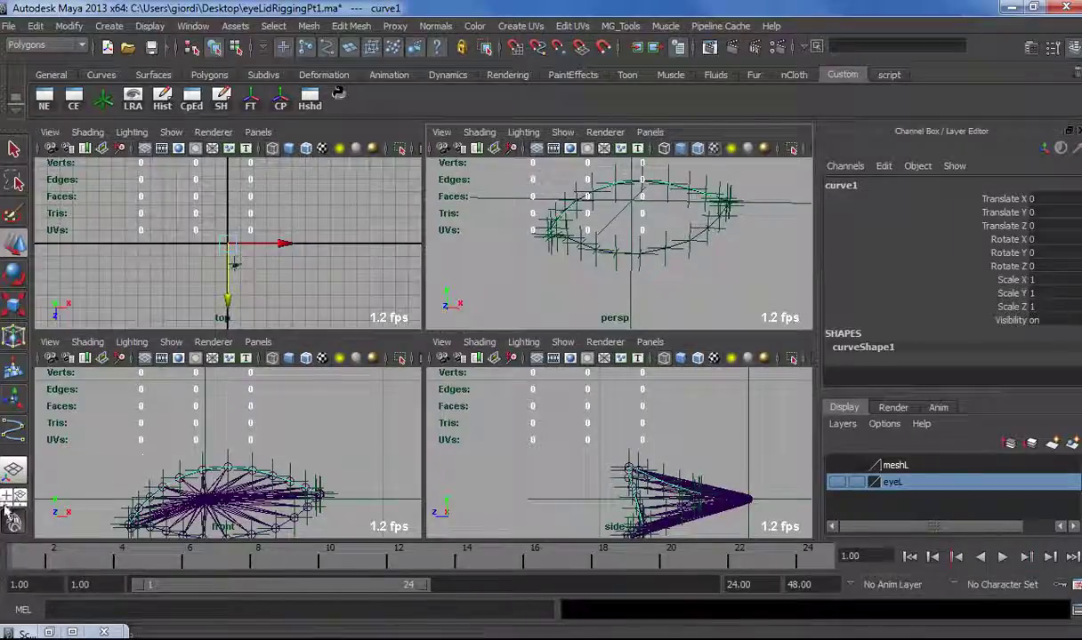
right_click(10, 534)
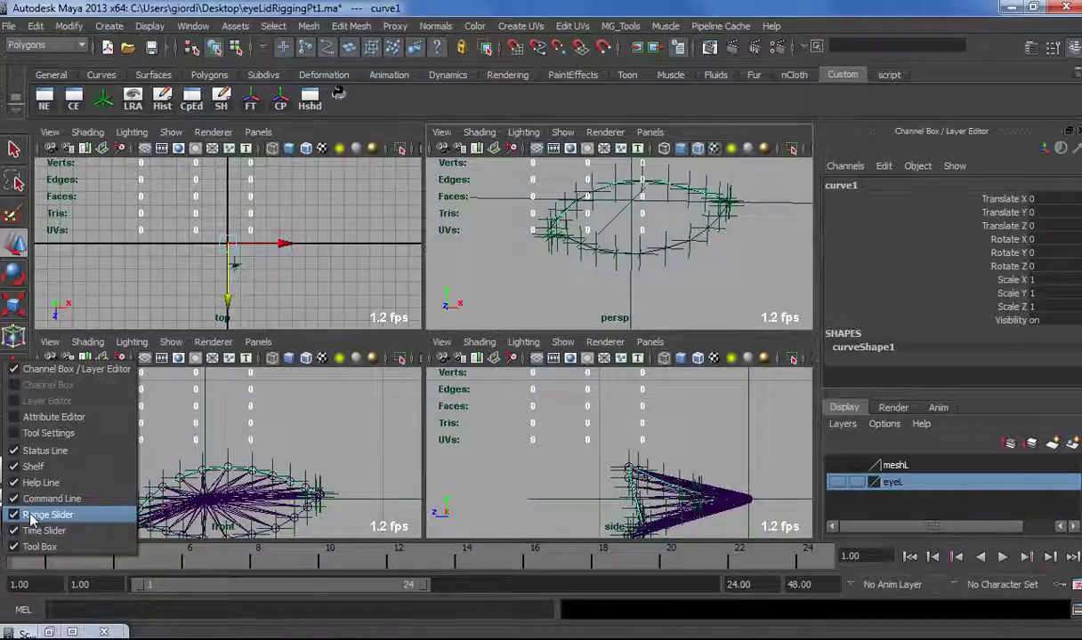
click(36, 515)
right_click(13, 559)
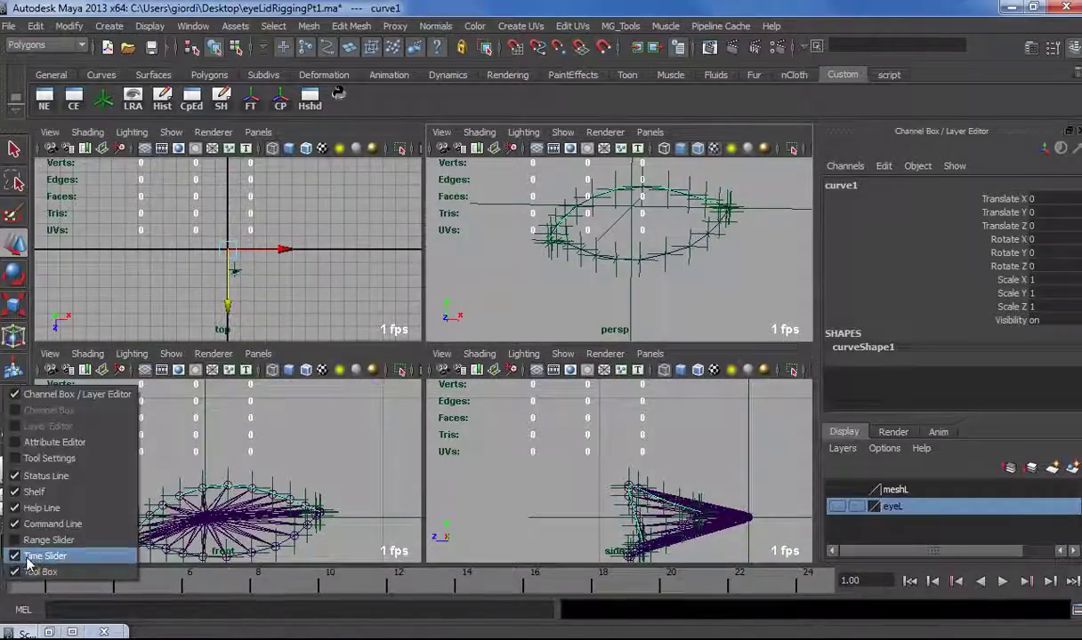
click(27, 557)
click(13, 525)
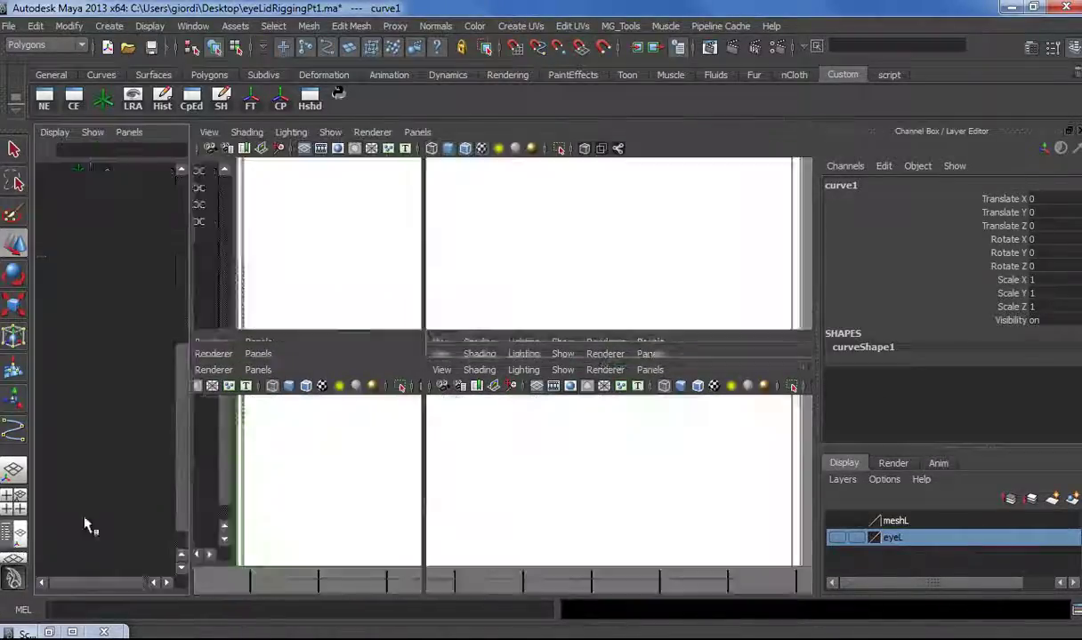
key(space)
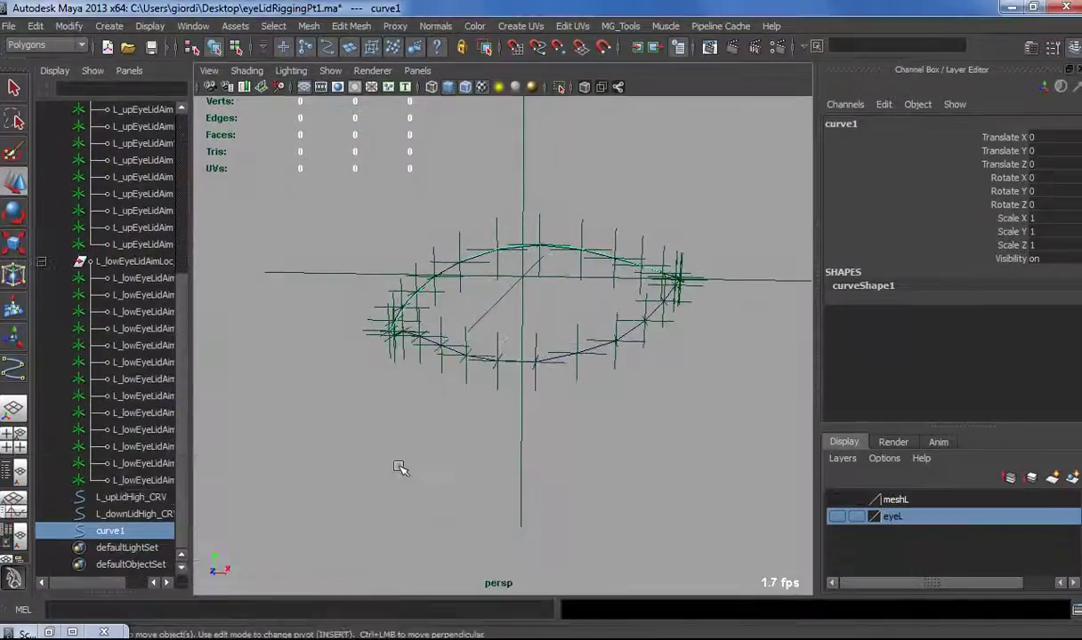
Rename the new cubic curve L_upLidLow_CRV, basing the name on that of the high-resolution upper lid curve.
alt+drag(285, 507, 297, 519)
double_click(123, 499)
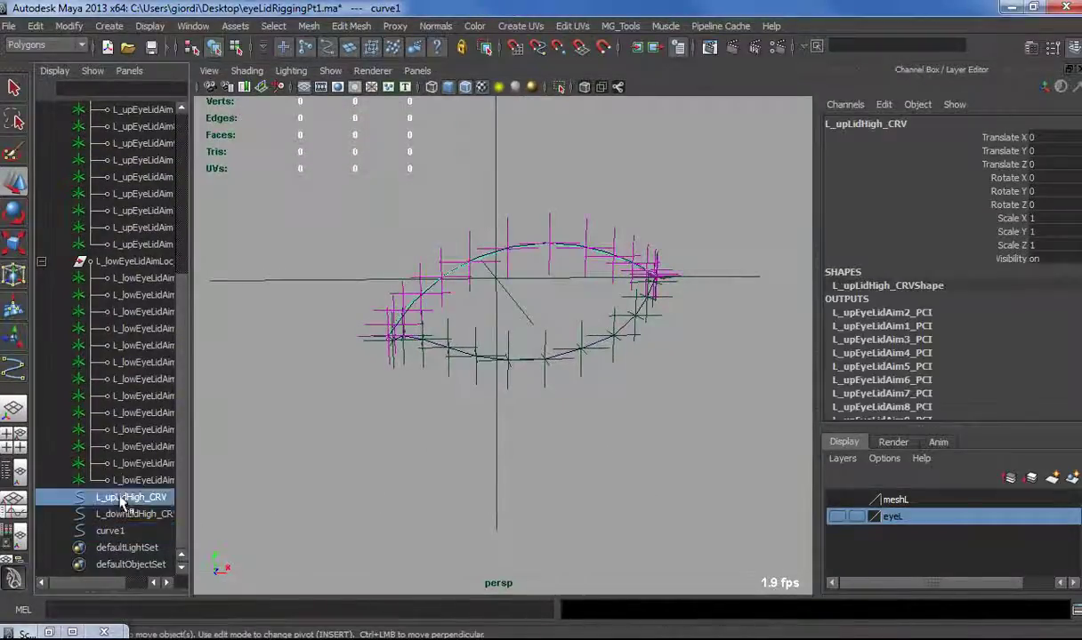
double_click(109, 531)
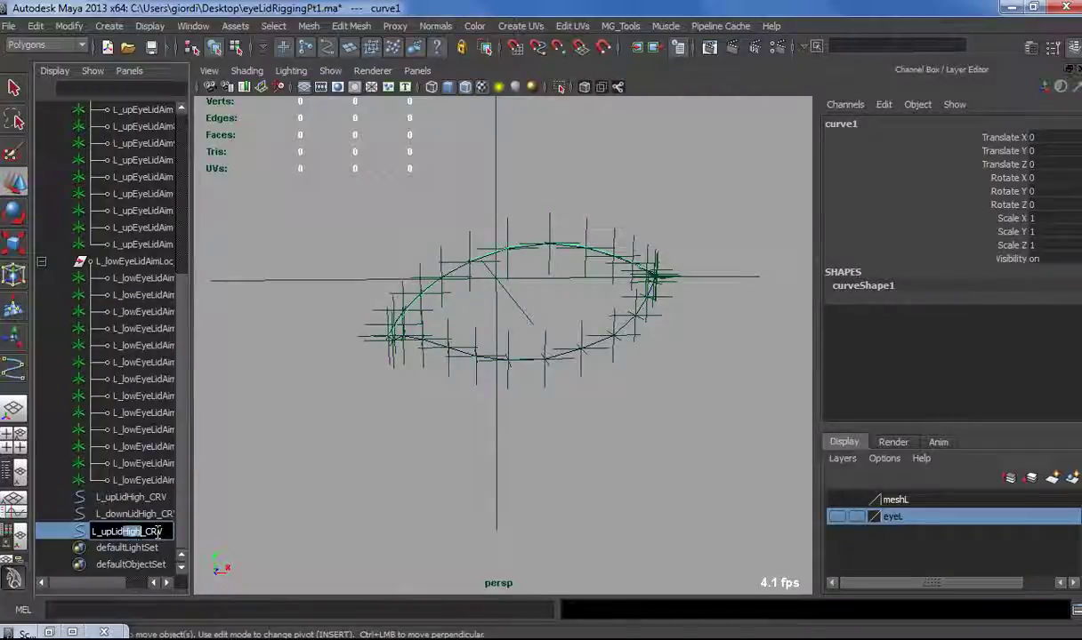
key(Return)
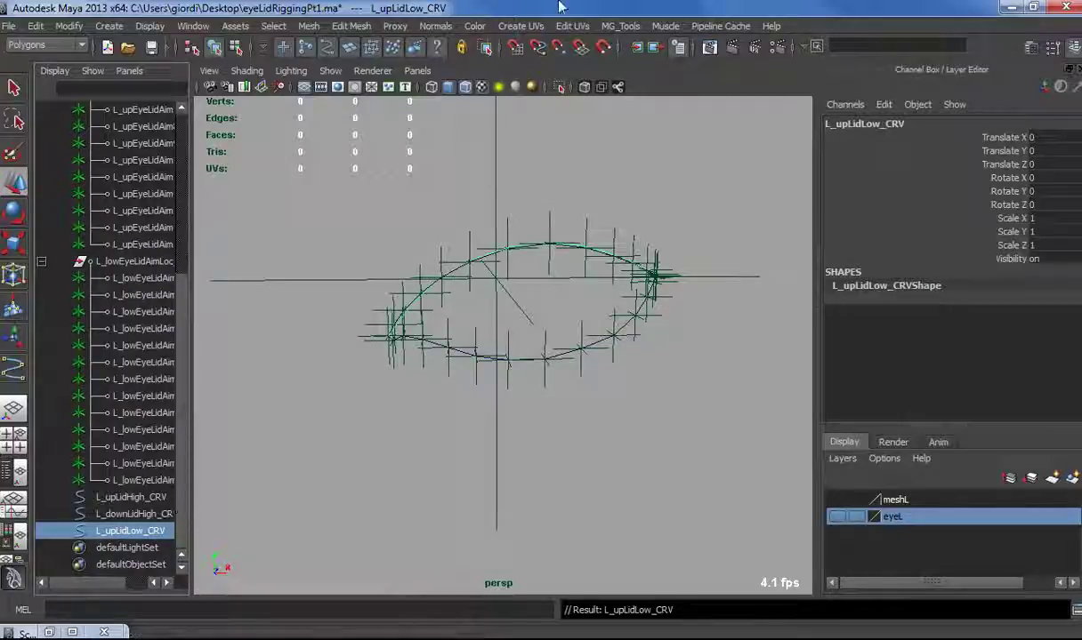
Clear the selection and close the minimized Script Editor window.
alt+drag(497, 423, 455, 403)
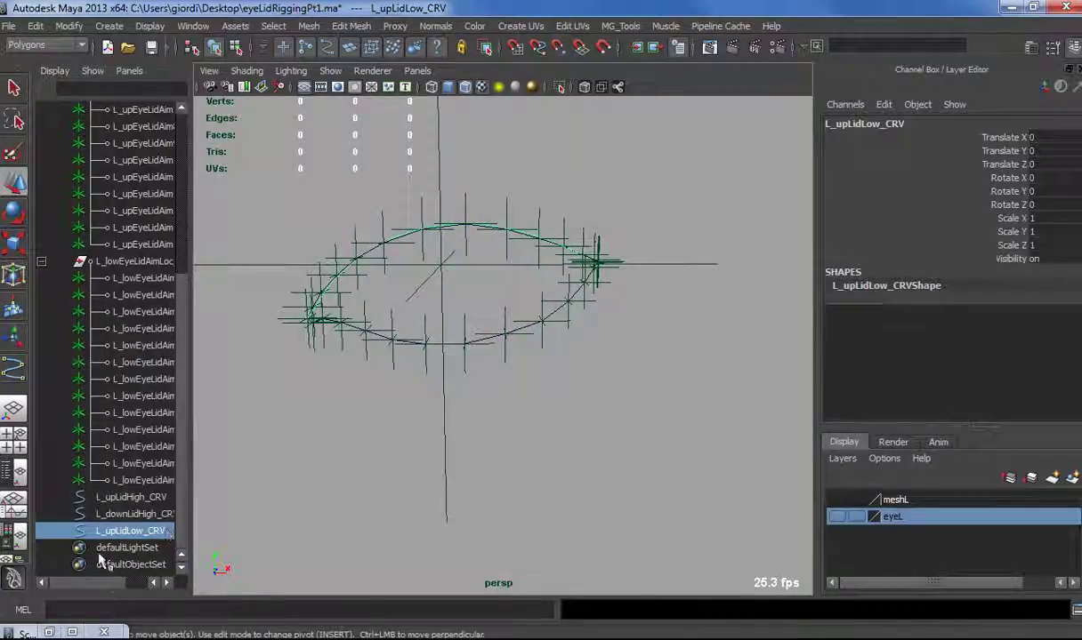
alt+drag(413, 392, 356, 321)
alt+drag(415, 436, 256, 241)
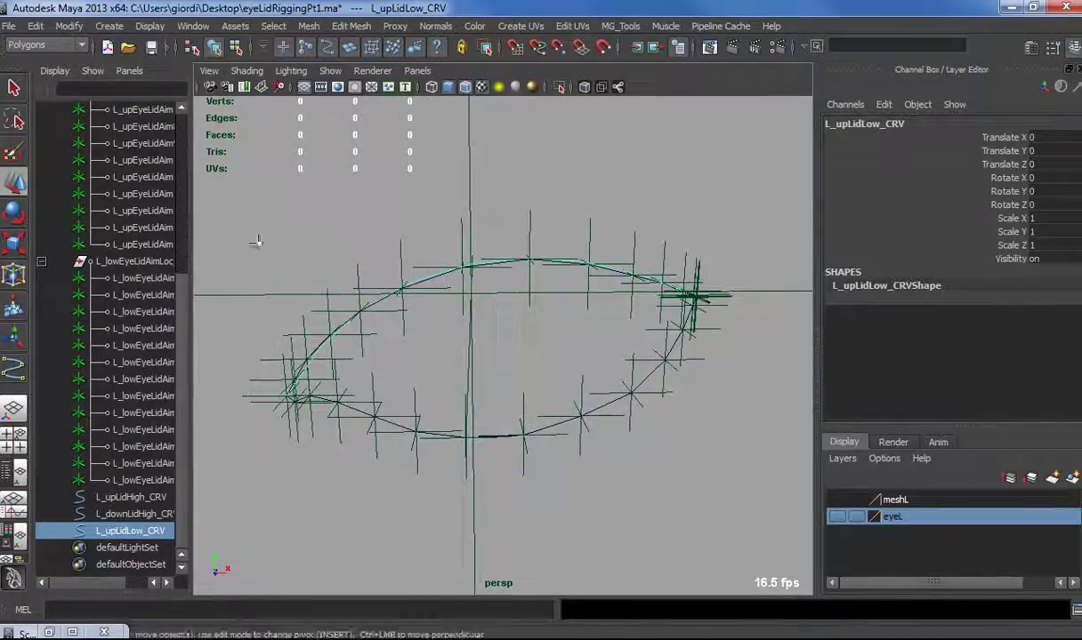
click(27, 633)
key(Escape)
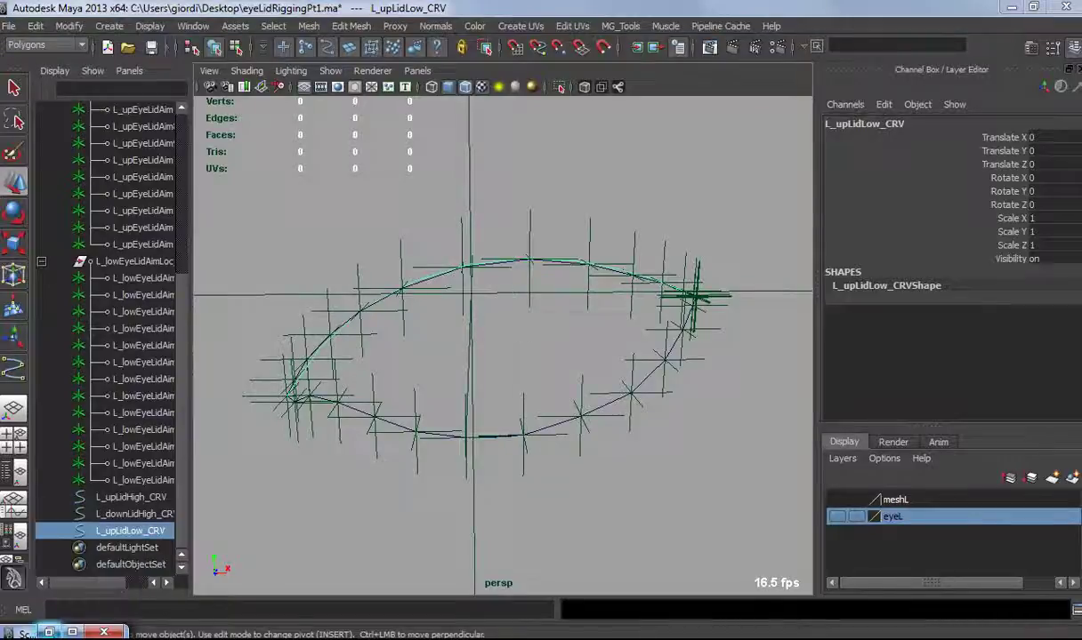
click(49, 632)
click(989, 36)
click(367, 235)
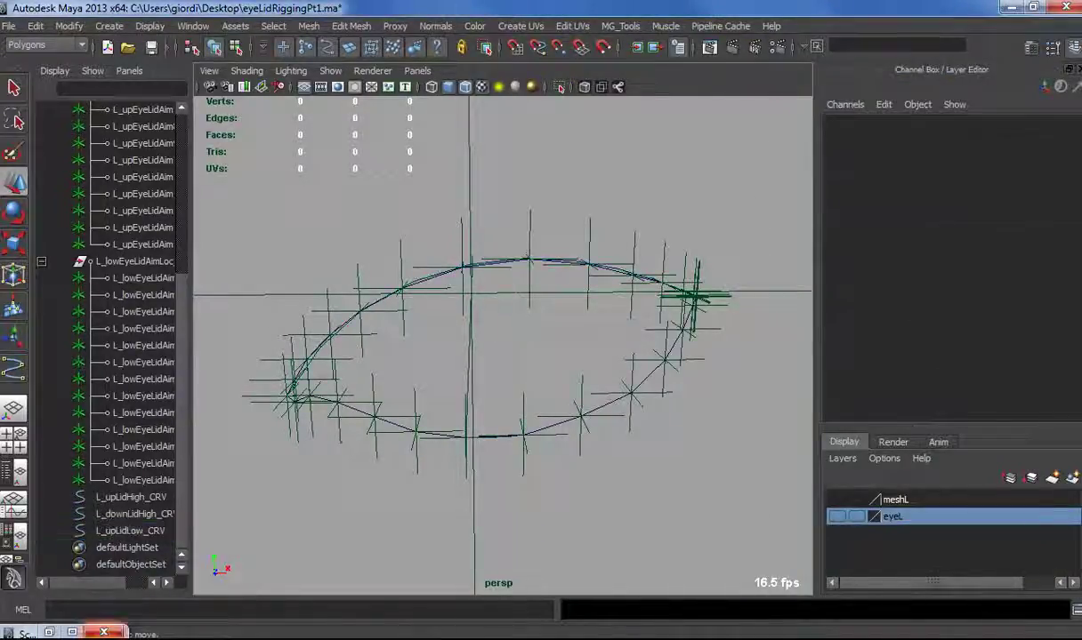
click(103, 632)
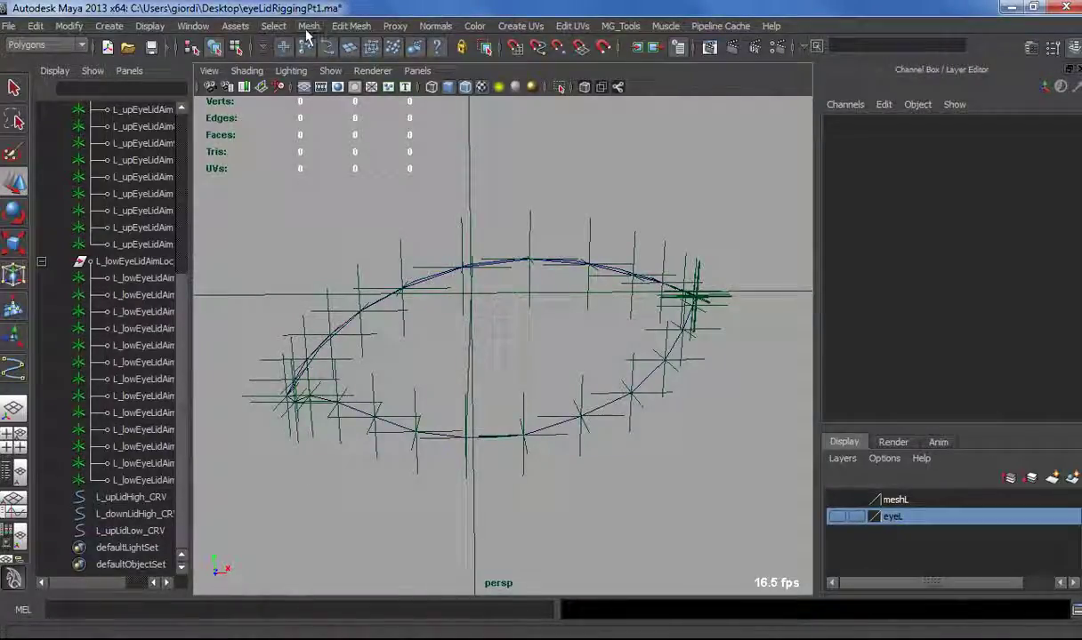
With the Wire Tool from the Animation menu set, deform L_upLidHigh_CRV using L_upLidLow_CRV as the wire curve.
key(F4)
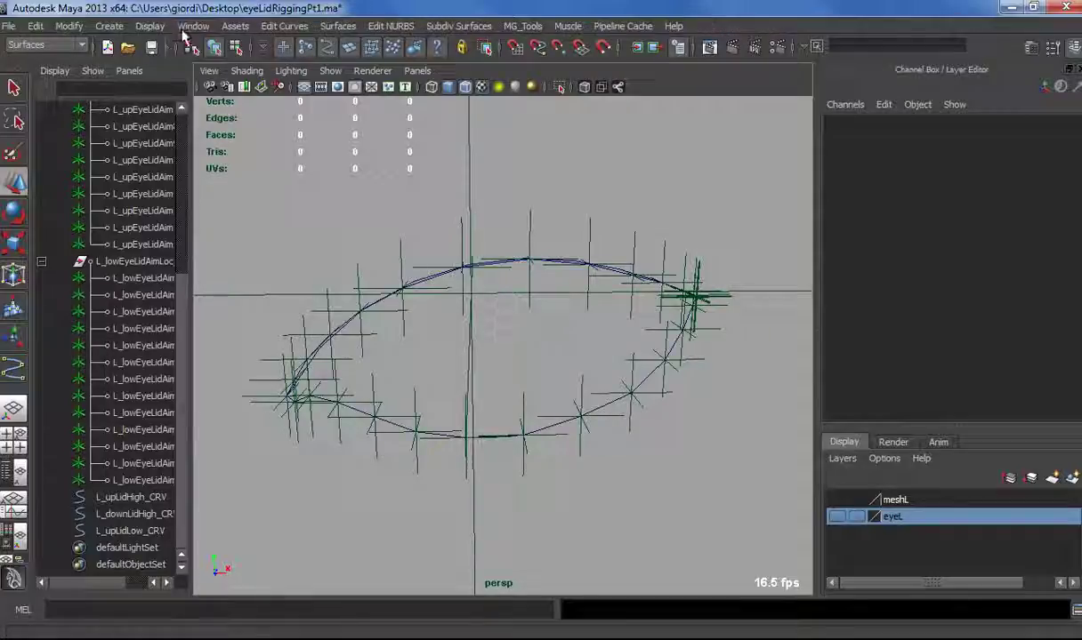
key(F3)
key(F2)
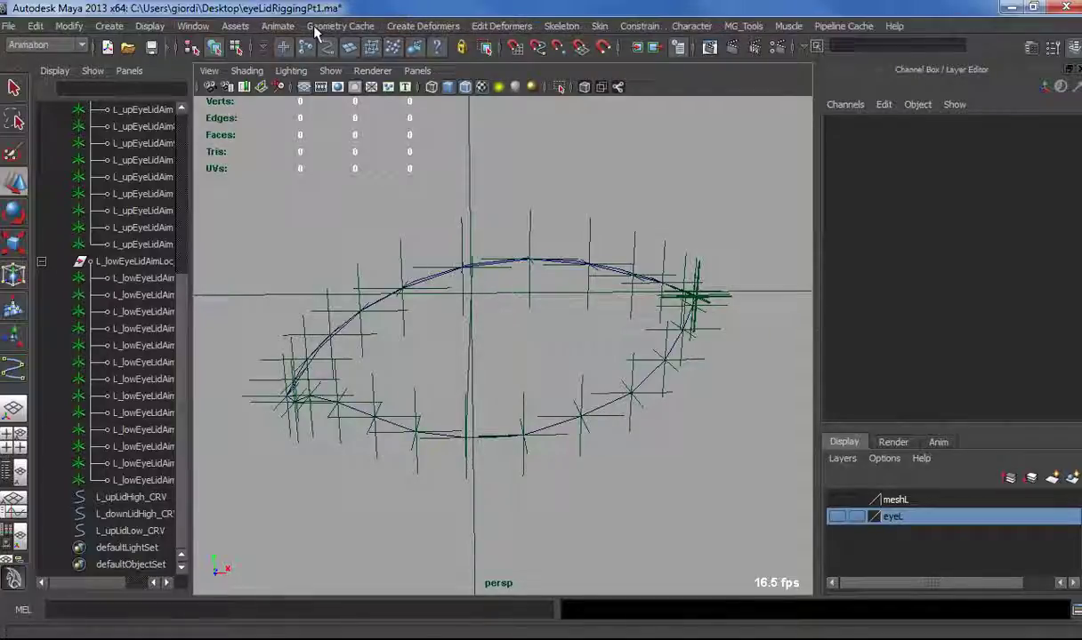
click(424, 26)
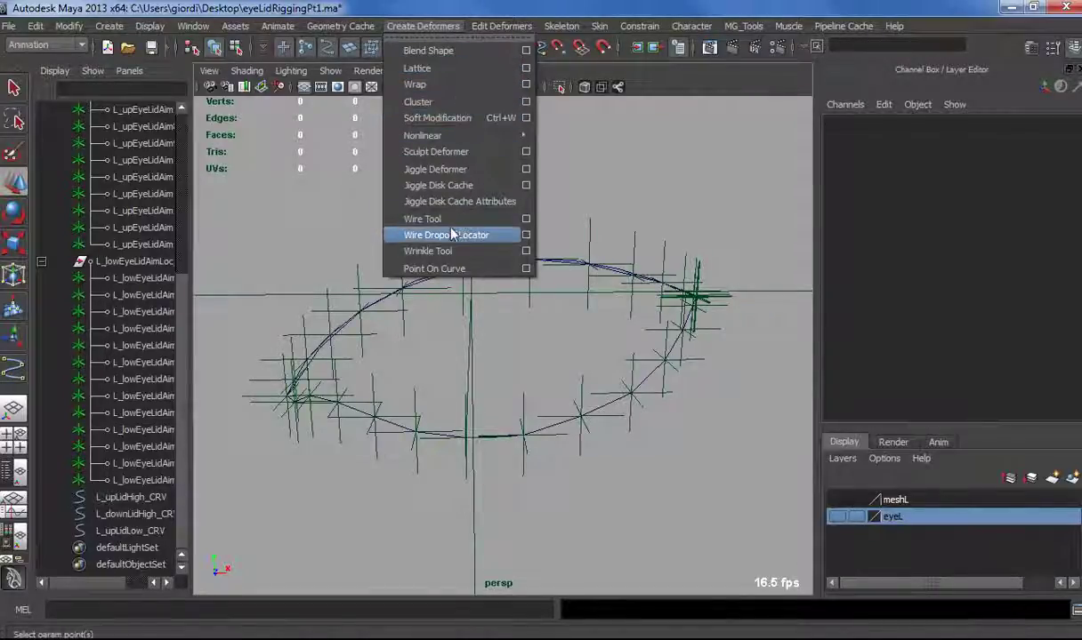
click(424, 219)
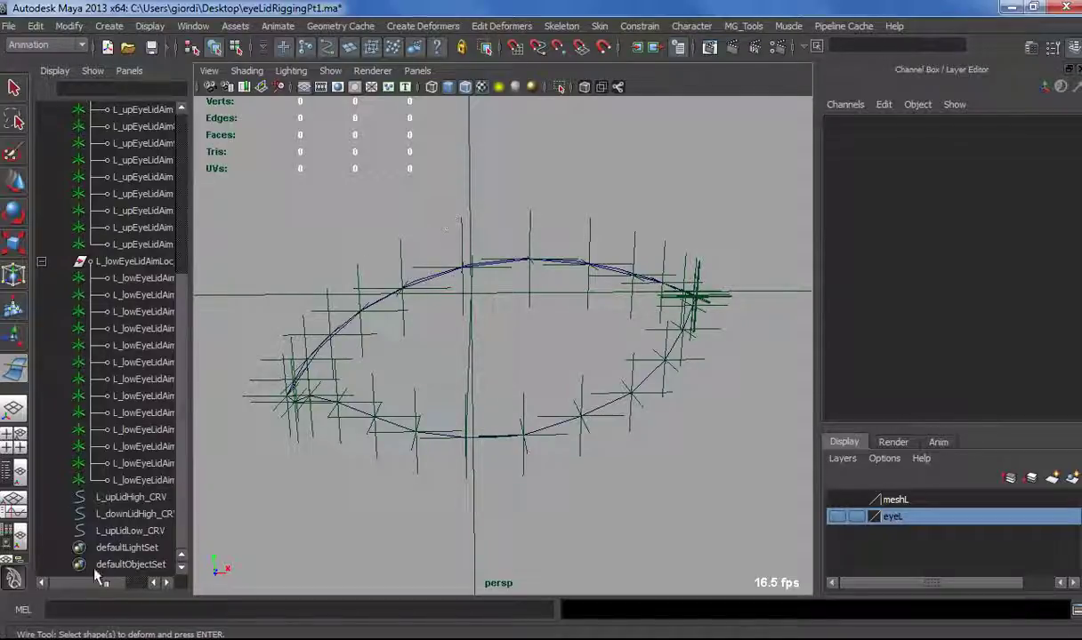
click(130, 497)
key(Return)
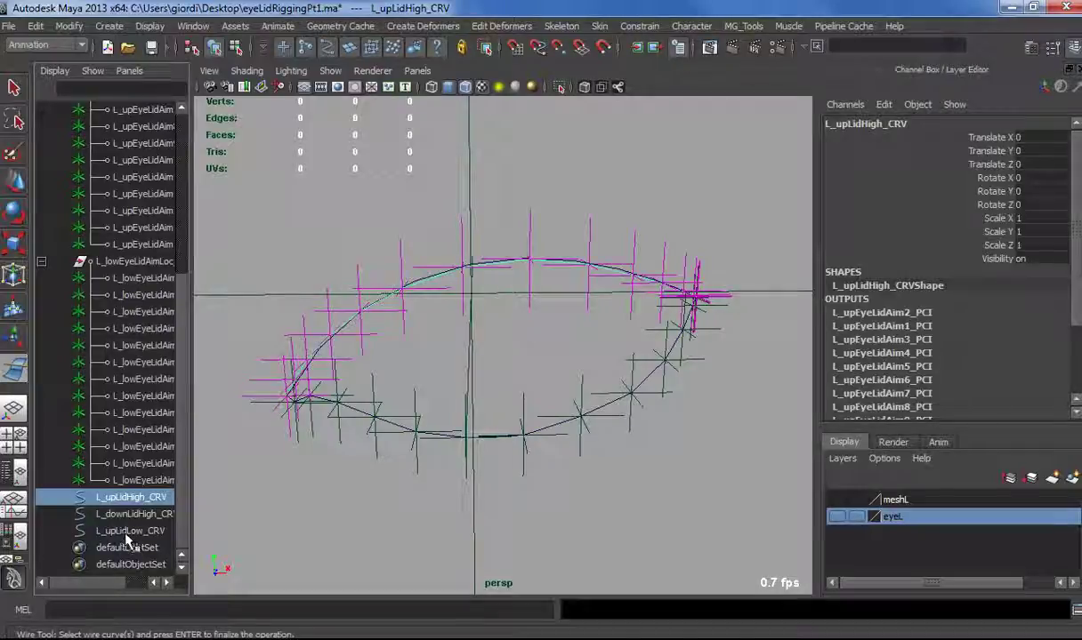
click(127, 531)
key(Return)
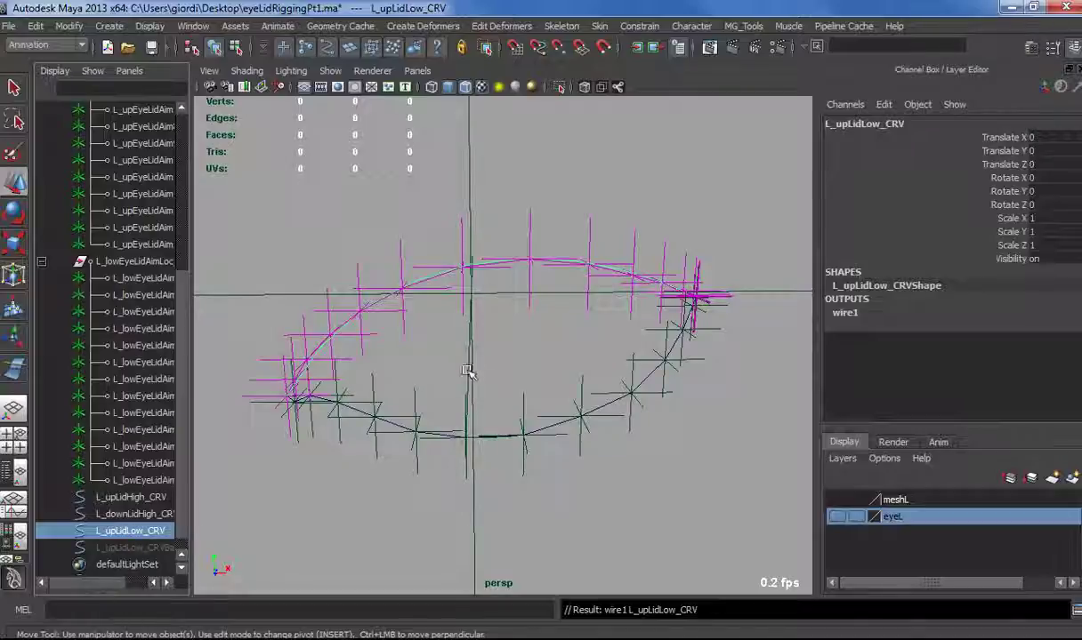
In component mode, move the middle CV of L_upLidLow_CRV to test the wire deformer, and undo the move.
alt+drag(477, 372, 466, 333)
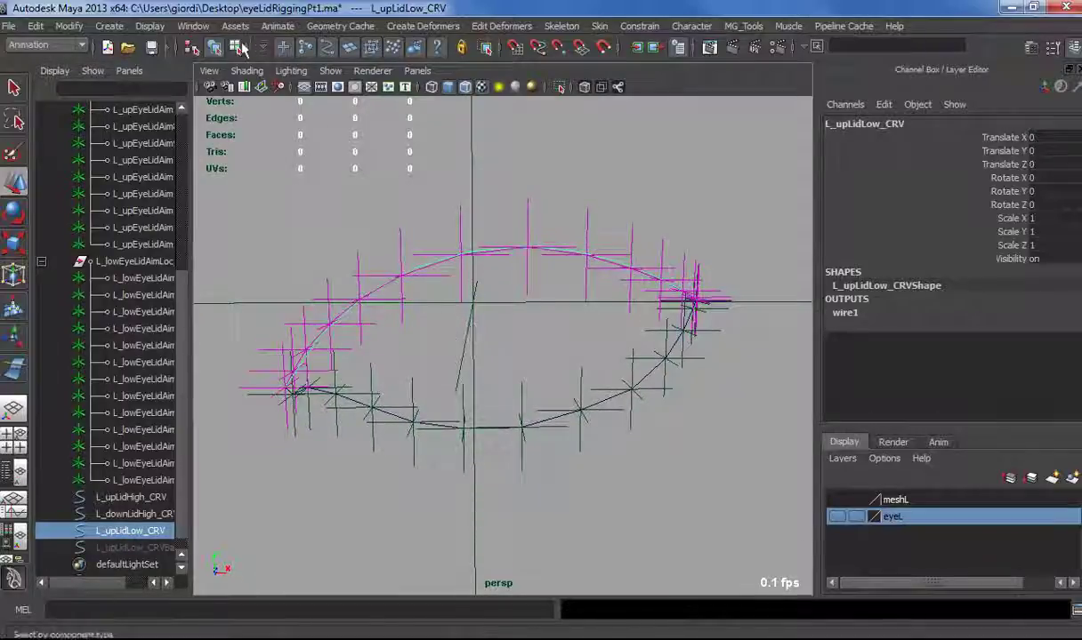
click(445, 218)
drag(570, 216, 354, 382)
key(ctrl+z)
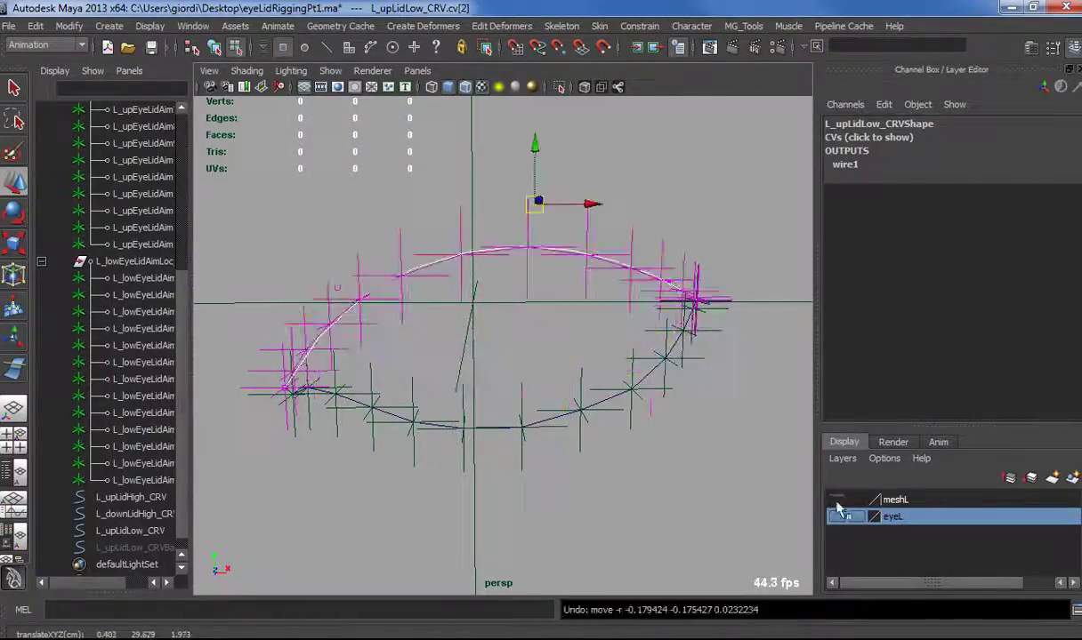
Show joints in the perspective view, test how they follow the middle CV of L_upLidLow_CRV, and undo the moves.
click(330, 70)
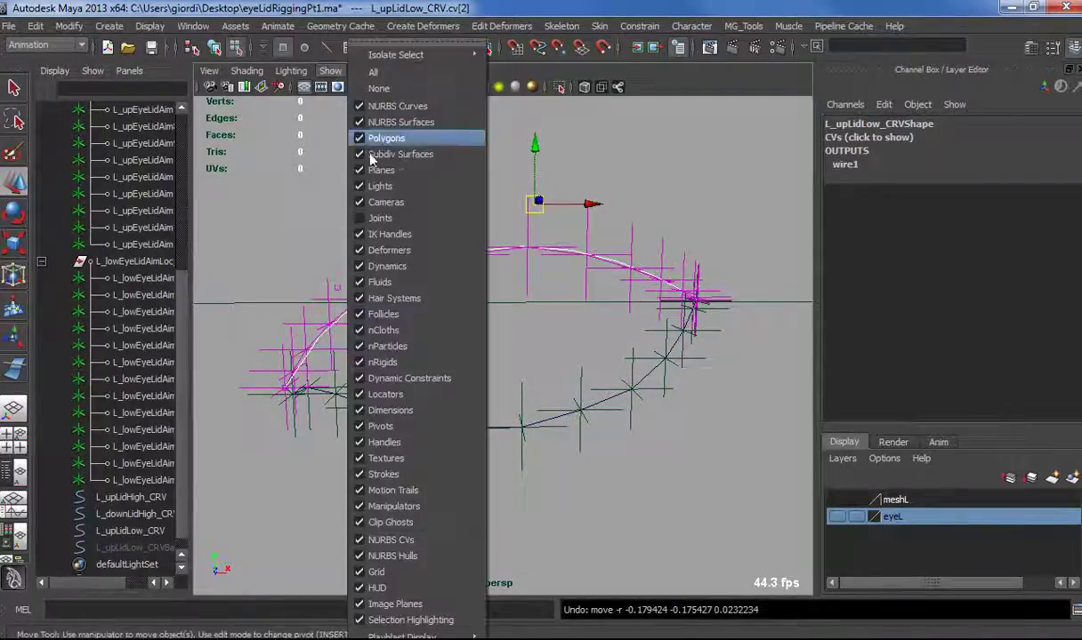
click(365, 214)
drag(536, 207, 366, 408)
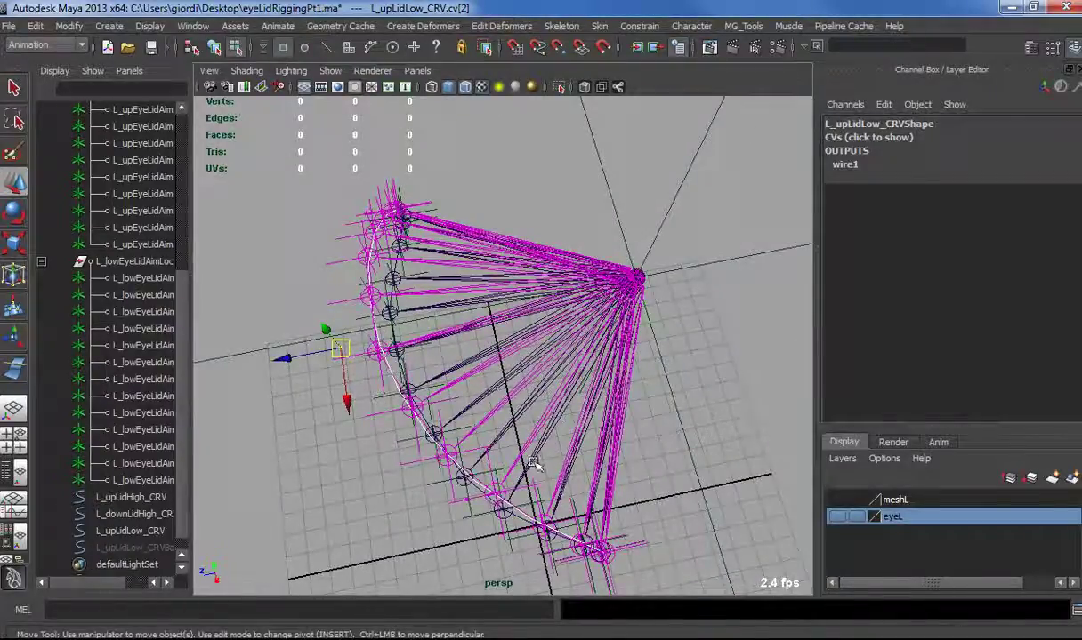
alt+drag(532, 463, 355, 430)
drag(333, 358, 111, 565)
mouse_move(438, 428)
alt+mouse_down()
mouse_move(499, 418)
mouse_move(440, 431)
alt+mouse_up()
drag(498, 583, 300, 557)
key(ctrl+z)
key(ctrl+z)
key(ctrl+z)
key(ctrl+z)
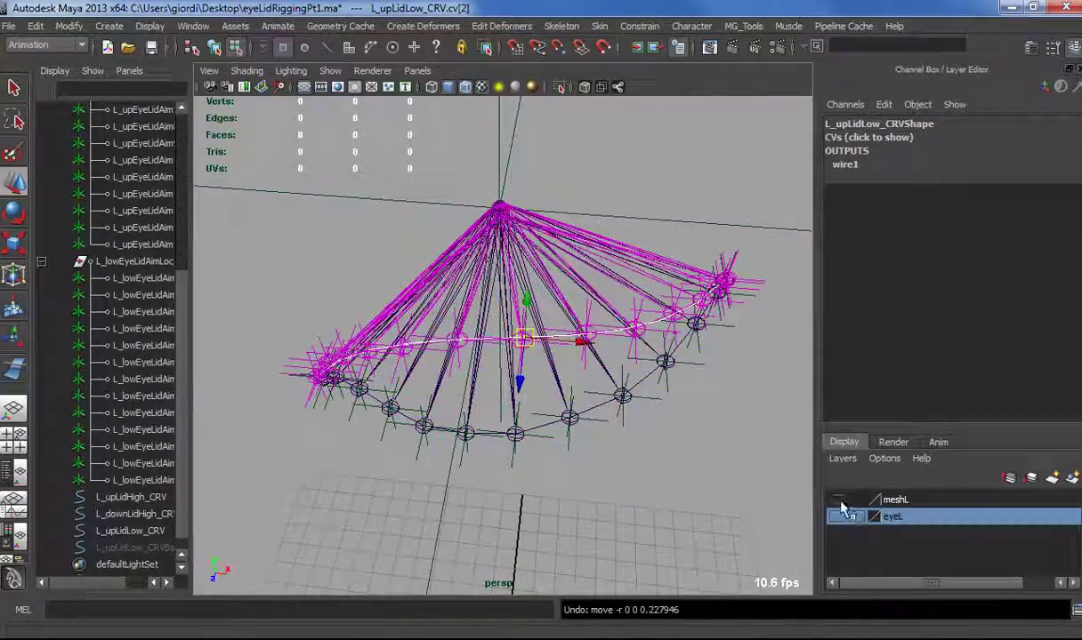
Show the eyeL layer and test moving the middle upper lid CV in front of the eyeball, undoing the moves.
click(837, 518)
alt+drag(712, 467, 646, 496)
drag(507, 427, 988, 461)
key(ctrl+z)
key(ctrl+z)
key(ctrl+z)
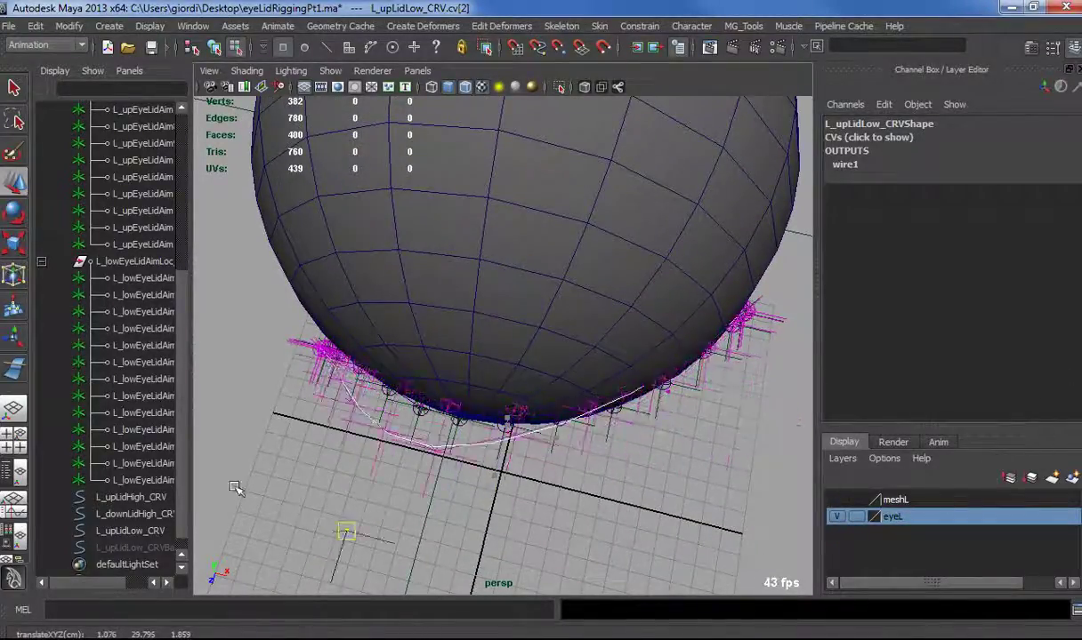
Swing the middle upper lid CV around the eyeball once more, undo the moves and hide the eyeL layer.
drag(200, 518, 892, 497)
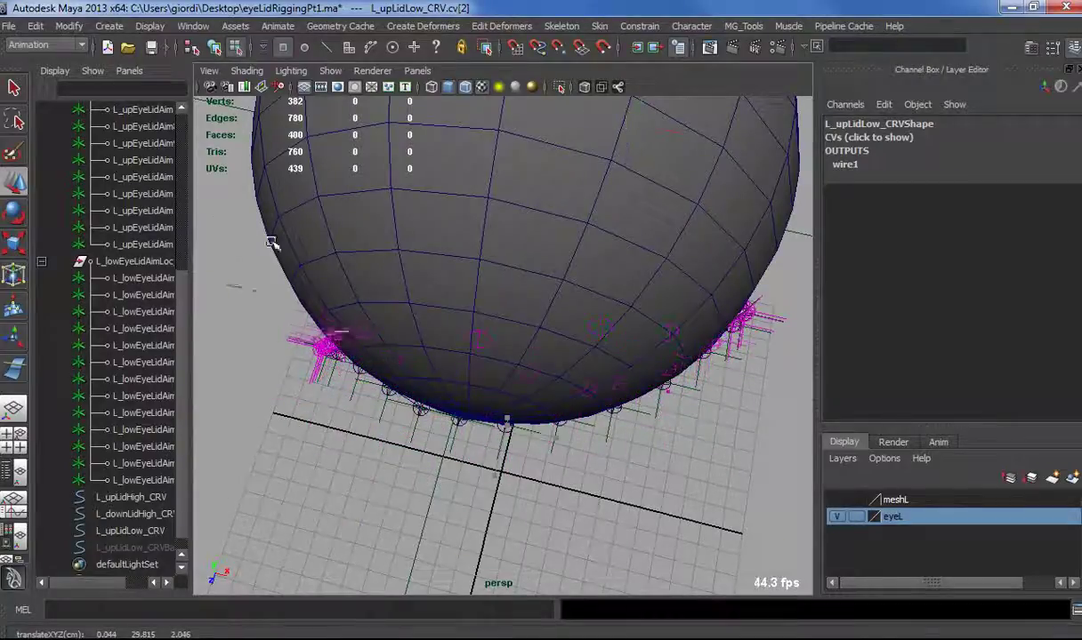
key(ctrl+z)
key(ctrl+z)
key(ctrl+z)
key(ctrl+z)
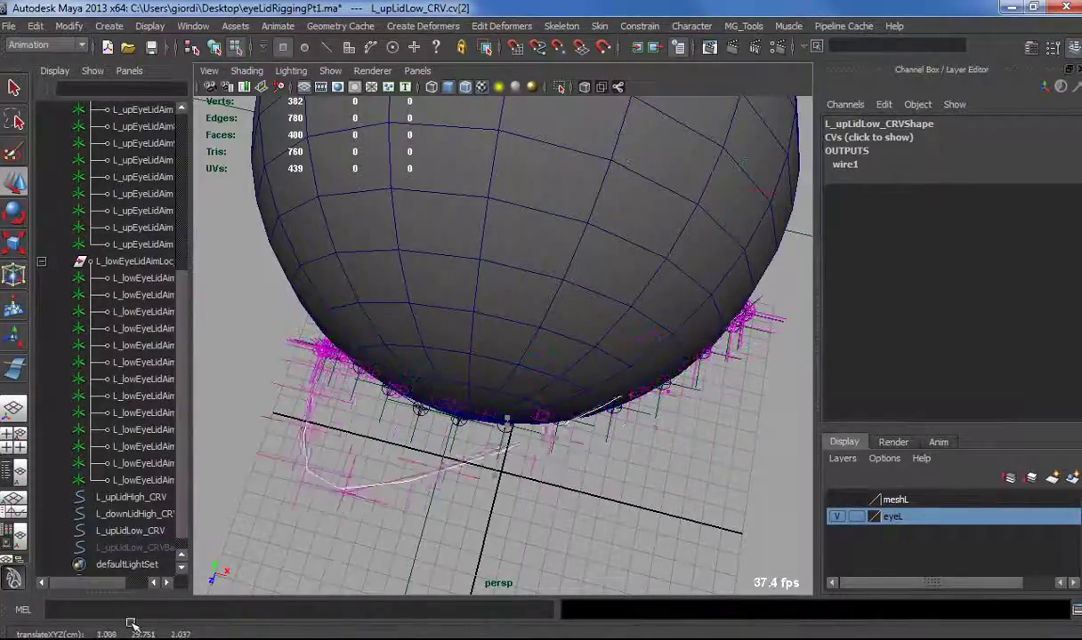
alt+drag(498, 525, 525, 407)
click(838, 517)
mouse_move(569, 475)
alt+mouse_down()
mouse_move(323, 469)
mouse_move(418, 487)
mouse_move(560, 463)
alt+mouse_up()
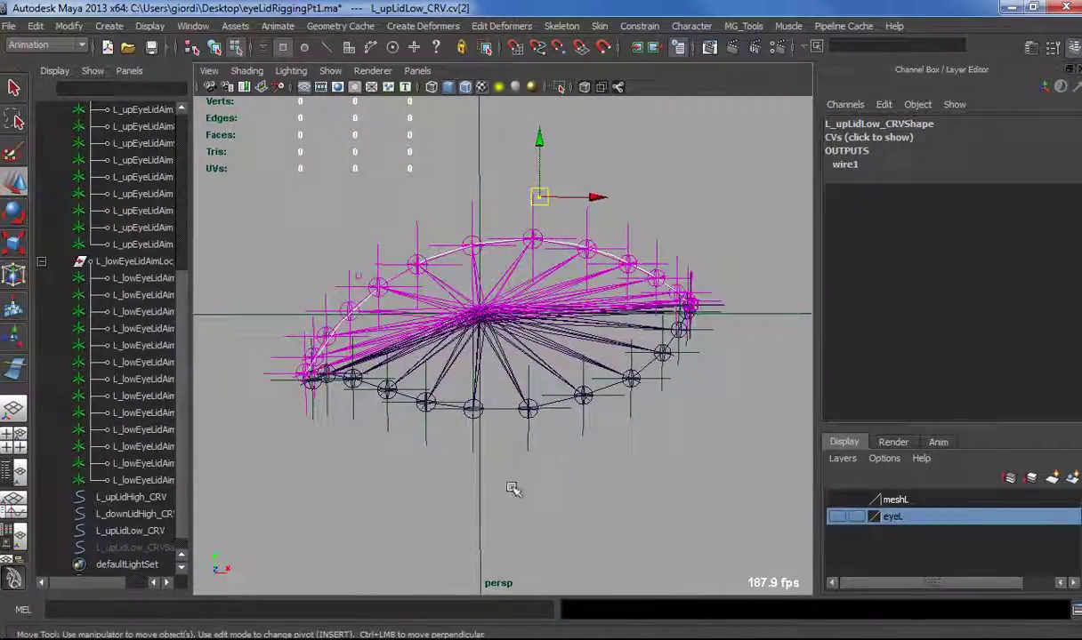
Deselect the CV, return to object mode and hide the joints in the perspective view.
click(557, 507)
alt+drag(557, 507, 511, 503)
scroll(180, 421, down, 1)
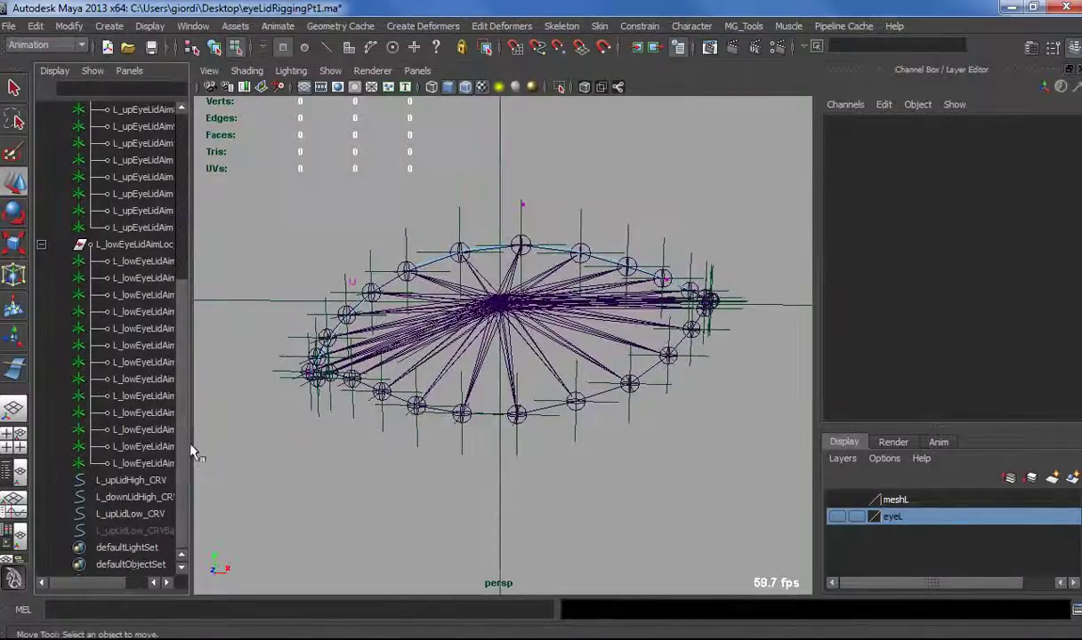
click(213, 48)
alt+drag(416, 386, 378, 396)
alt+right_drag(378, 396, 416, 413)
alt+middle_drag(304, 471, 336, 418)
click(323, 407)
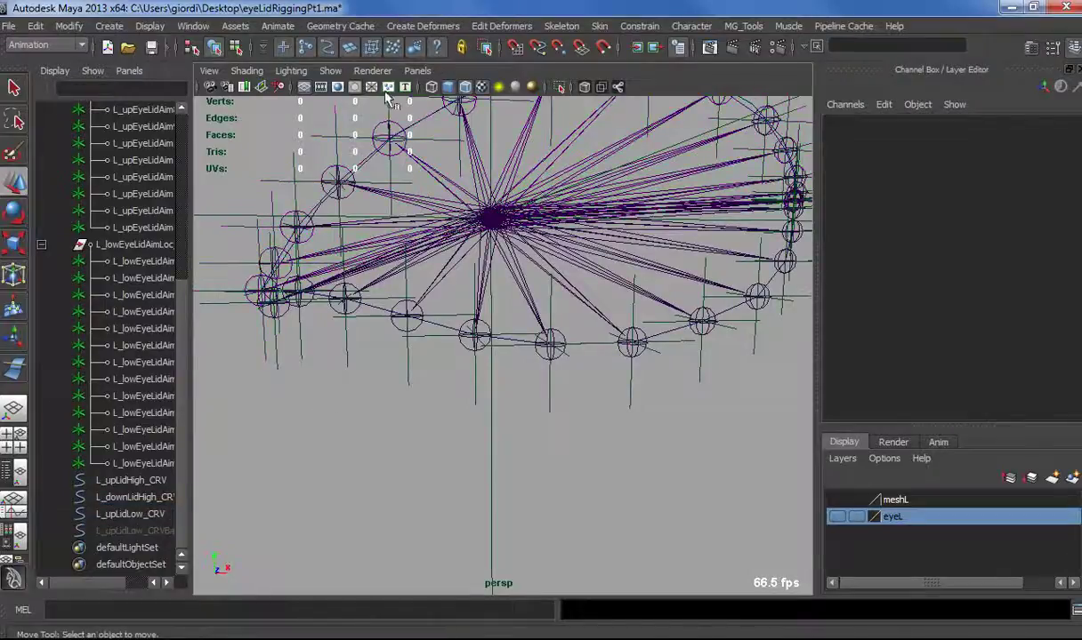
click(330, 70)
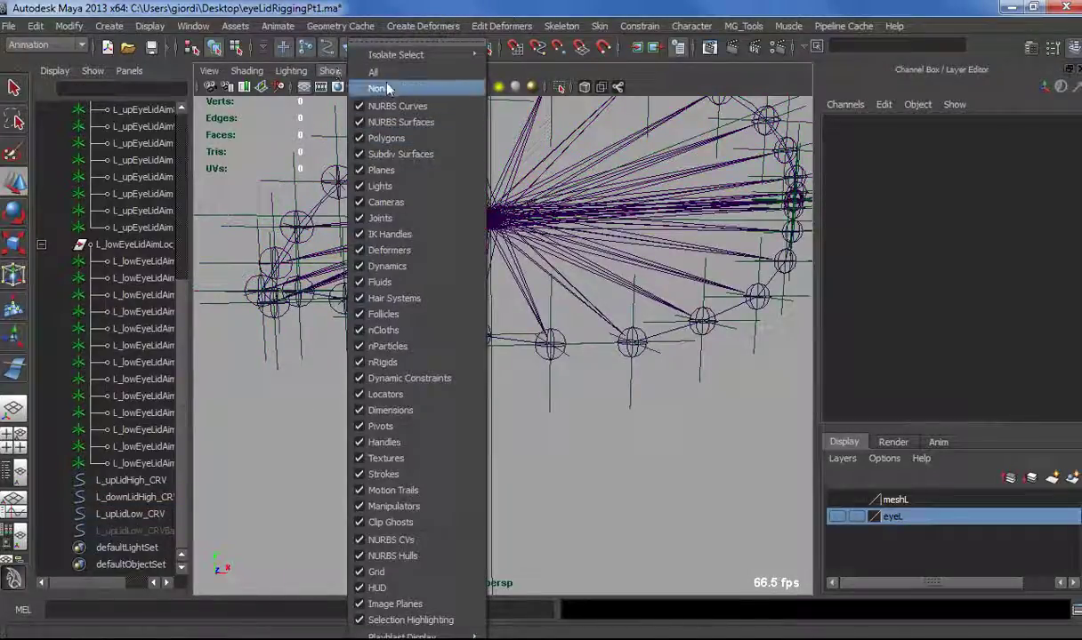
click(397, 236)
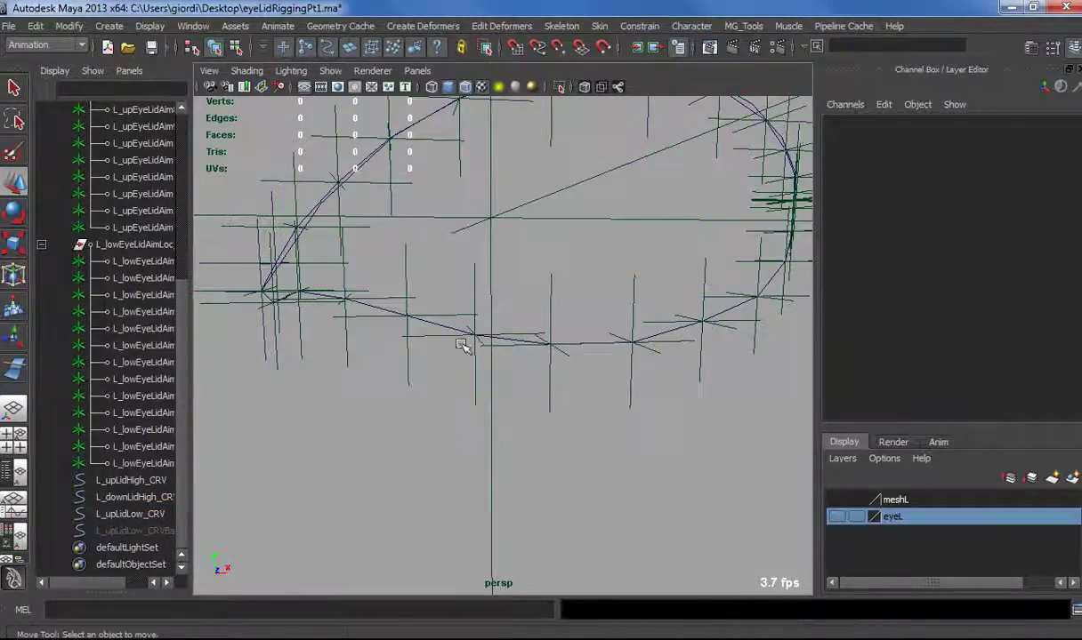
alt+drag(411, 426, 410, 453)
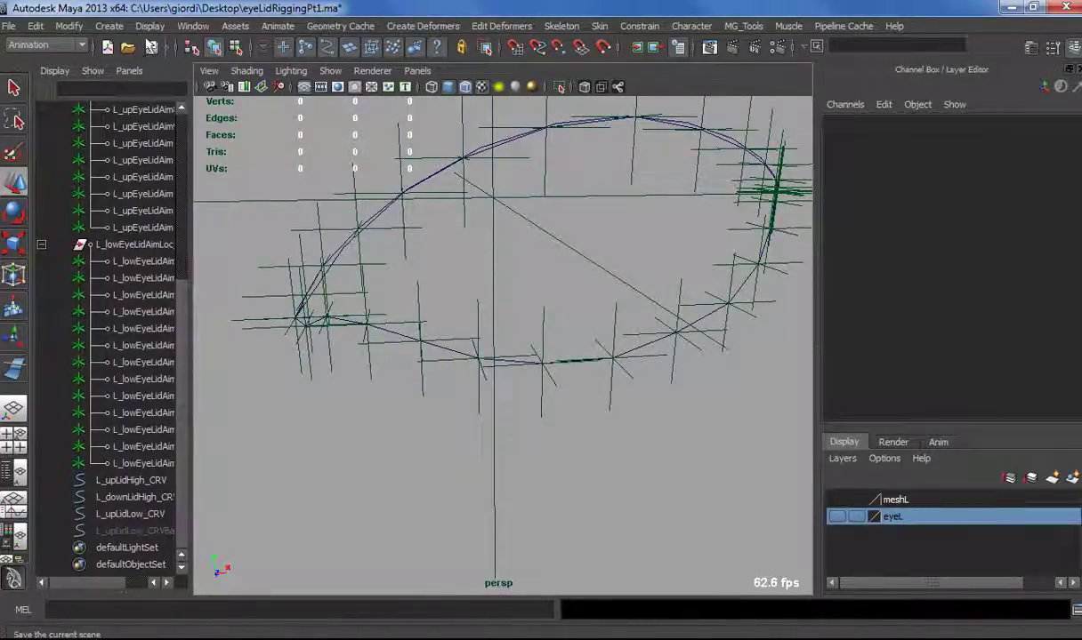
Start a 3 Cubic EP curve on the lower eyelid, with its first point snapped to the inner corner locator.
click(110, 26)
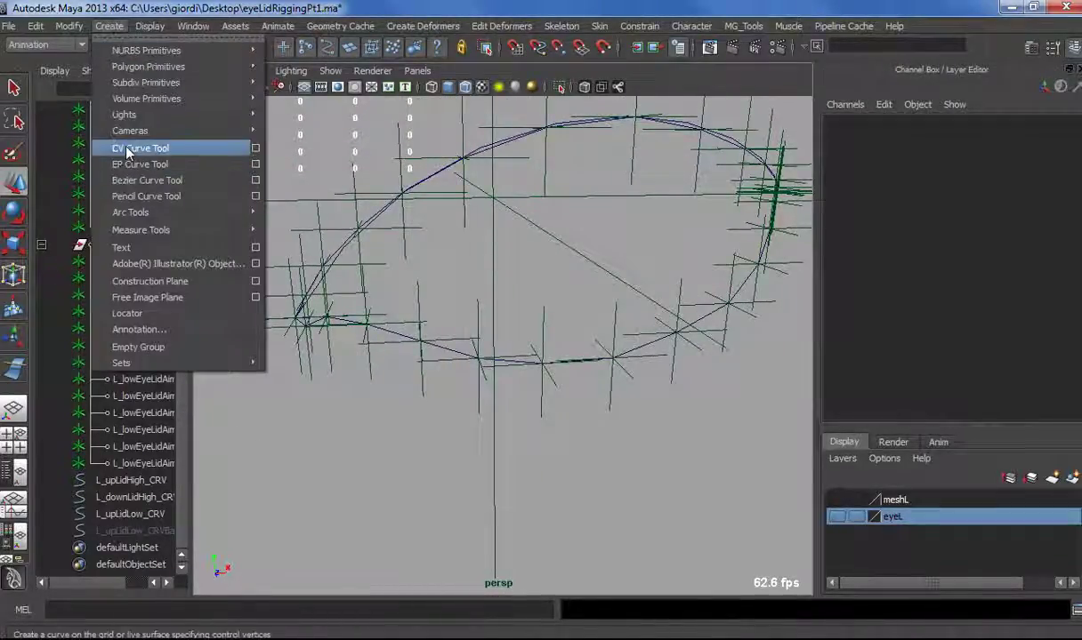
click(254, 166)
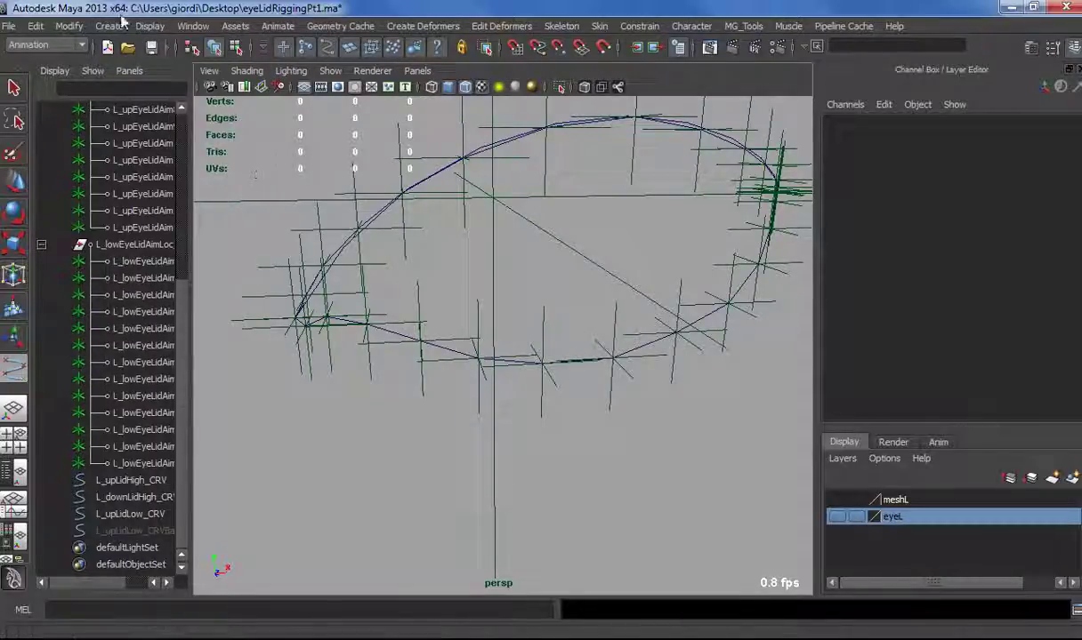
click(114, 26)
click(254, 162)
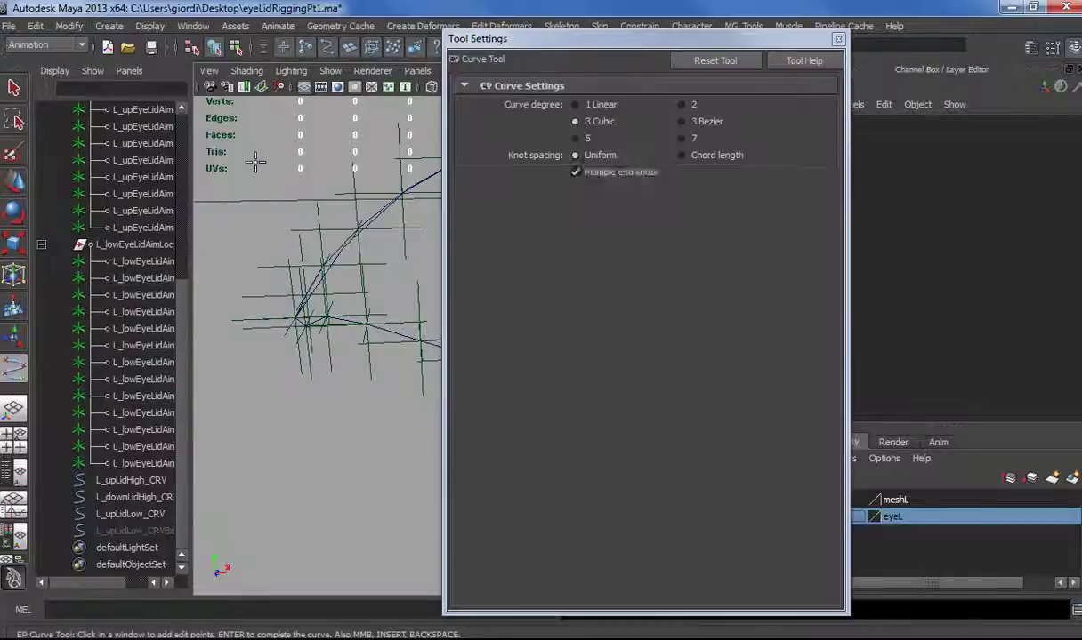
click(839, 39)
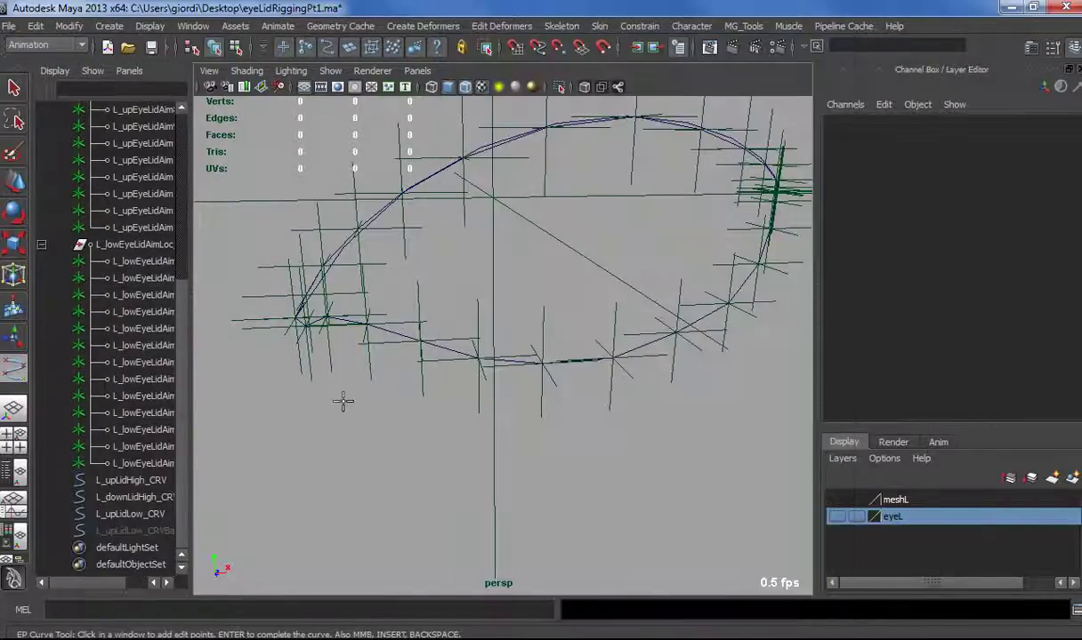
alt+drag(342, 400, 282, 344)
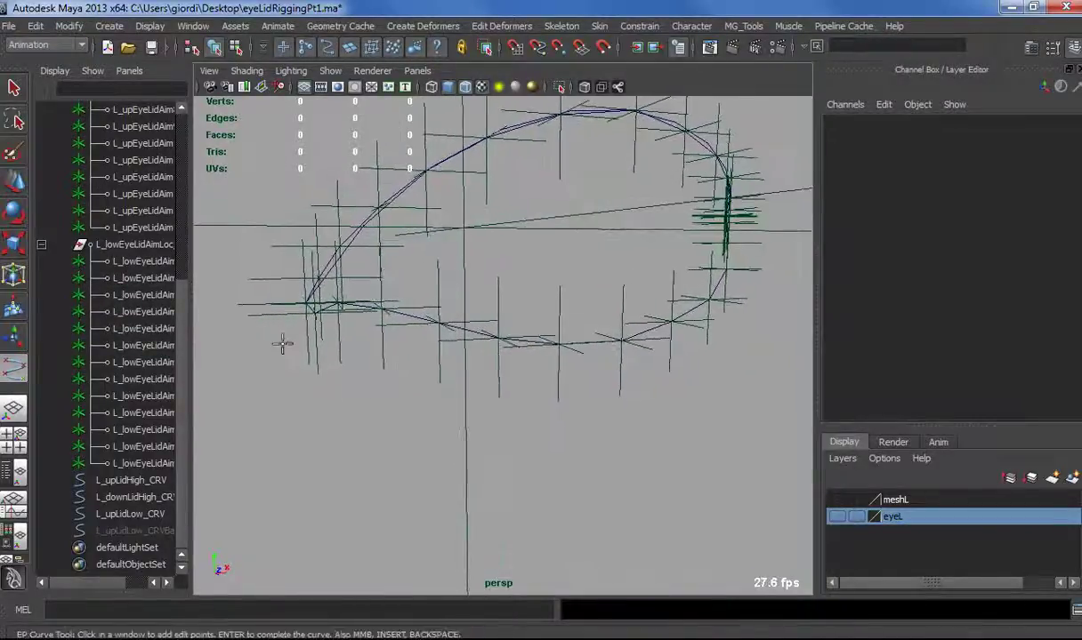
click(307, 306)
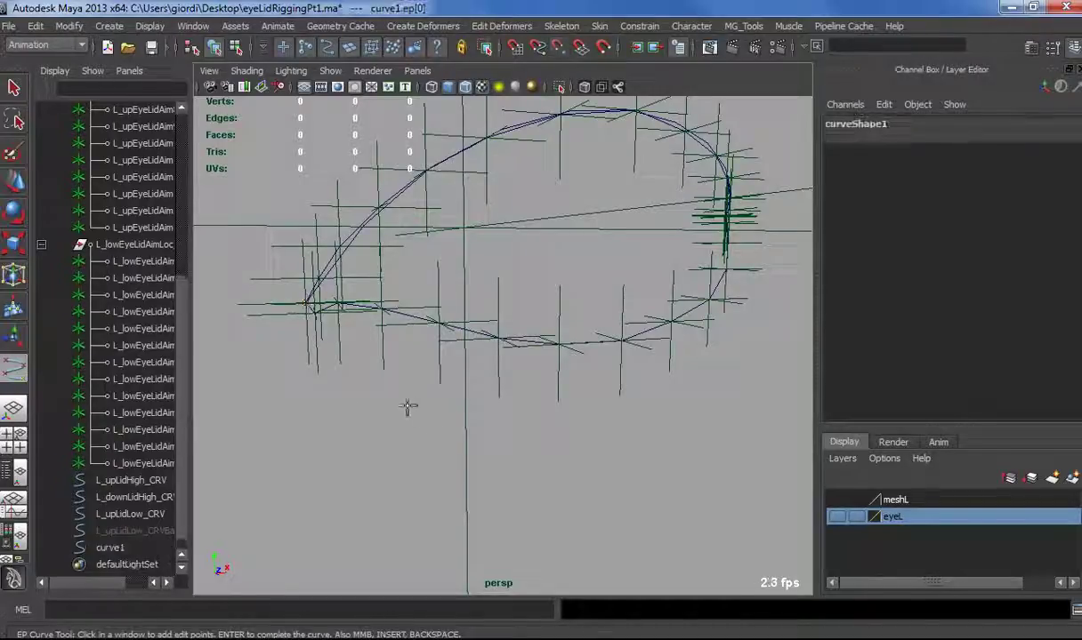
Add edit points on spaced lower lid locators through to the outer eye corner and complete the EP curve.
alt+drag(410, 406, 287, 331)
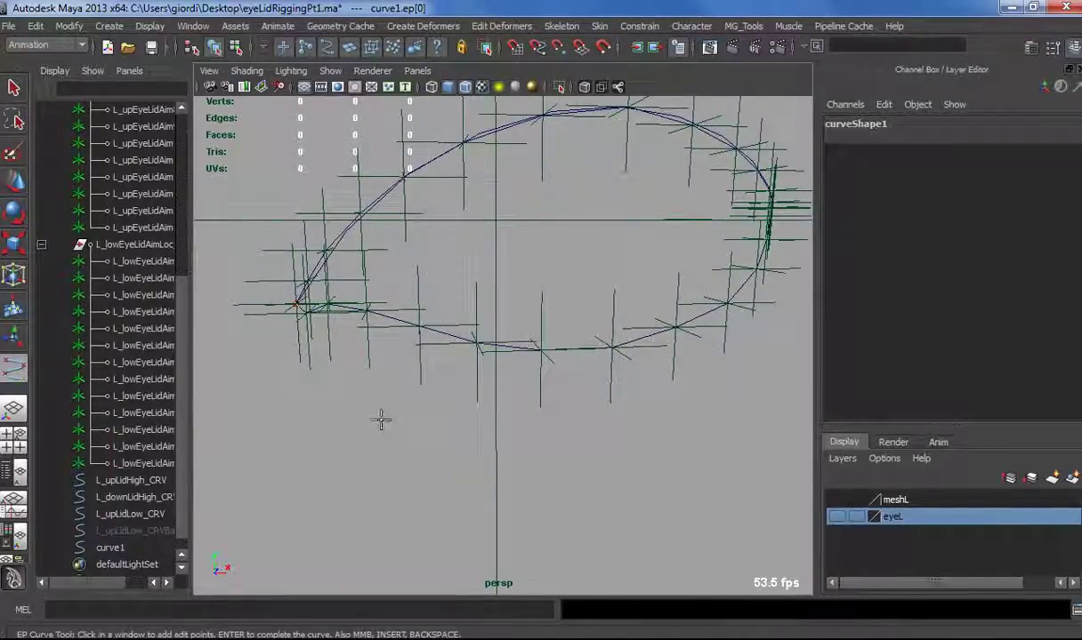
alt+drag(461, 392, 424, 391)
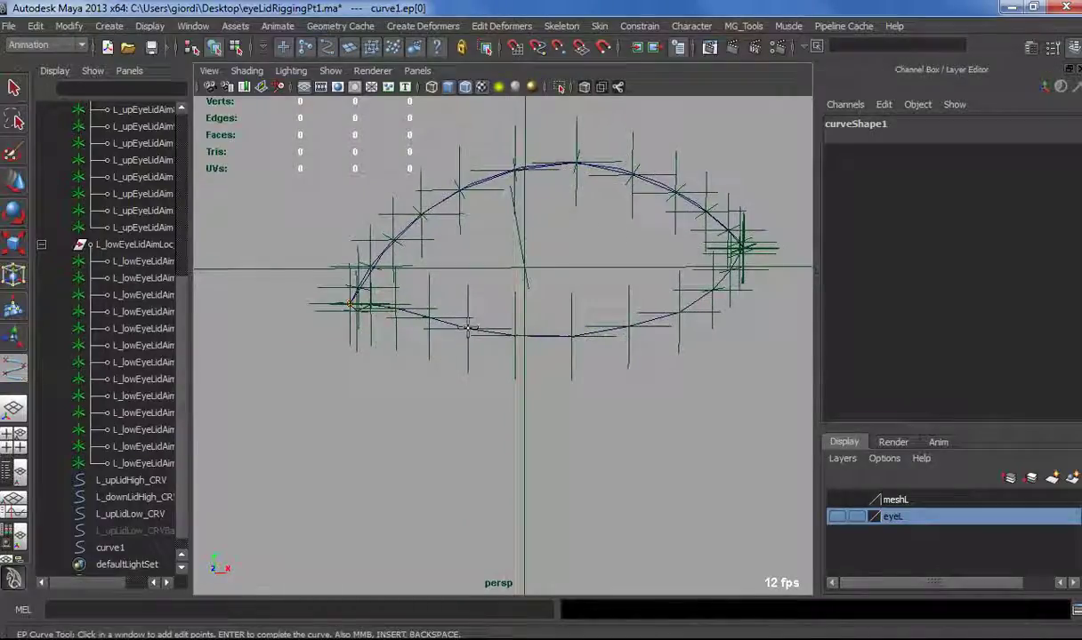
click(467, 329)
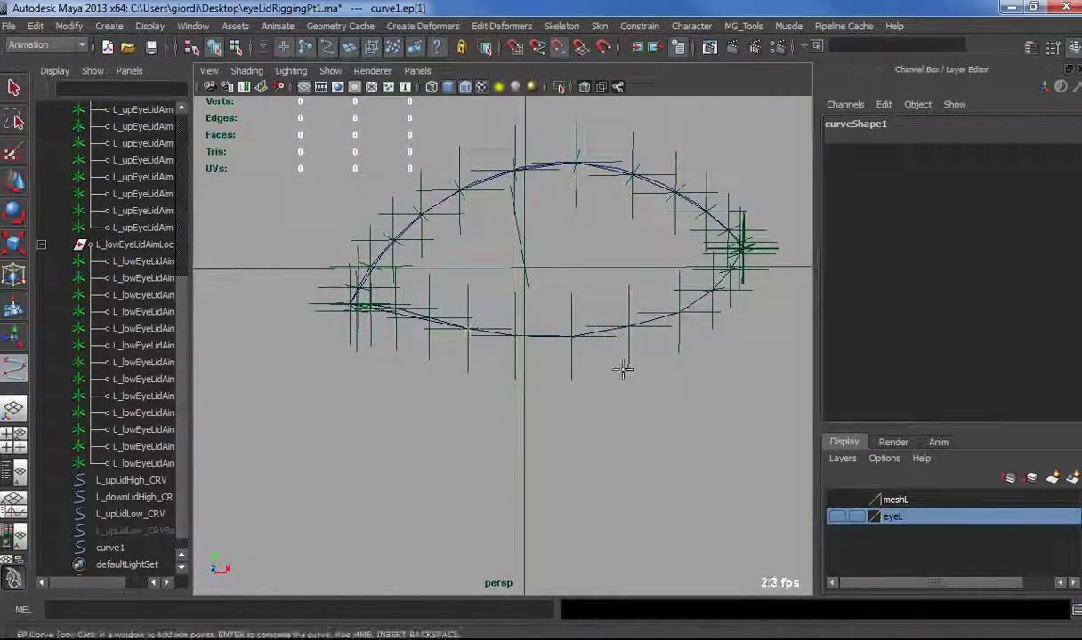
click(577, 339)
mouse_move(619, 389)
alt+mouse_down()
mouse_move(672, 403)
mouse_move(634, 405)
alt+mouse_up()
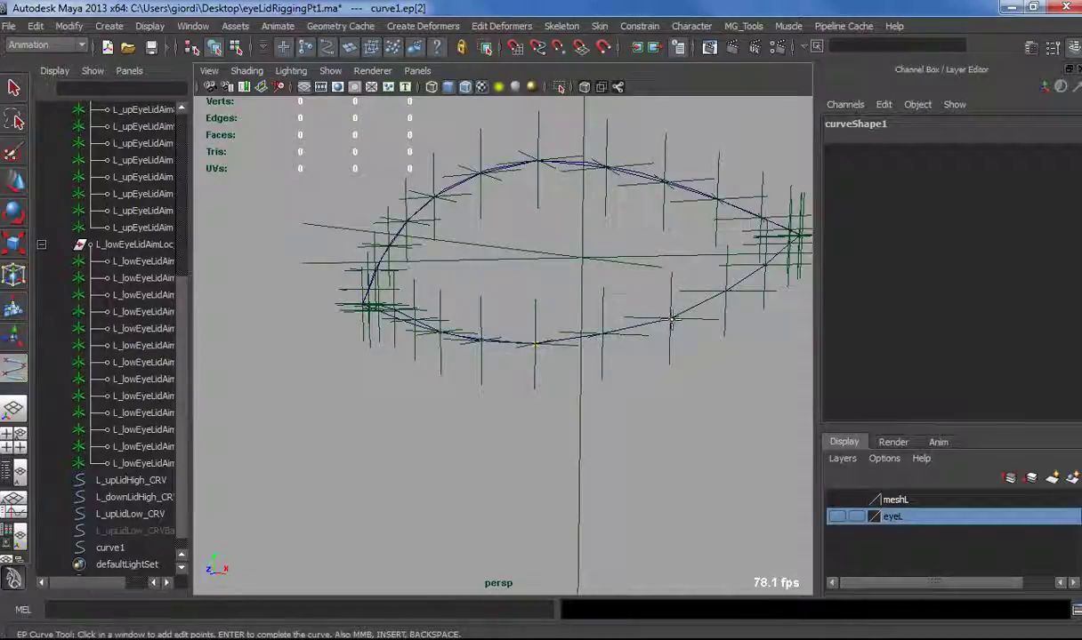
alt+drag(728, 363, 570, 382)
alt+right_drag(571, 381, 626, 424)
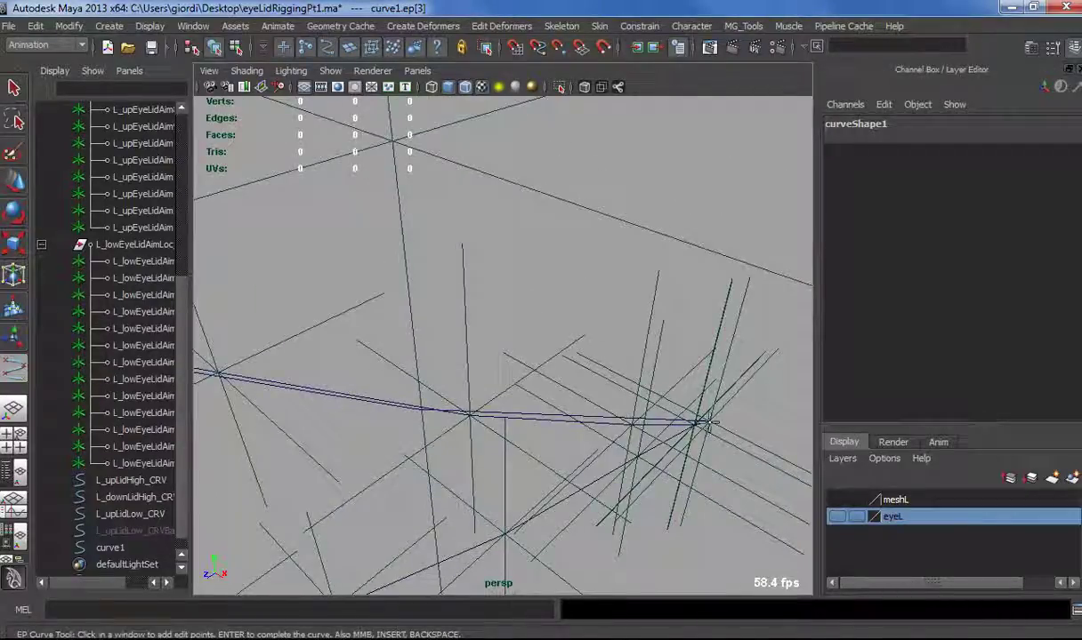
click(709, 423)
key(Return)
Display the control vertices of the new lower lid EP curve and enter component selection mode.
alt+right_drag(689, 407, 556, 425)
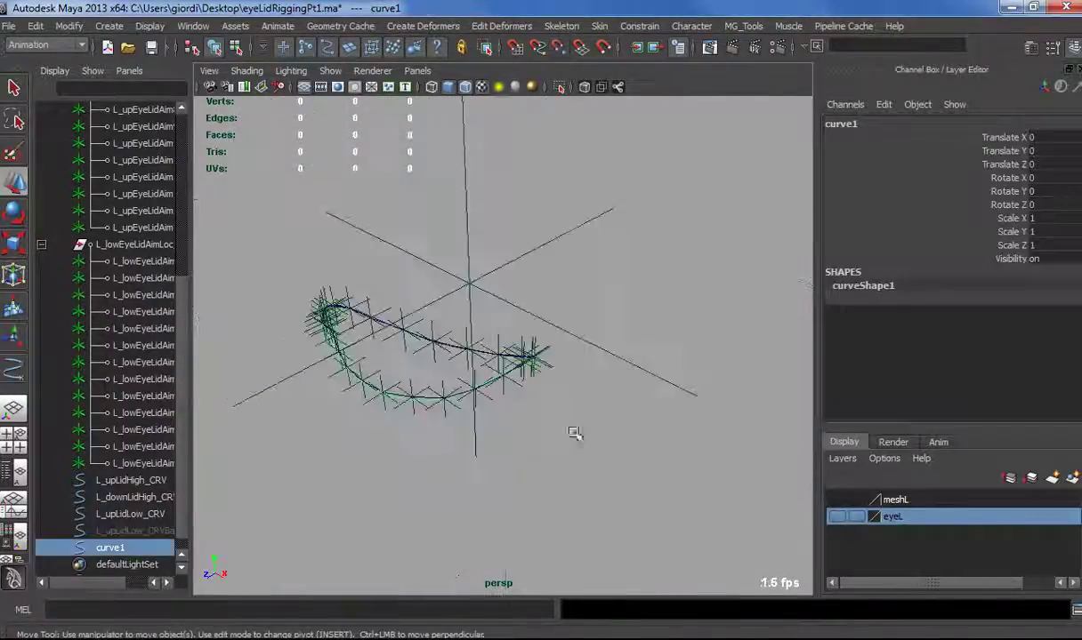
mouse_move(555, 426)
alt+mouse_down()
mouse_move(615, 391)
mouse_move(561, 430)
alt+mouse_up()
alt+right_drag(560, 430, 730, 487)
alt+drag(731, 488, 542, 467)
alt+middle_drag(418, 552, 510, 508)
alt+drag(510, 508, 543, 466)
right_drag(543, 466, 464, 399)
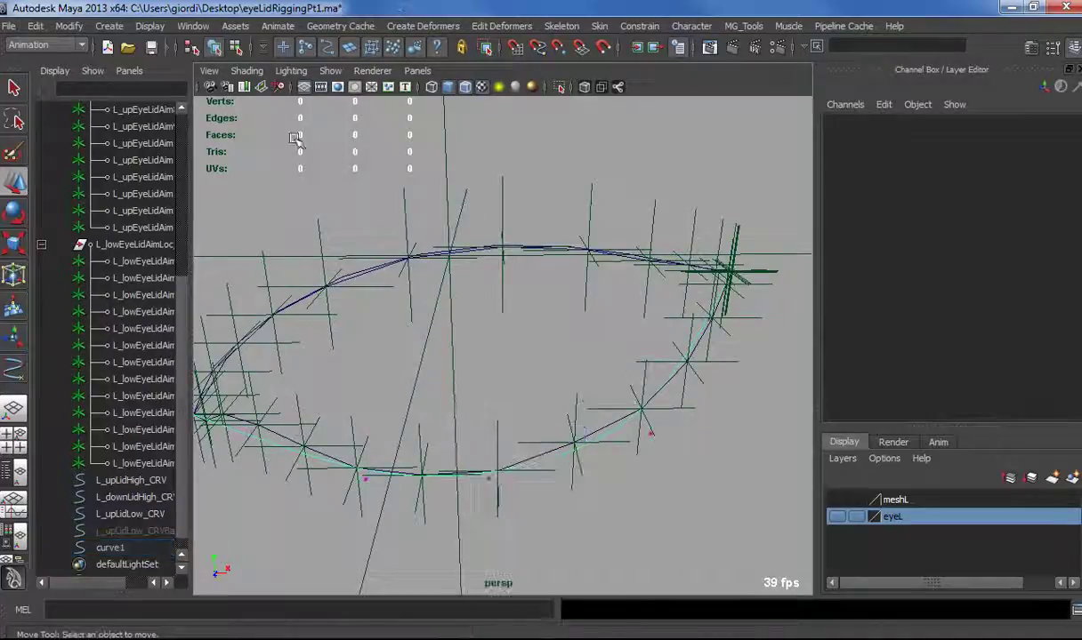
click(234, 49)
Try repositioning the EP curve's control vertices along the lower lid, then delete curve1.
alt+drag(623, 444, 650, 445)
key(ctrl+z)
drag(659, 366, 631, 534)
alt+drag(689, 490, 706, 393)
drag(647, 321, 646, 465)
drag(357, 311, 391, 365)
alt+drag(594, 440, 569, 443)
click(461, 442)
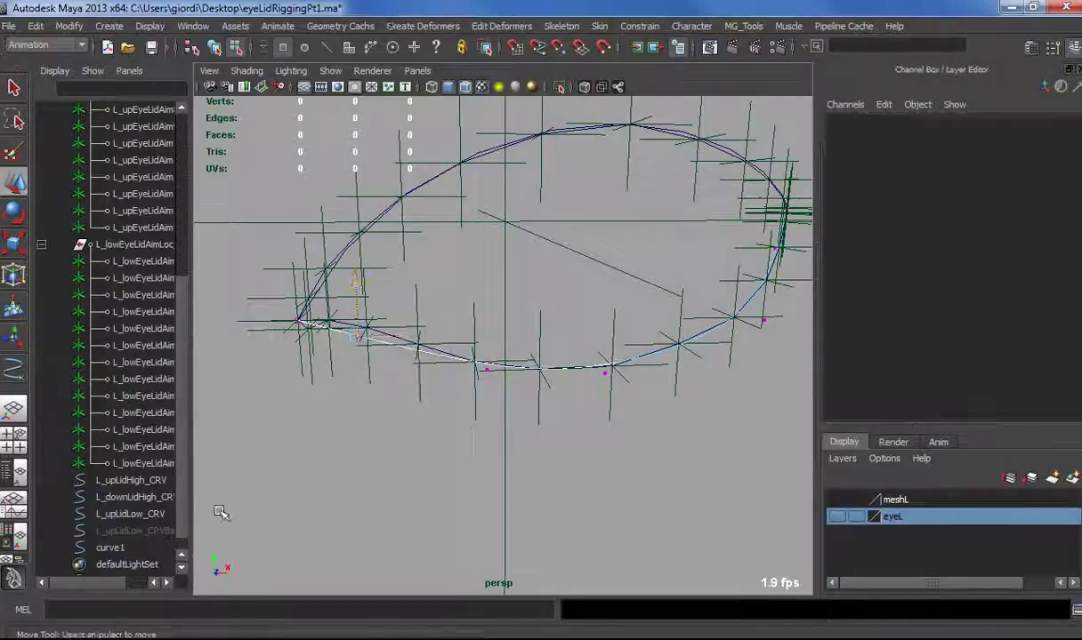
click(108, 548)
key(Delete)
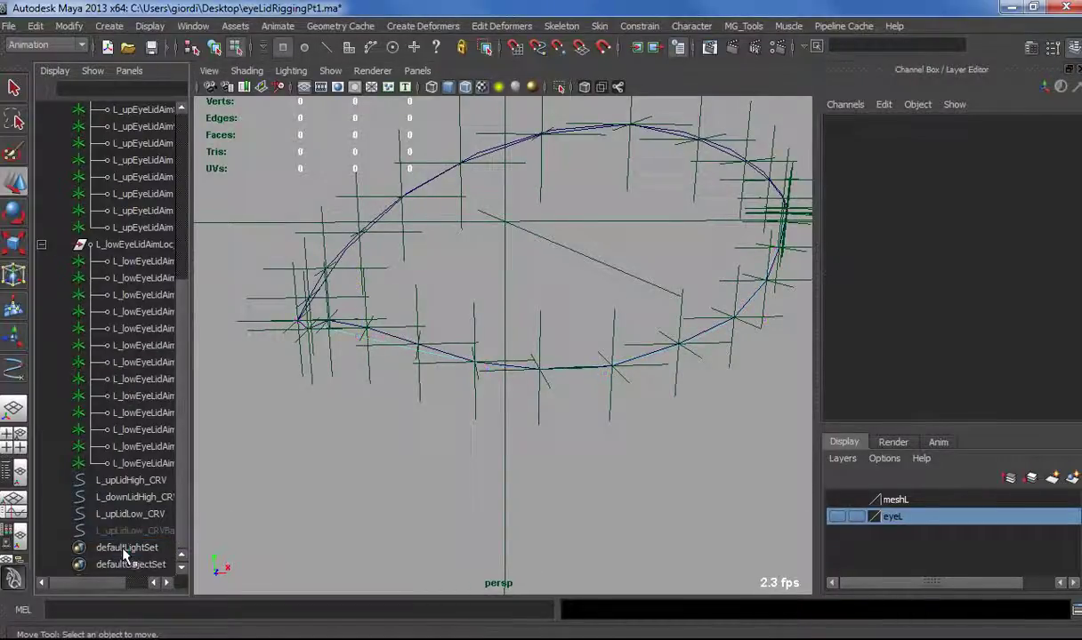
Draw a five-point CV curve along the lower lid, snapping its points to locators from the inner to the outer corner.
click(109, 26)
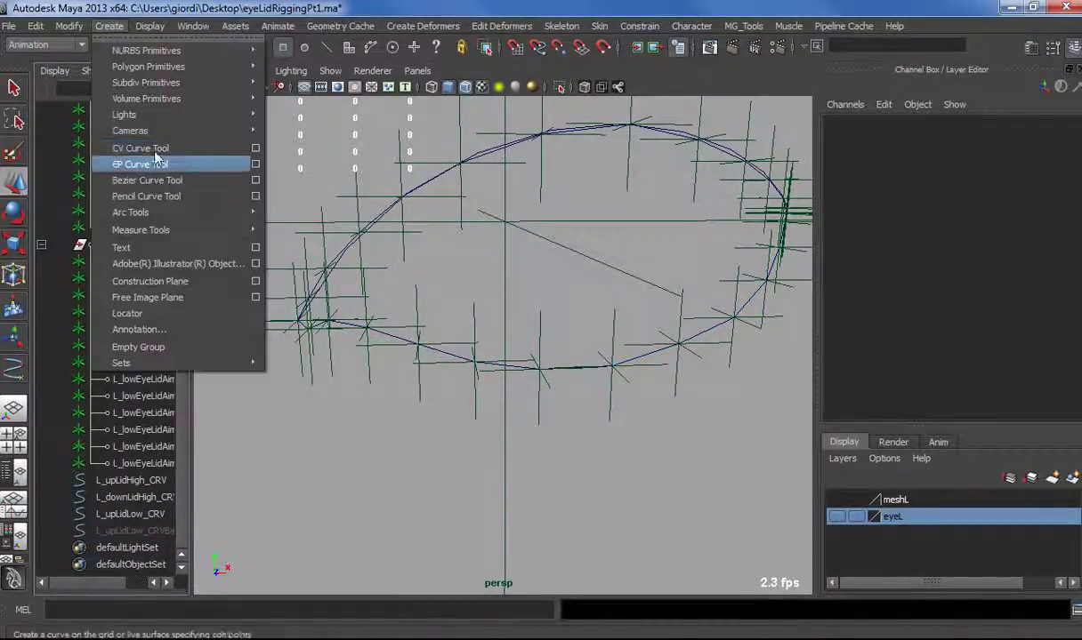
click(134, 148)
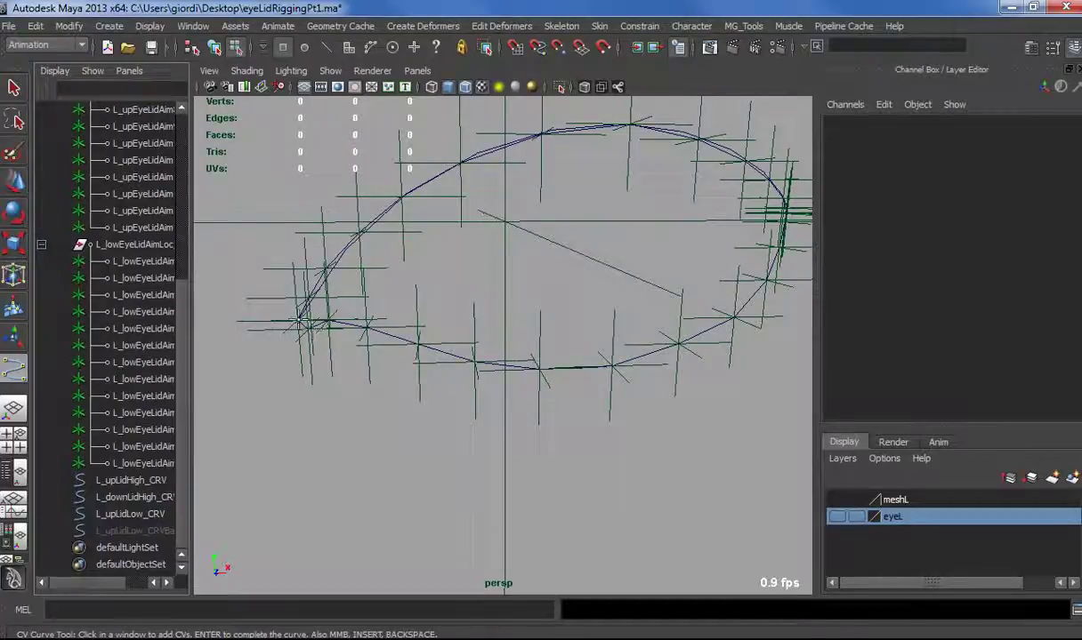
click(301, 322)
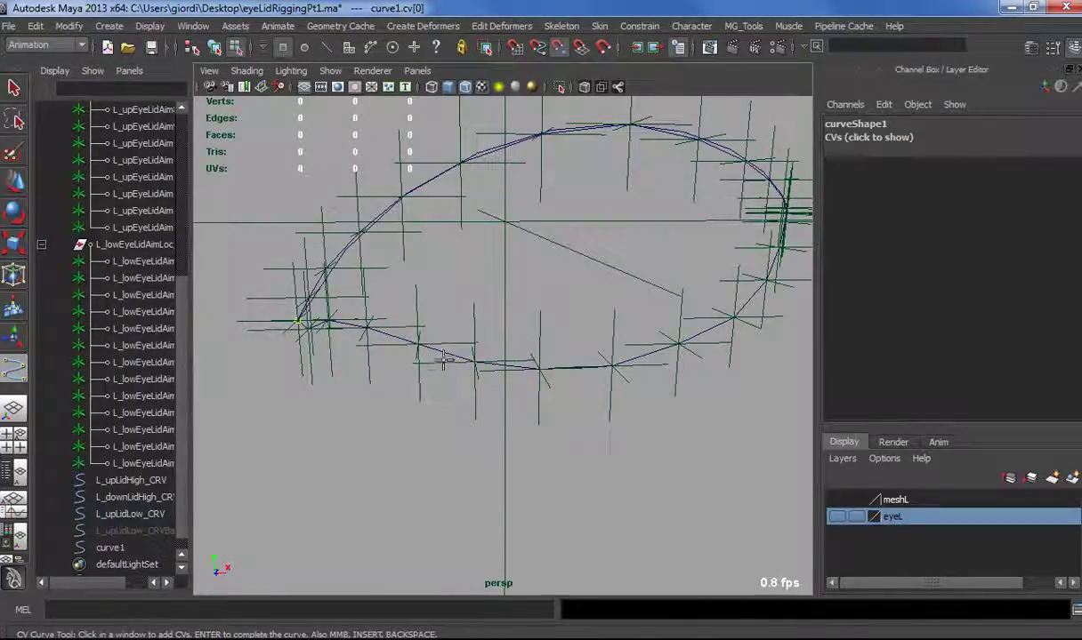
alt+drag(486, 418, 483, 410)
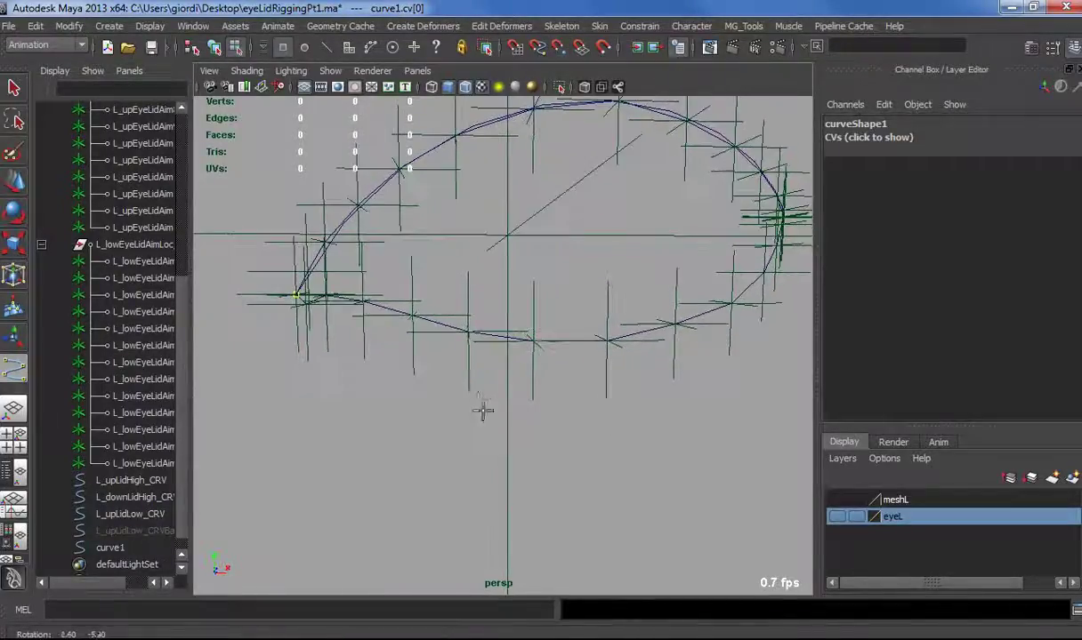
click(468, 332)
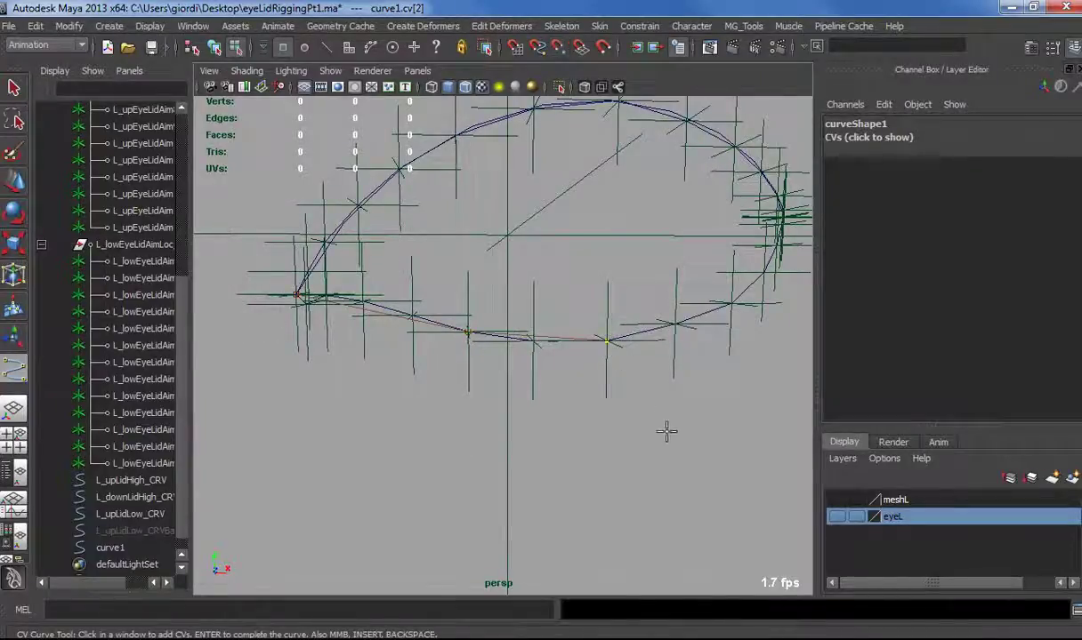
alt+drag(679, 435, 669, 354)
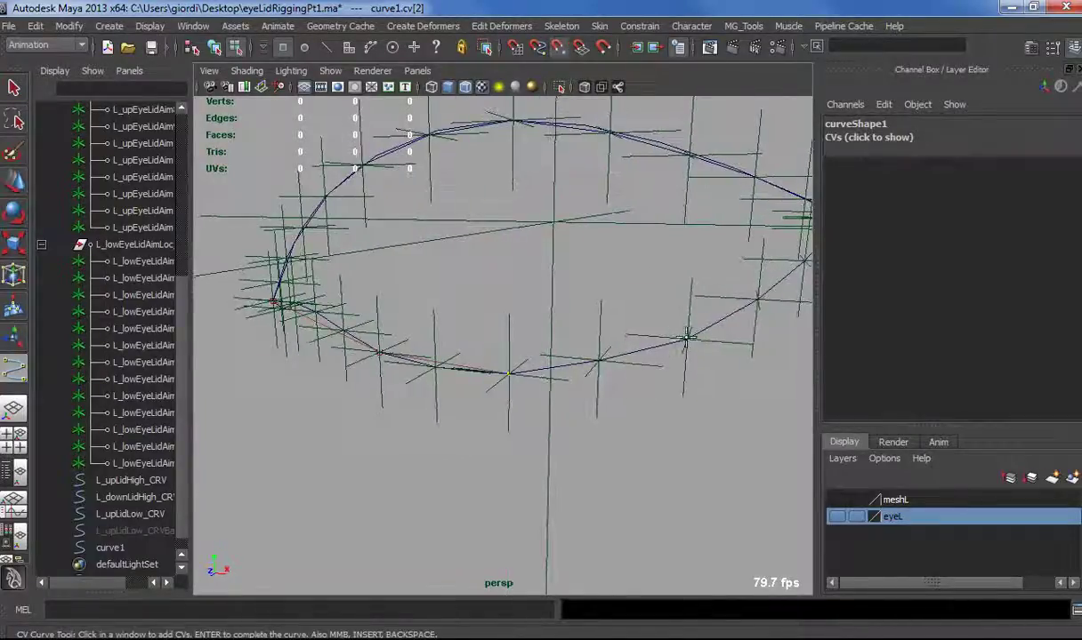
click(687, 338)
alt+middle_drag(663, 413, 481, 462)
alt+drag(455, 332, 476, 378)
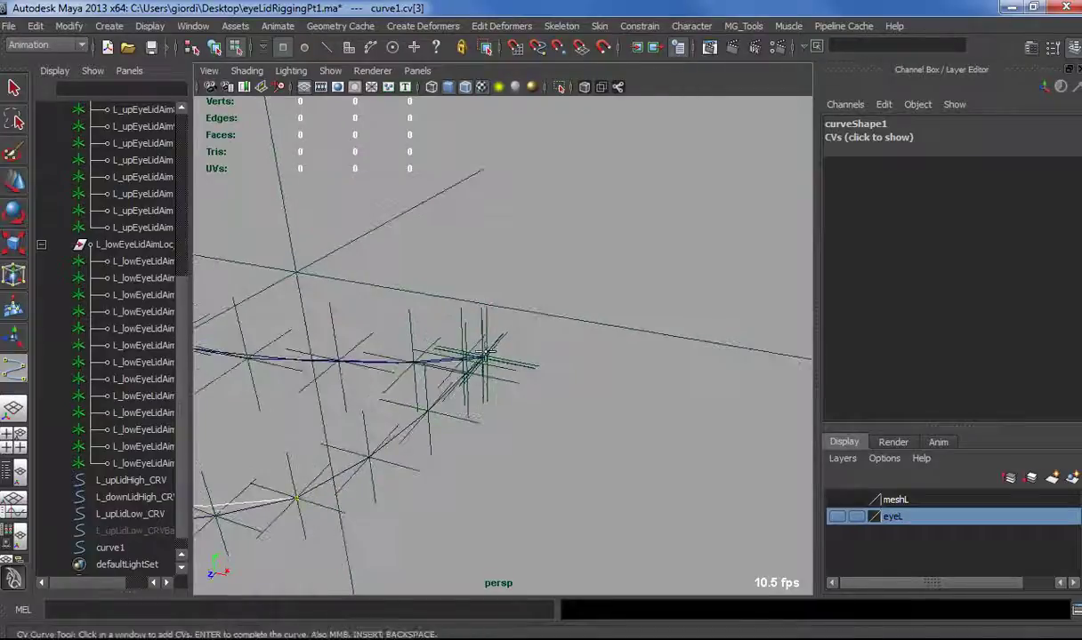
key(Return)
key(w)
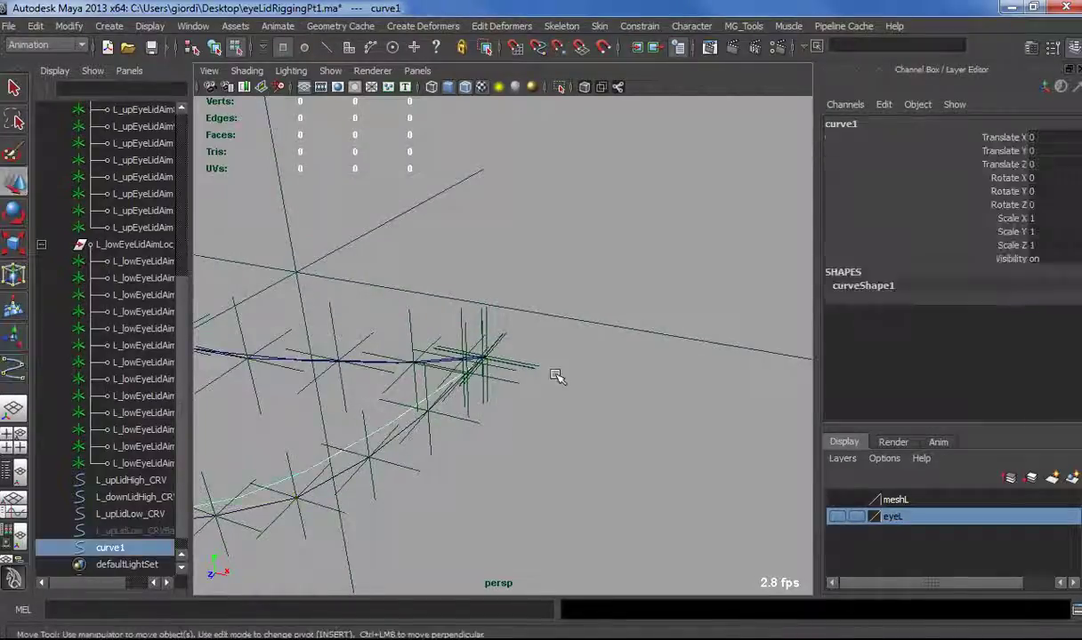
Show curve1's control vertices and move the one before the outer corner so the curve fits the lower lid locators.
alt+drag(467, 409, 561, 347)
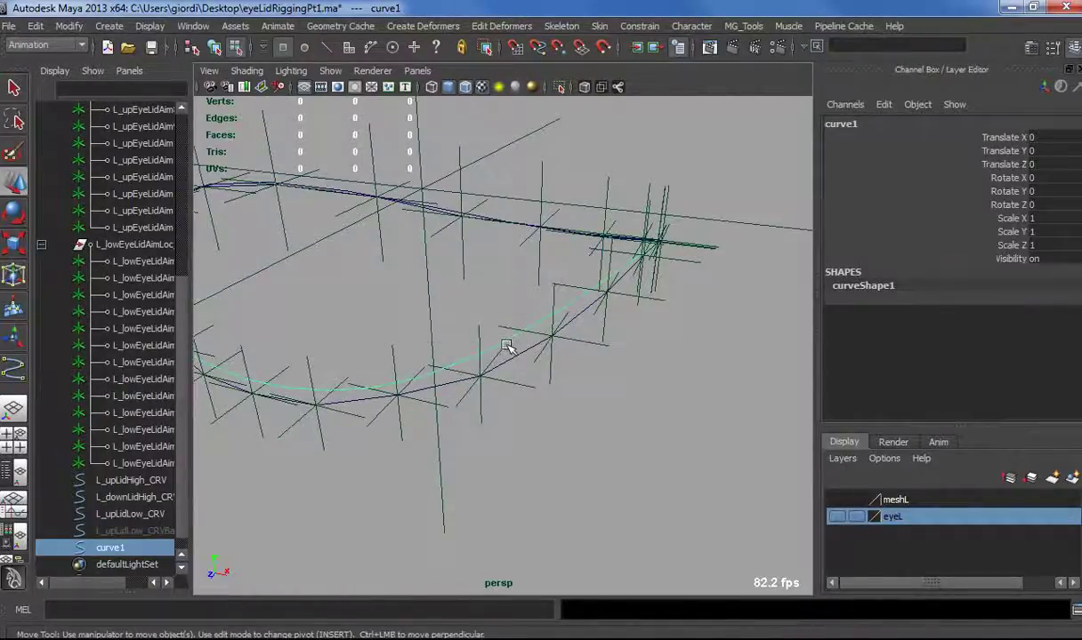
right_drag(506, 345, 445, 346)
drag(418, 322, 515, 423)
alt+drag(491, 426, 508, 433)
drag(565, 391, 598, 397)
drag(536, 422, 447, 376)
alt+middle_drag(447, 376, 463, 391)
alt+drag(464, 391, 309, 343)
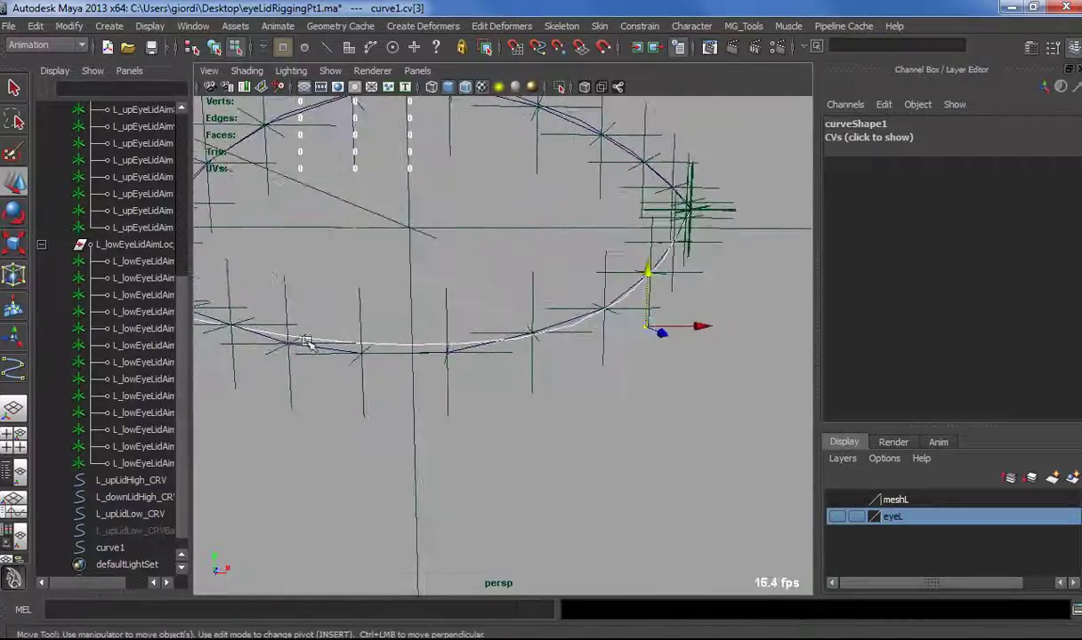
alt+middle_drag(403, 379, 462, 353)
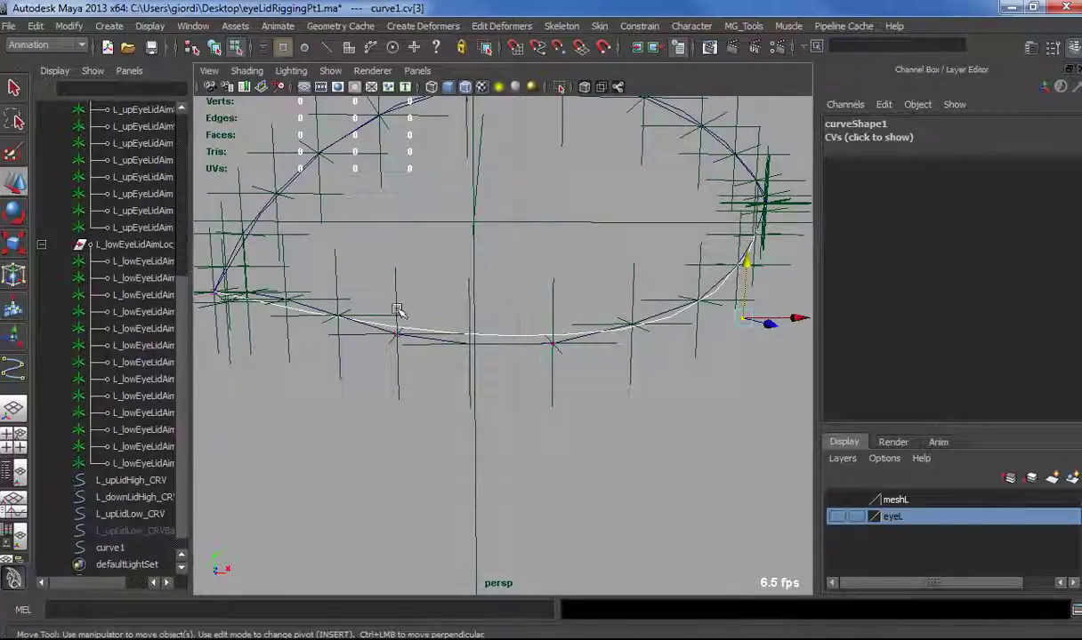
drag(749, 261, 750, 249)
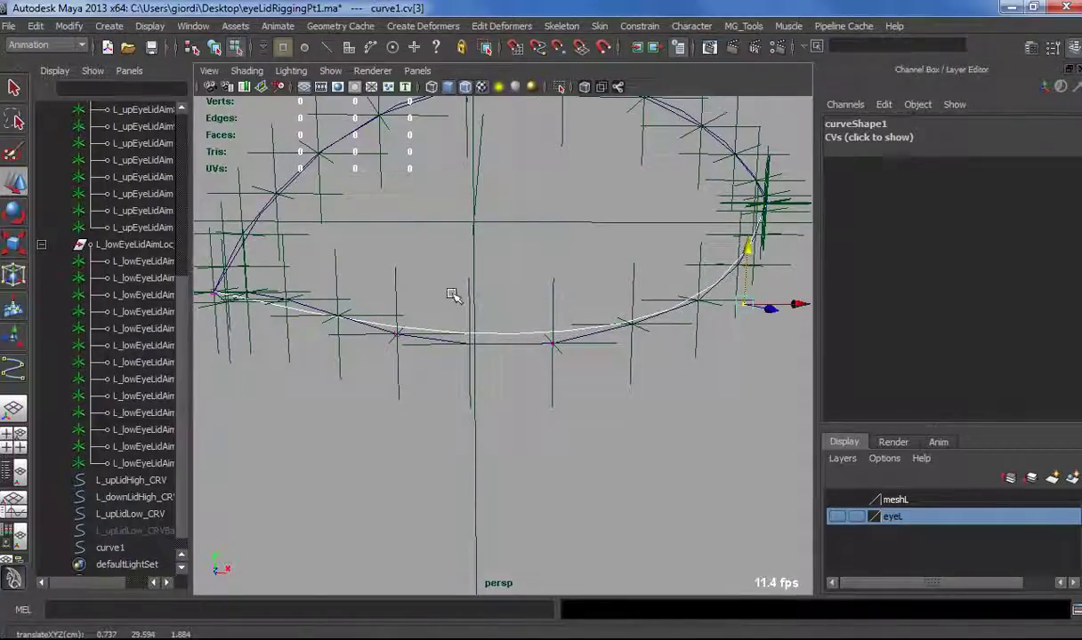
Fine-tune curve1's interior control vertices so the curve closely follows the high-resolution lower lid curve.
drag(550, 263, 552, 294)
click(743, 306)
drag(745, 253, 700, 263)
drag(746, 314, 768, 387)
drag(718, 557, 352, 294)
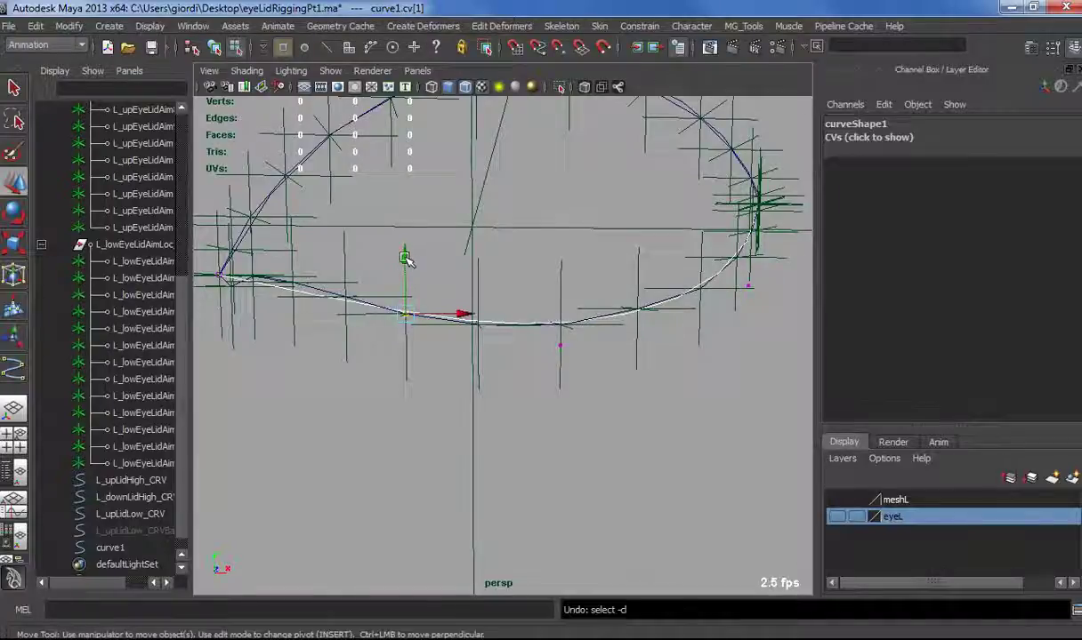
click(403, 259)
alt+drag(376, 271, 373, 308)
alt+right_drag(374, 308, 418, 312)
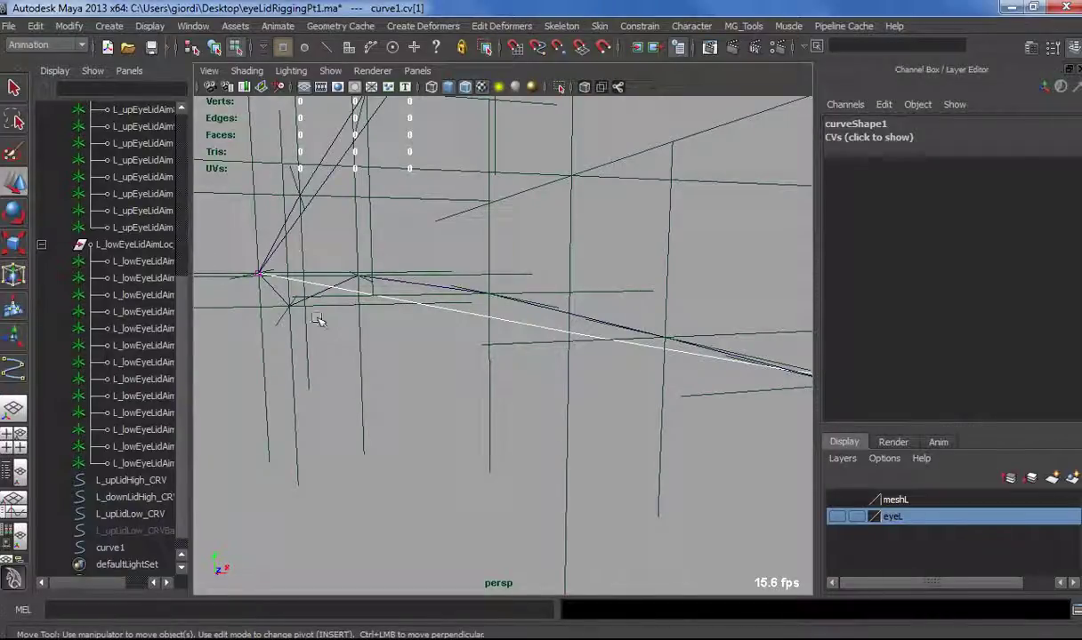
alt+middle_drag(411, 264, 432, 297)
alt+right_drag(396, 369, 394, 410)
alt+drag(394, 410, 494, 425)
Widen the Outliner, rename curve1 as L_downLidLow_CRV and clear the selection.
scroll(180, 480, down, 1)
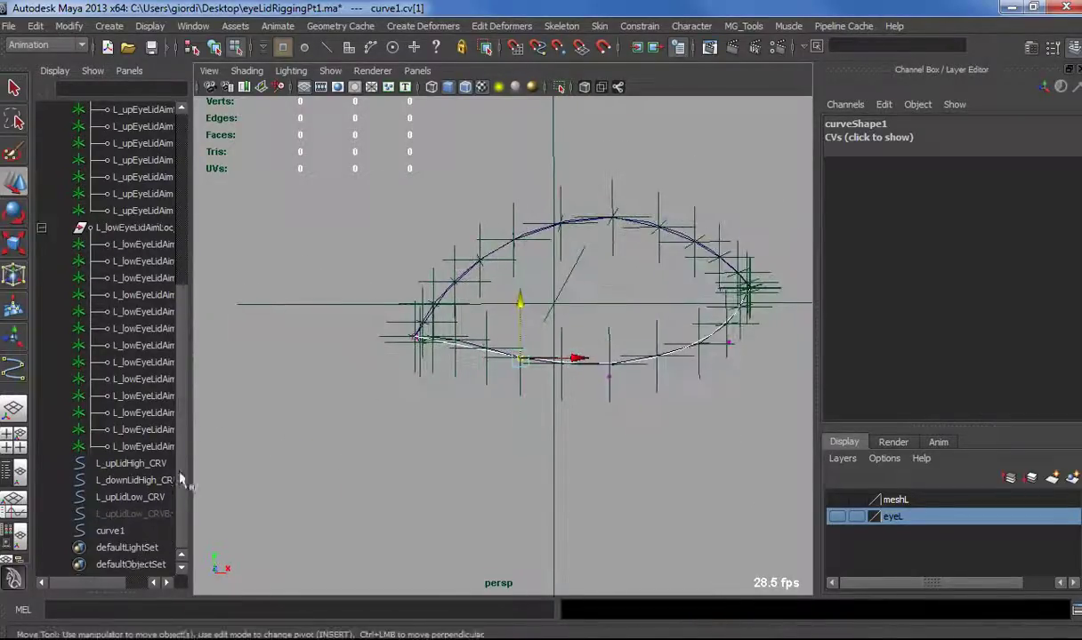
drag(189, 459, 282, 471)
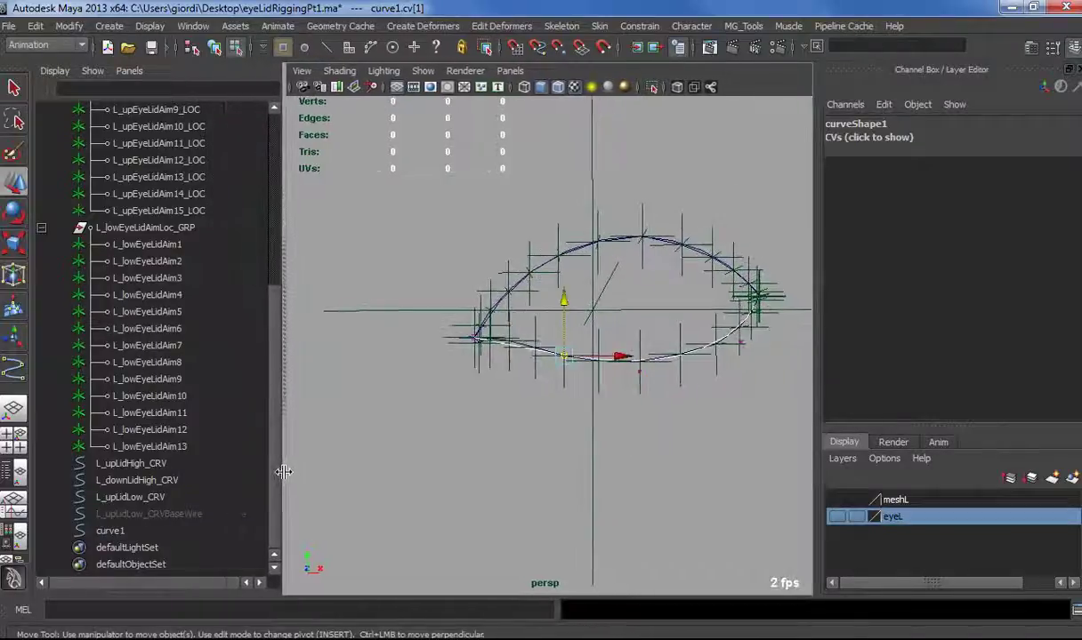
double_click(124, 500)
double_click(105, 534)
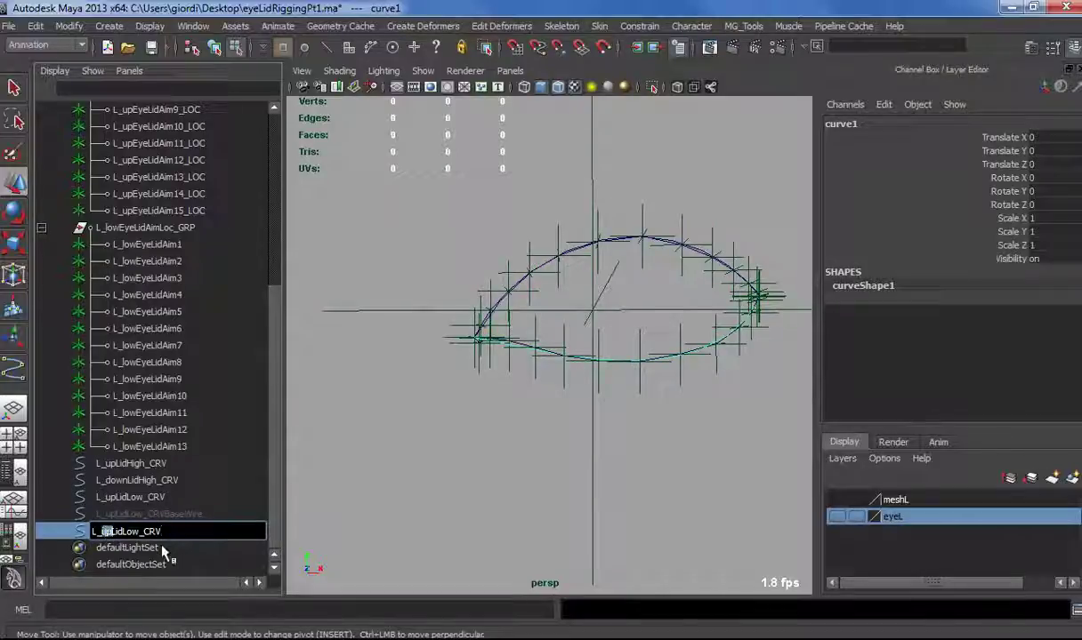
text(down)
key(Return)
click(480, 431)
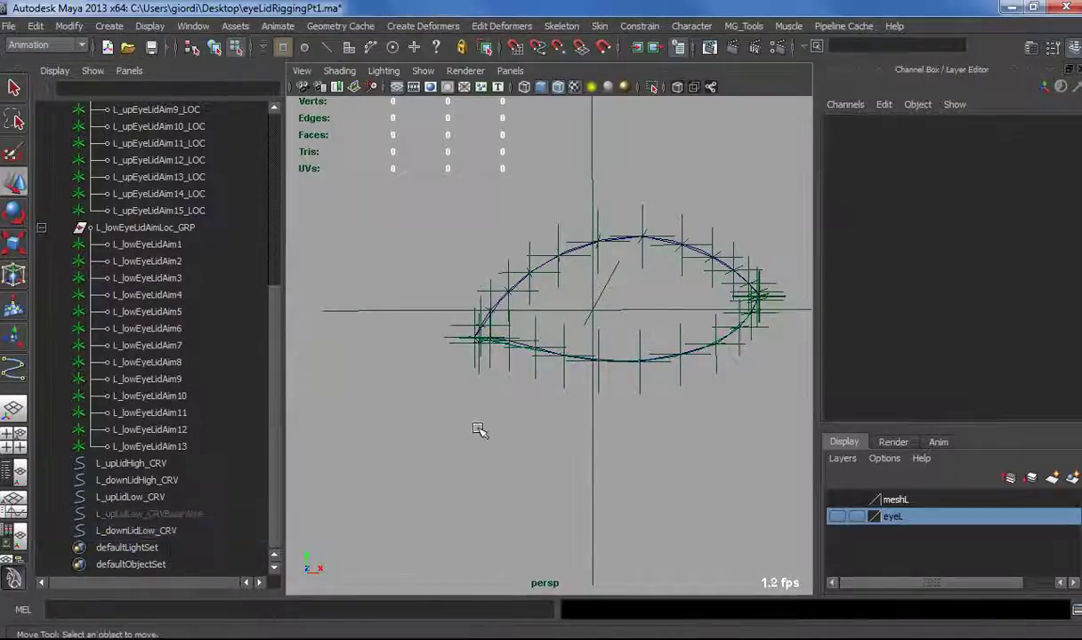
Create a wire deformer on L_downLidHigh_CRV with L_downLidLow_CRV as its wire curve, and clear the selection.
click(429, 26)
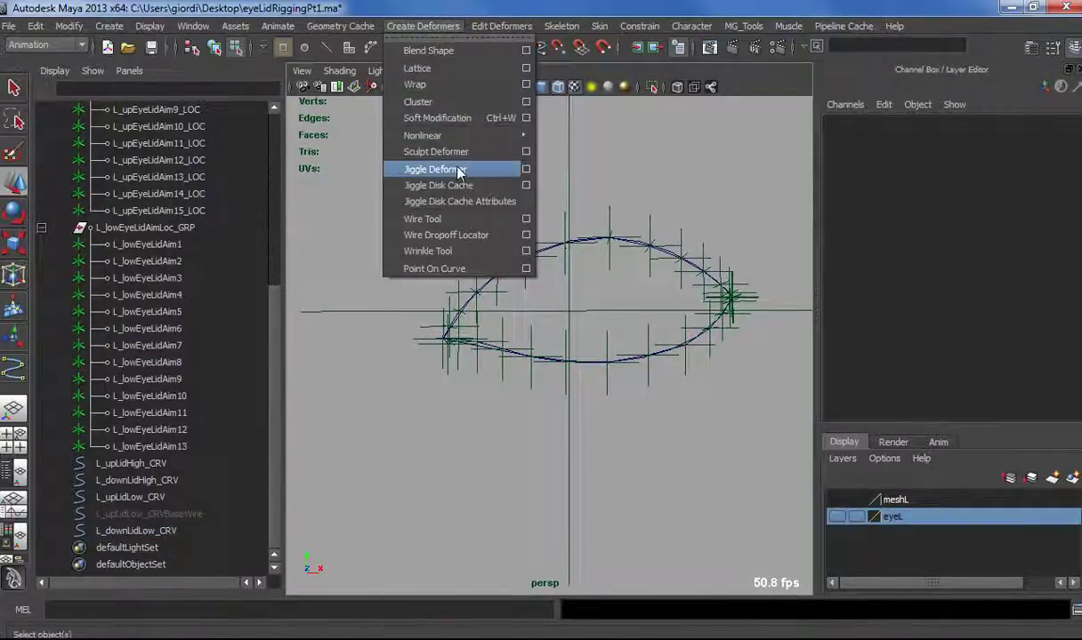
click(424, 217)
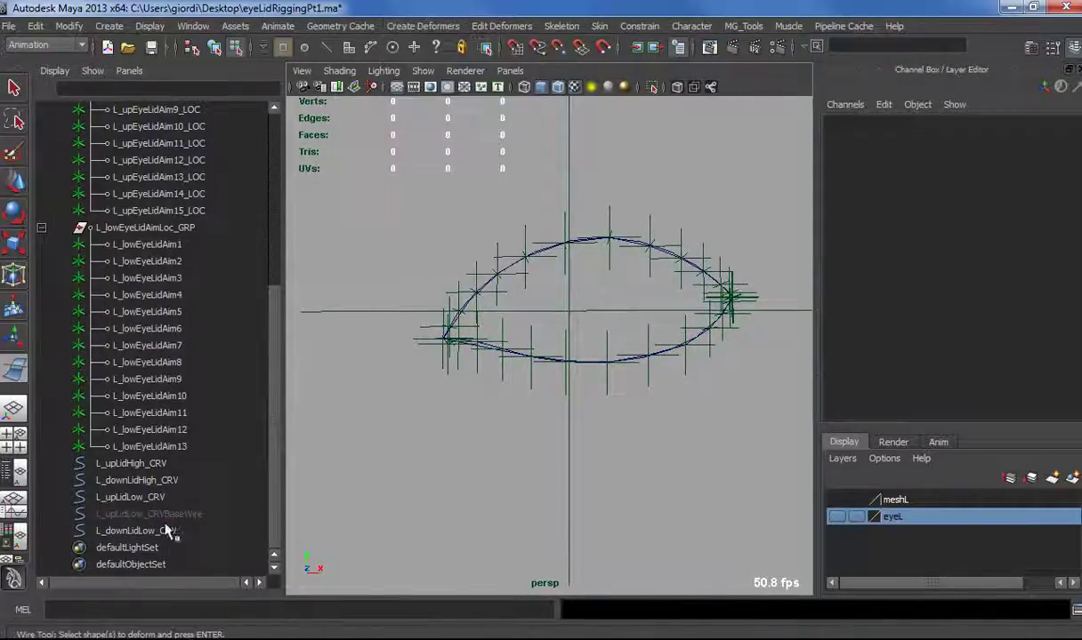
click(135, 481)
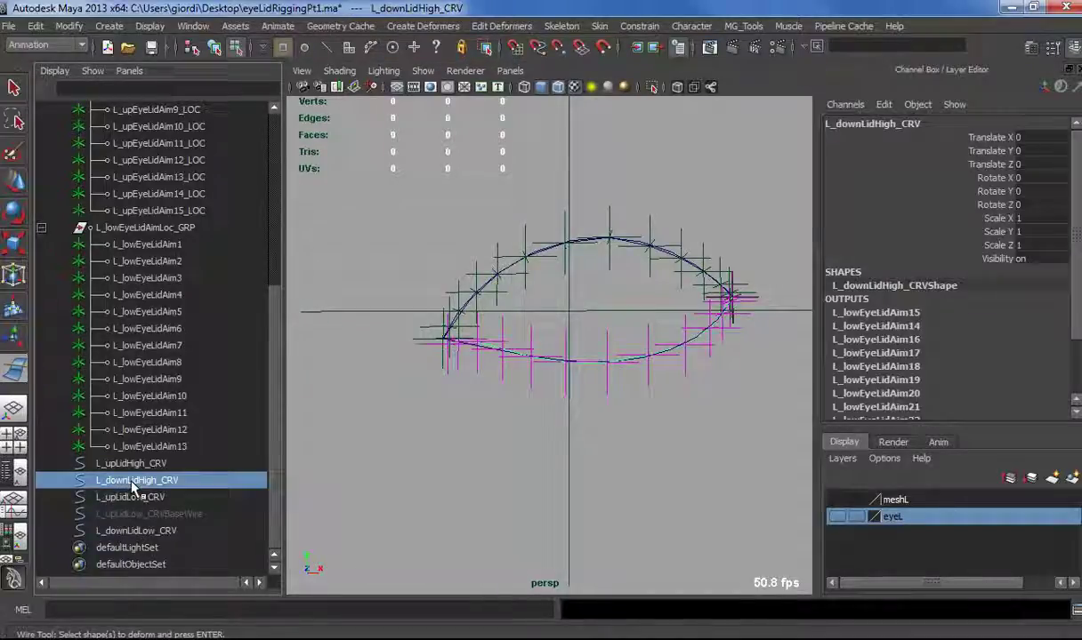
click(143, 532)
key(Return)
alt+middle_drag(559, 421, 554, 420)
scroll(554, 420, up, 3)
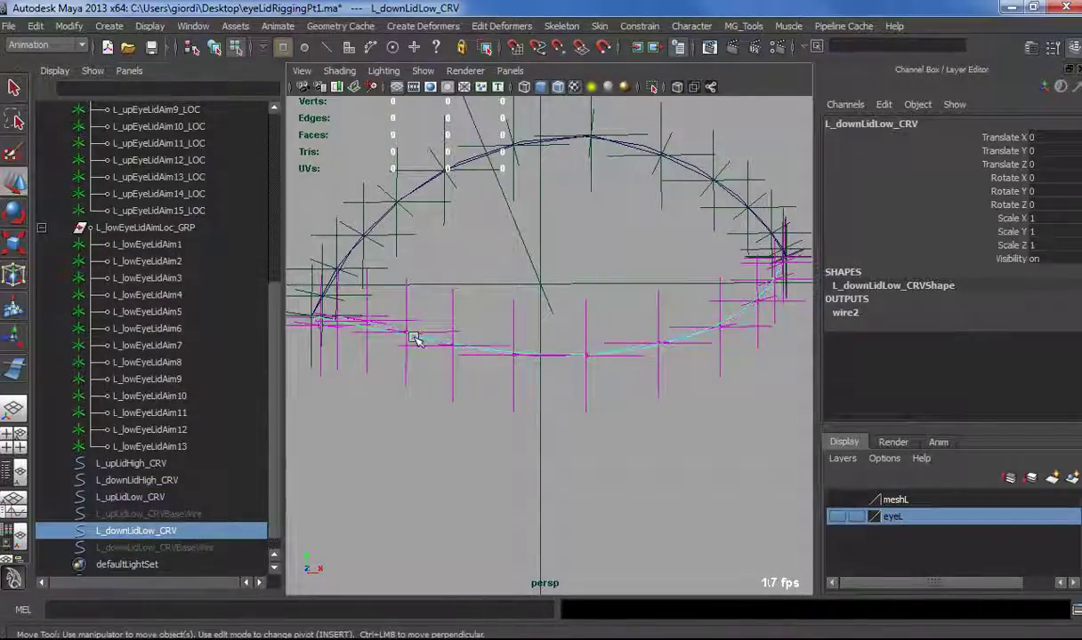
click(433, 436)
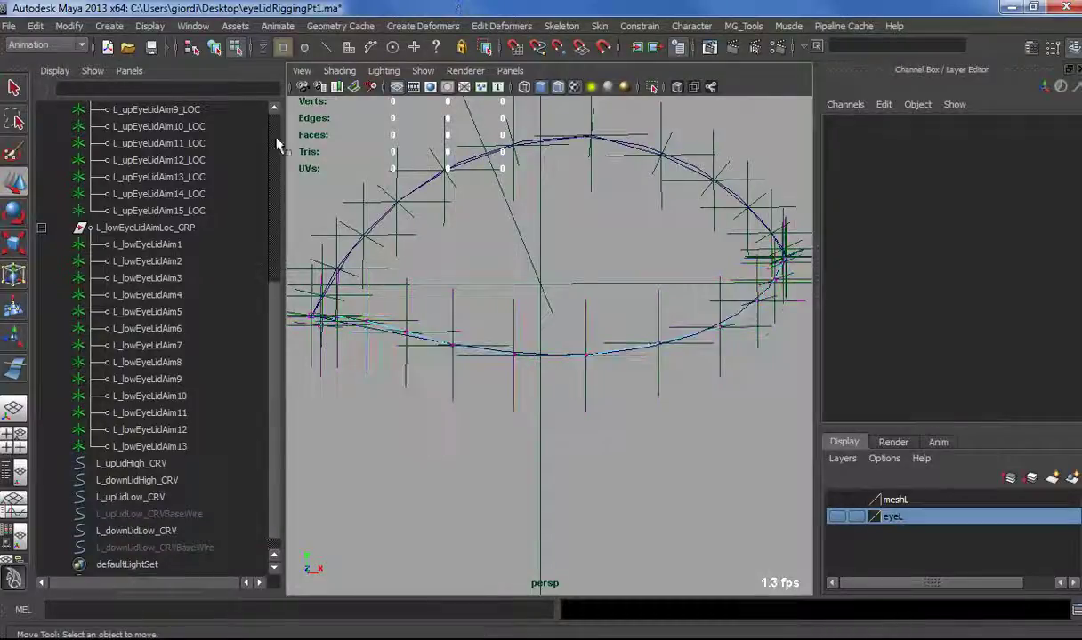
Test the lower lid wire by moving a middle control vertex of L_downLidLow_CRV, undo the move and return to object selection.
click(133, 480)
click(125, 531)
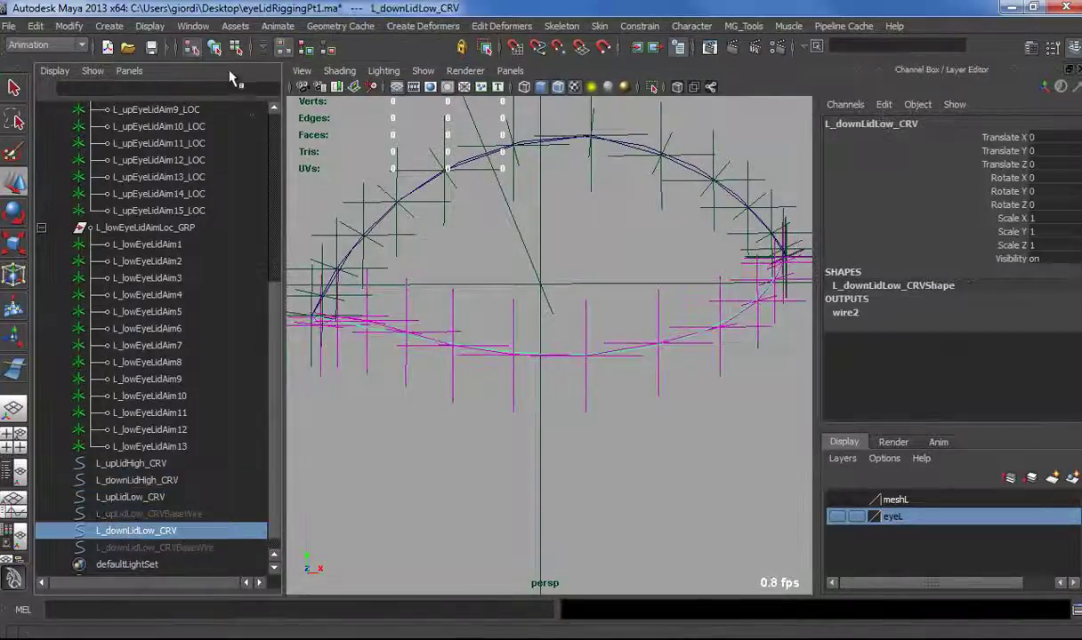
click(234, 47)
click(586, 374)
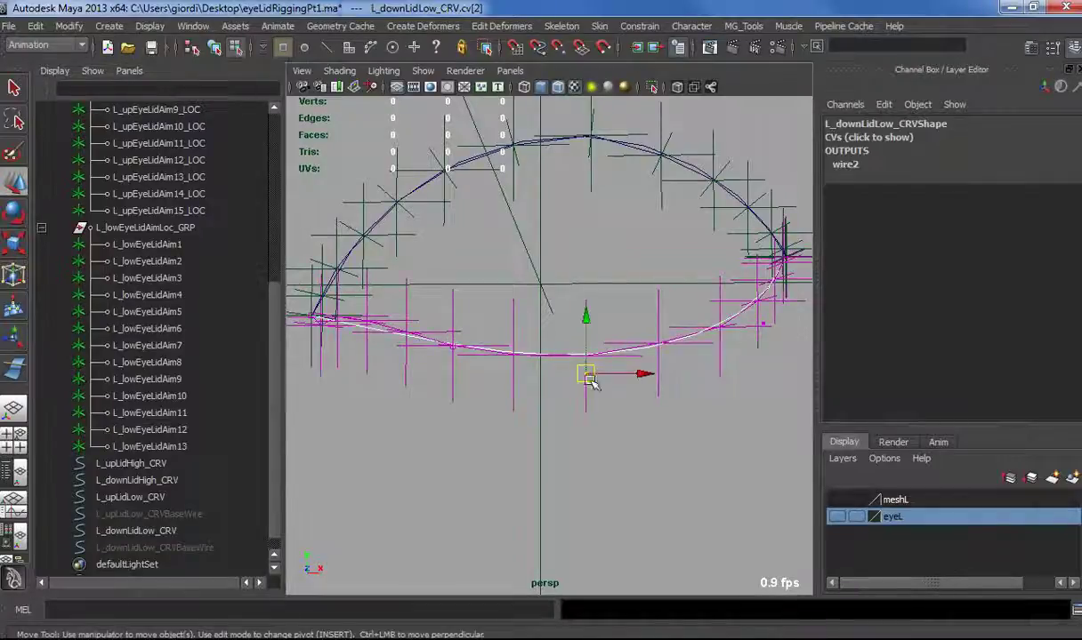
drag(586, 376, 643, 419)
key(ctrl+z)
click(582, 489)
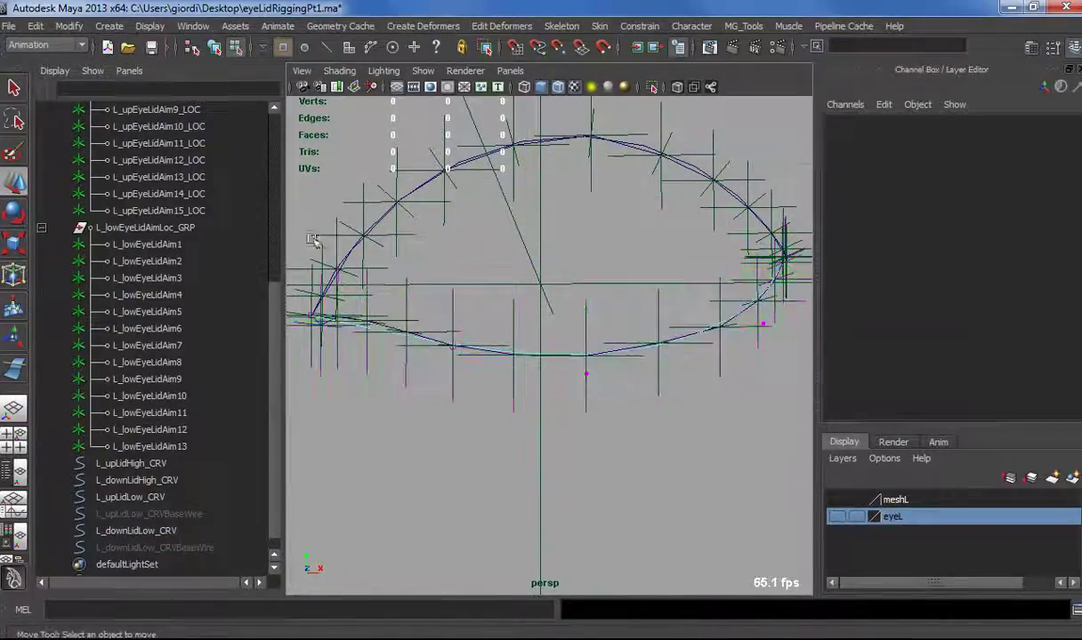
click(213, 48)
Inspect the wire2 input of L_downLidHigh_CRV and copy the curve's name without changing it.
alt+middle_drag(658, 411, 609, 423)
scroll(608, 423, down, 5)
alt+drag(592, 435, 627, 450)
click(142, 480)
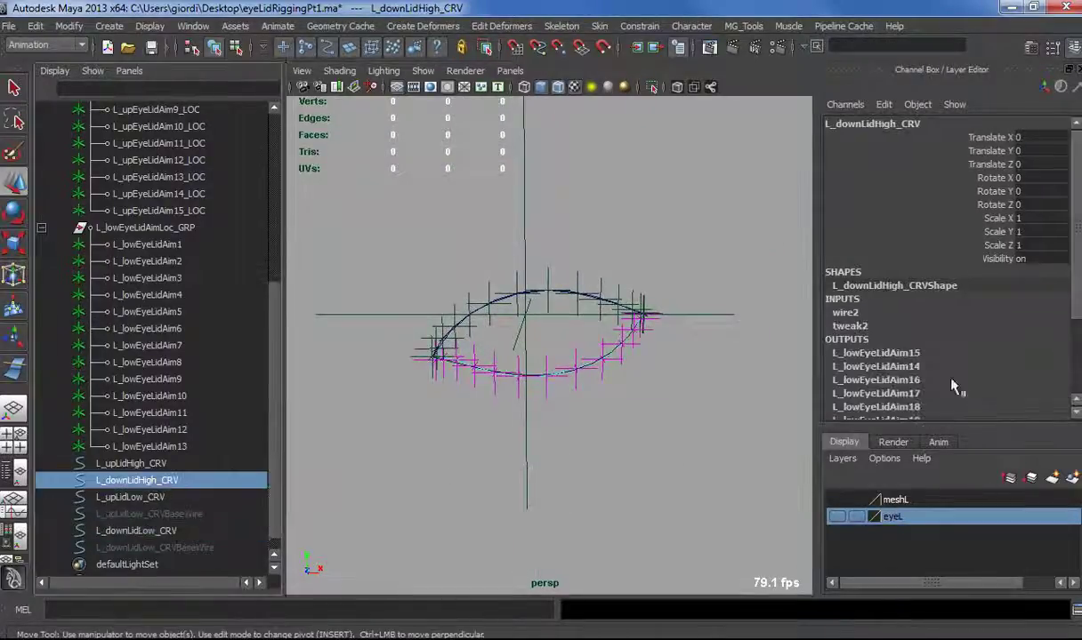
click(849, 314)
double_click(157, 480)
key(ctrl+c)
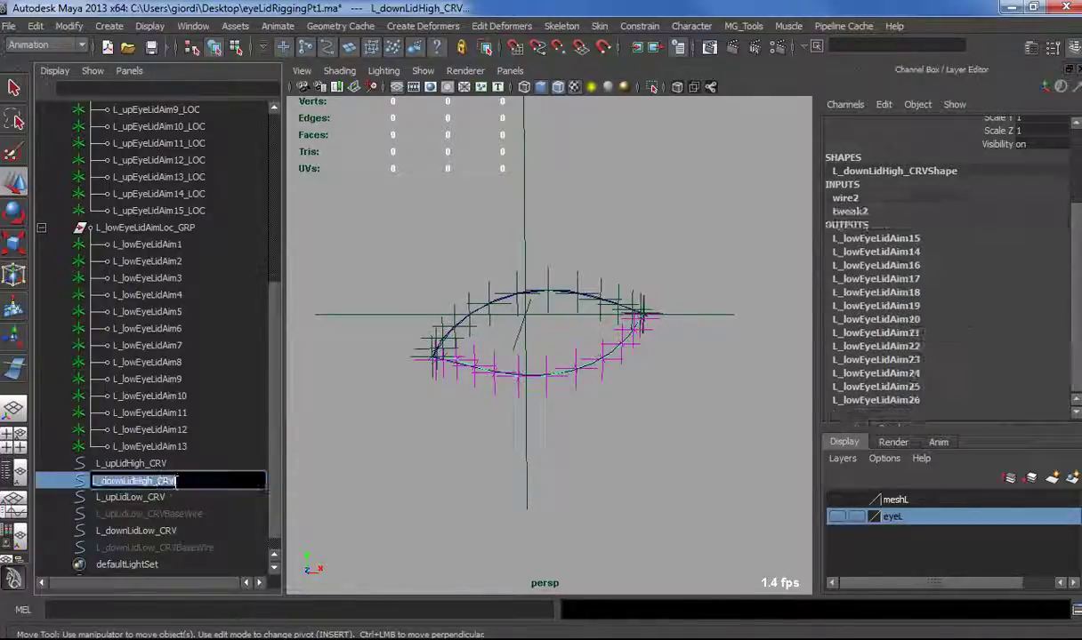
click(298, 500)
Rename the wire2 deformer on L_downLidHigh_CRV as L_downLidHigh_WR.
click(124, 484)
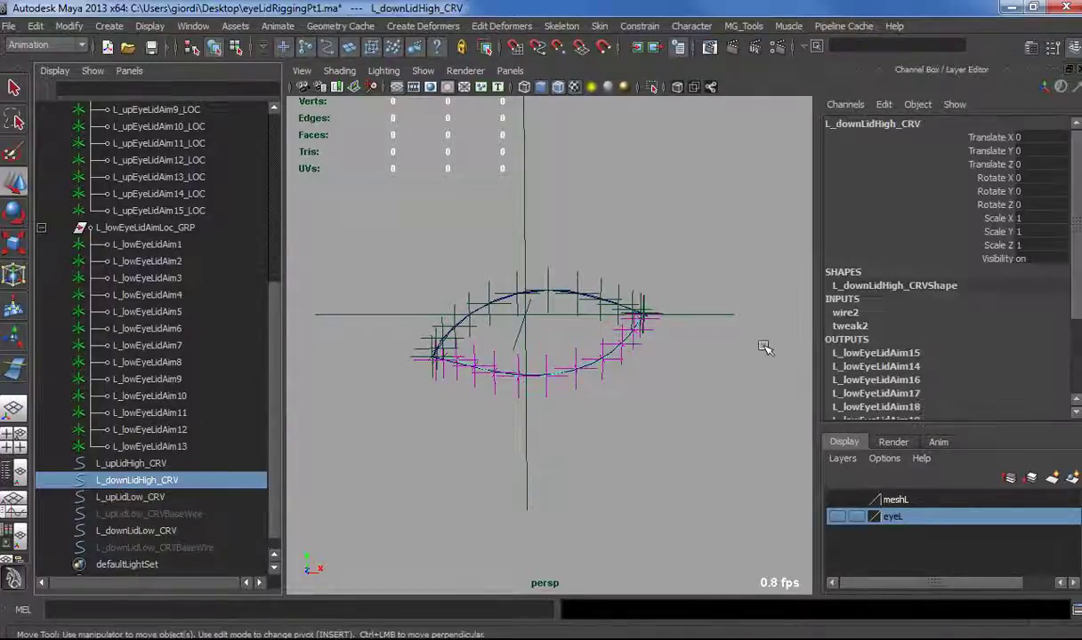
click(847, 315)
double_click(845, 198)
key(BackSpace)
key(BackSpace)
key(BackSpace)
text(WR)
key(Return)
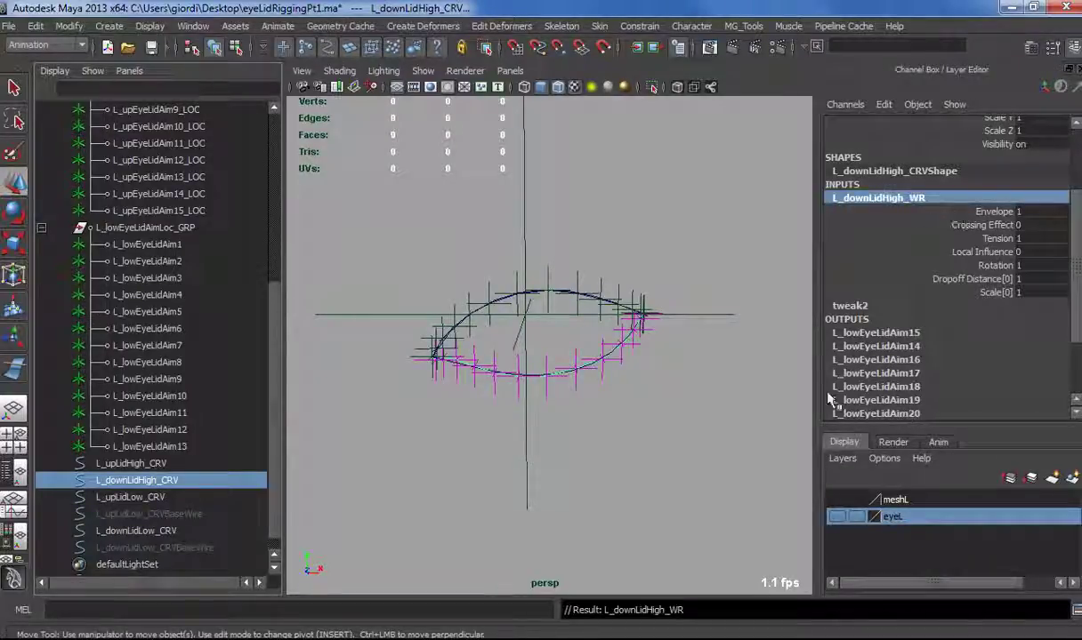
Rename the wire1 deformer on L_upLidHigh_CRV as L_upLidHigh_WR and clear the selection.
click(194, 464)
click(852, 199)
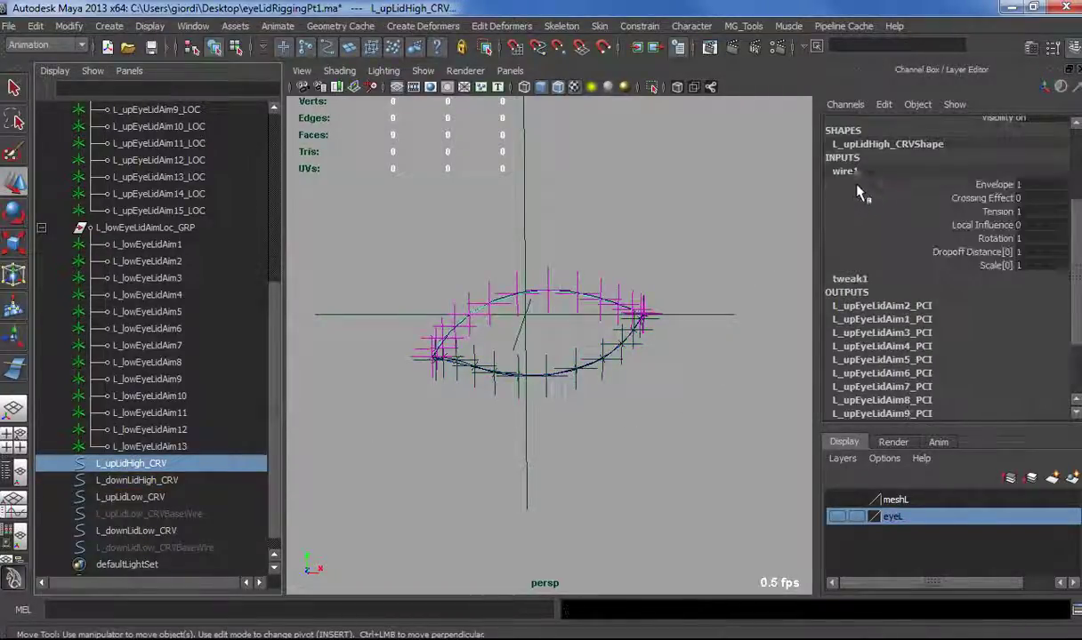
double_click(850, 171)
key(ctrl+v)
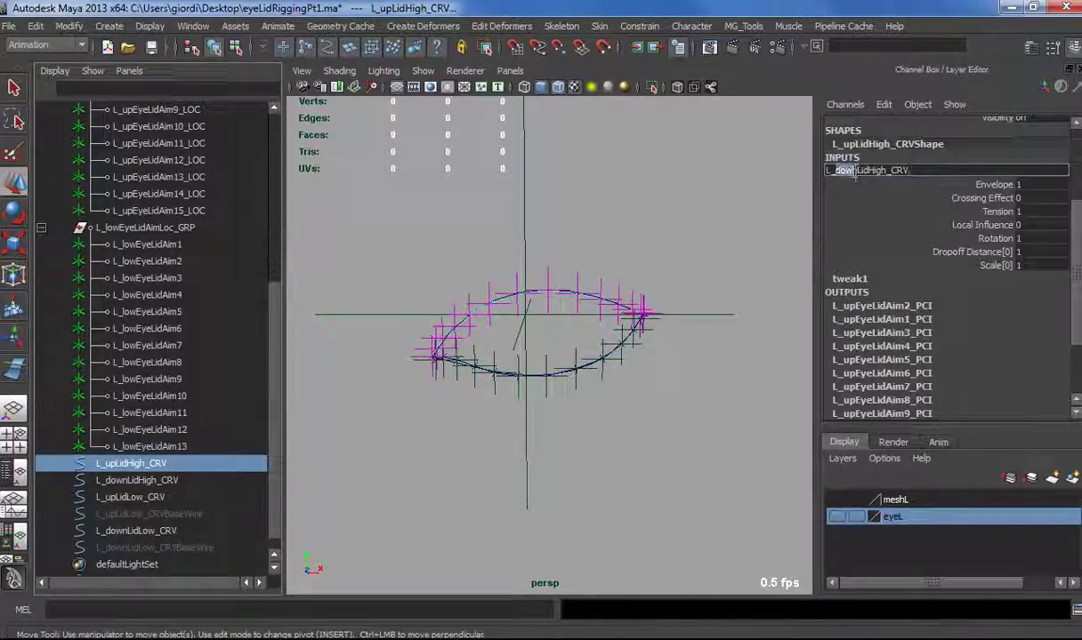
drag(855, 177, 858, 172)
text(up)
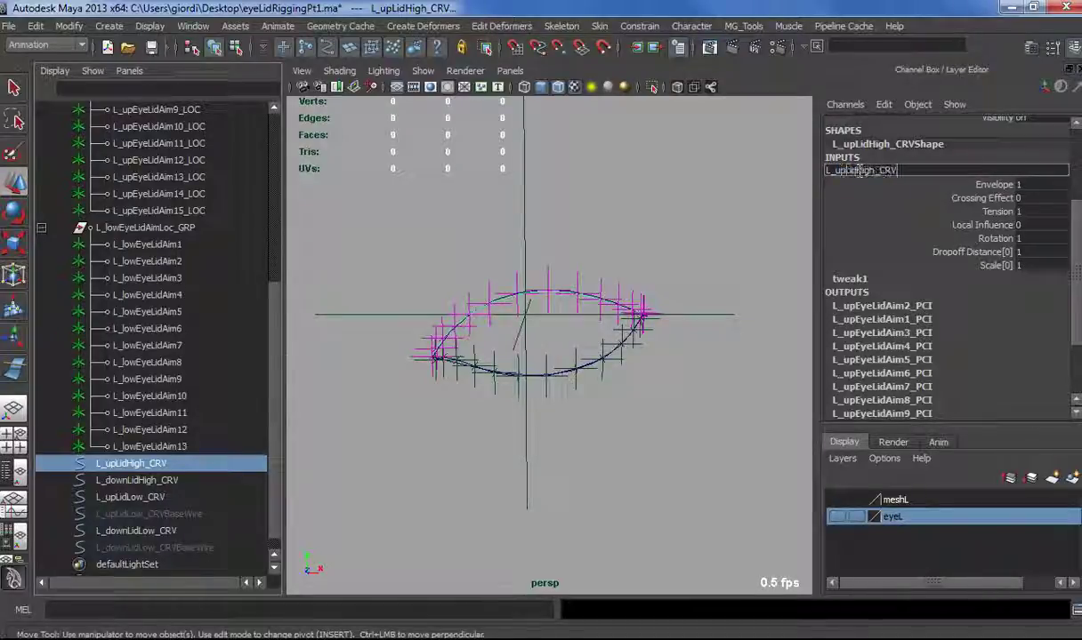
key(Return)
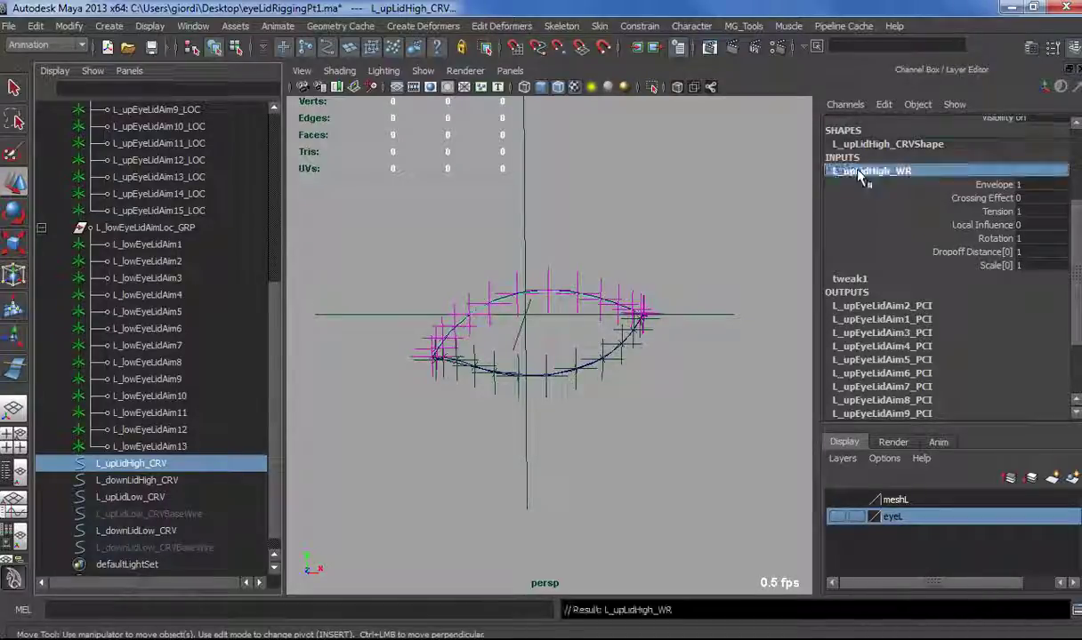
click(623, 460)
Save the scene on the Desktop as a new Maya ASCII file named eyeLidRiggingPt2.ma.
alt+drag(614, 459, 573, 450)
alt+right_drag(574, 450, 550, 456)
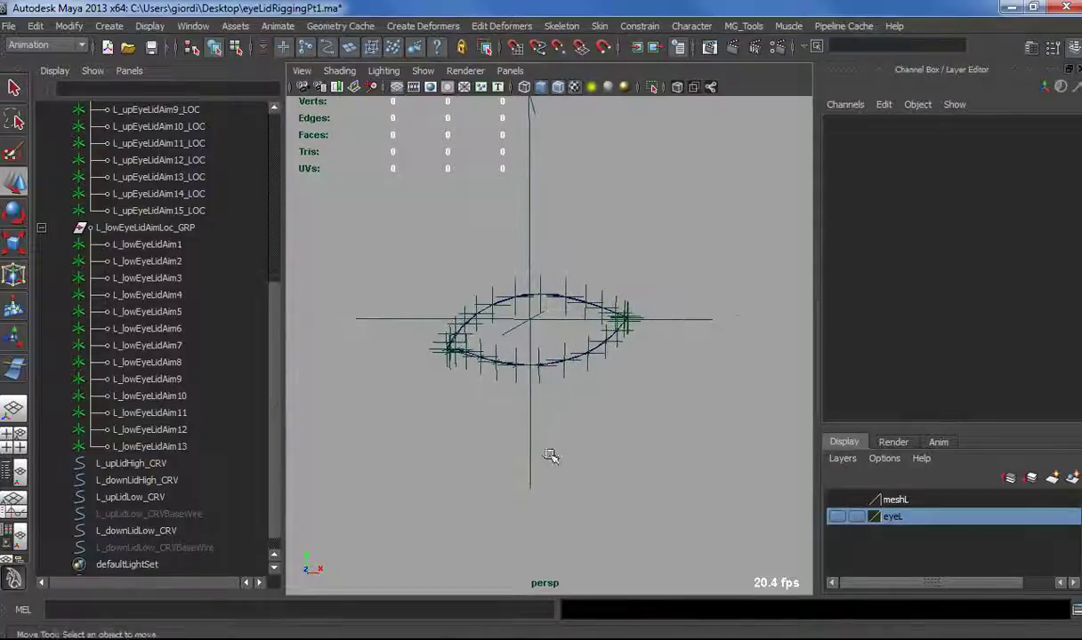
click(7, 27)
click(34, 103)
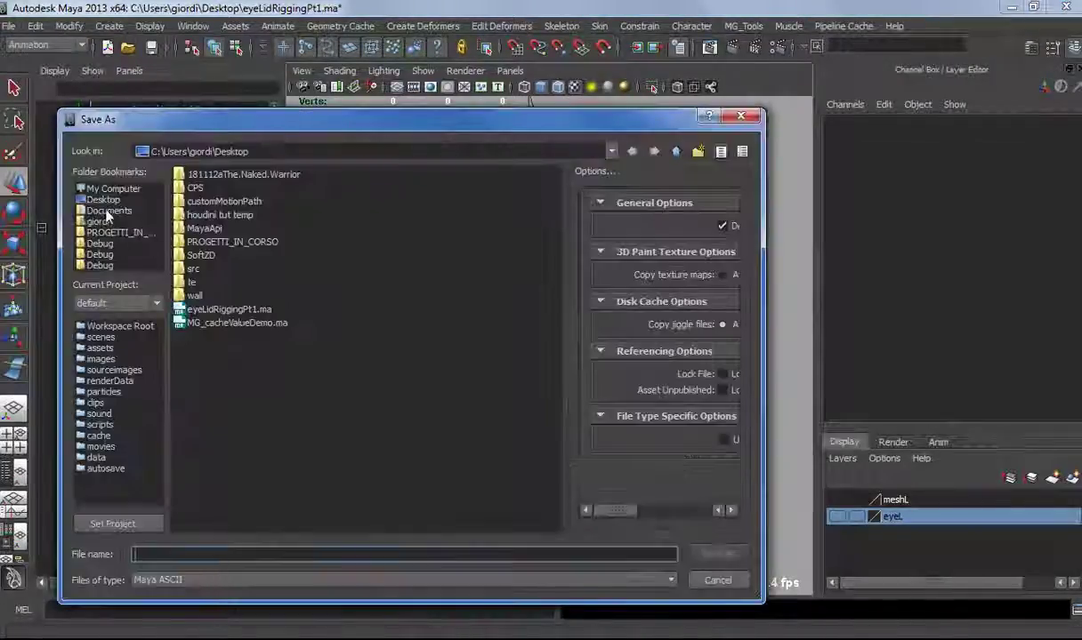
click(103, 200)
click(224, 310)
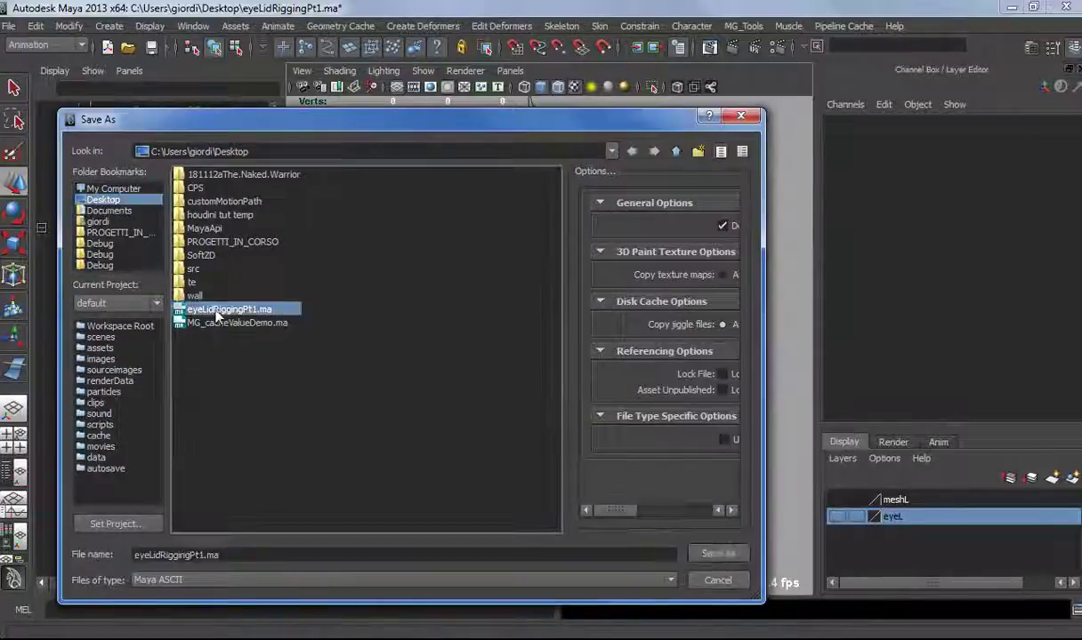
click(206, 554)
key(BackSpace)
text(2)
key(Return)
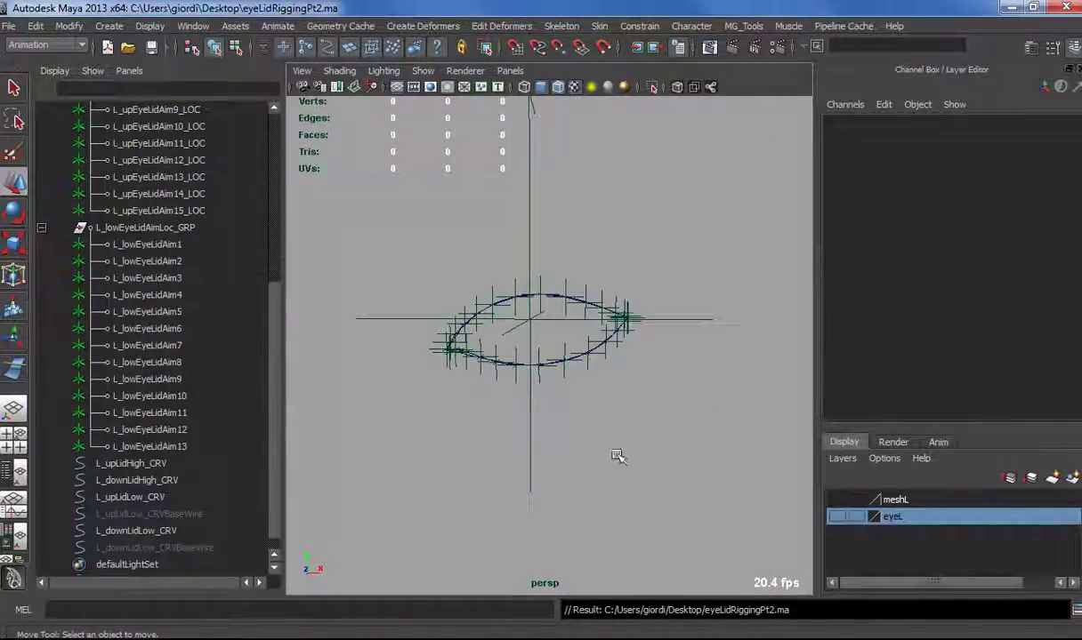
alt+drag(576, 443, 644, 477)
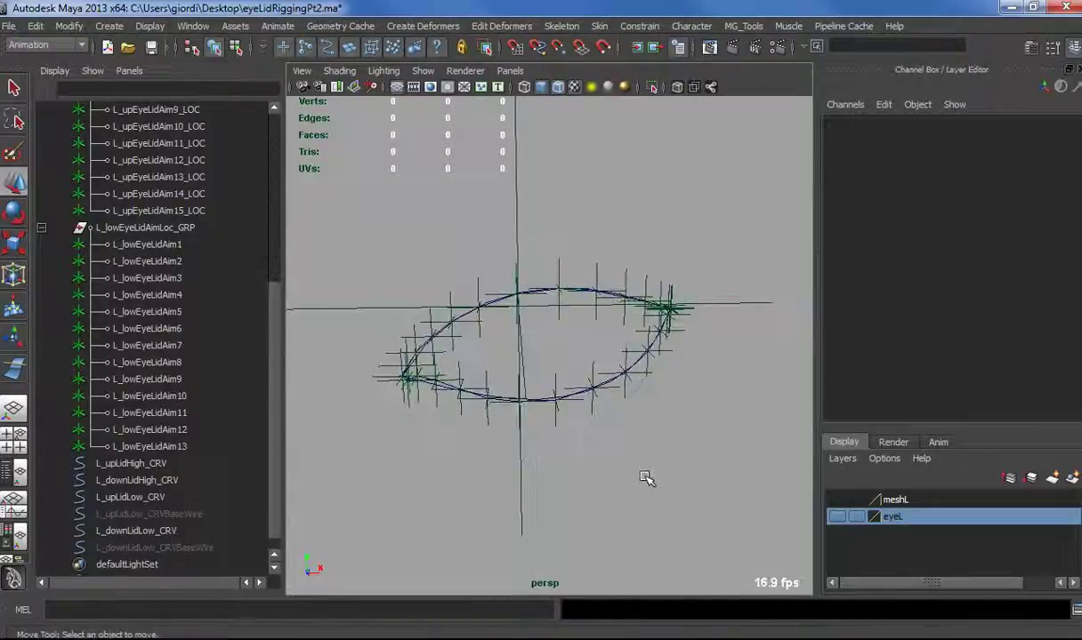